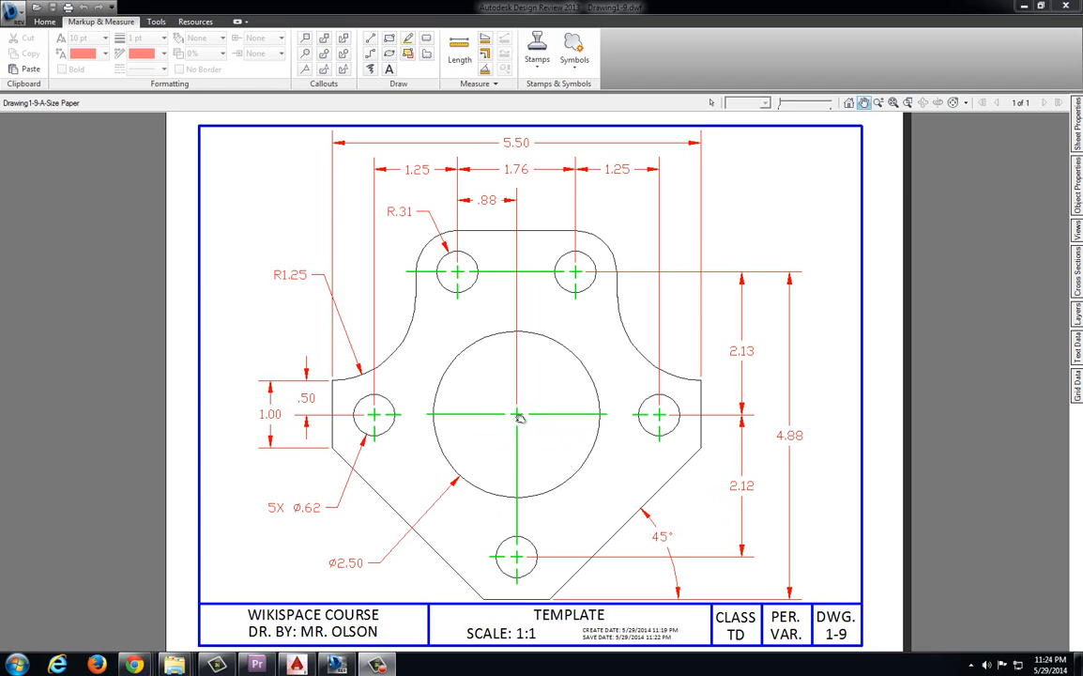
Step: Switch to AutoCAD and draw a horizontal centre line in the empty drawing with the Line command
left_click(296, 665)
left_click(281, 54)
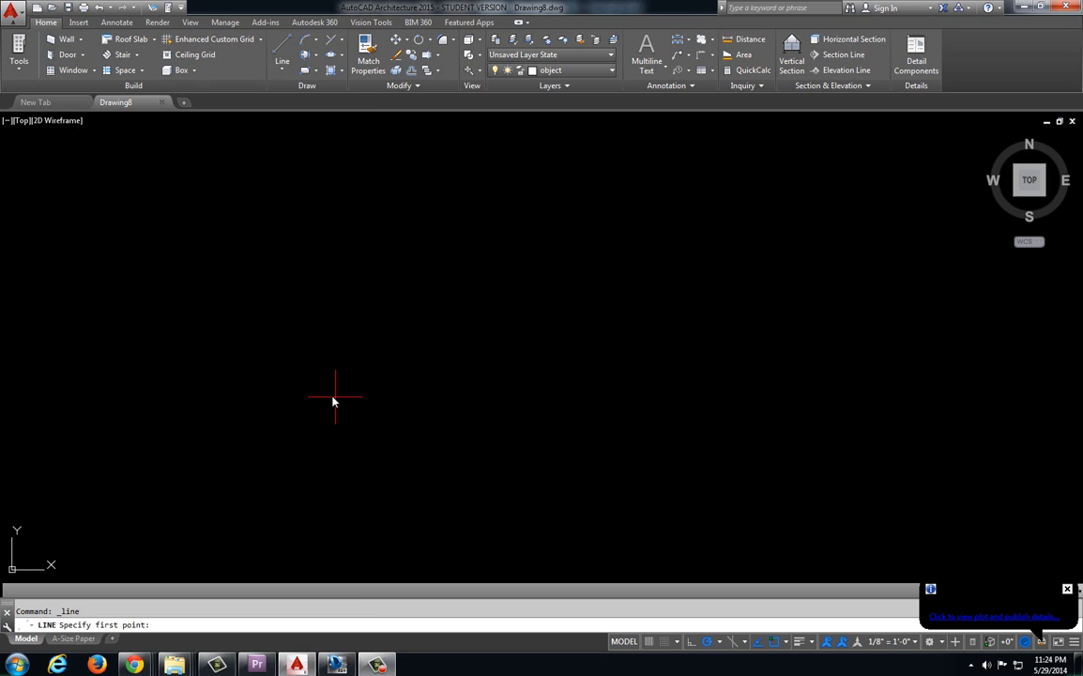
left_click(283, 318)
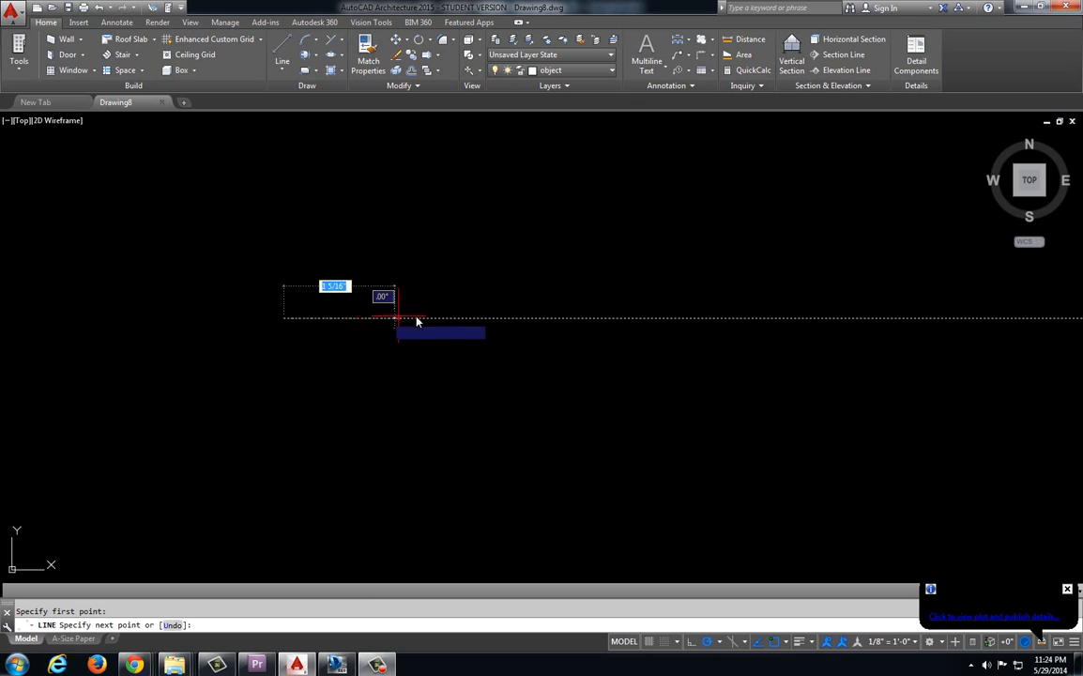
left_click(508, 318)
key("Return")
Step: Draw a vertical line through the midpoint of the horizontal line, extending above and below it
key("Return")
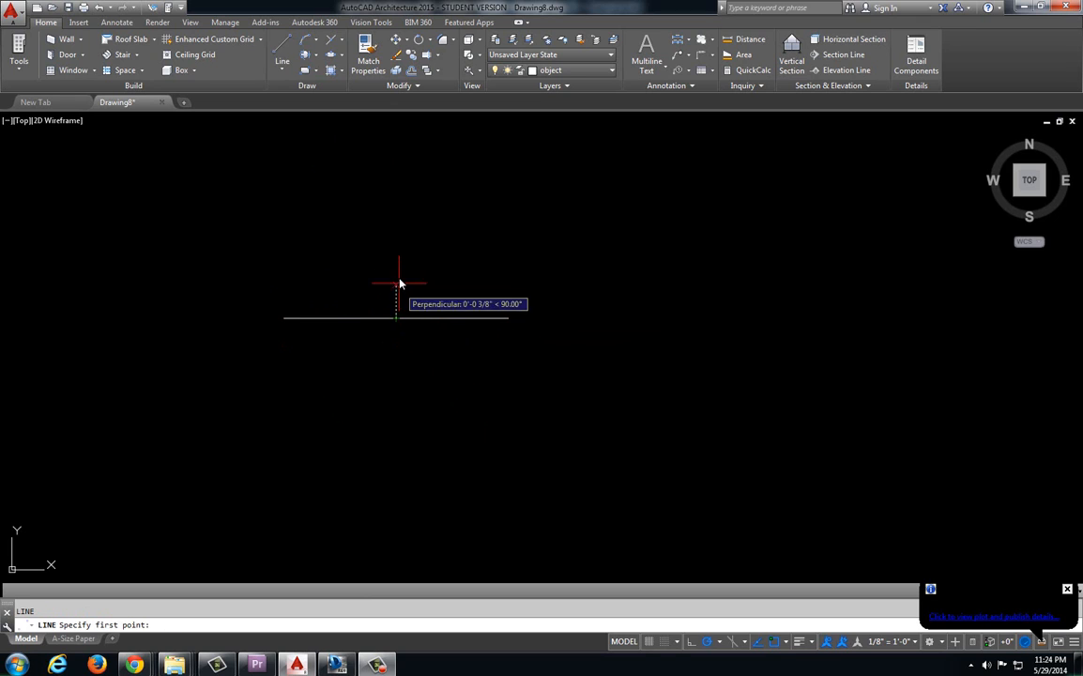
left_click(396, 217)
left_click(397, 425)
key("Return")
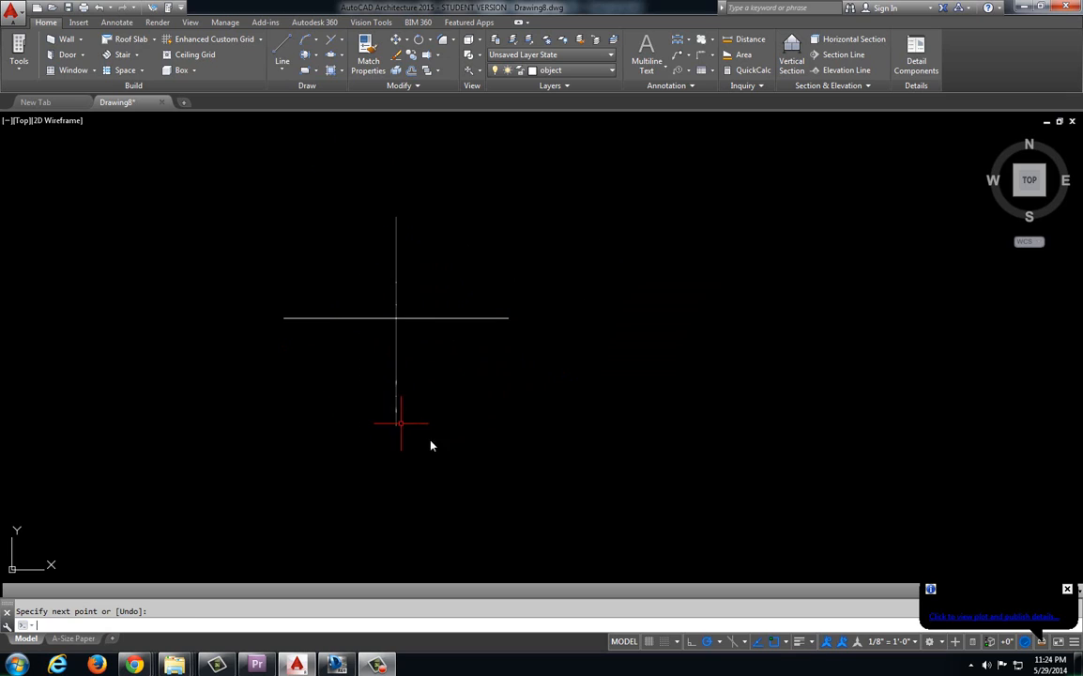
scroll(387, 321, "up", 2)
middle_click_drag(387, 321, 396, 334)
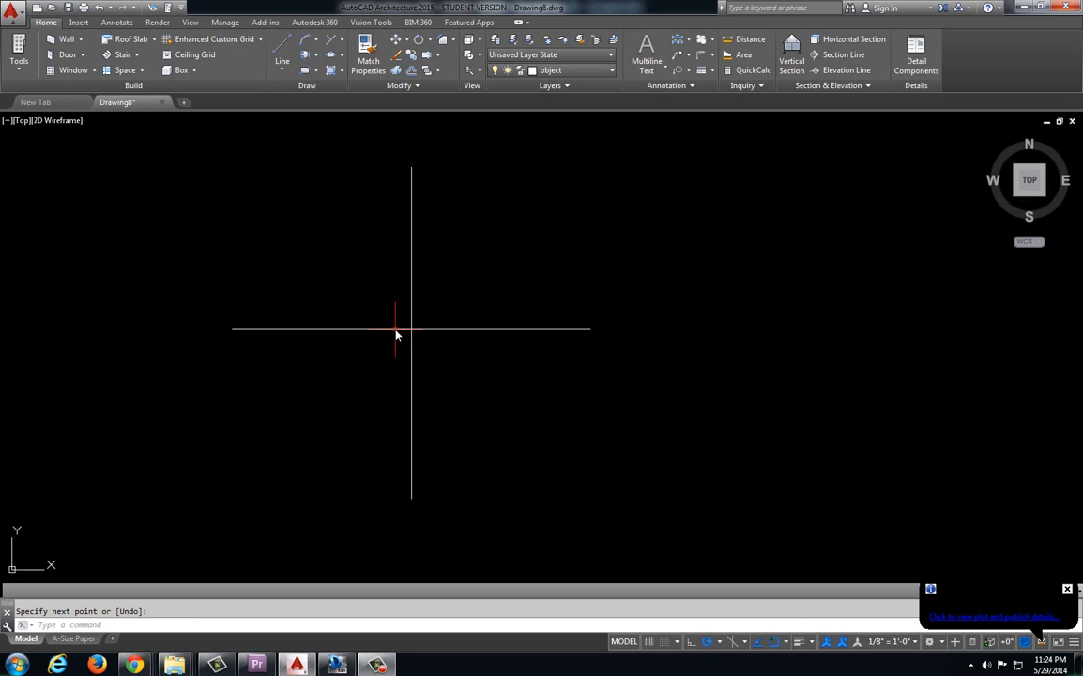
scroll(399, 335, "down", 2)
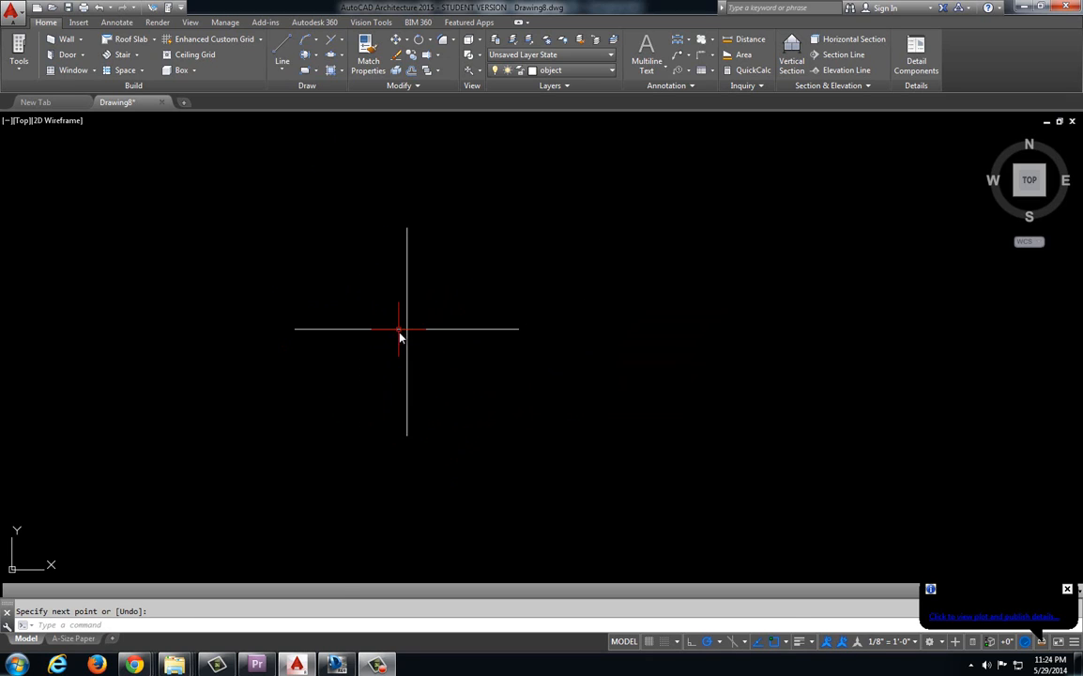
Step: Switch to Design Review and highlight the main vertical centre line and those of the two upper holes in yellow
left_click(336, 664)
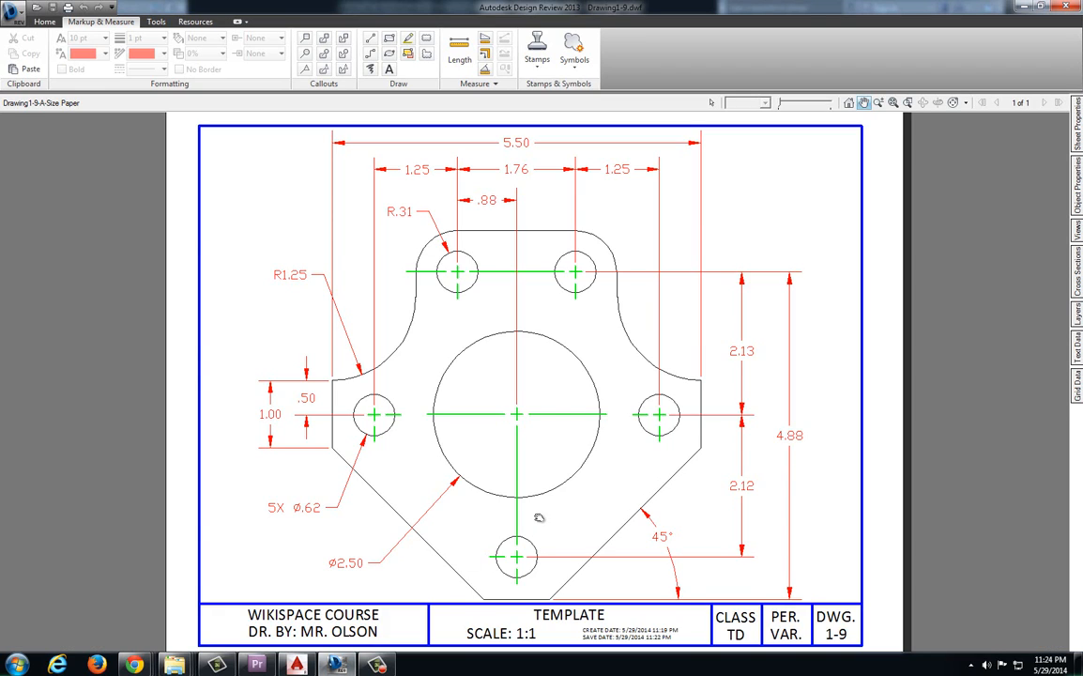
left_click_drag(487, 462, 464, 432)
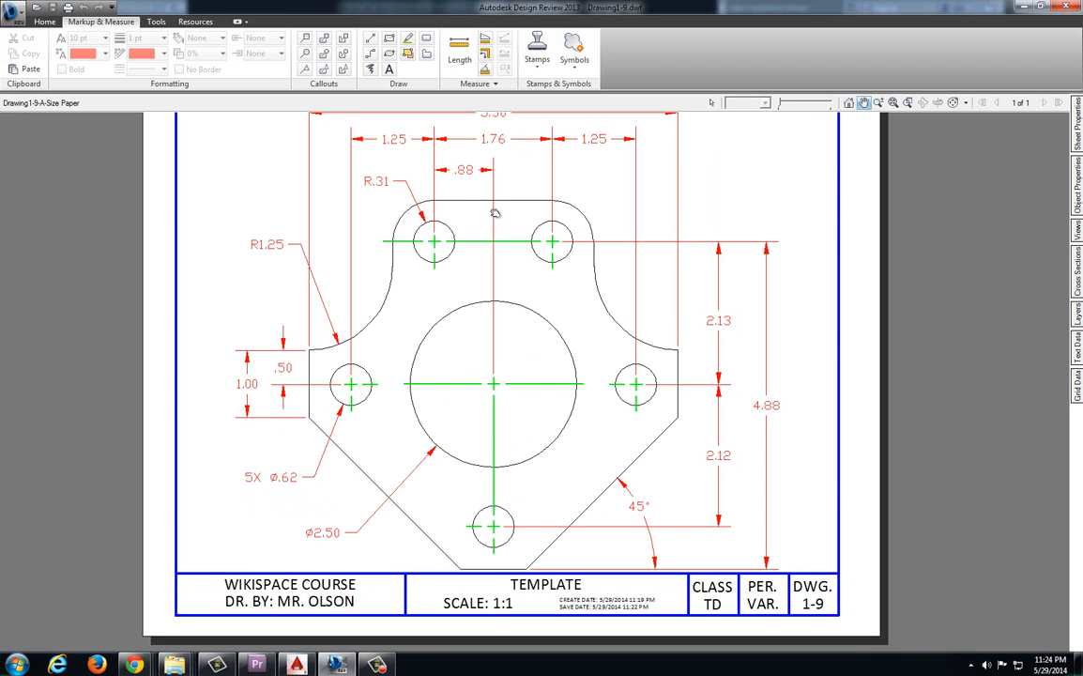
left_click(408, 39)
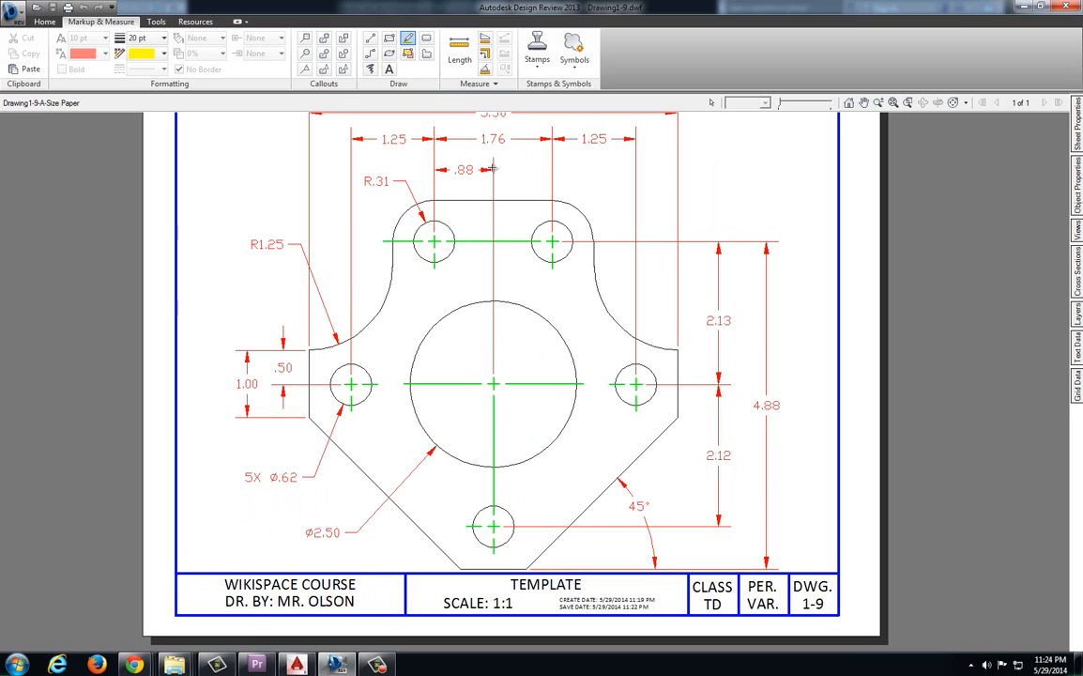
left_click_drag(492, 167, 492, 541)
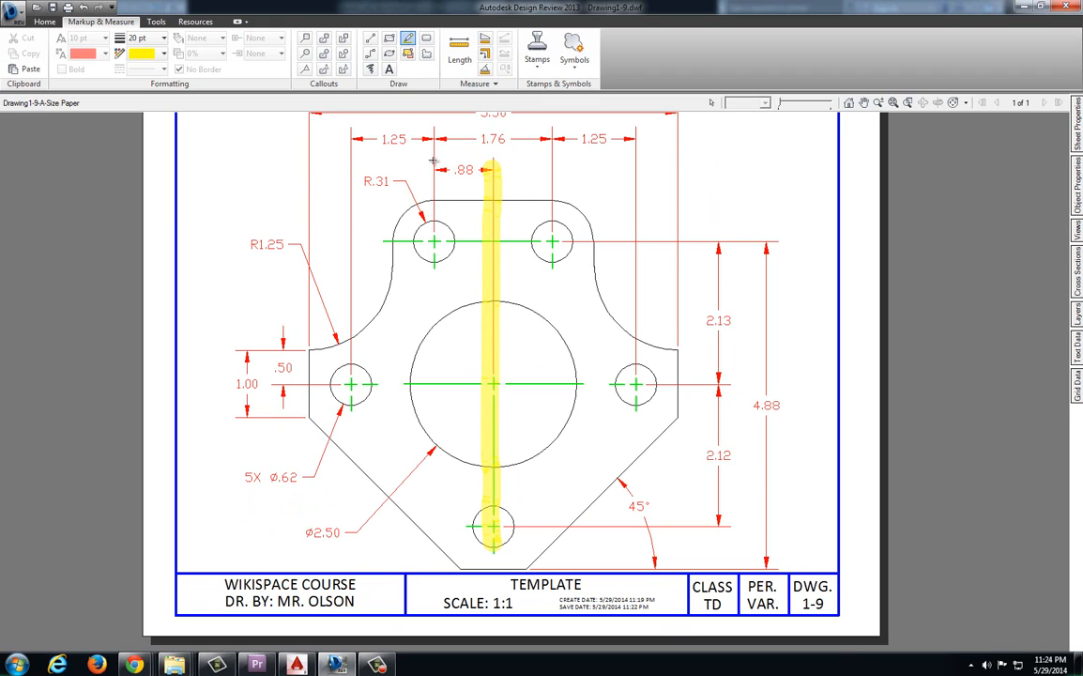
left_click_drag(434, 162, 435, 291)
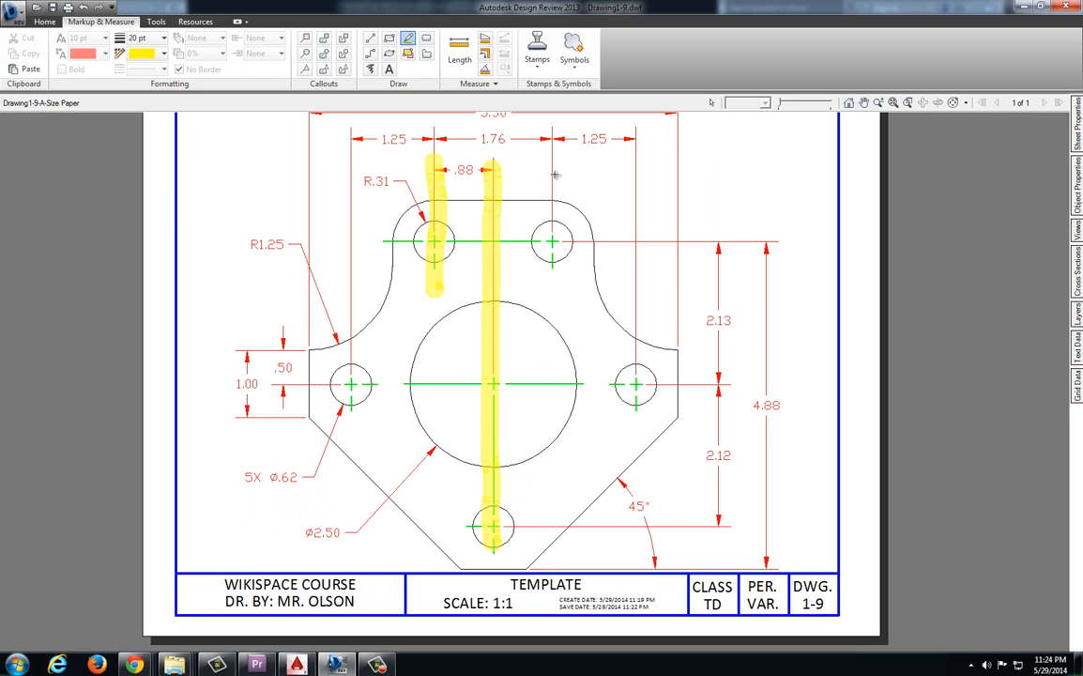
left_click_drag(551, 164, 556, 278)
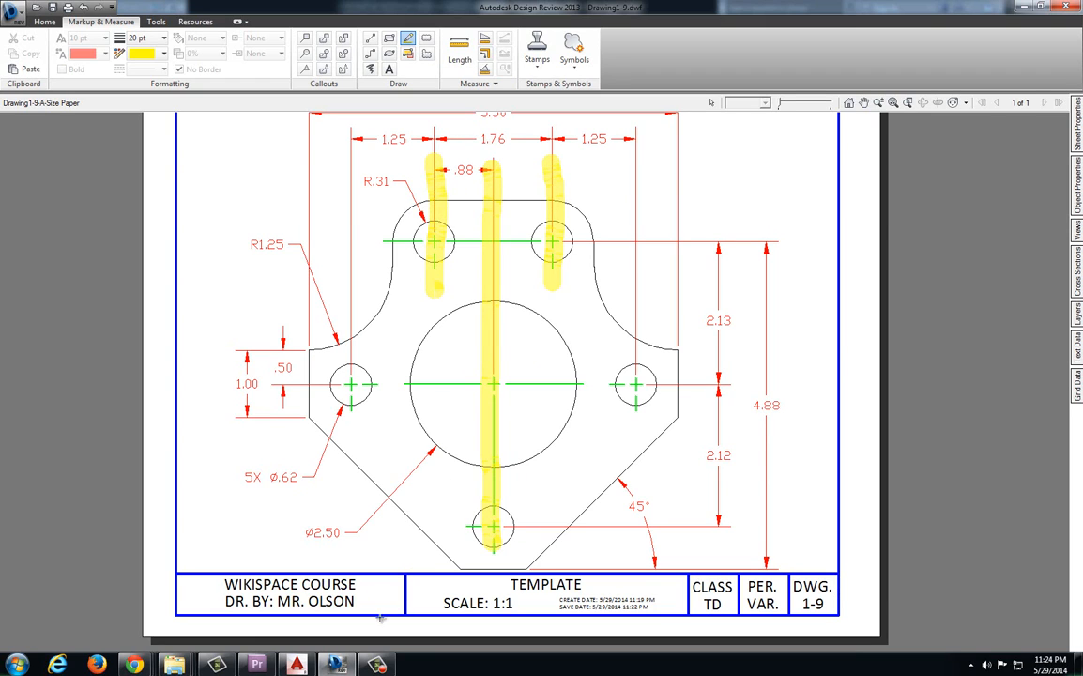
Step: Switch to AutoCAD and offset the vertical centre line by .88 to both sides
left_click(297, 664)
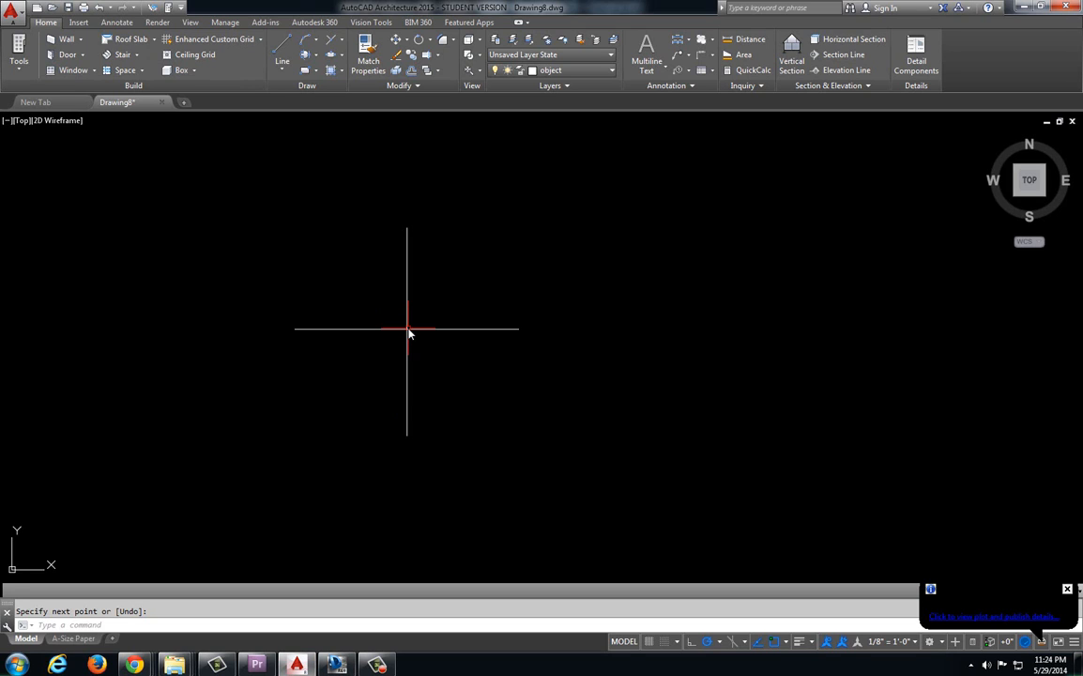
left_click(247, 294)
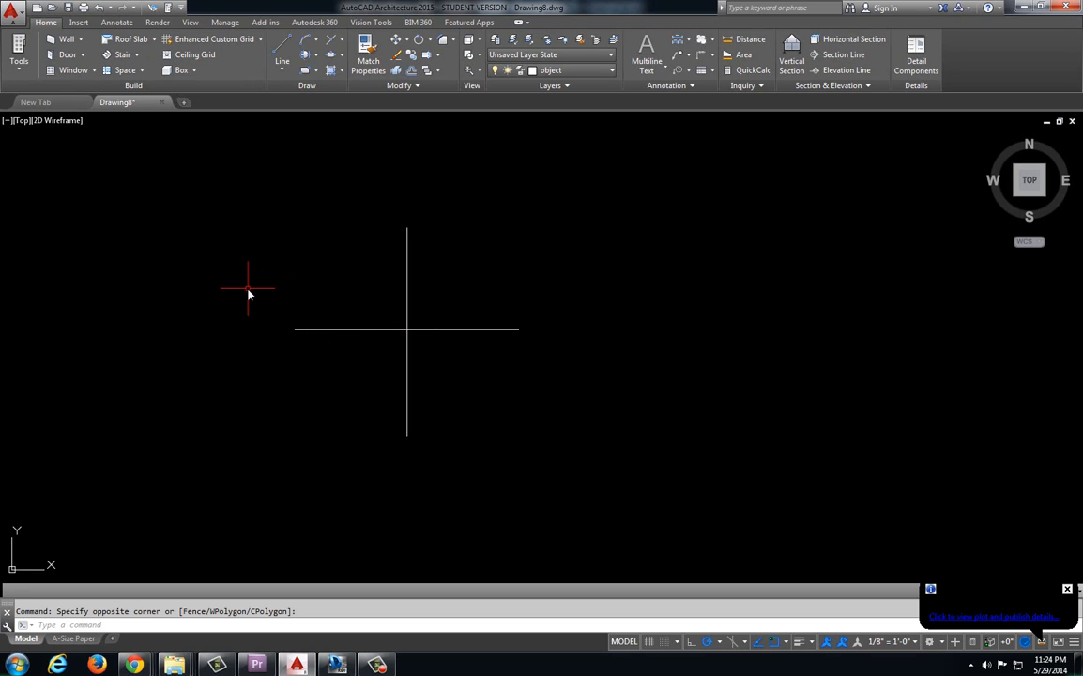
type("offset")
key("Return")
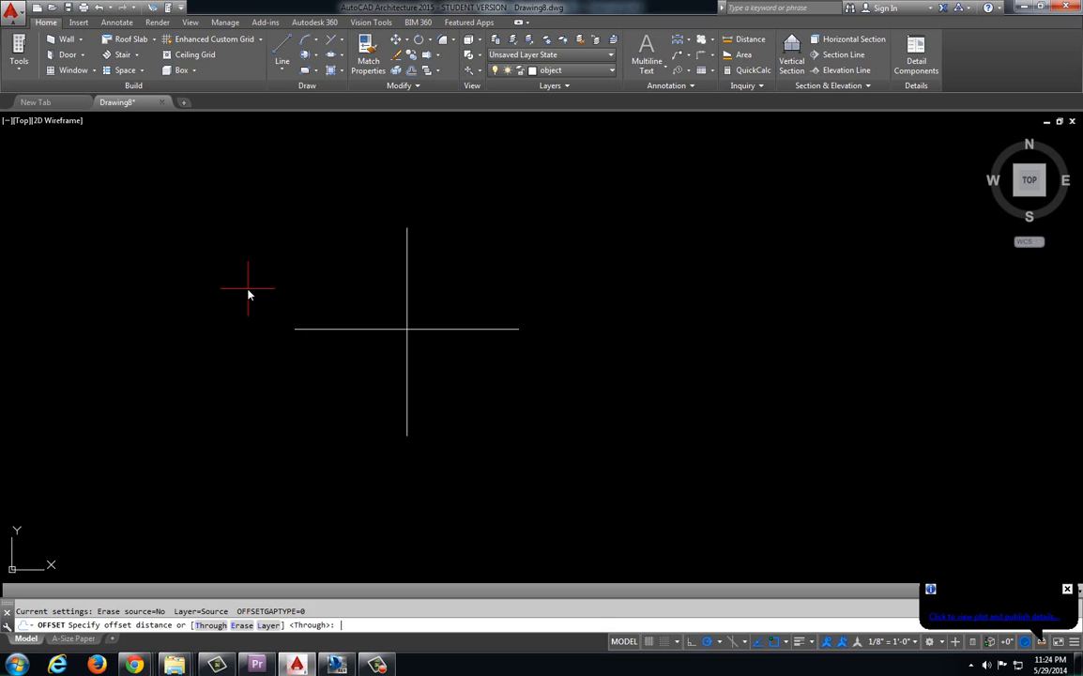
type(".88")
key("Return")
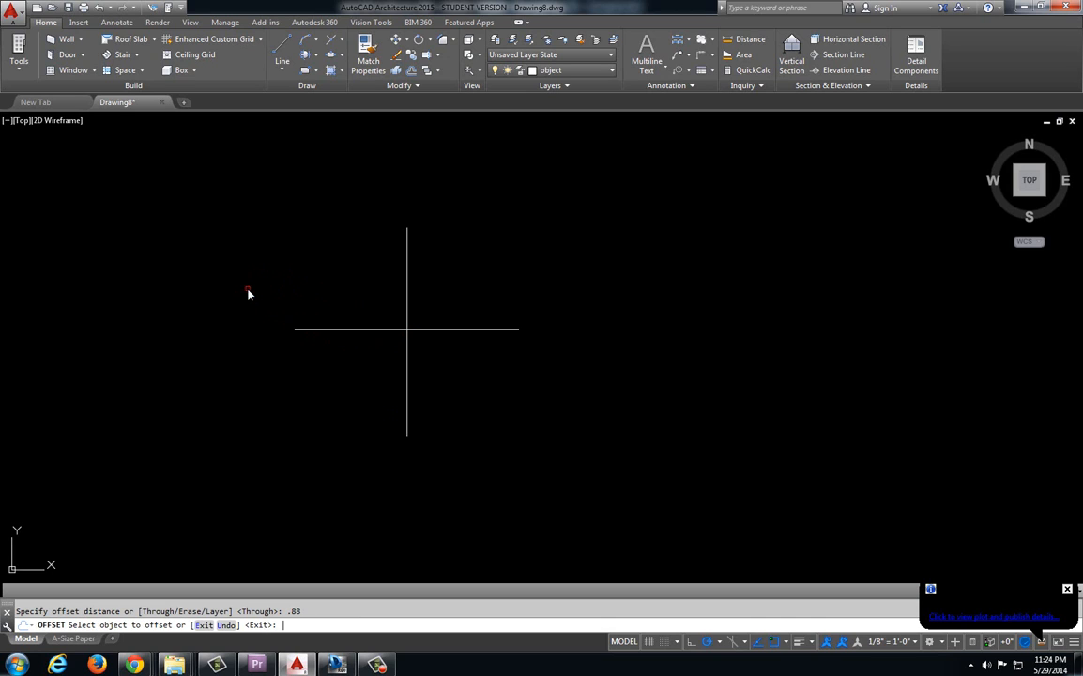
left_click(406, 267)
left_click(399, 266)
left_click(406, 265)
left_click(453, 273)
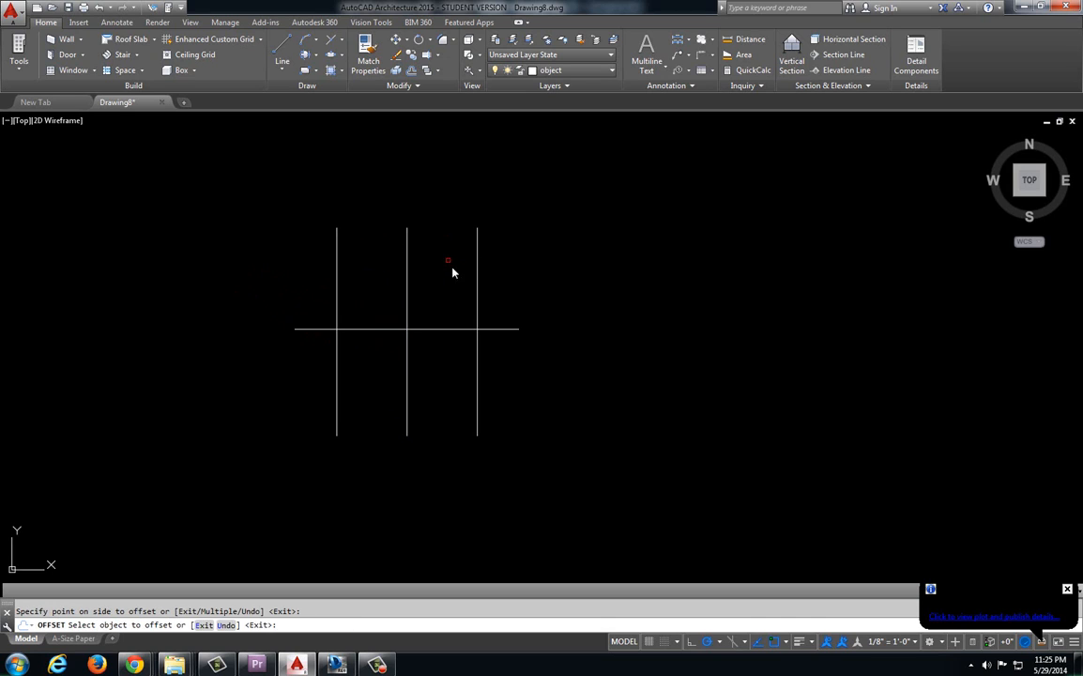
key("Escape")
key("Escape")
Step: Shorten both offset vertical lines from their lower ends so they stop above the horizontal centre line
left_click(512, 436)
left_click(459, 400)
left_click(356, 419)
left_click(315, 397)
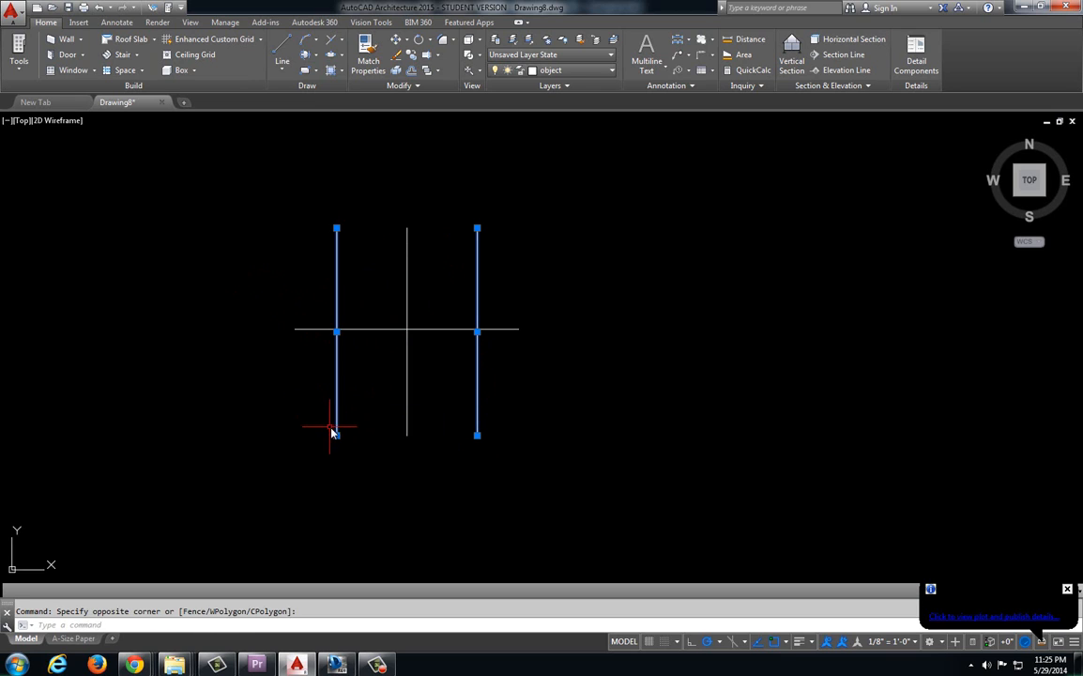
left_click(337, 434)
left_click(337, 283)
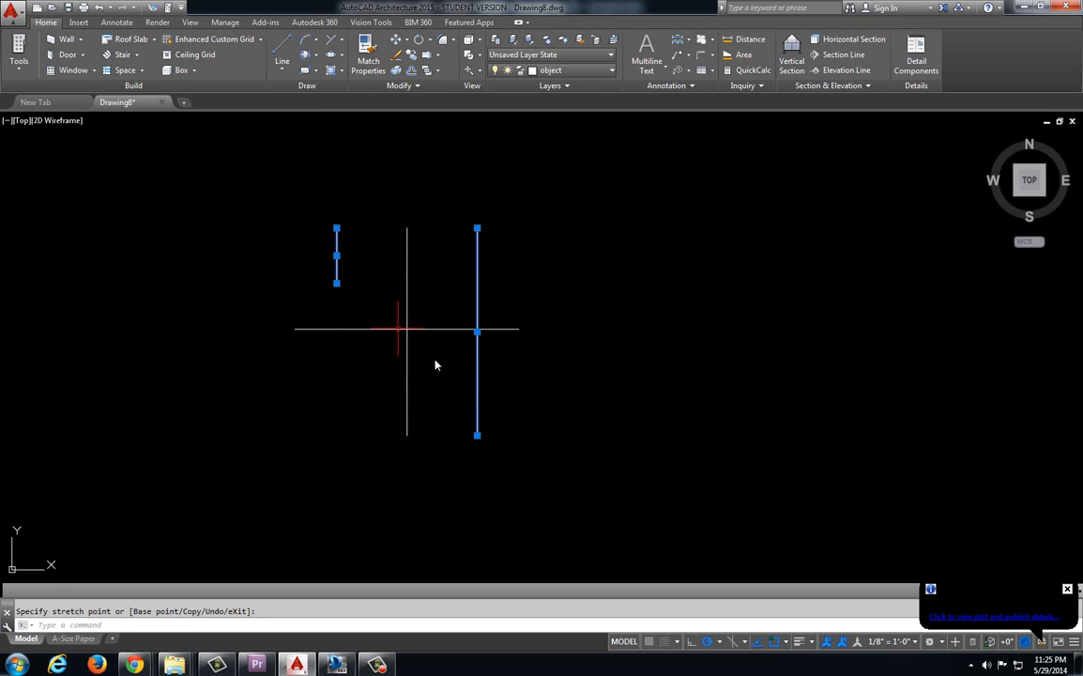
left_click(477, 435)
left_click(477, 278)
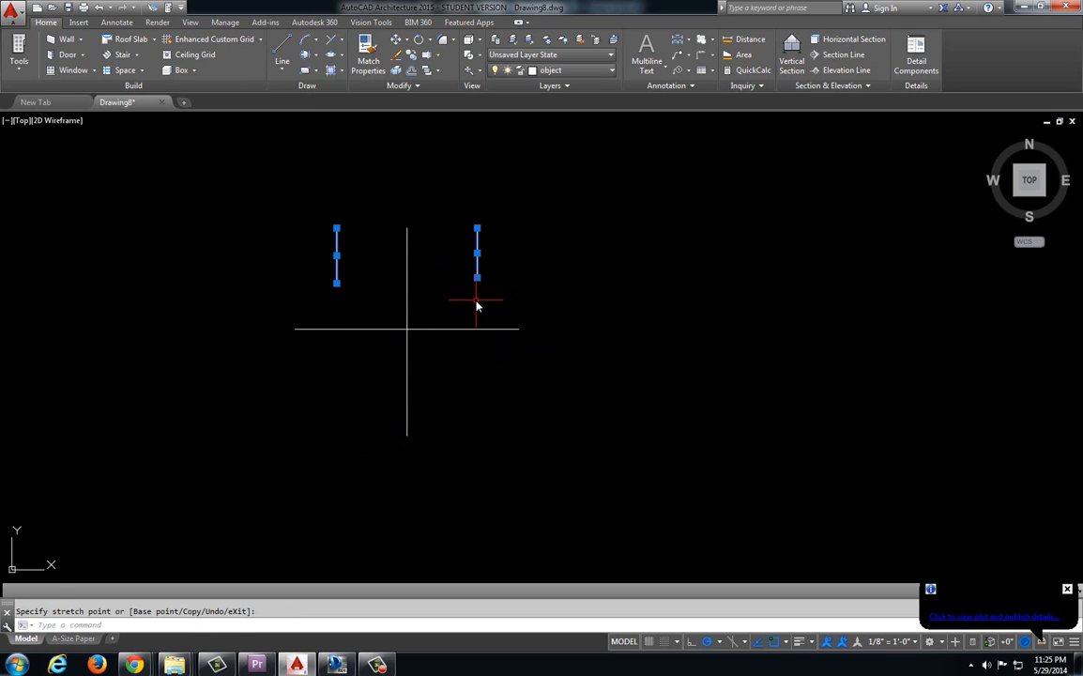
Step: Switch to Design Review and undo the three yellow highlights on the vertical centre lines
key("alt+Tab")
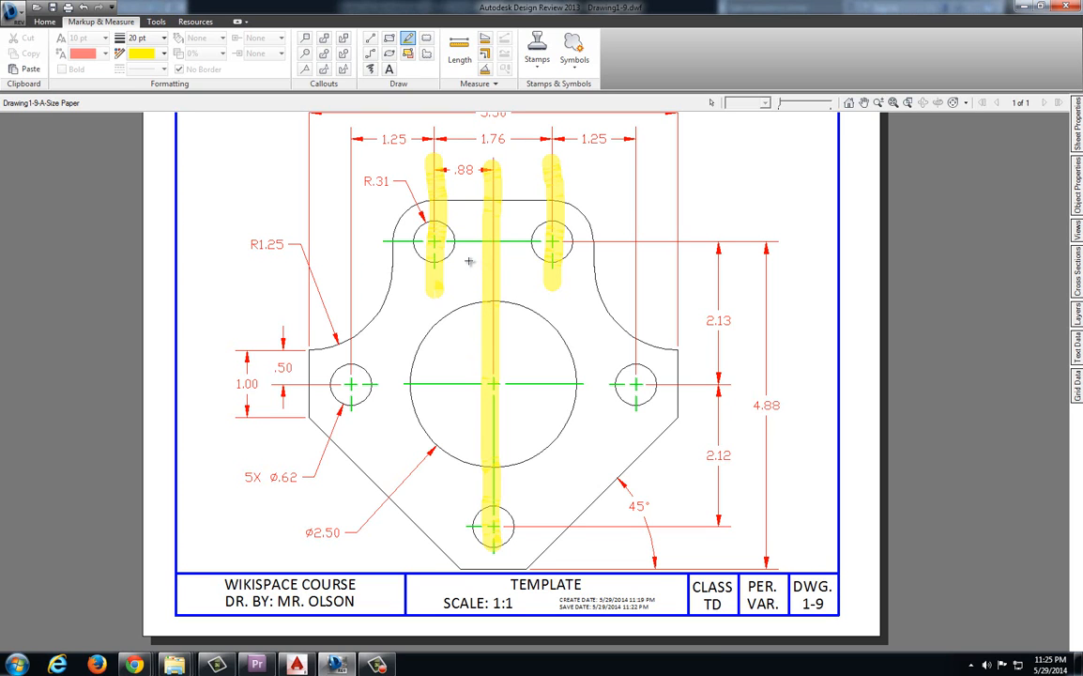
left_click(460, 49)
key("Escape")
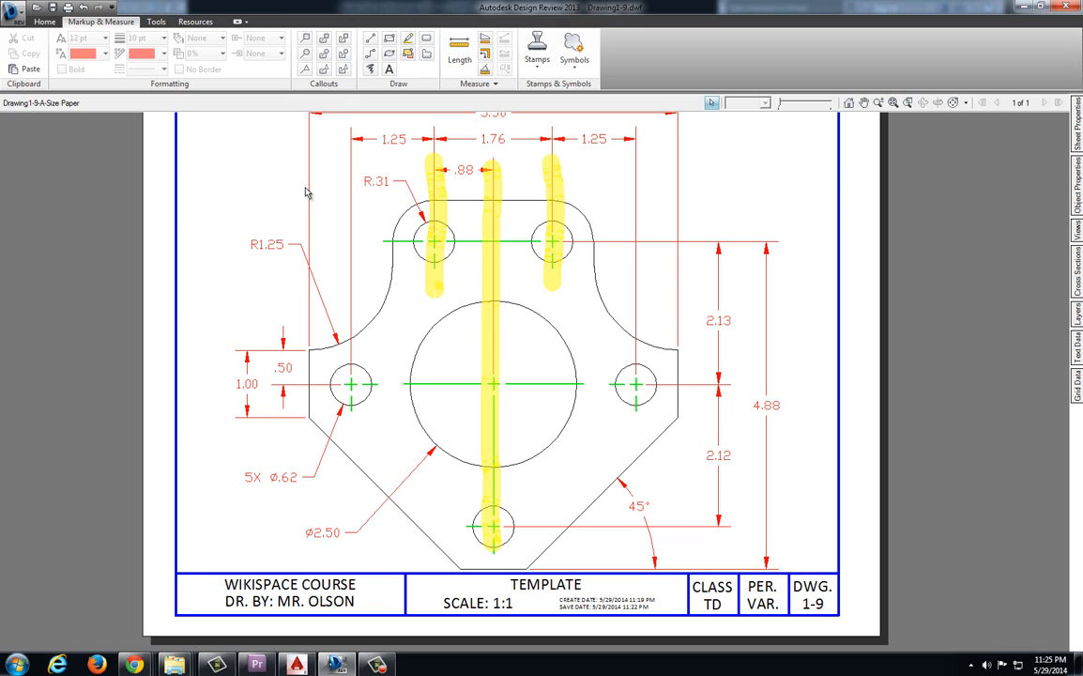
key("ctrl+z")
key("ctrl+z")
key("ctrl+z")
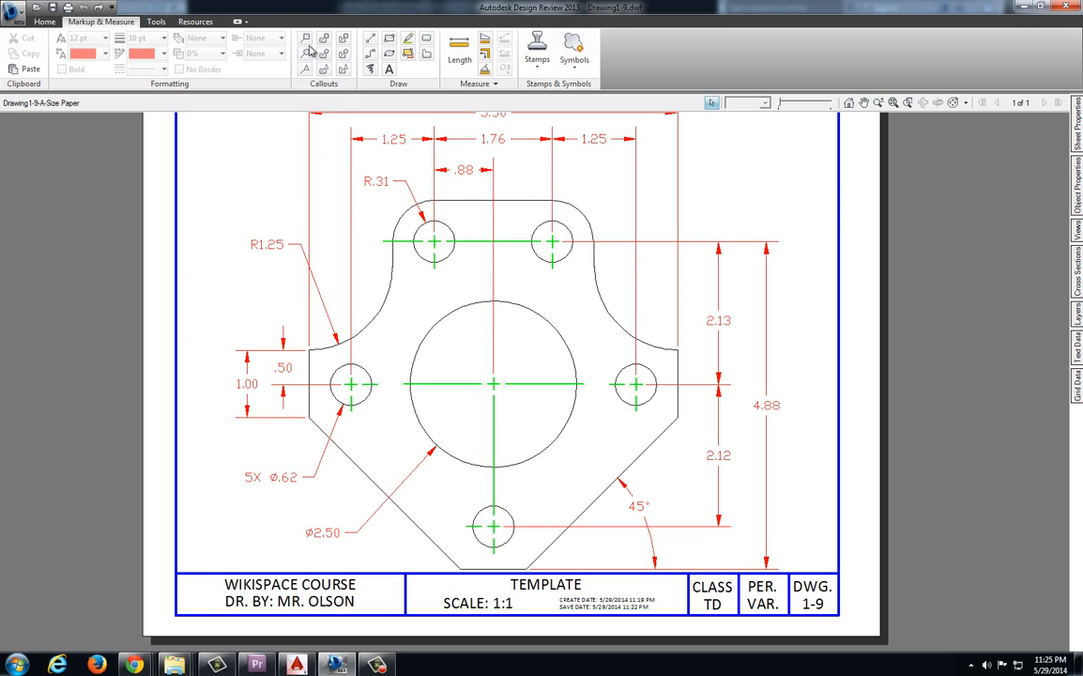
Step: Highlight the horizontal centre lines through the large circle and the two upper holes, and circle the 2.13 dimension
left_click(407, 39)
left_click_drag(379, 384, 747, 383)
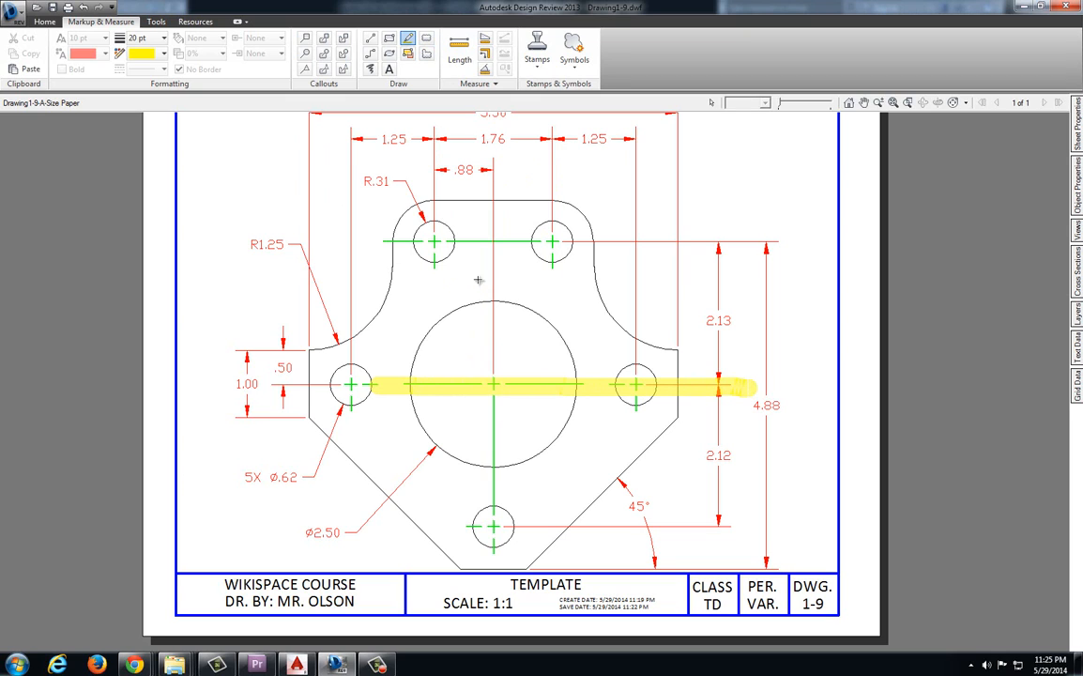
left_click_drag(382, 240, 765, 244)
mouse_move(722, 299)
left_mouse_down()
mouse_move(706, 304)
mouse_move(747, 344)
mouse_move(726, 311)
left_mouse_up()
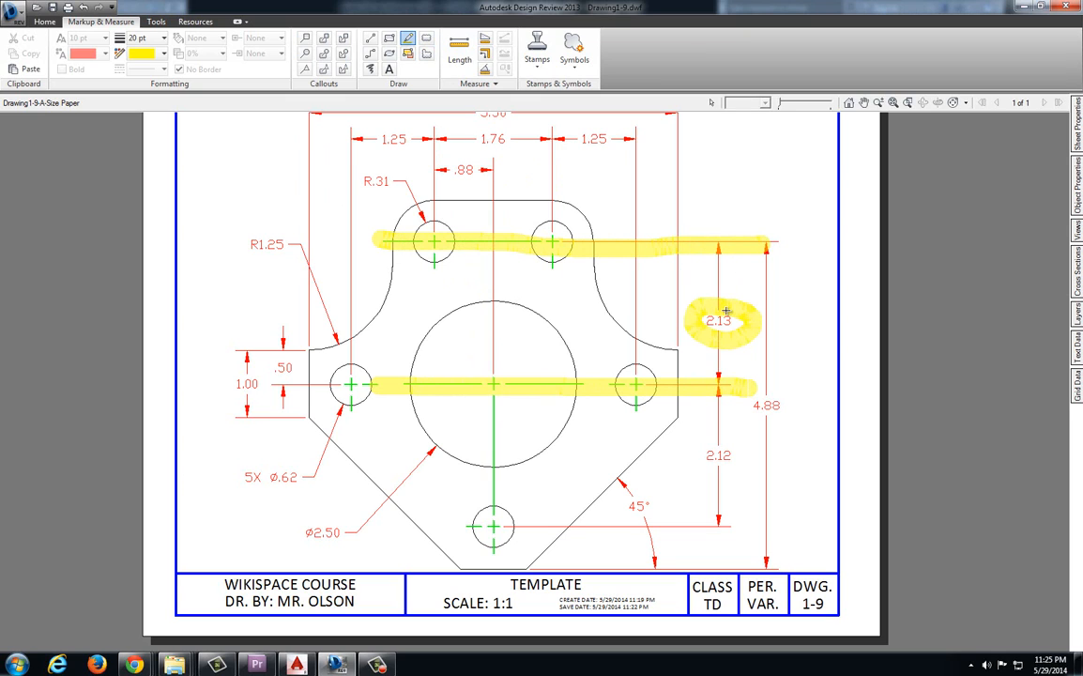
Step: Switch to AutoCAD and offset the horizontal centre line upward by 2.13
left_click(297, 664)
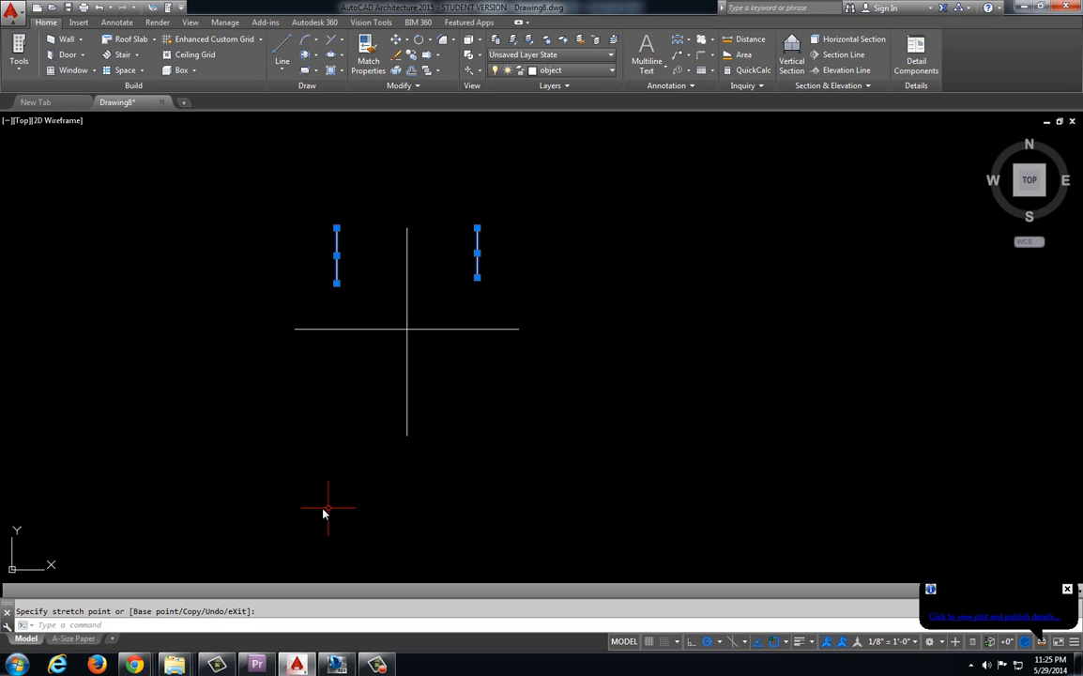
key("Escape")
left_click(266, 498)
key("Escape")
type("o")
key("Return")
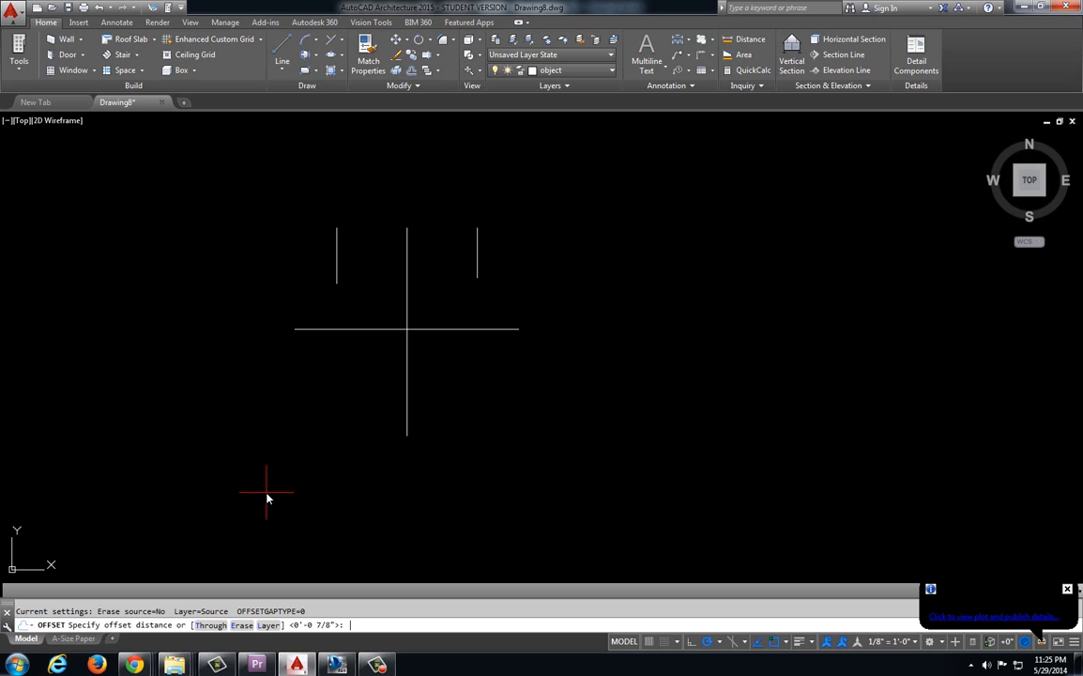
type("2.13")
key("Return")
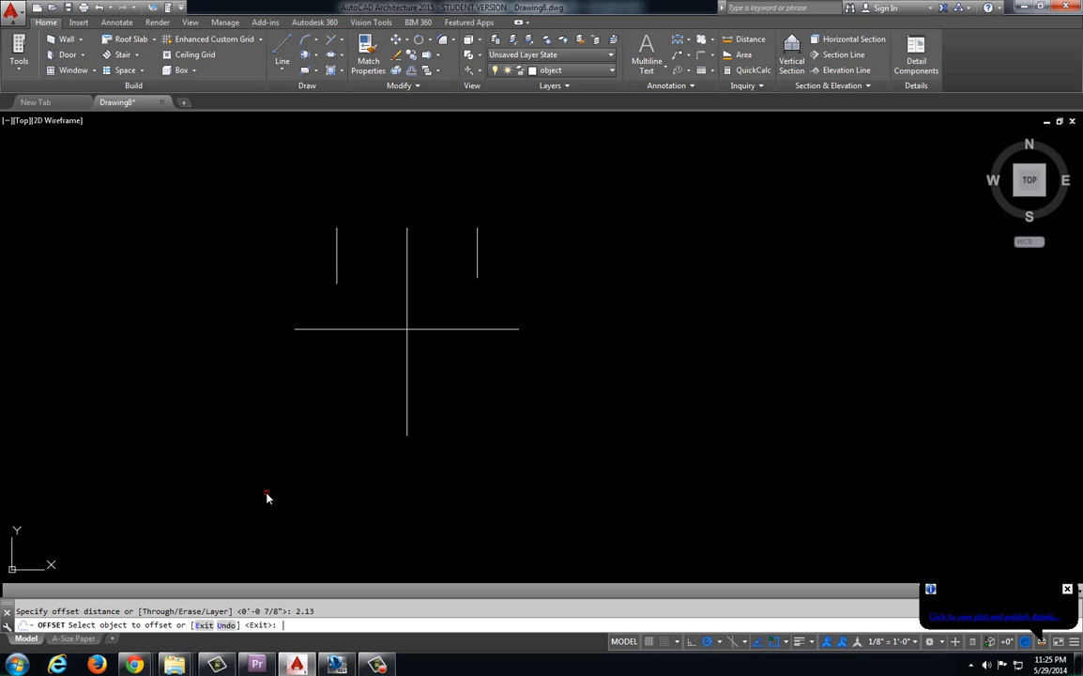
left_click(346, 329)
key("Escape")
key("Escape")
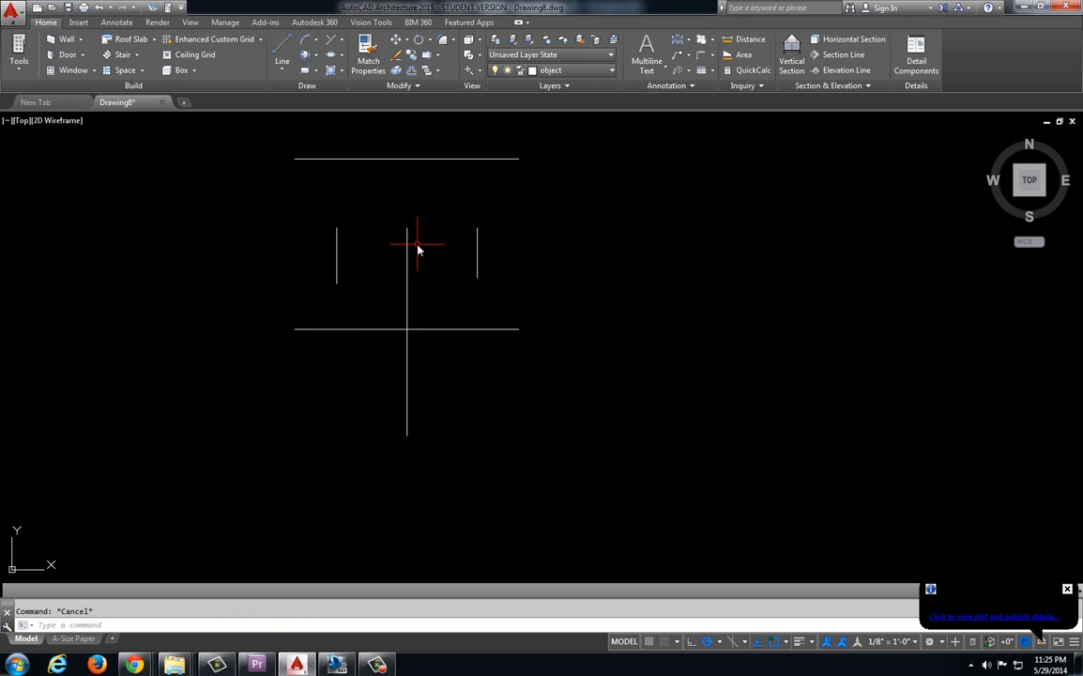
Step: Stretch the upper ends of the two short vertical lines to just above the upper horizontal line
middle_click_drag(416, 245, 428, 271)
left_click(388, 291)
left_click(335, 274)
left_click(504, 290)
left_click(479, 272)
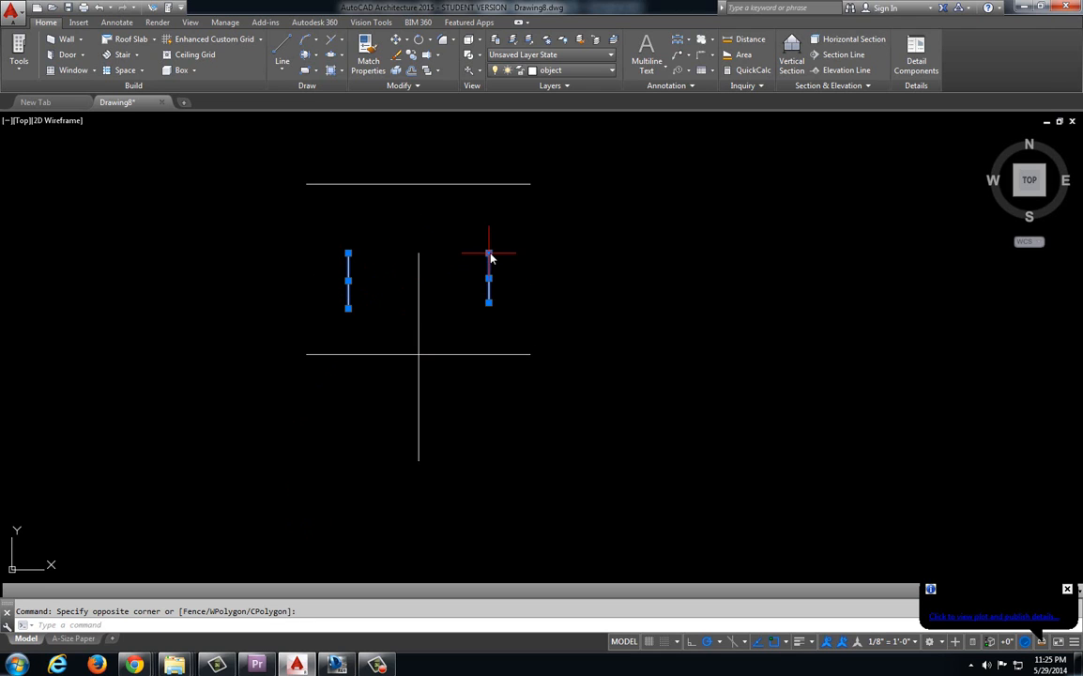
left_click(489, 254)
left_click(488, 166)
left_click(349, 254)
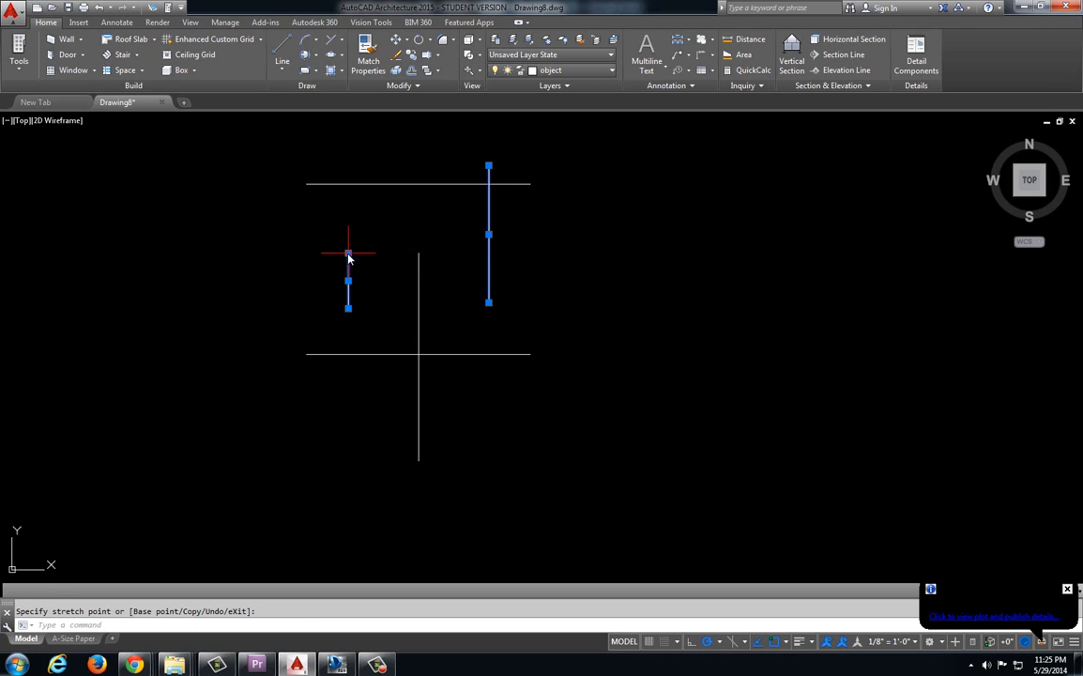
left_click(349, 167)
key("Escape")
Step: Shorten the two offset vertical lines from below so they end just under the upper horizontal line
left_click(372, 320)
left_click(327, 299)
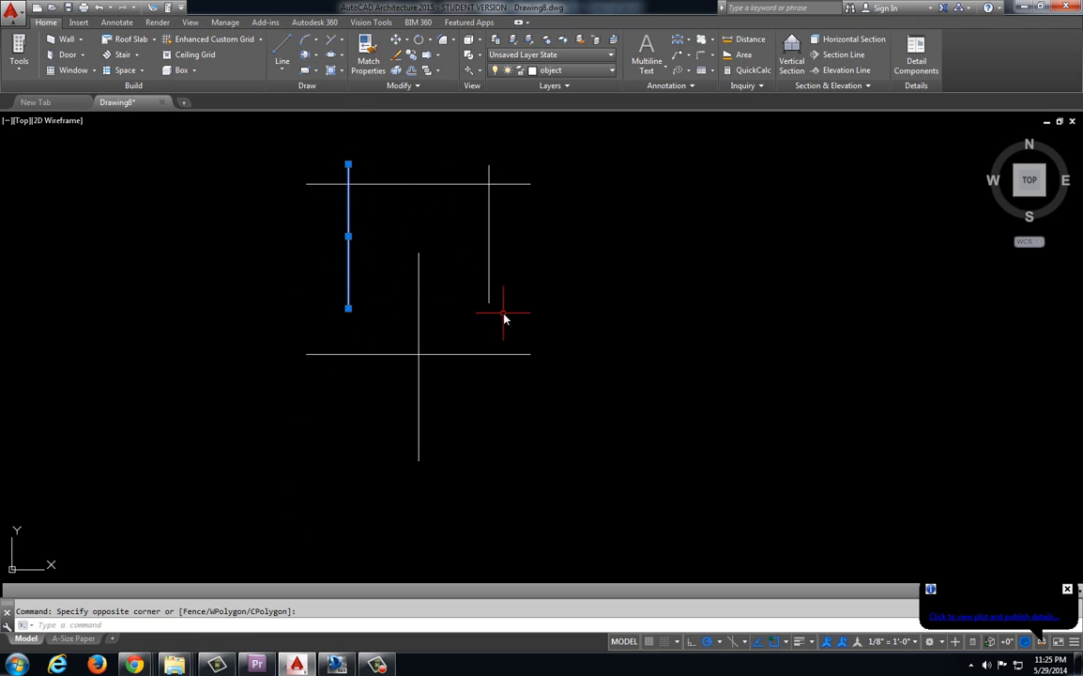
left_click(504, 314)
left_click(486, 304)
left_click(488, 302)
left_click(488, 220)
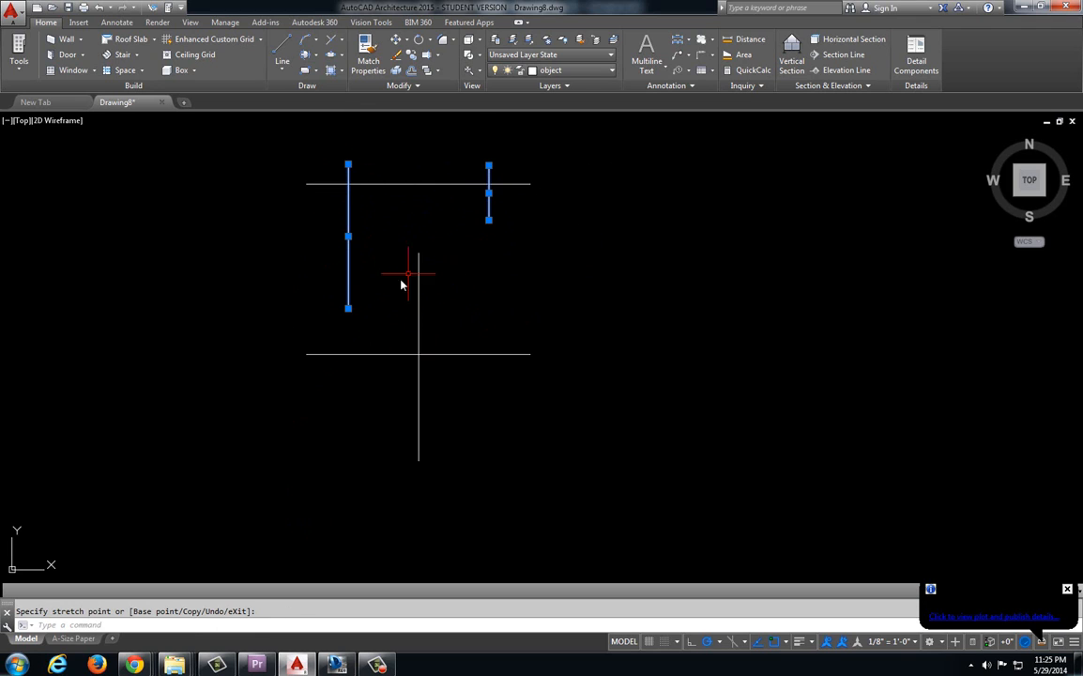
left_click(348, 308)
left_click(349, 215)
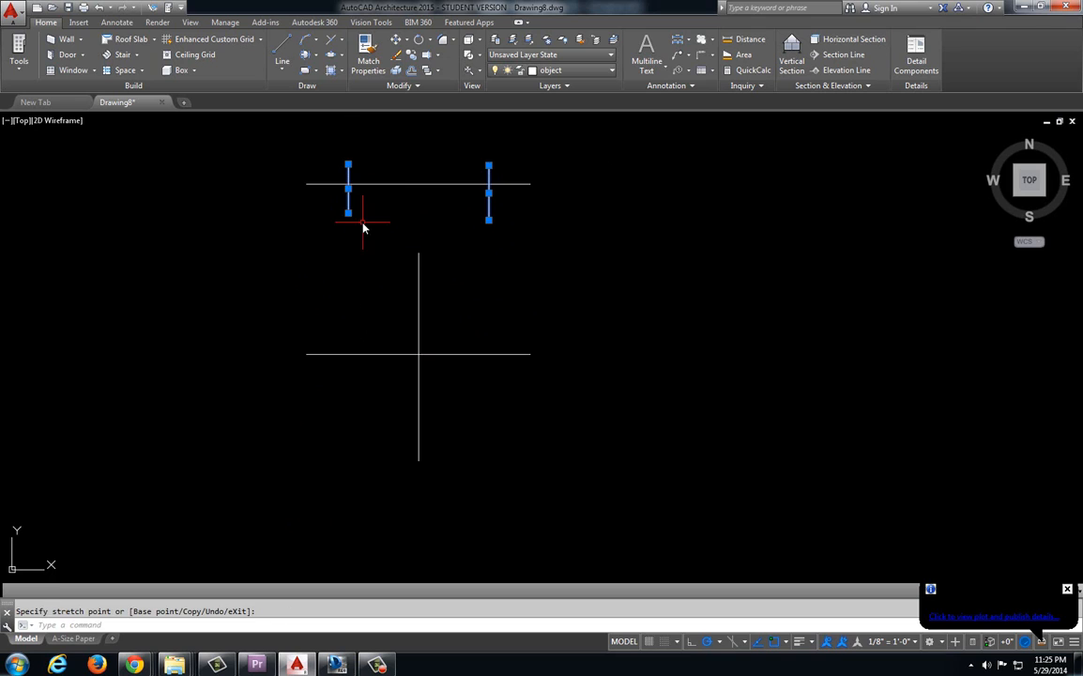
key("Escape")
Step: Shorten the upper horizontal line from its right end so it crosses only the left short vertical line
left_click(444, 170)
left_click(416, 200)
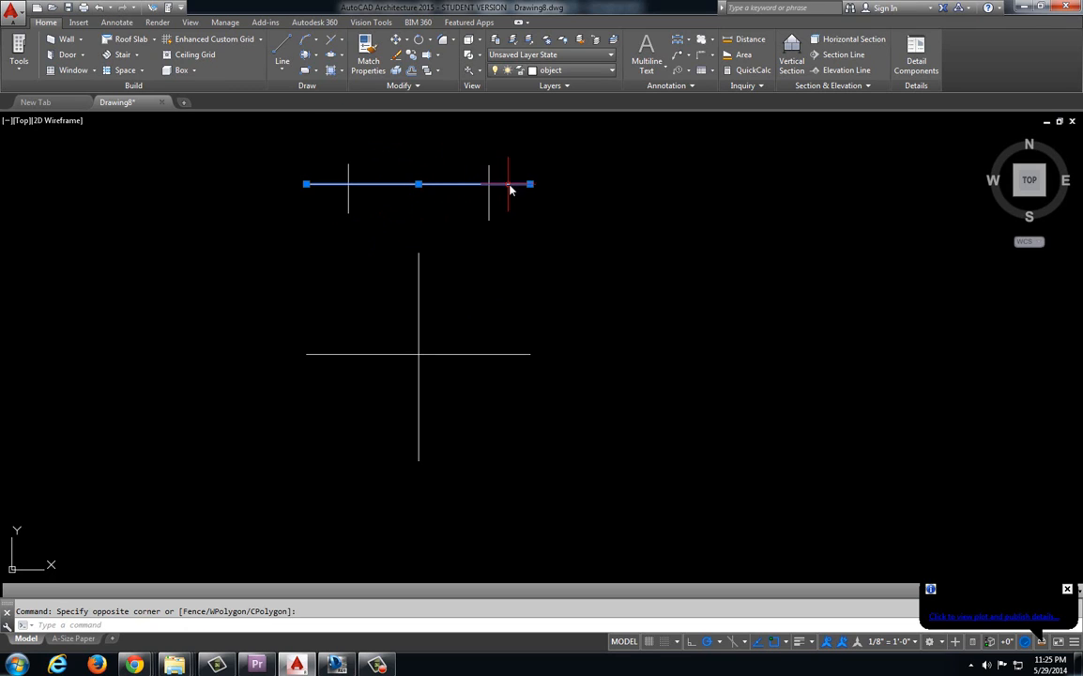
left_click(530, 184)
left_click(379, 184)
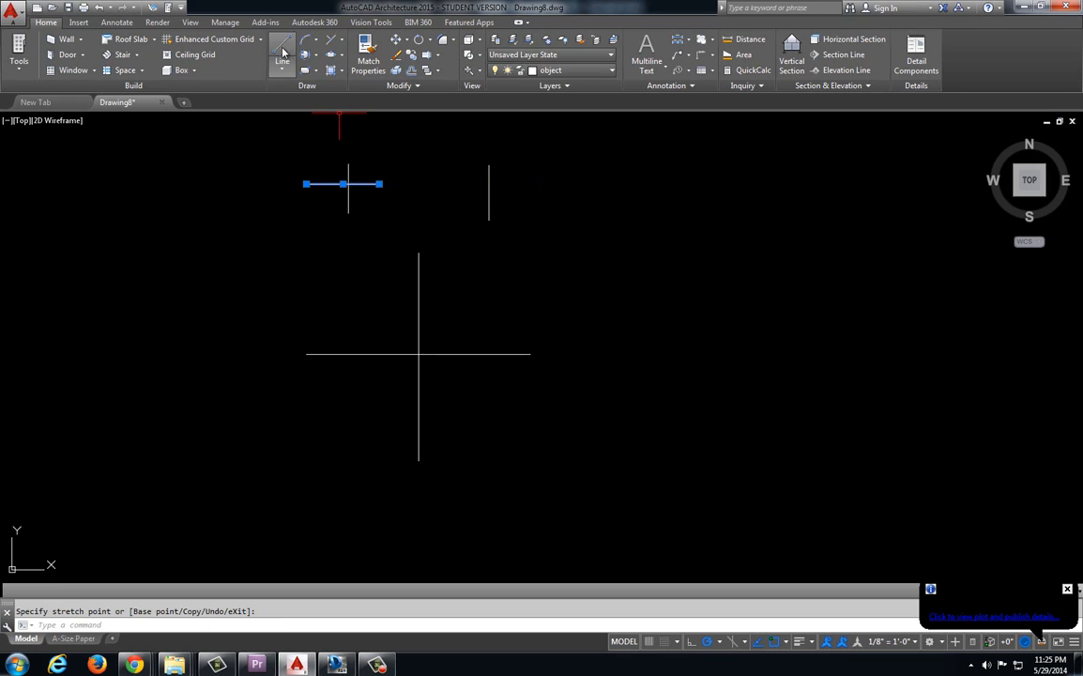
Step: Draw a short horizontal line across the right short vertical line, level with the shortened upper horizontal line
left_click(282, 52)
left_click(449, 184)
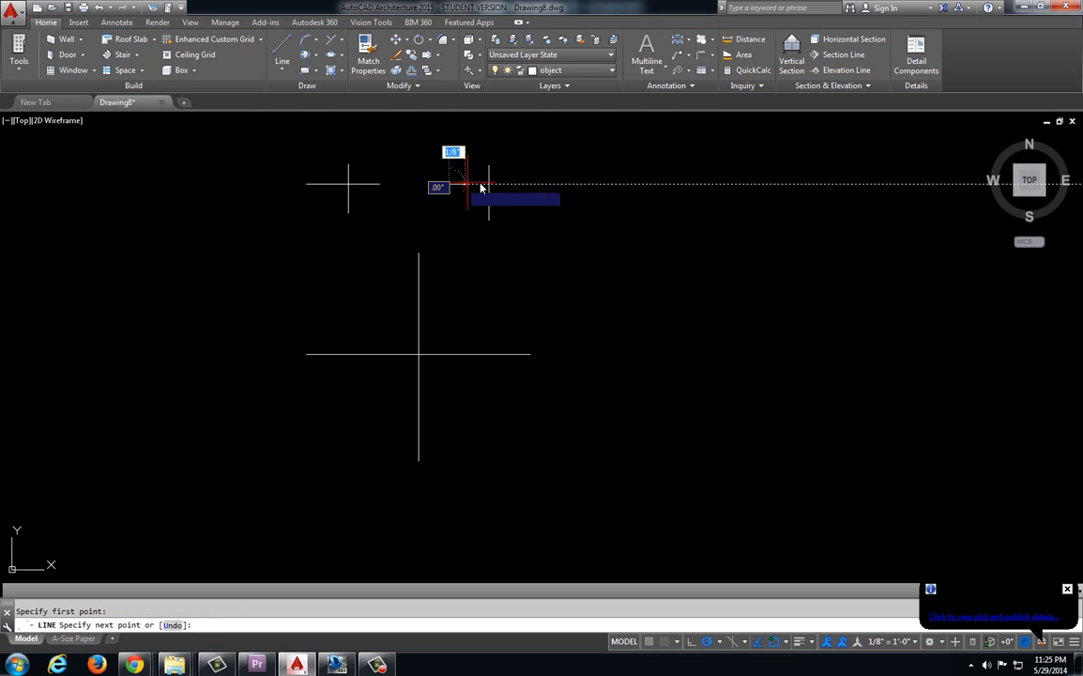
left_click(521, 184)
key("Escape")
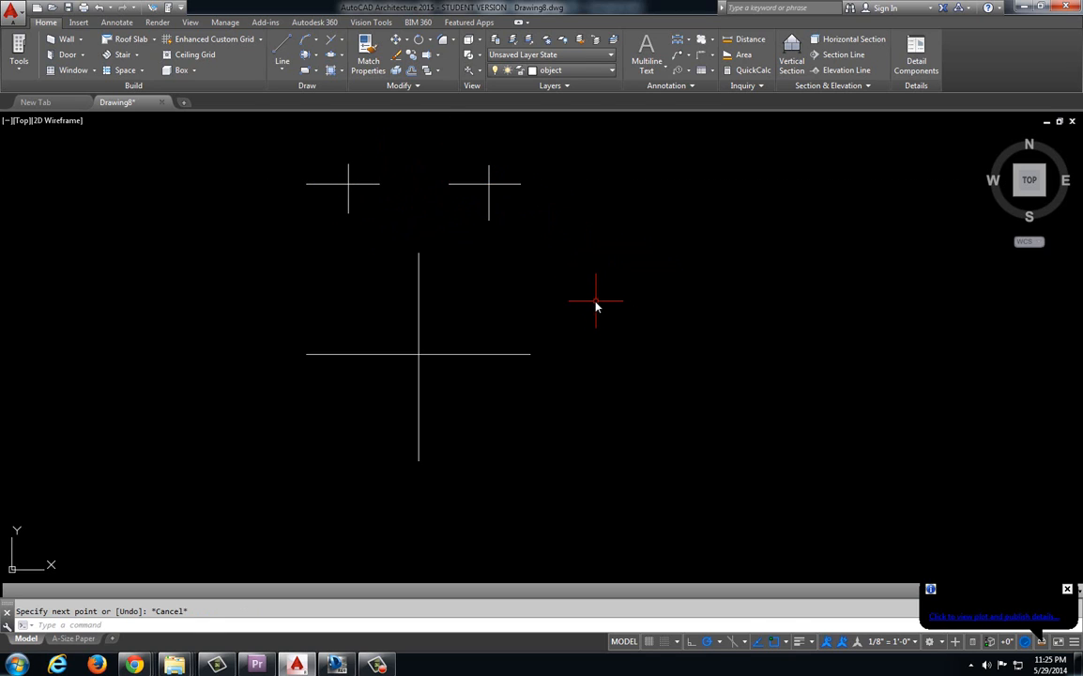
Step: Switch to the reference drawing in Design Review, highlight the lower hole's horizontal centre line, and circle the 2.12 dimension
key("alt+Tab")
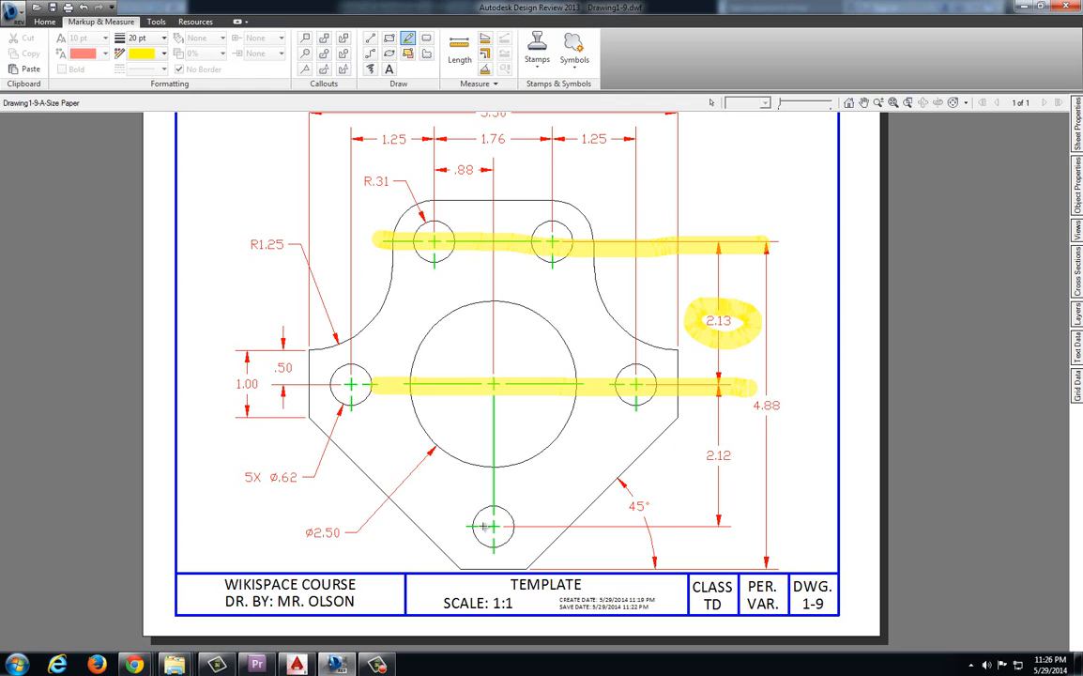
left_click_drag(482, 526, 730, 522)
mouse_move(744, 437)
left_mouse_down()
mouse_move(678, 460)
mouse_move(726, 438)
left_mouse_up()
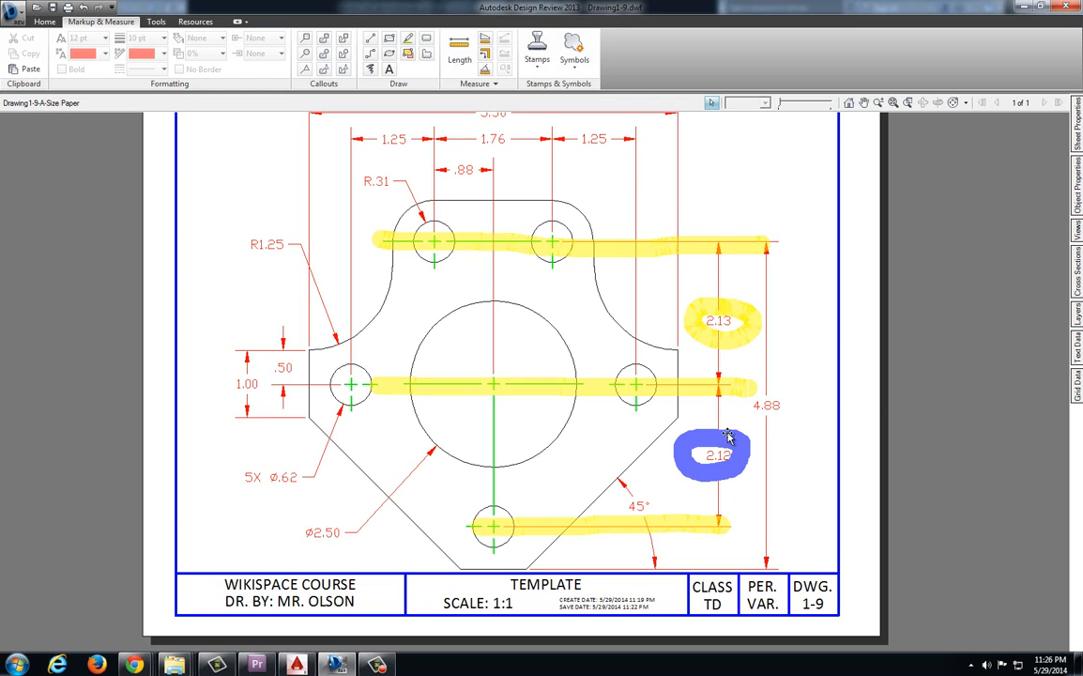
Step: Switch to AutoCAD and offset the main horizontal centre line downward by 2.12
key("alt+Tab")
type("o")
key("Return")
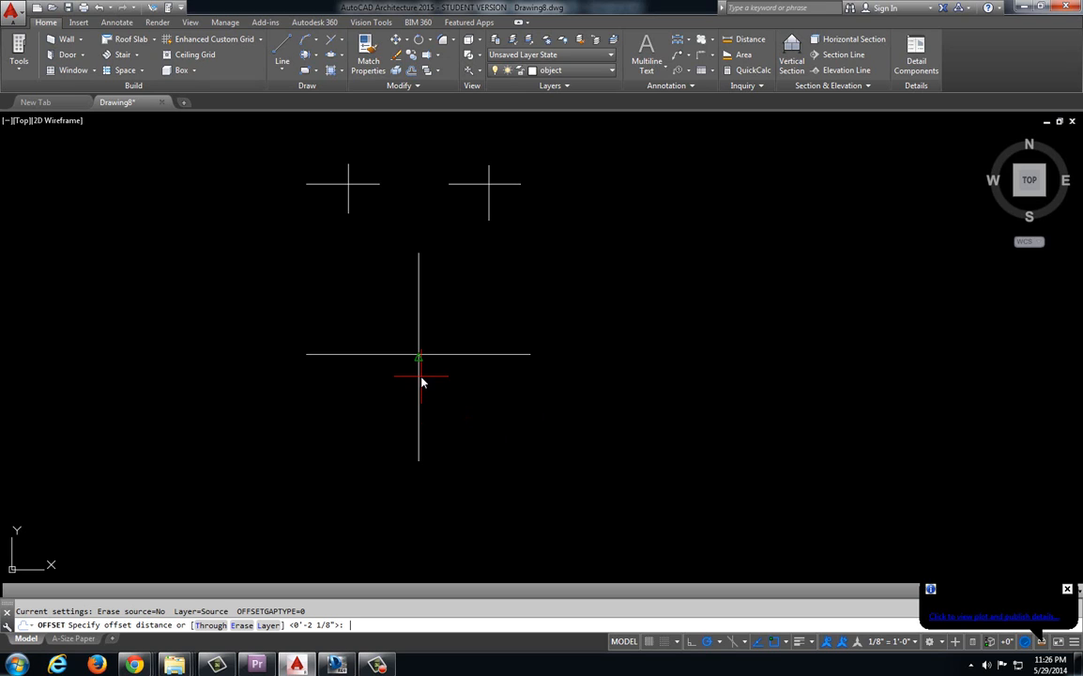
type("2.12")
key("Return")
left_click(444, 355)
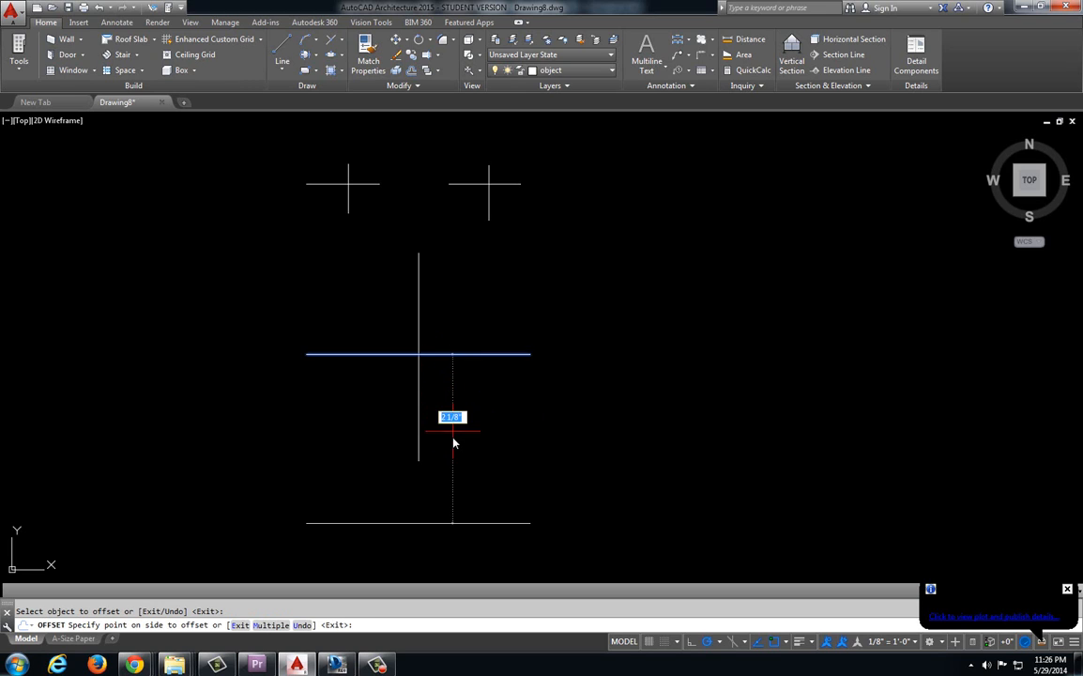
left_click(452, 444)
key("Escape")
Step: Check the lower hole on the reference drawing and draw a short vertical line across the lower horizontal line in AutoCAD, below the main vertical line
key("alt+Tab")
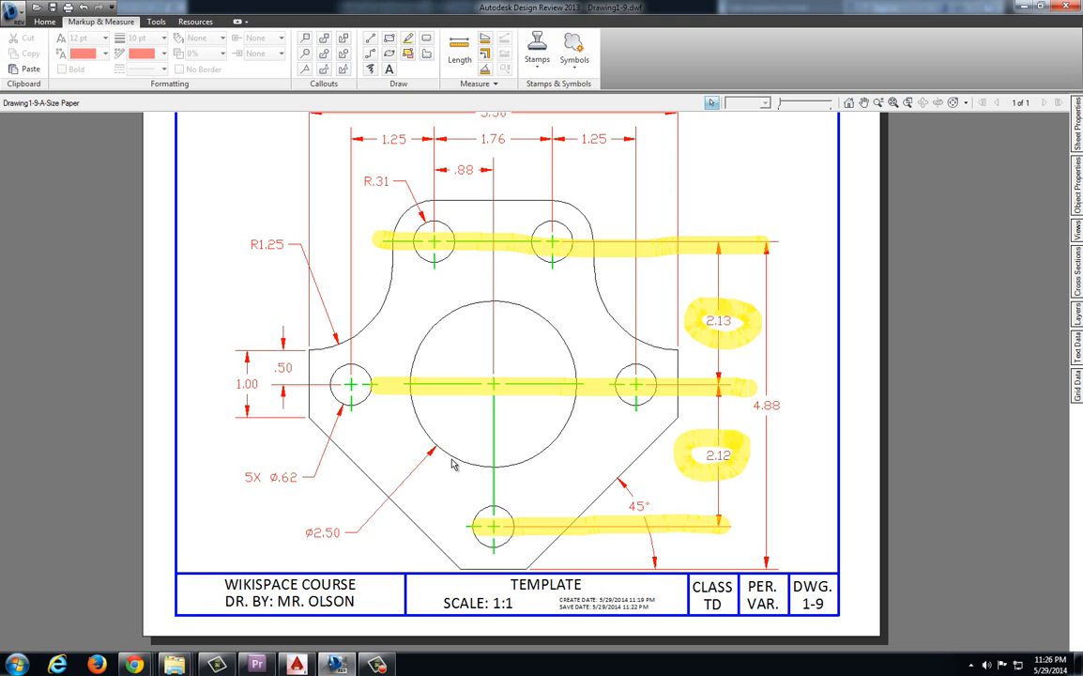
middle_click_drag(480, 473, 443, 424)
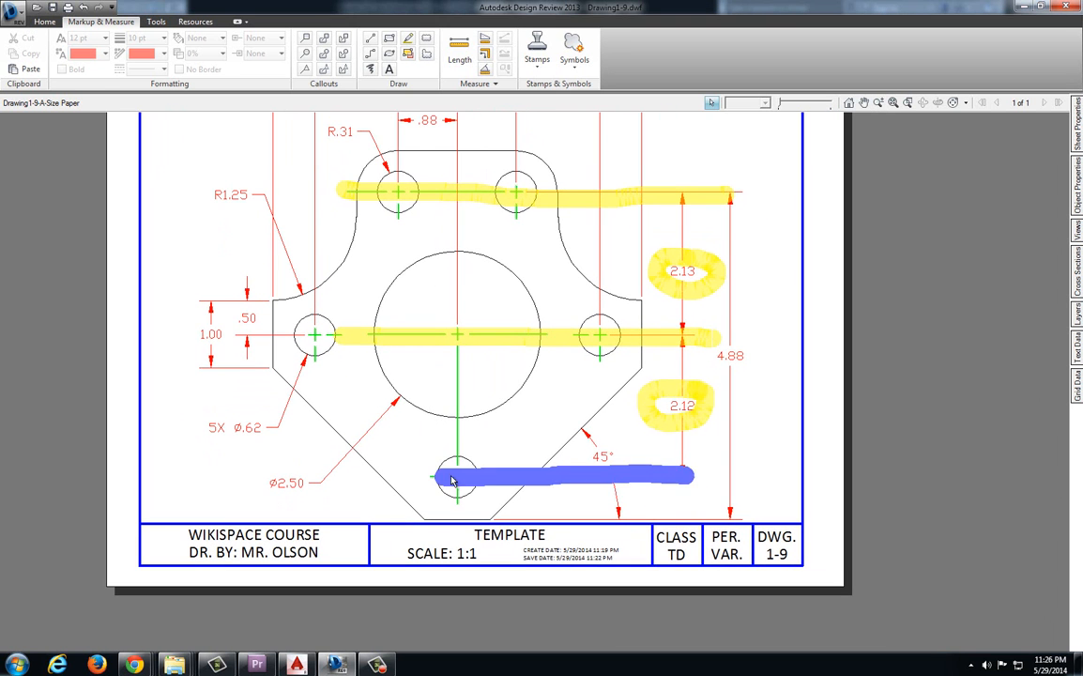
key("alt+Tab")
middle_click_drag(482, 425, 457, 368)
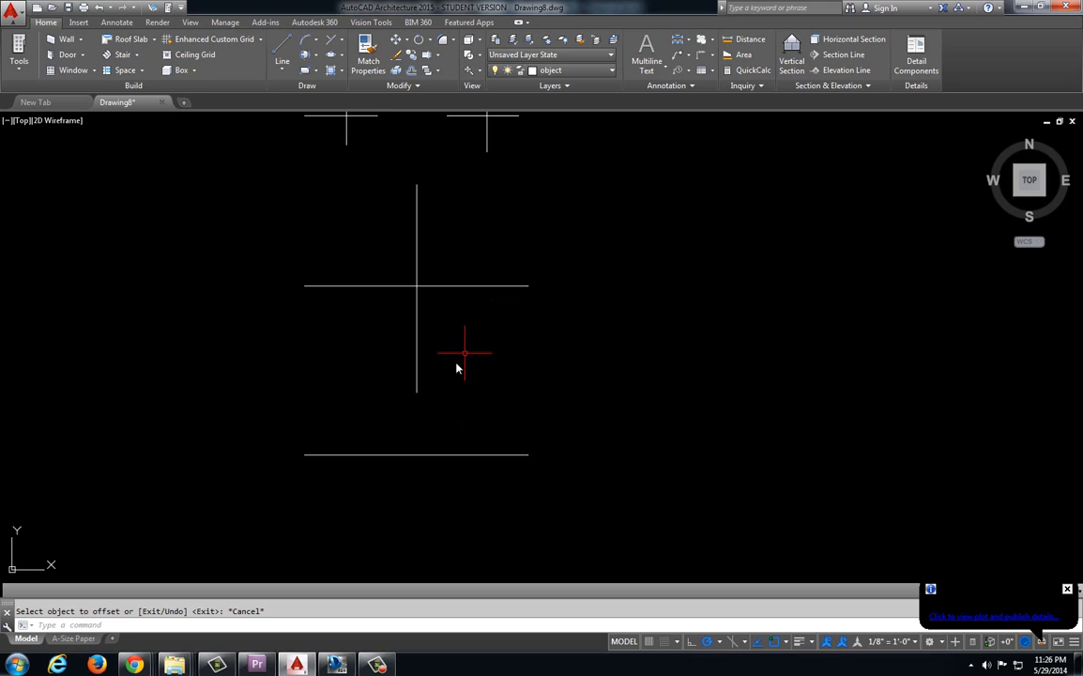
left_click(407, 372)
key("Escape")
left_click(282, 49)
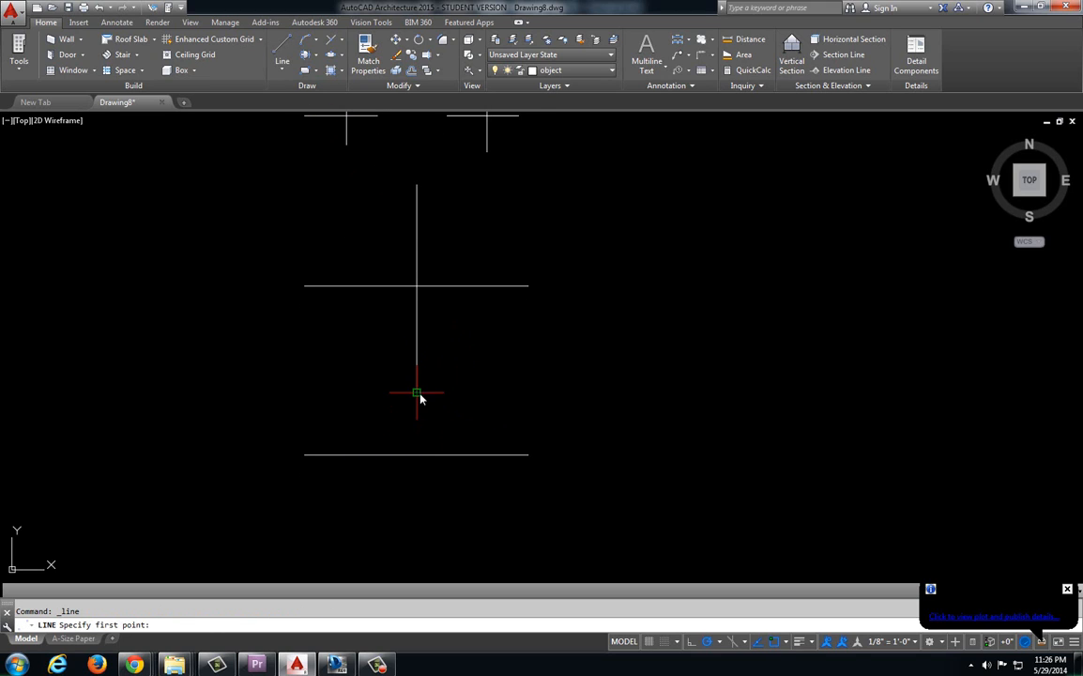
left_click(417, 430)
key("Escape")
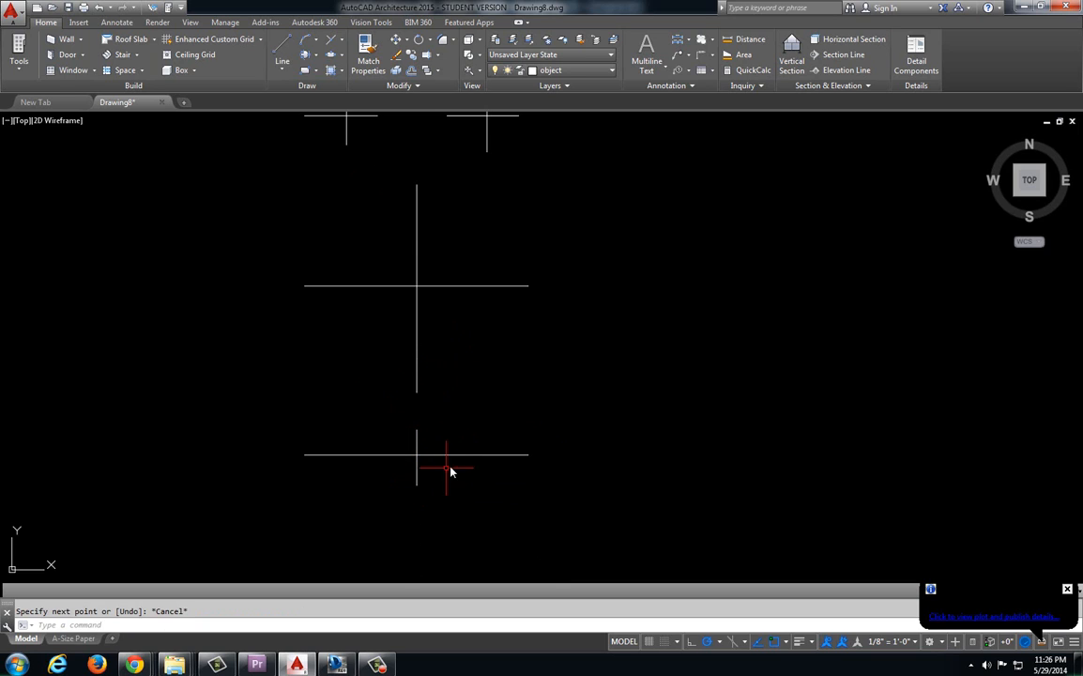
Step: Shorten the lower horizontal line from both ends to form a small cross with the short vertical line
left_click(438, 455)
left_click(304, 455)
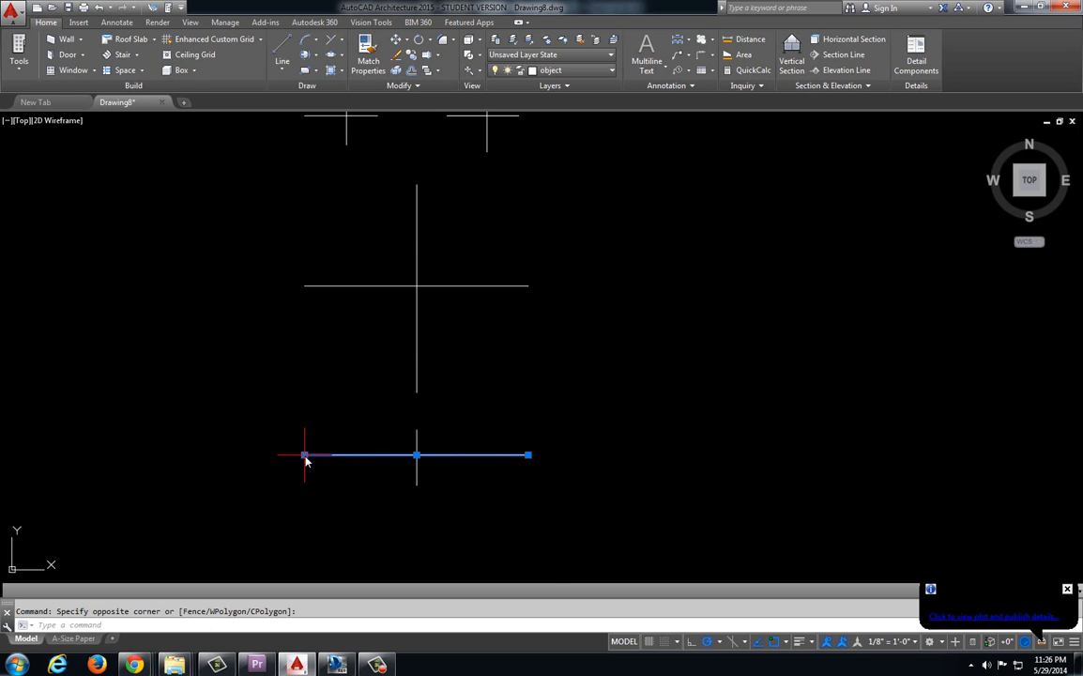
left_click(387, 454)
left_click(528, 454)
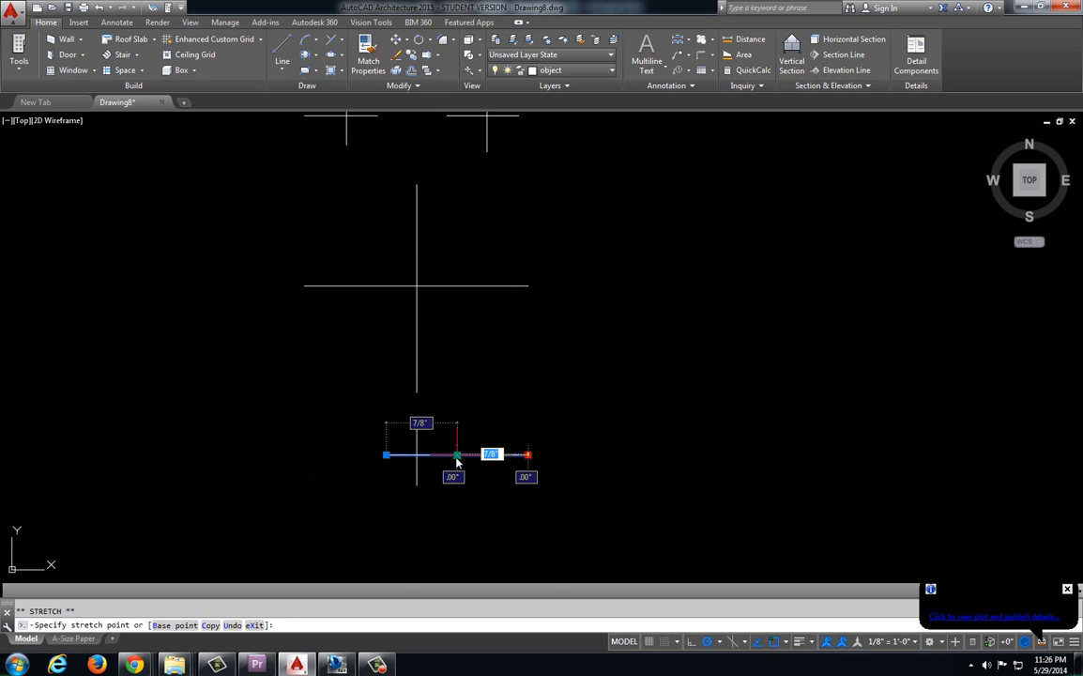
left_click(456, 454)
key("Escape")
scroll(510, 466, "down", 2)
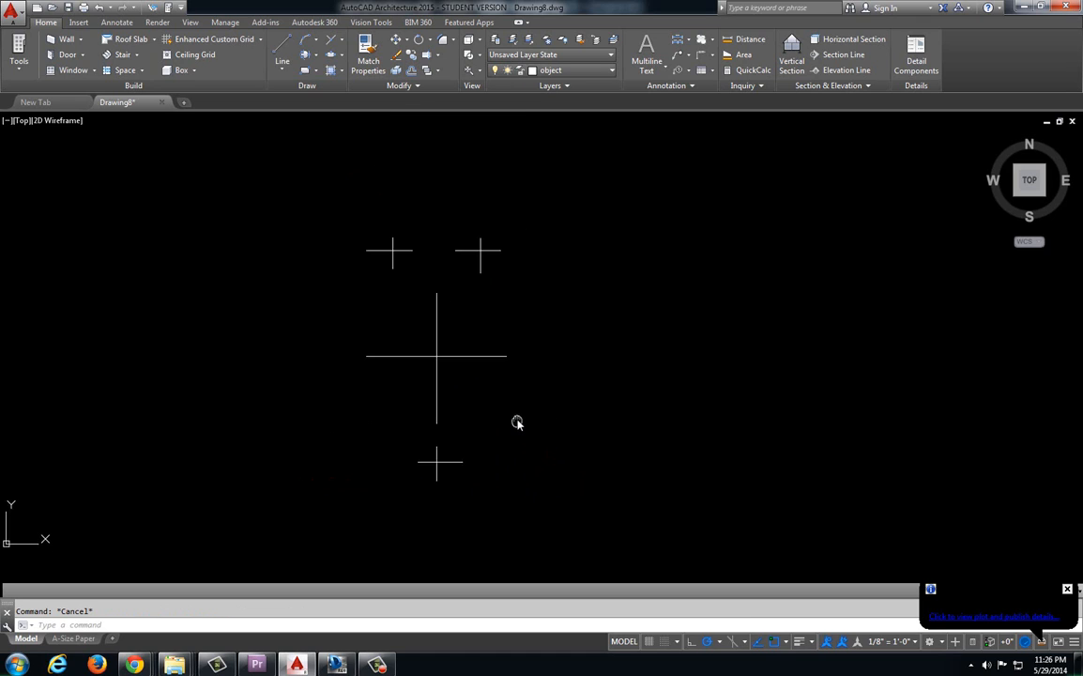
Step: Switch to Design Review and undo the yellow highlights on the reference drawing
key("alt+Tab")
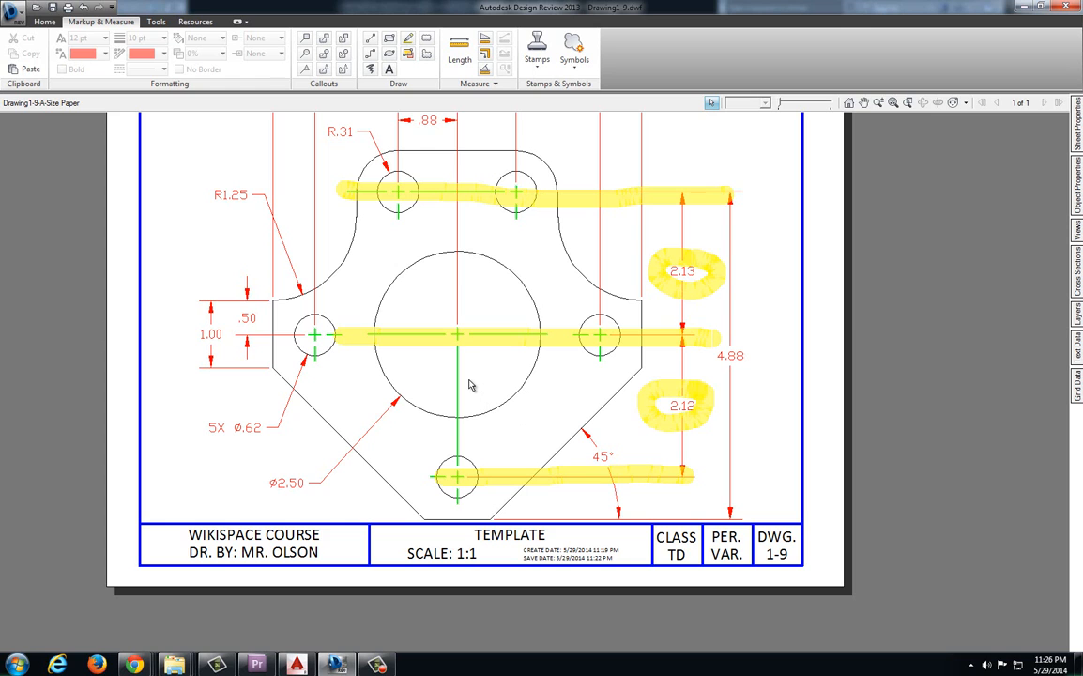
key("alt+Tab")
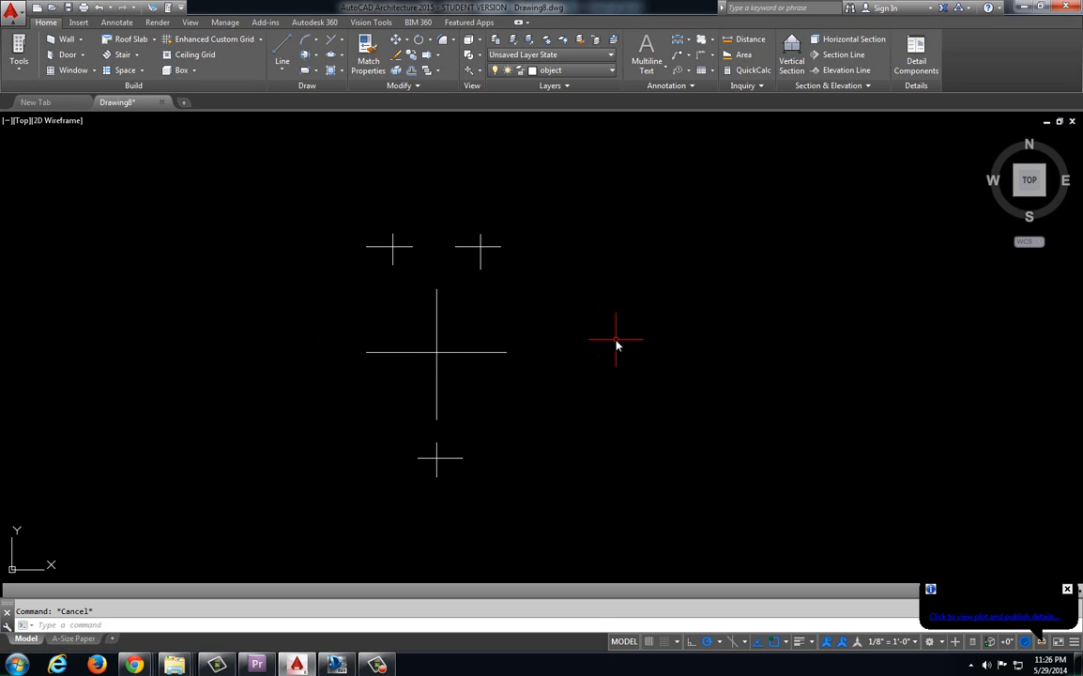
key("alt+Tab")
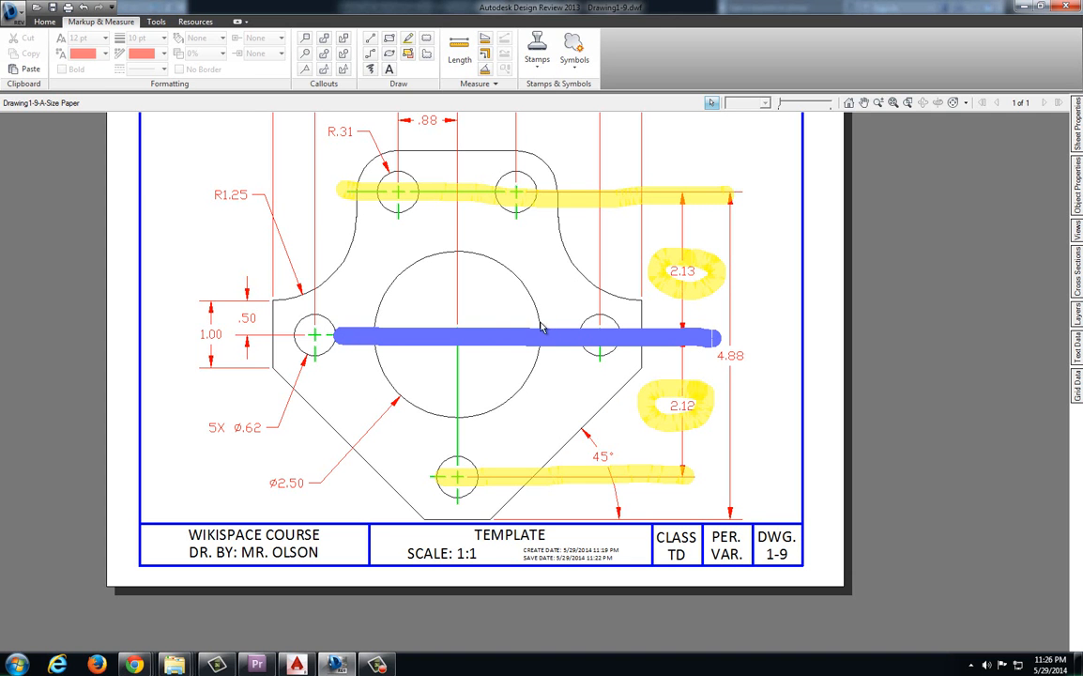
middle_click_drag(527, 311, 547, 363)
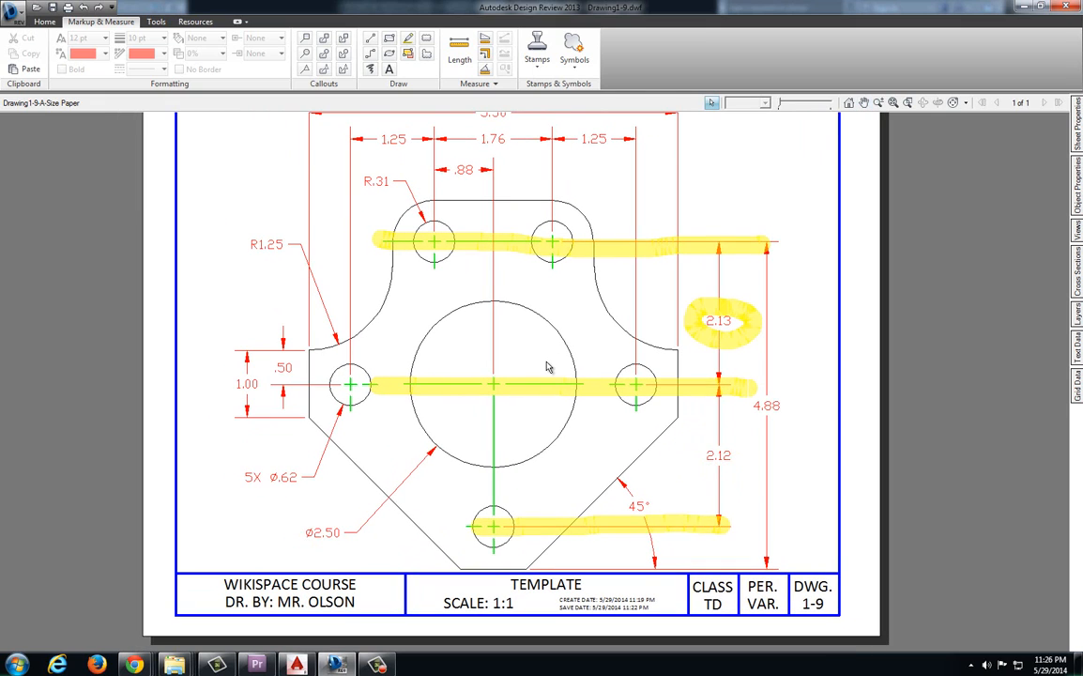
key("ctrl+z")
key("ctrl+z")
key("ctrl+z")
key("ctrl+z")
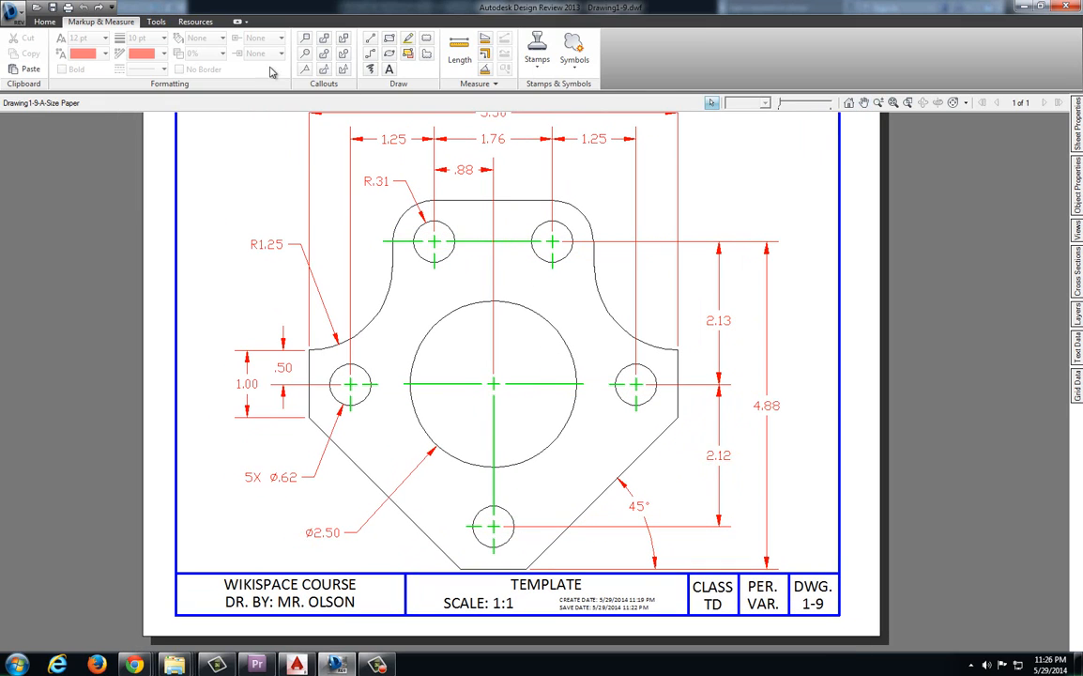
Step: Highlight the vertical centre lines through the large circle and the left hole, and circle the left 1.25 and the 1.76 dimensions
left_click(407, 38)
left_click_drag(491, 157, 493, 552)
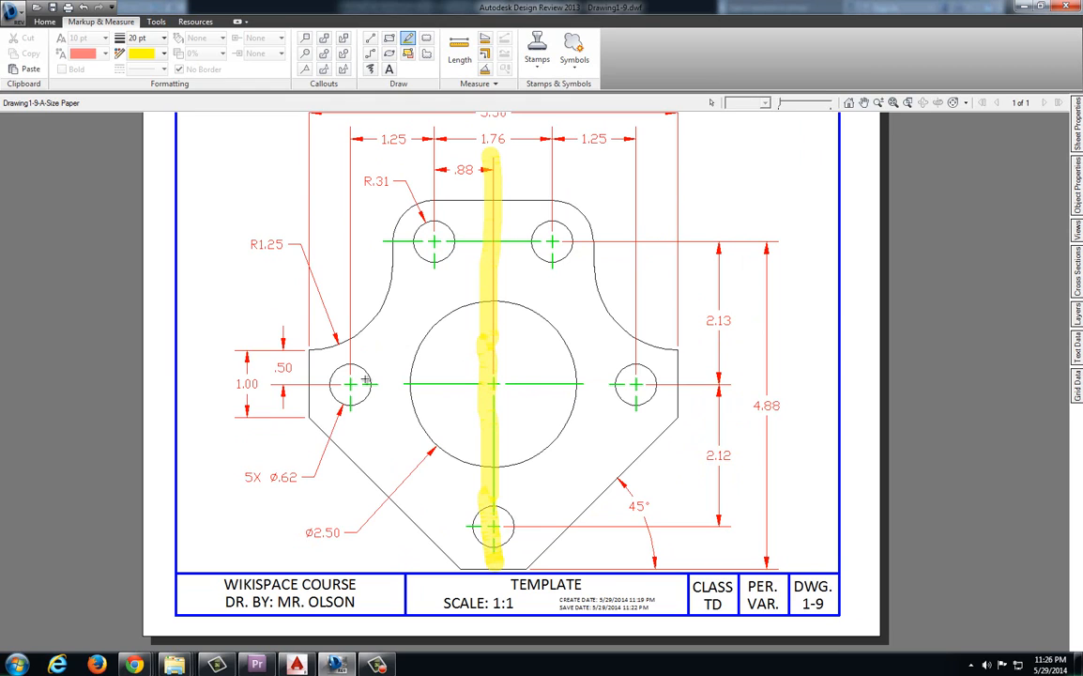
left_click_drag(348, 416, 354, 122)
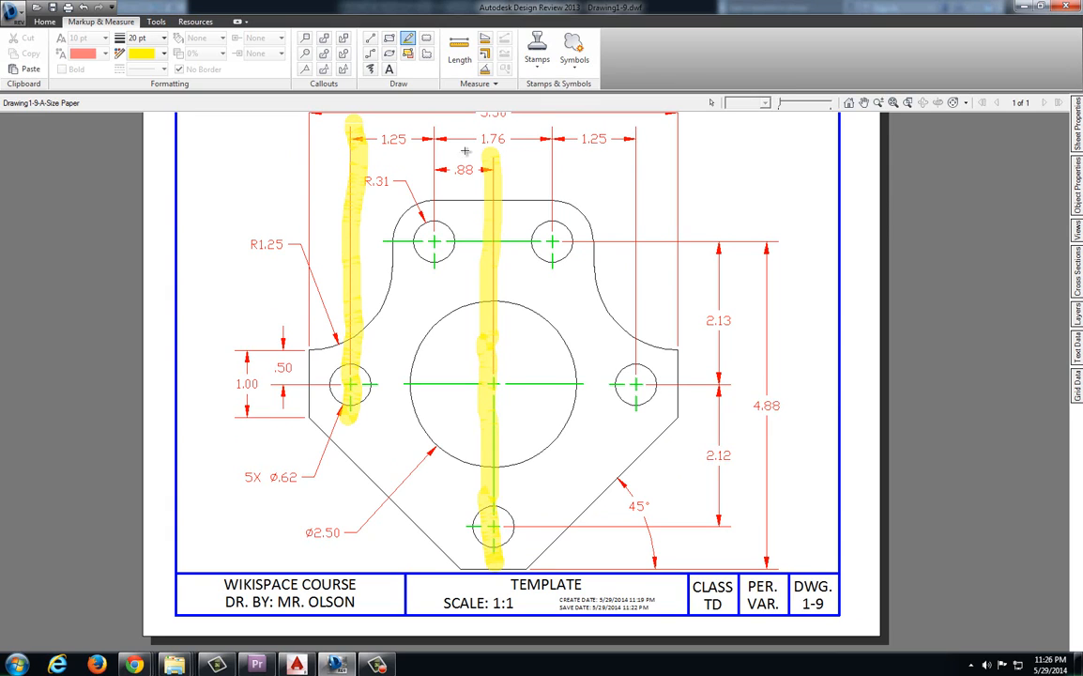
mouse_move(398, 126)
left_mouse_down()
mouse_move(364, 138)
mouse_move(418, 153)
mouse_move(399, 128)
left_mouse_up()
mouse_move(497, 127)
left_mouse_down()
mouse_move(449, 138)
mouse_move(532, 147)
mouse_move(492, 125)
left_mouse_up()
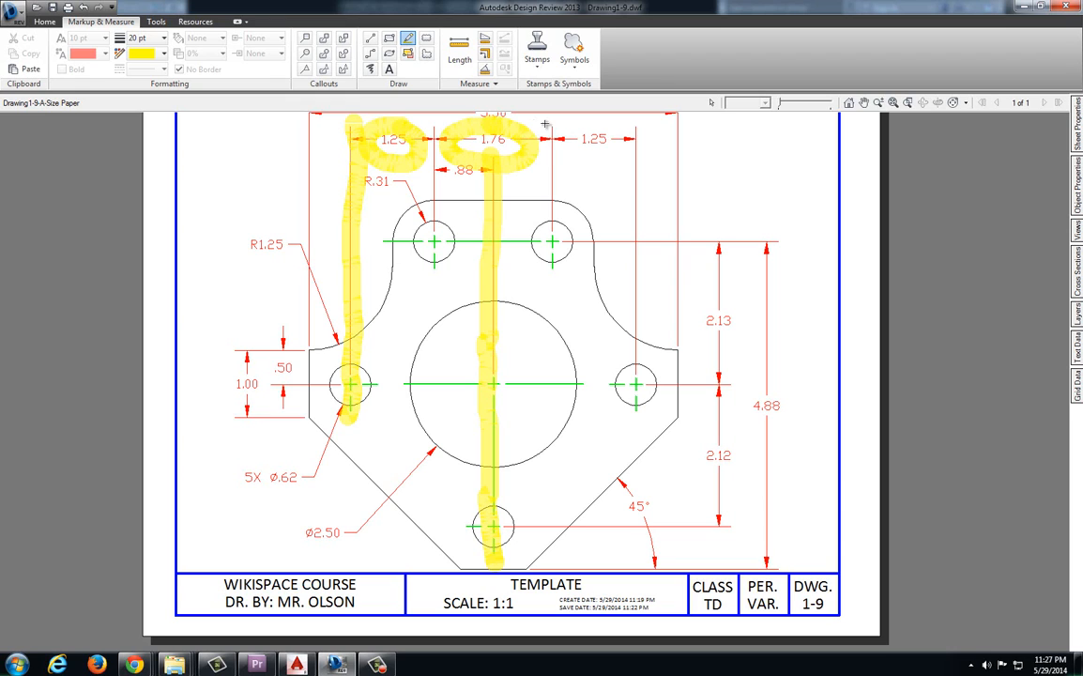
mouse_move(596, 124)
left_mouse_down()
mouse_move(571, 132)
mouse_move(605, 164)
mouse_move(595, 125)
left_mouse_up()
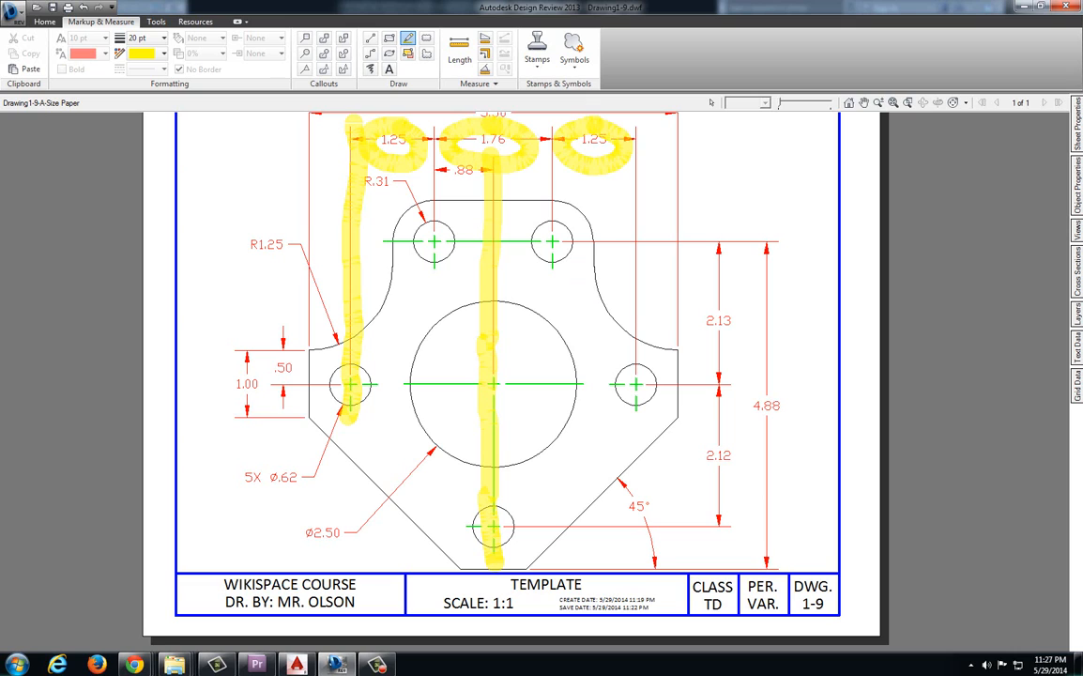
key("ctrl+z")
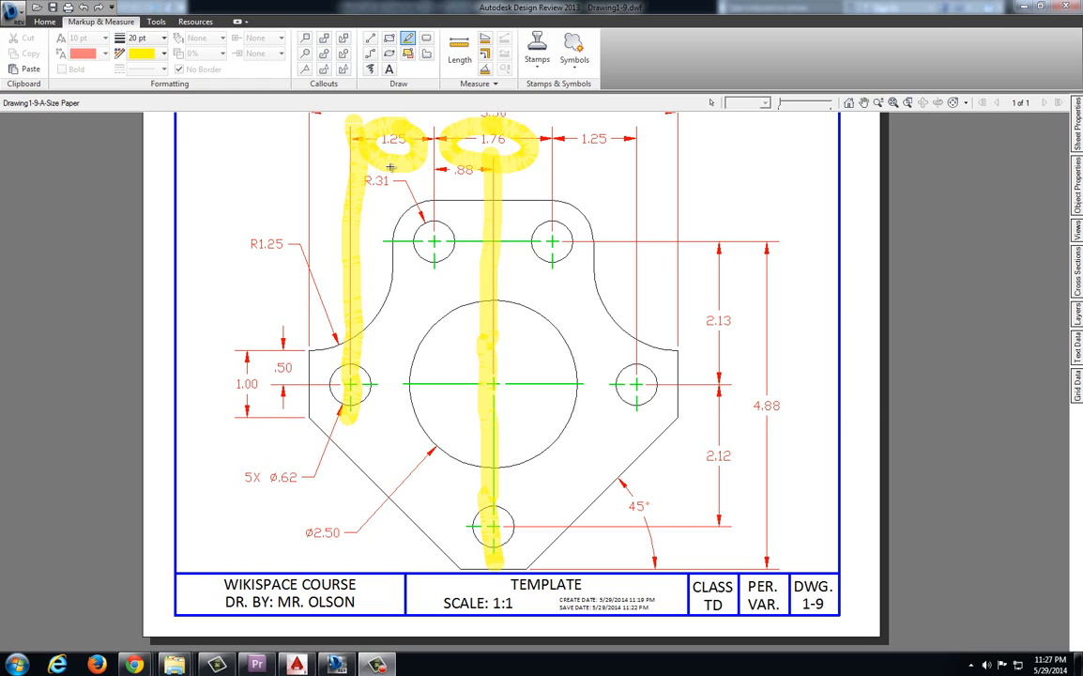
Step: Switch to AutoCAD and offset the vertical lines of the two upper crosses outward by 1.25, one to each side
key("alt+Tab")
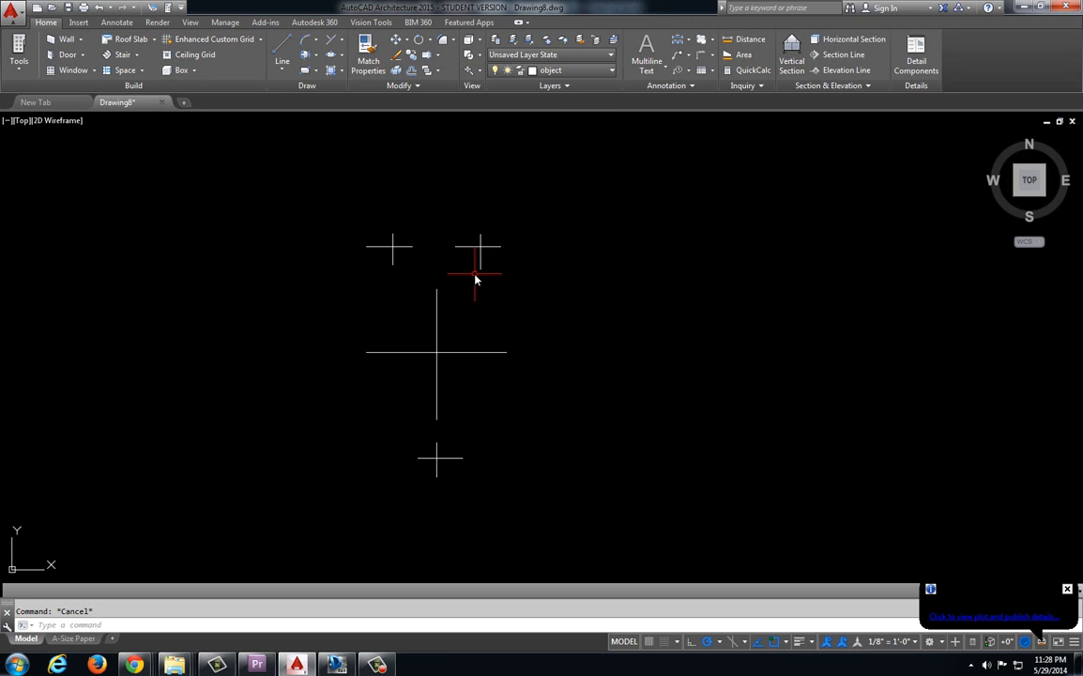
middle_click_drag(410, 279, 437, 292)
type("offset")
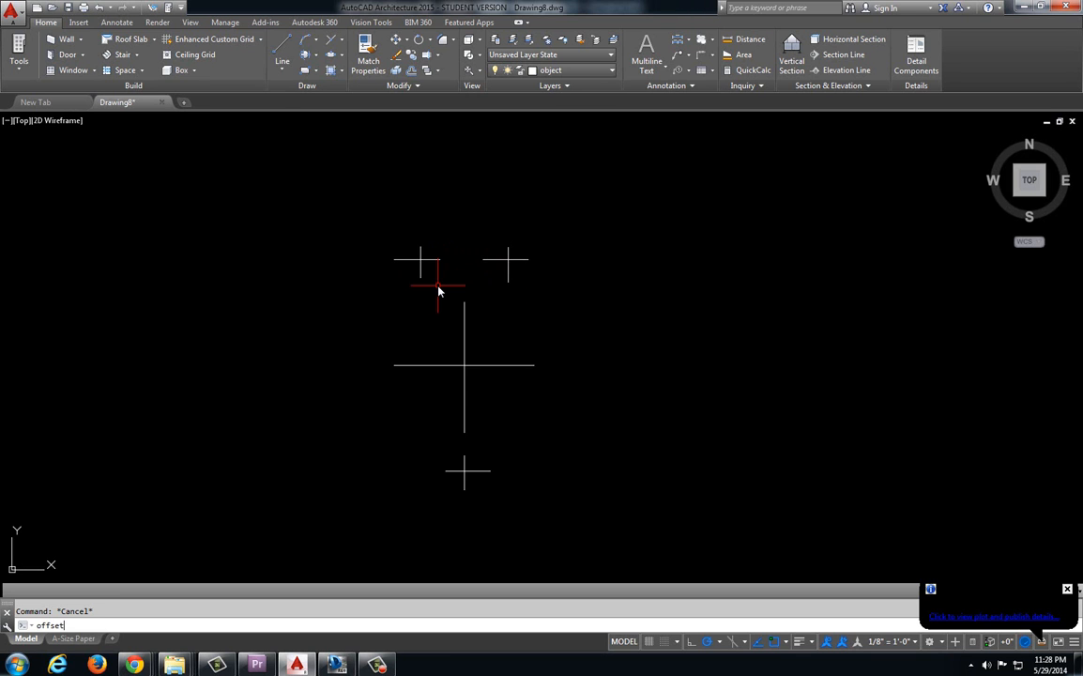
key("Return")
type("1.2")
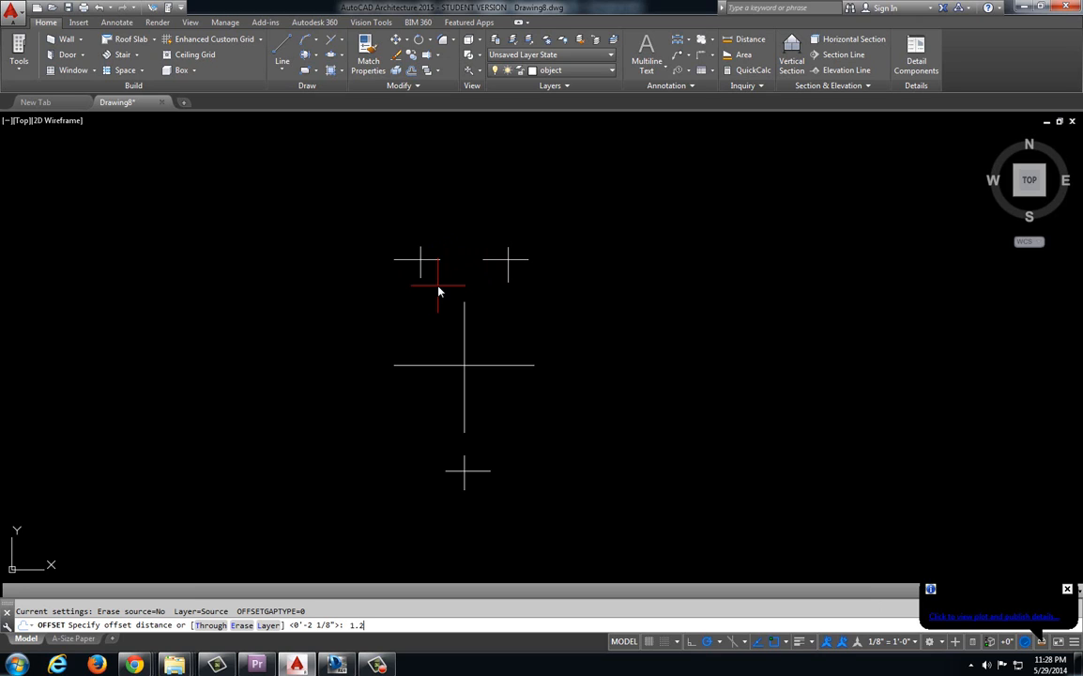
type("5")
key("Return")
left_click(421, 275)
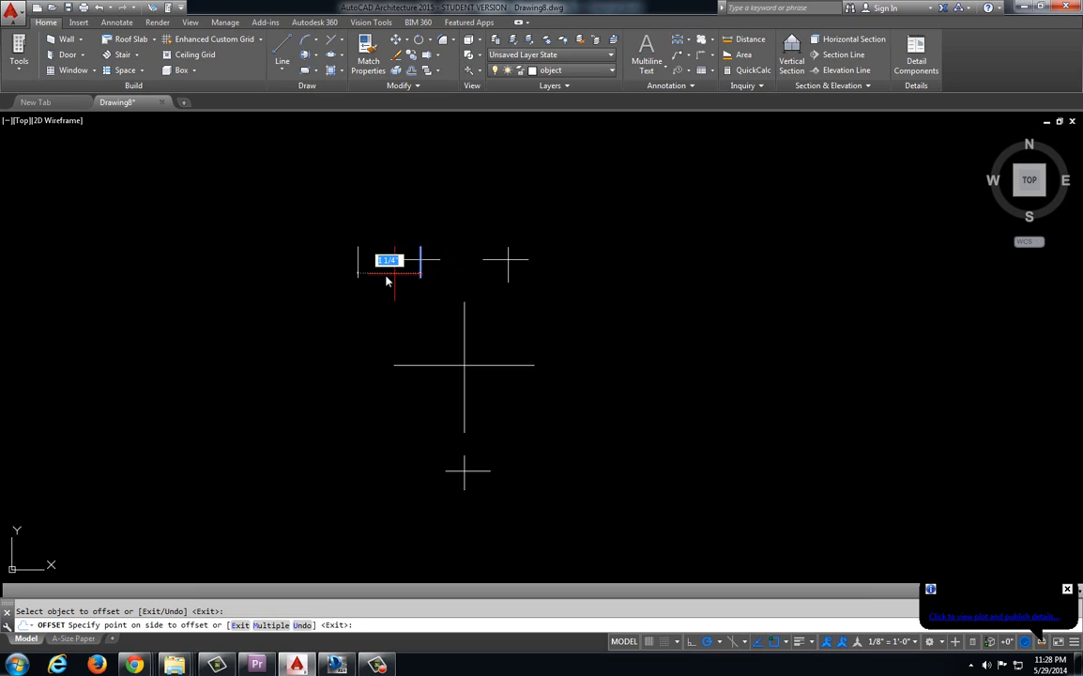
left_click(386, 281)
left_click(507, 273)
left_click(595, 296)
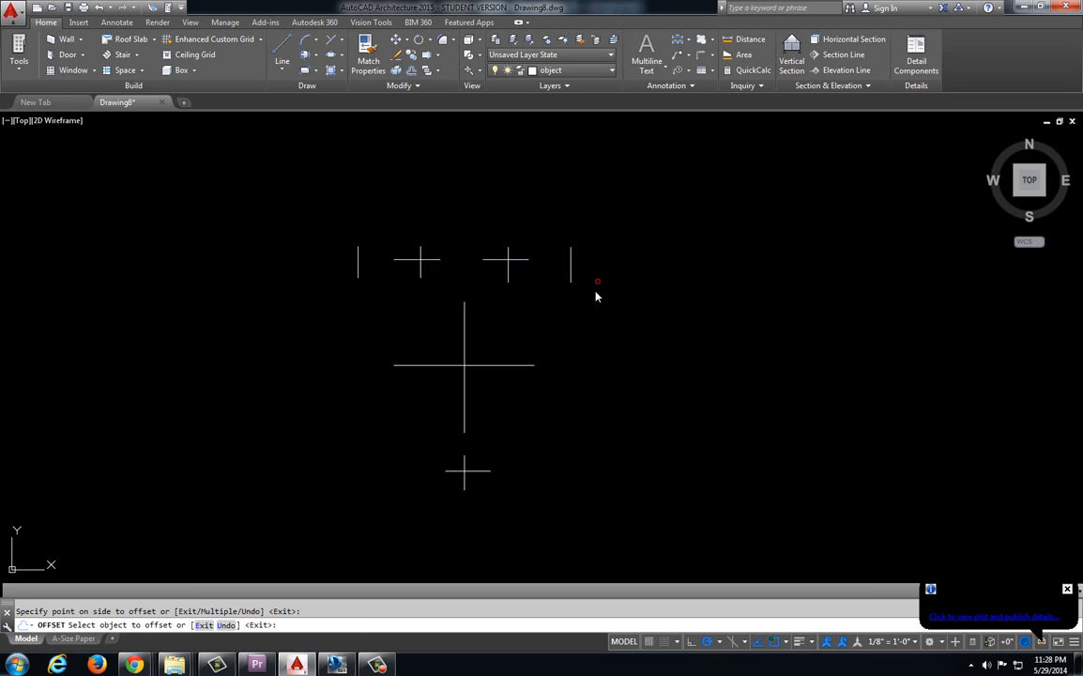
key("Escape")
key("Escape")
Step: Stretch the lower ends of the two outer vertical lines down to just below the main horizontal centre line
left_click(367, 285)
left_click(354, 275)
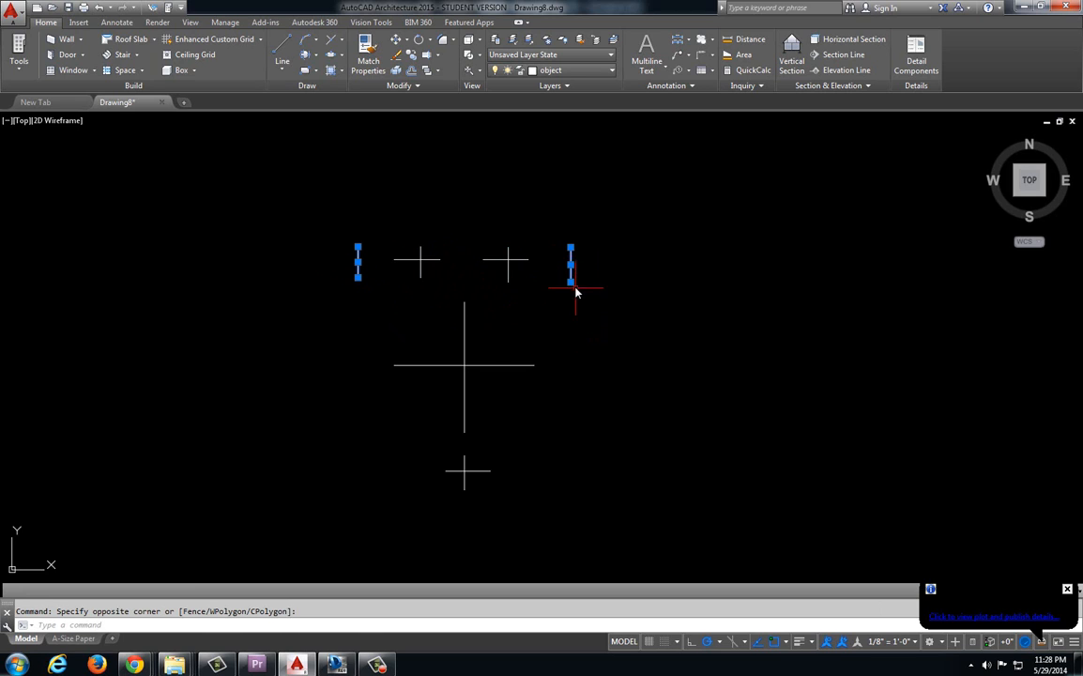
left_click(571, 280)
left_click(571, 395)
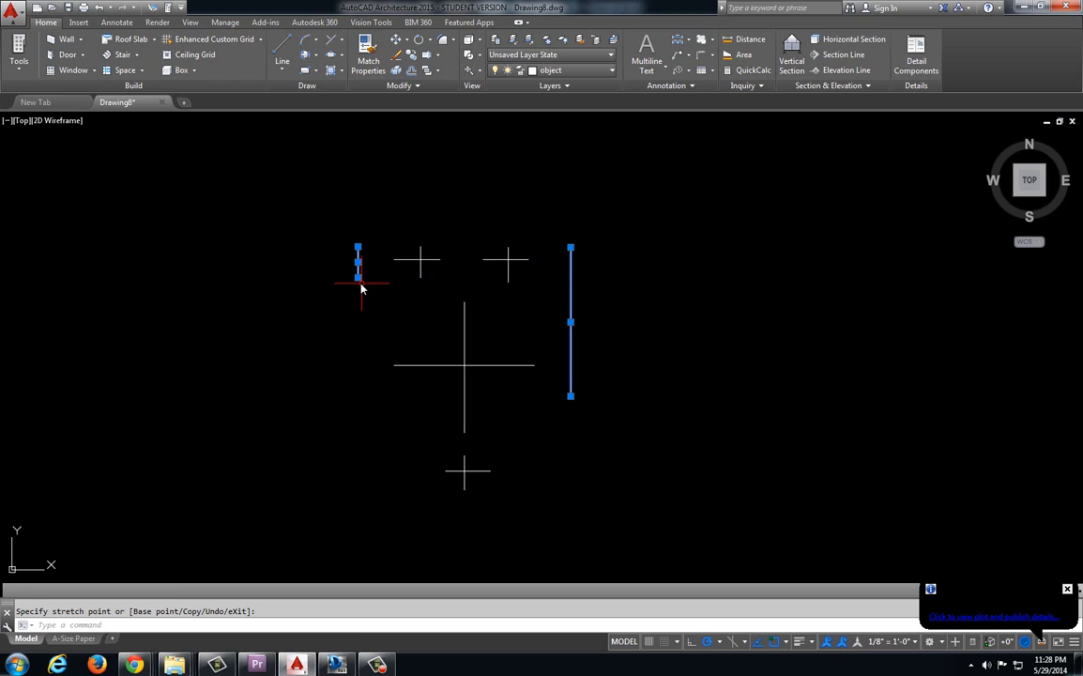
left_click(358, 278)
left_click(358, 390)
Step: Bring the upper ends of the two outer vertical lines down to just above the main horizontal centre line's level
left_click(357, 247)
left_click(358, 341)
left_click(571, 344)
key("Escape")
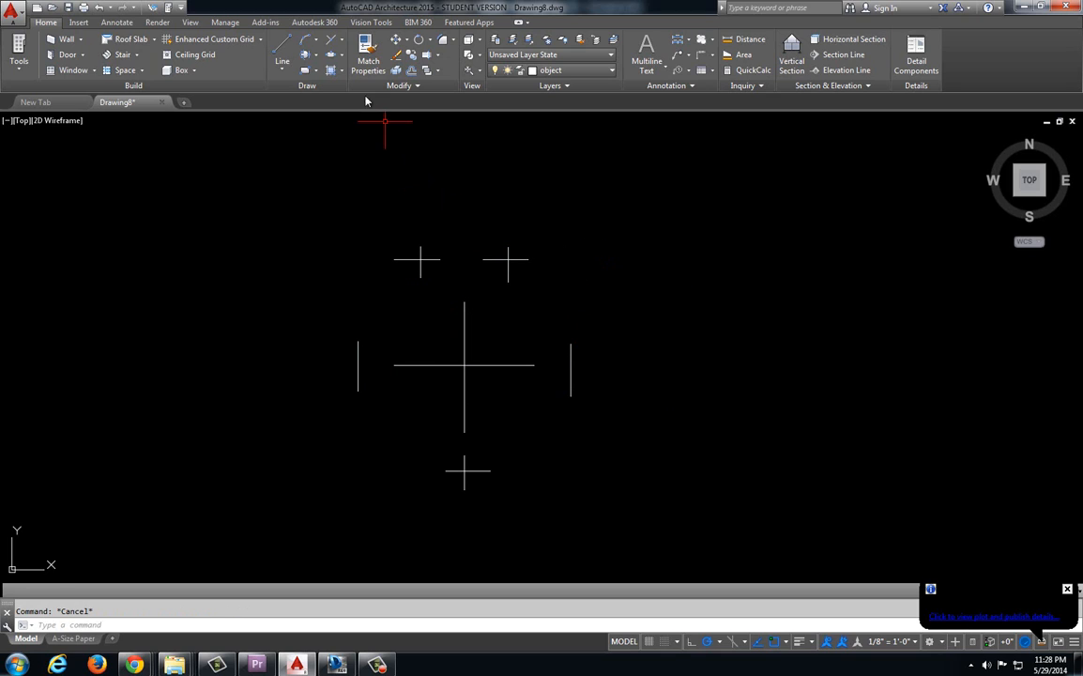
Step: Draw a short horizontal centre line across each of the two outer vertical lines, level with the main horizontal centre line
left_click(282, 48)
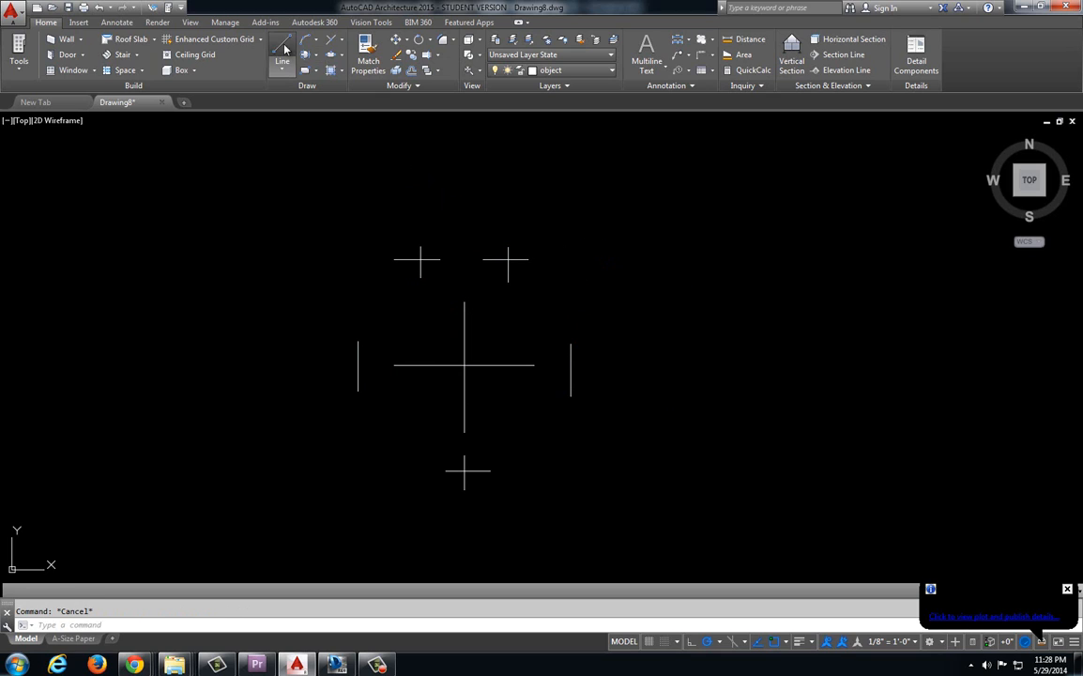
left_click(372, 369)
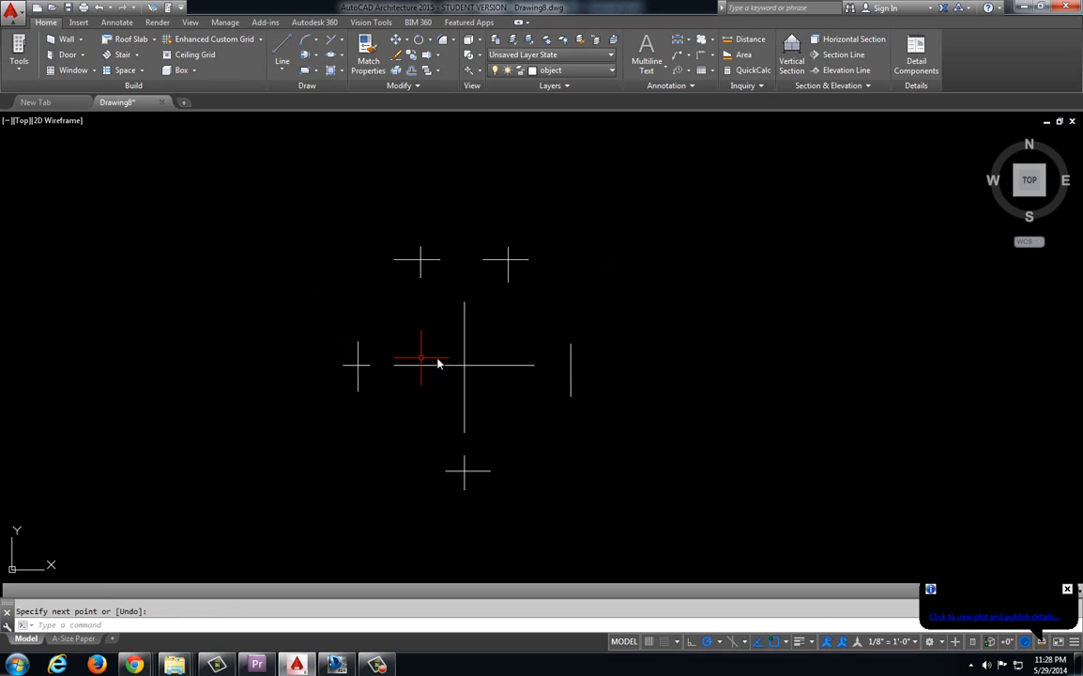
key("Return")
key("Return")
left_click(572, 366)
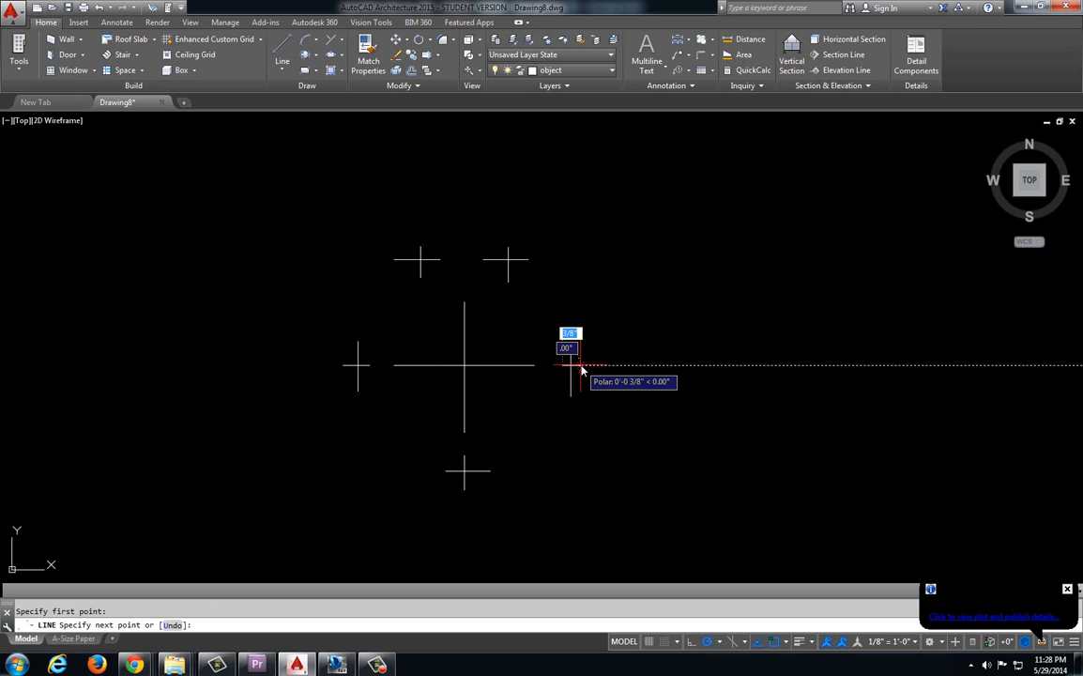
key("Escape")
Step: Check the large circle's diameter in the reference drawing and draw a 2.5 diameter circle centred on the main centre lines' intersection
key("alt+Tab")
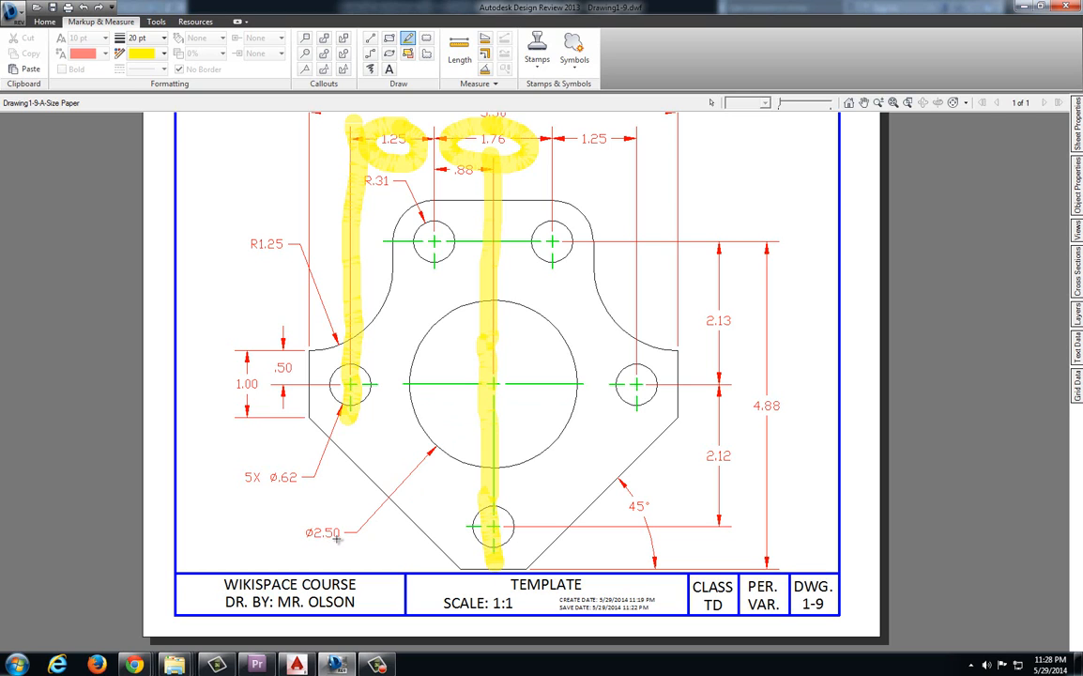
left_click(297, 664)
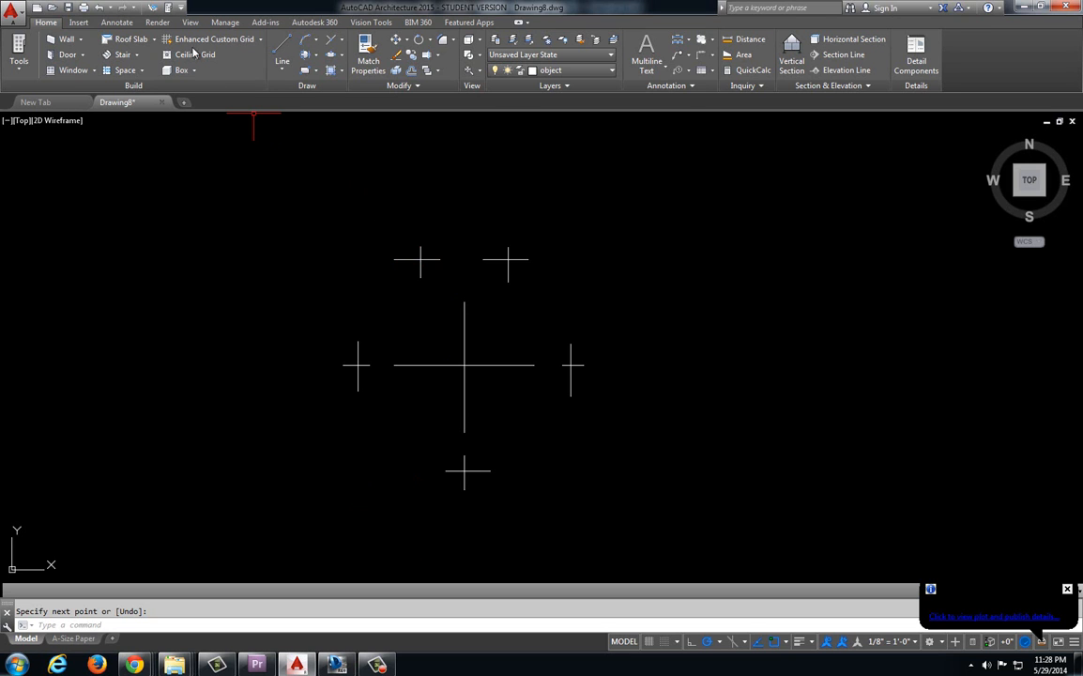
left_click(284, 71)
left_click(304, 54)
left_click(316, 54)
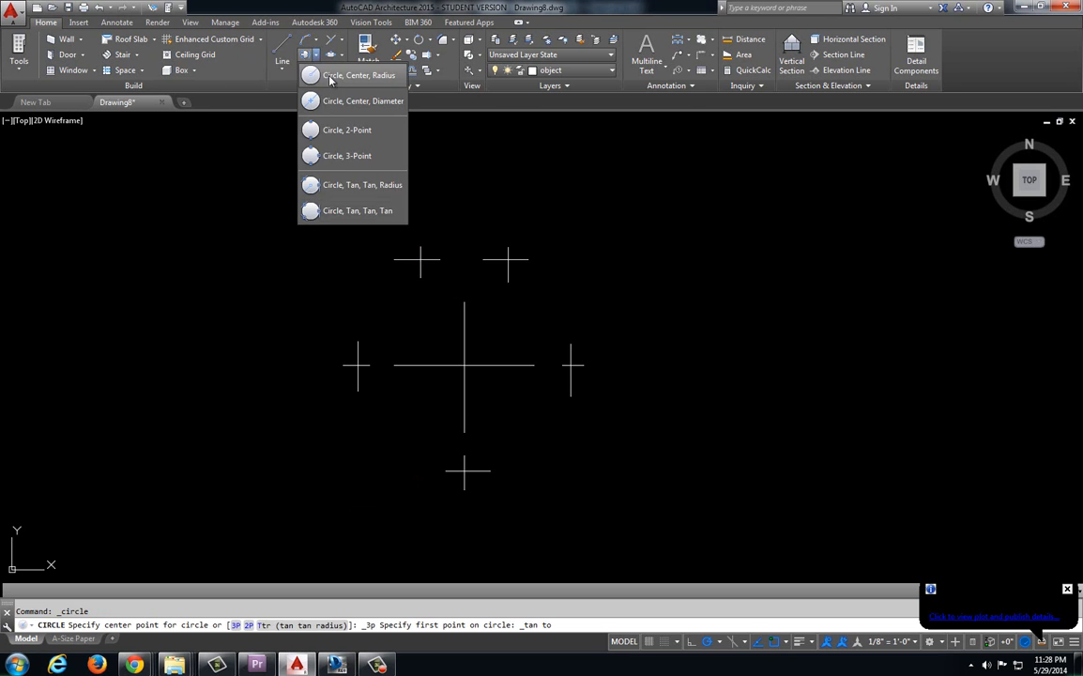
left_click(348, 103)
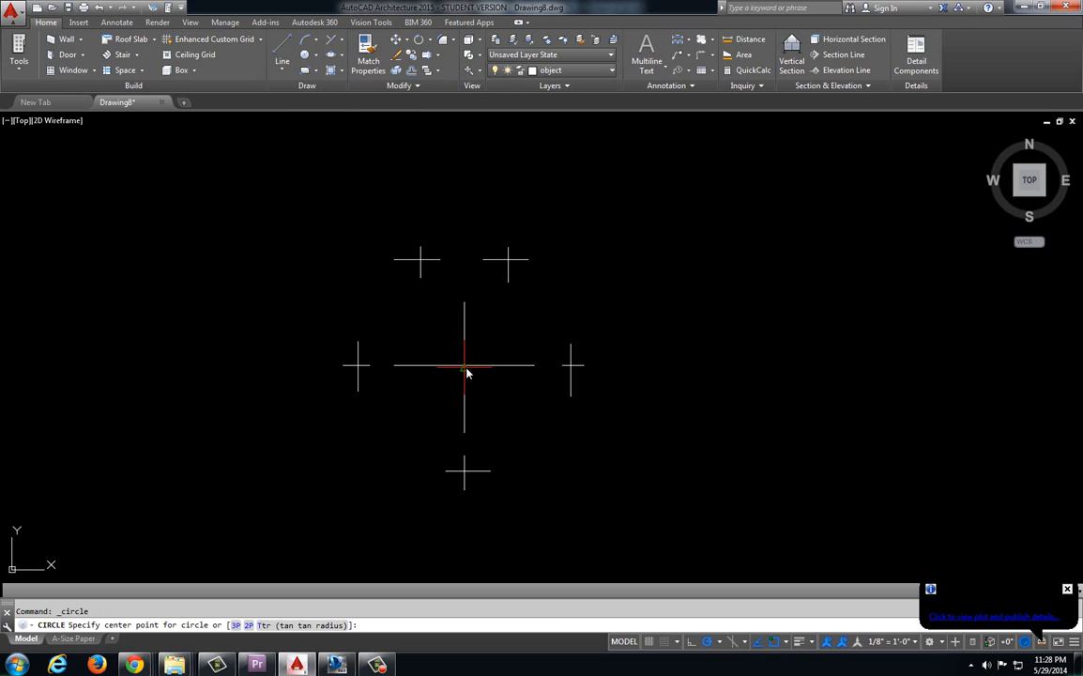
left_click(467, 367)
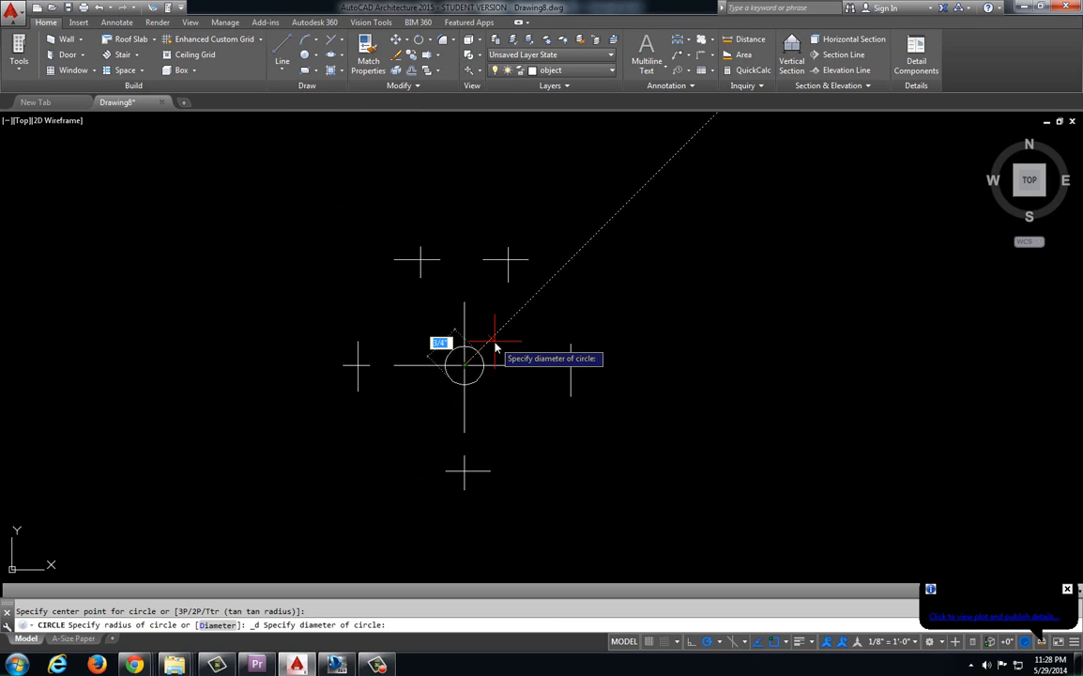
type("2.5")
key("Return")
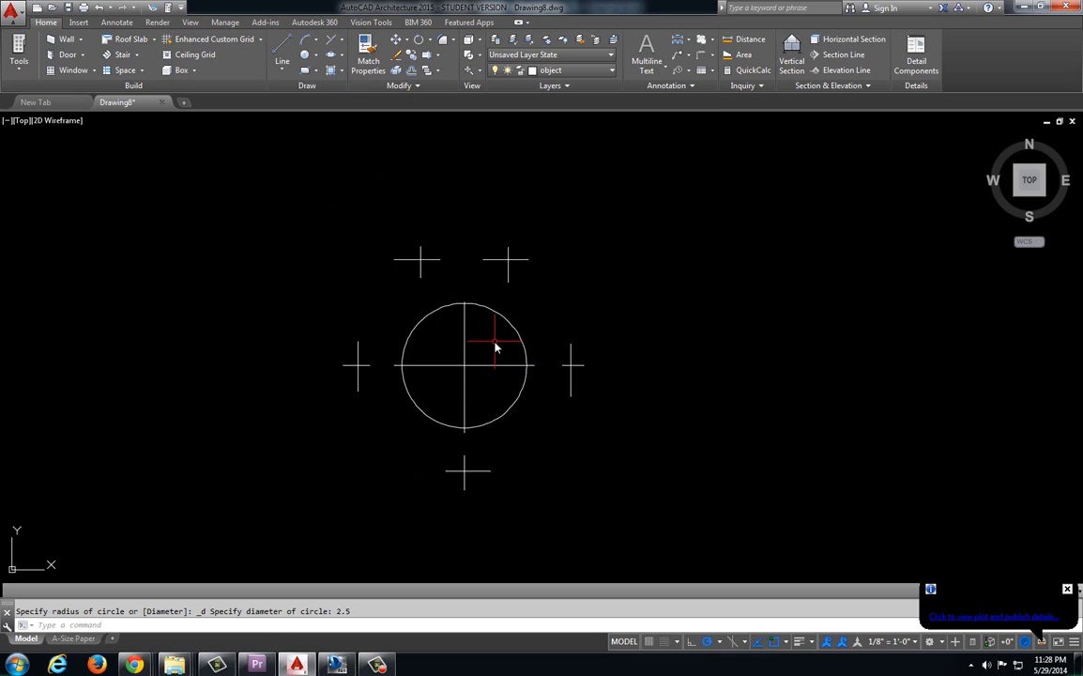
Step: Switch to the reference drawing in Design Review and examine the R.31 corner radius and the diameter callout for the five holes
key("alt+Tab")
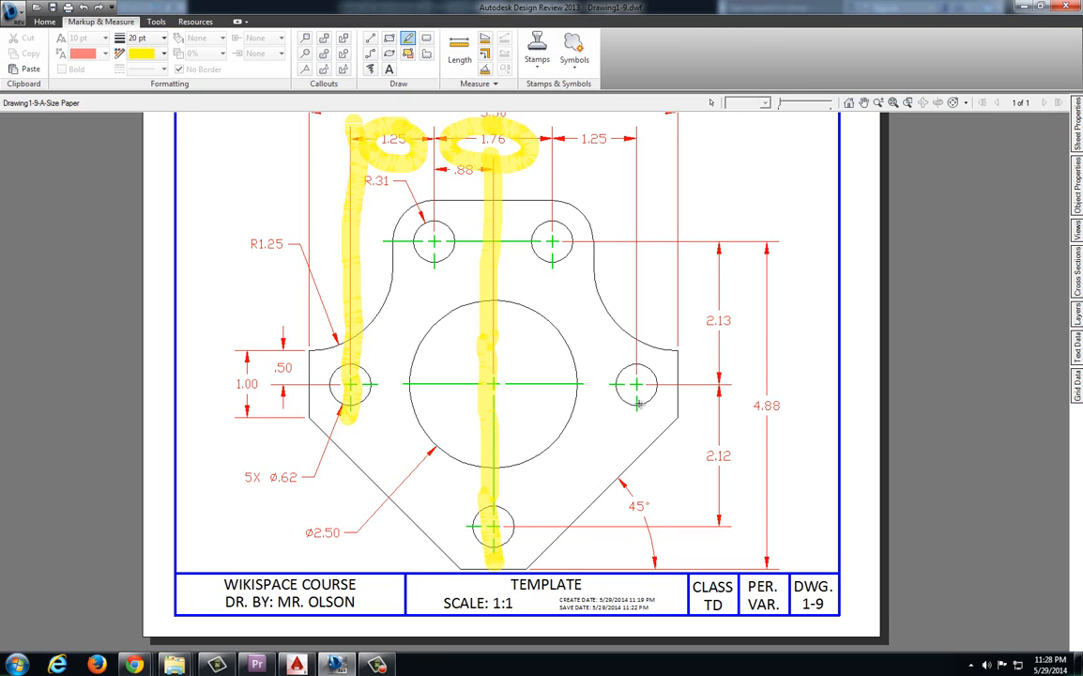
middle_click_drag(416, 234, 470, 287)
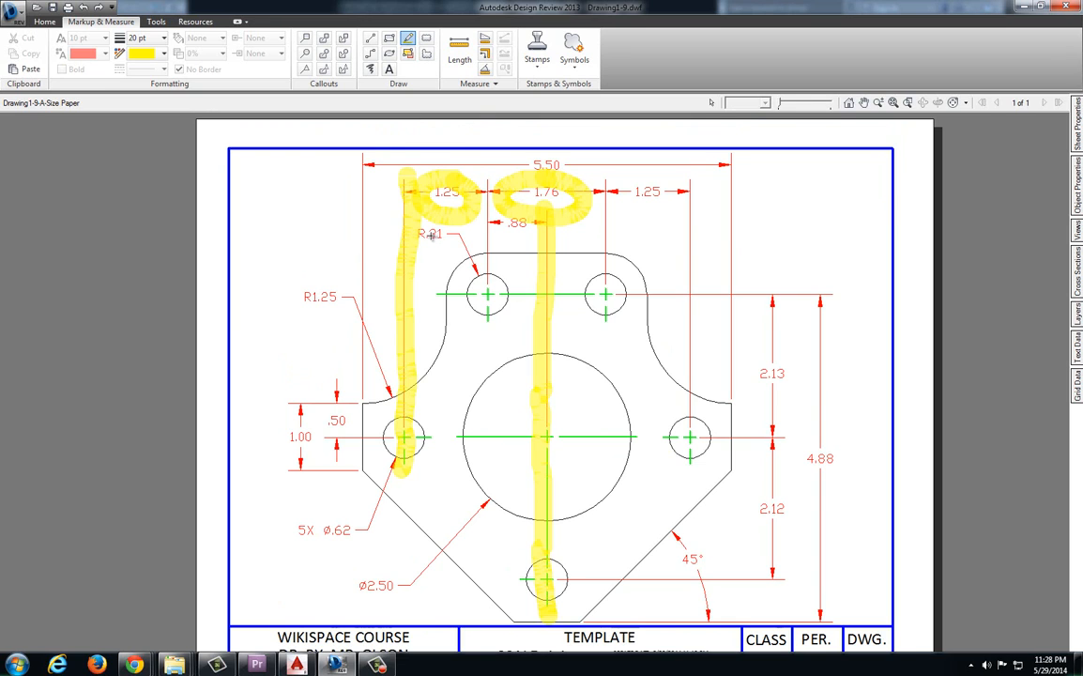
scroll(431, 235, "up", 3)
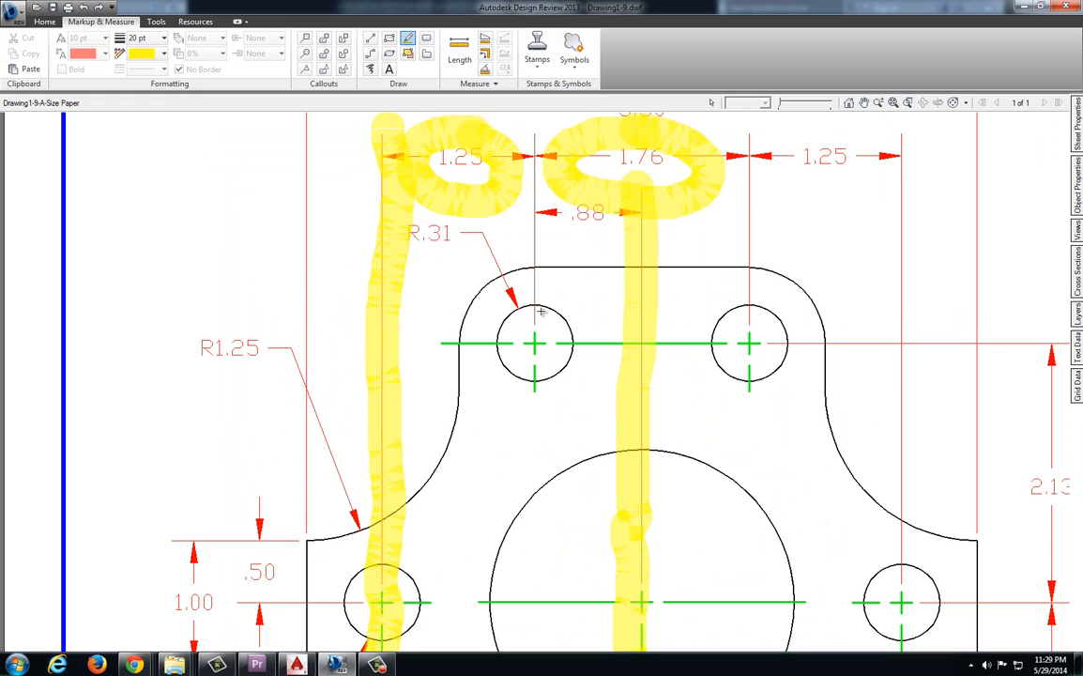
scroll(441, 321, "down", 4)
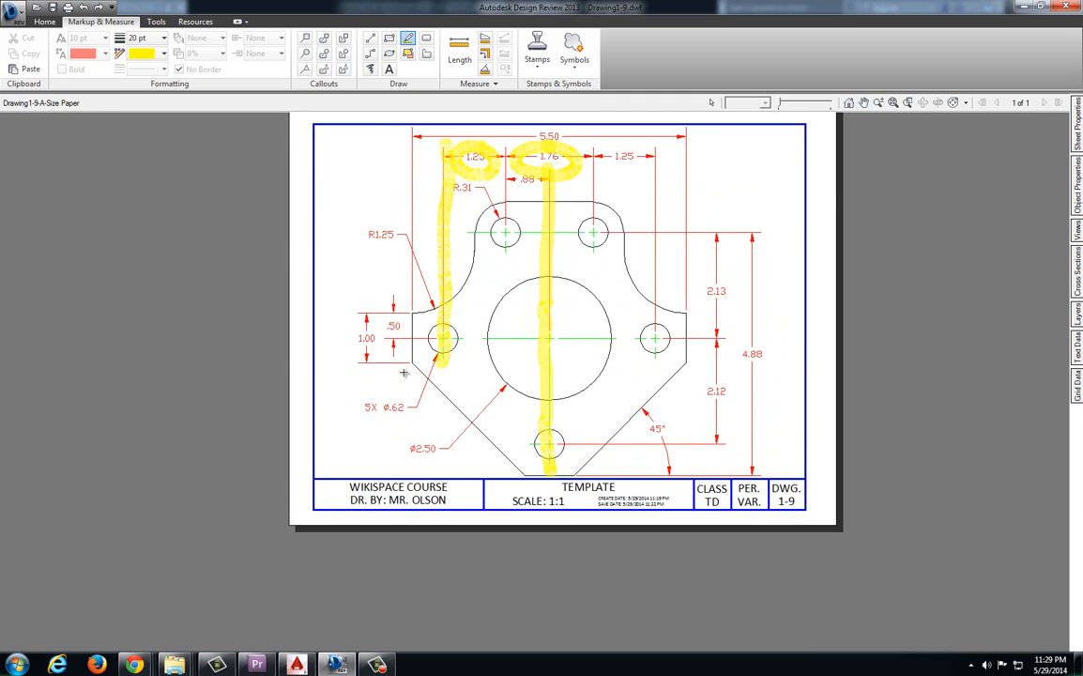
scroll(366, 336, "up", 5)
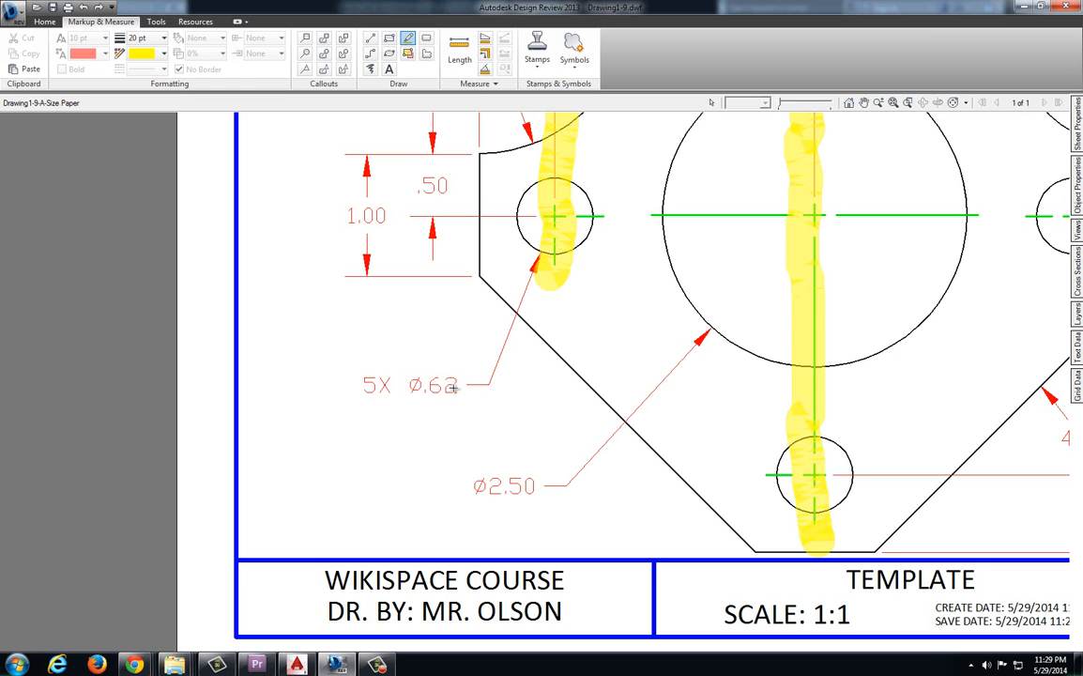
scroll(581, 245, "down", 1)
middle_click_drag(581, 245, 492, 357)
scroll(540, 302, "down", 1)
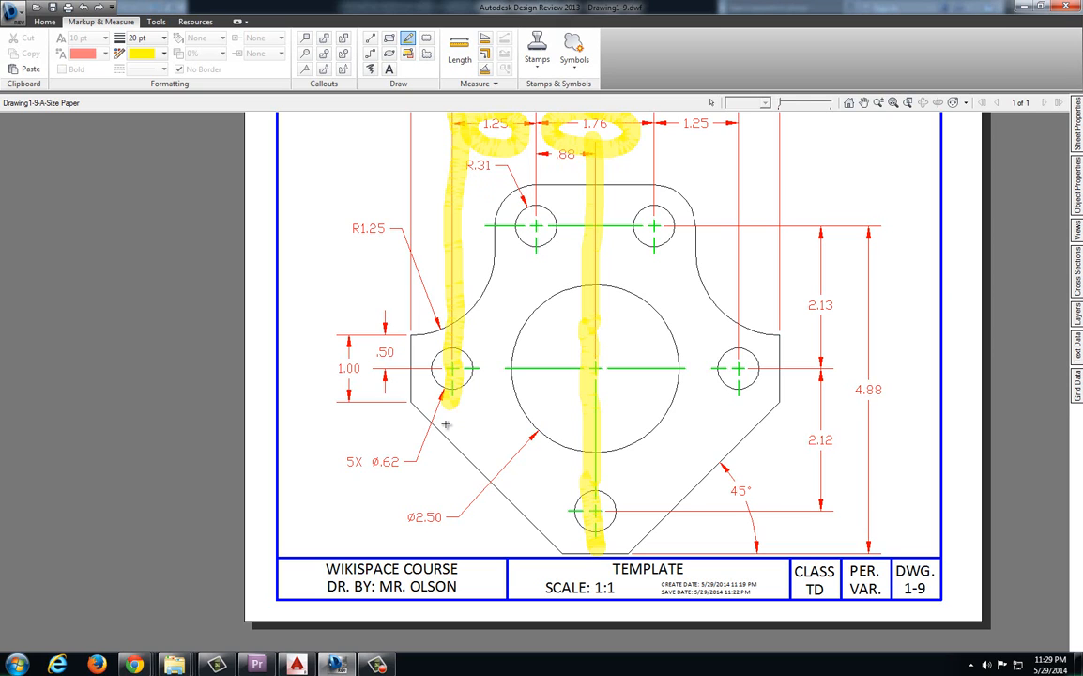
scroll(380, 404, "down", 1)
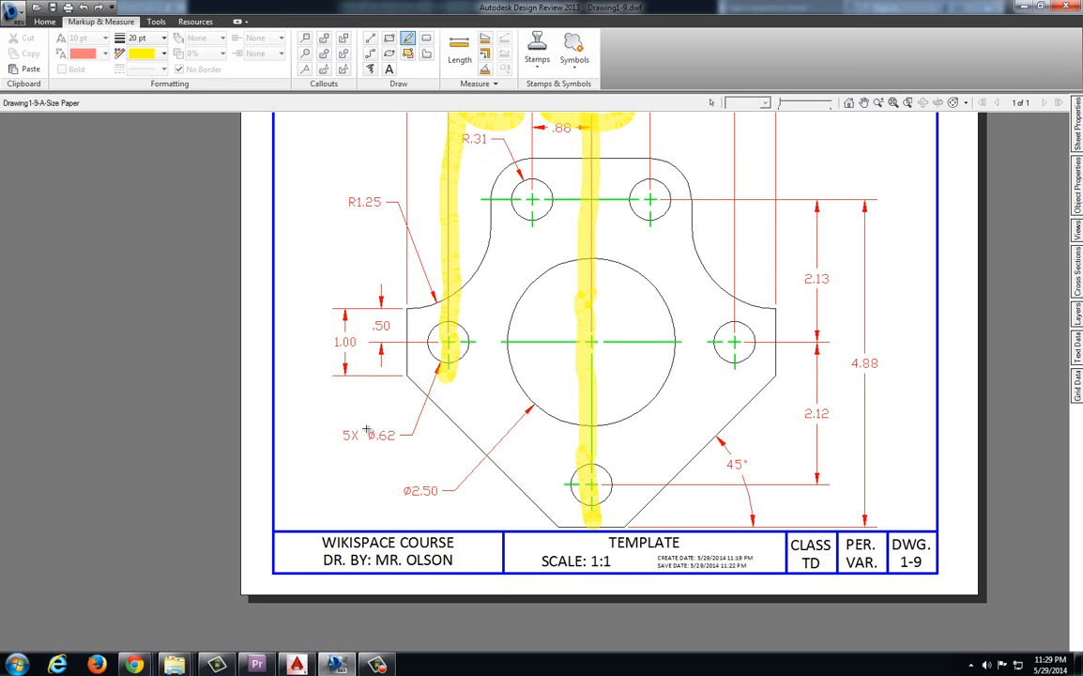
scroll(366, 429, "up", 2)
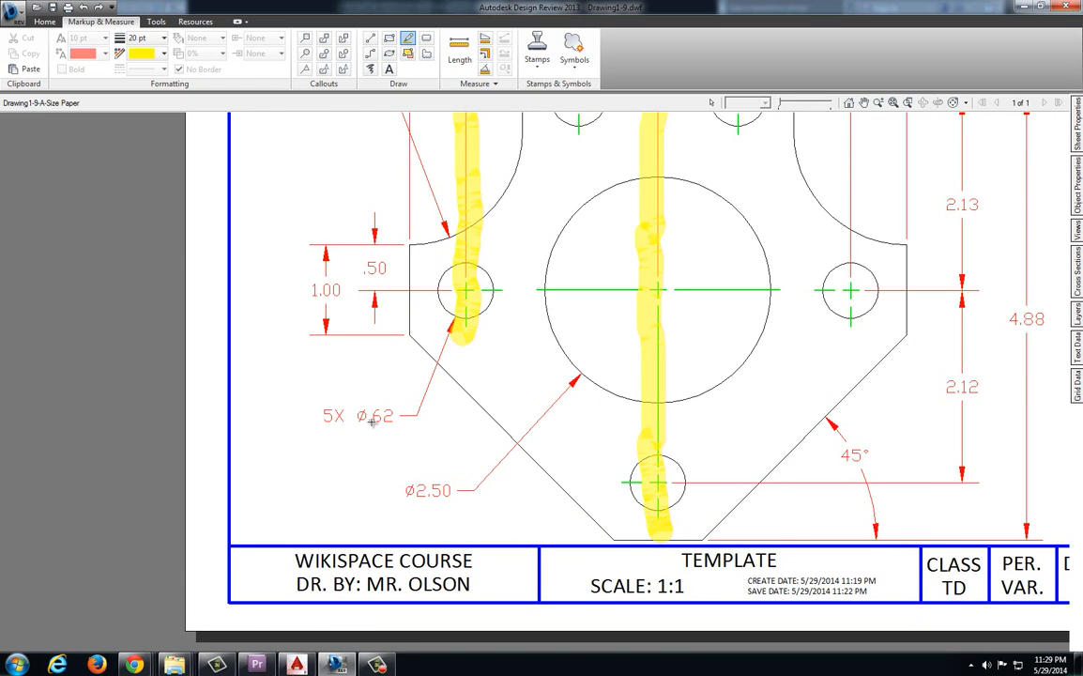
Step: Switch to AutoCAD and draw a .62 diameter circle centred on the left cross
left_click(298, 664)
scroll(358, 353, "up", 5)
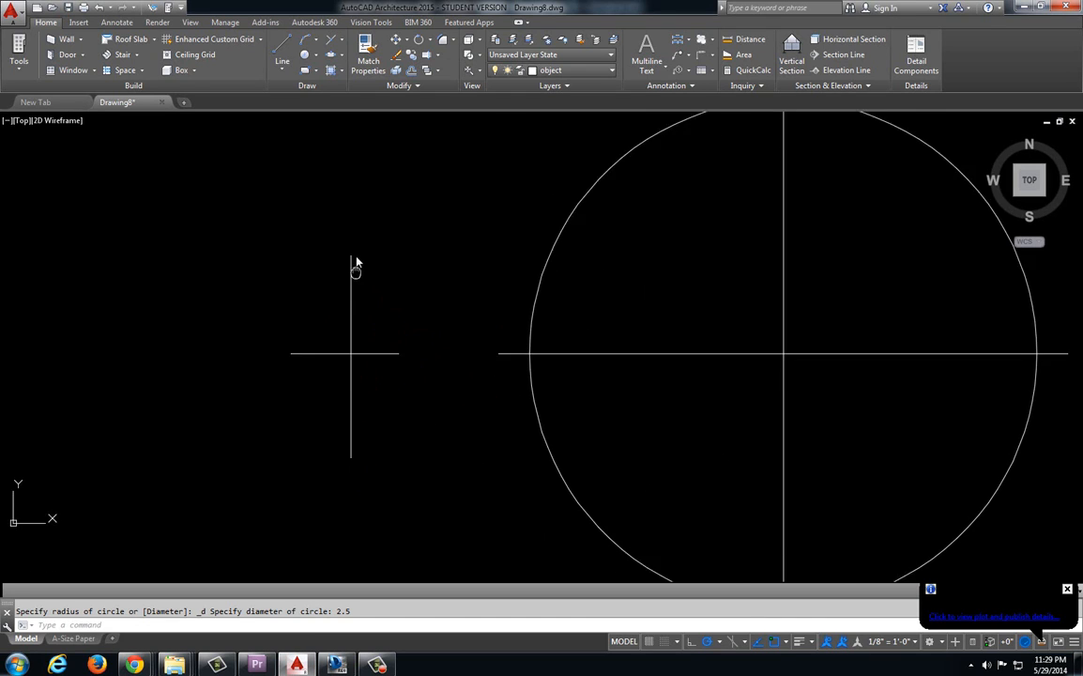
left_click(316, 55)
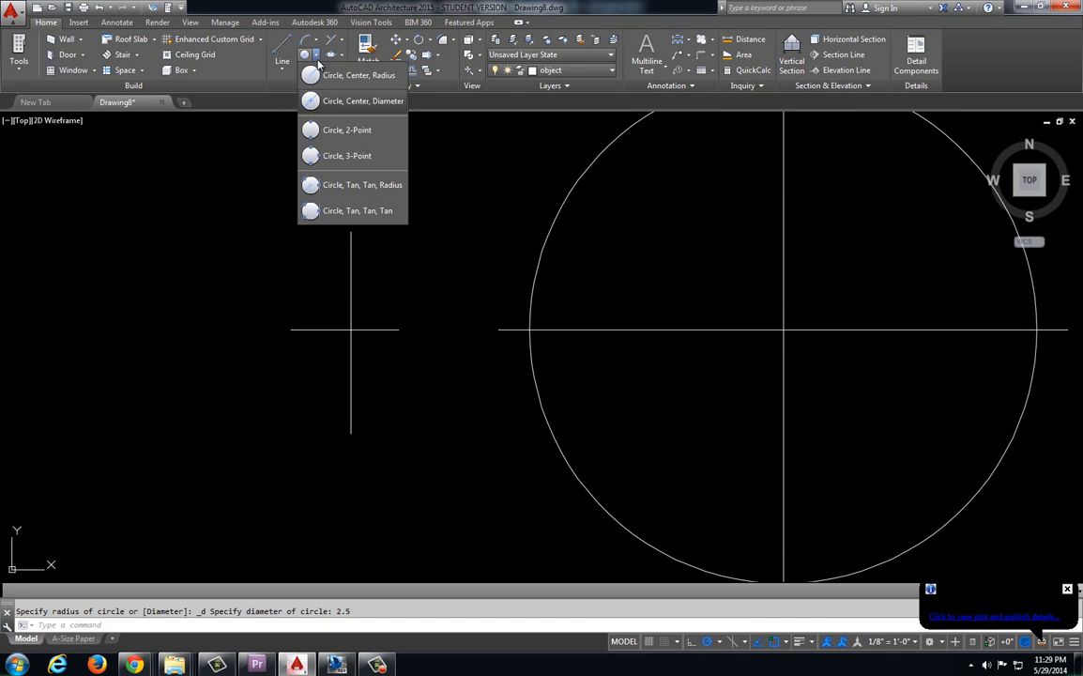
left_click(344, 103)
left_click(351, 329)
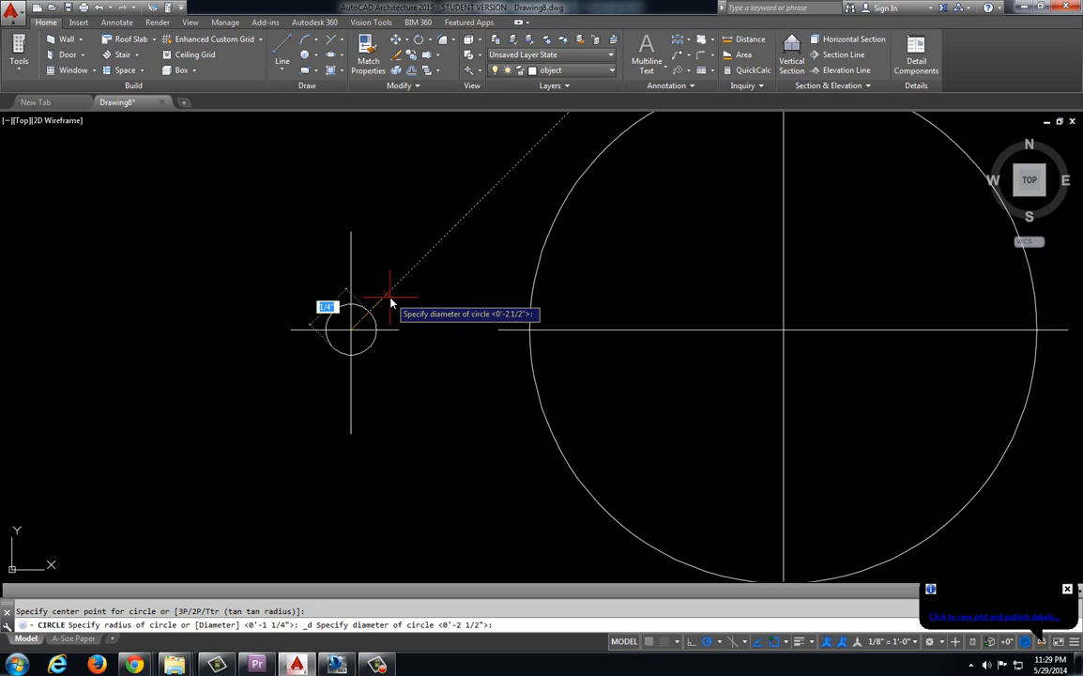
type(".62")
key("Return")
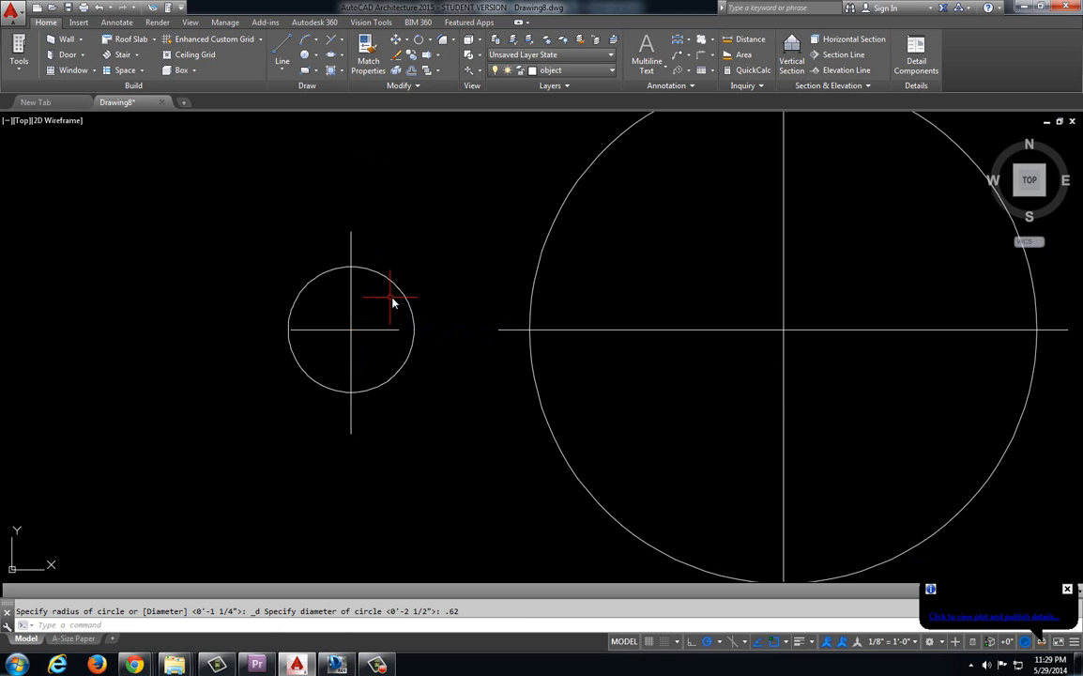
scroll(431, 315, "down", 4)
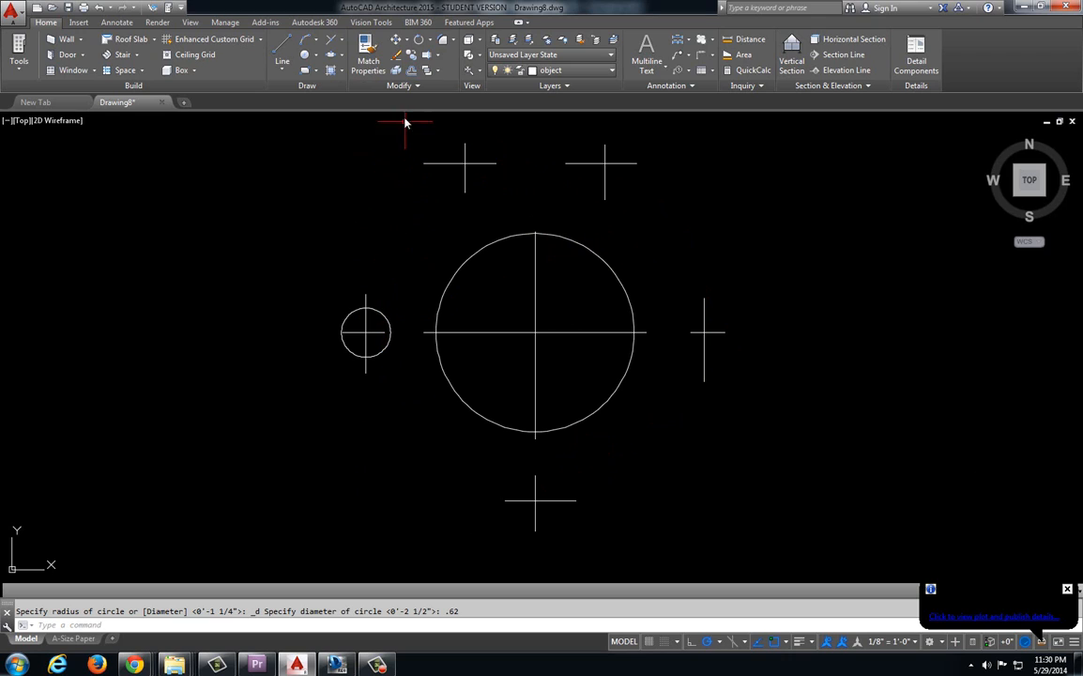
left_click(317, 57)
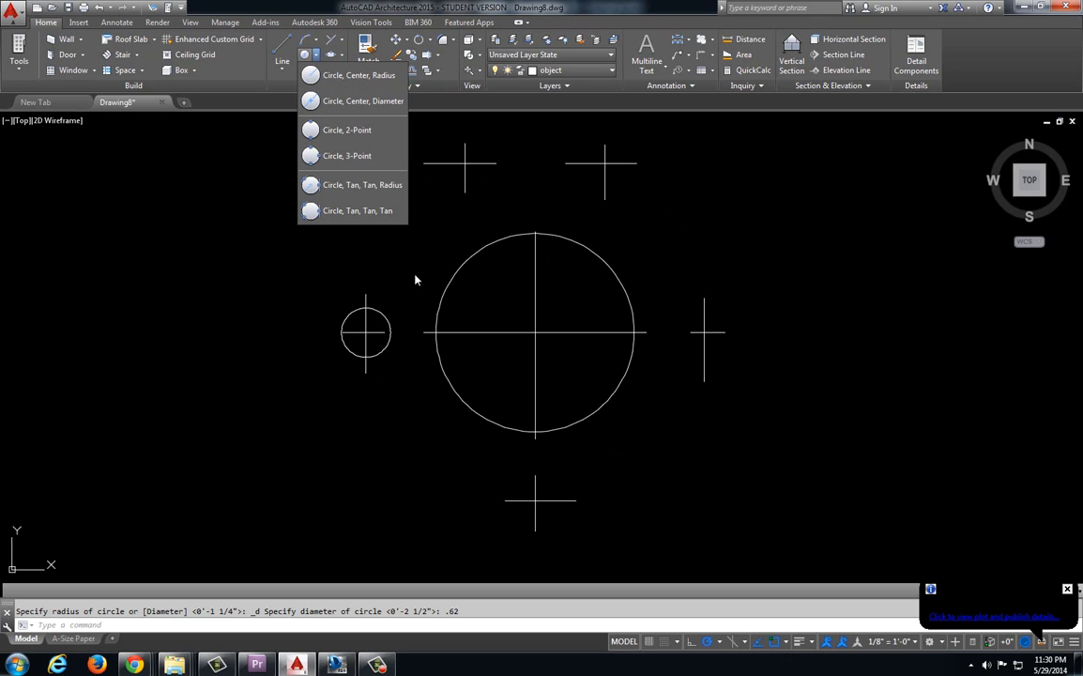
key("Escape")
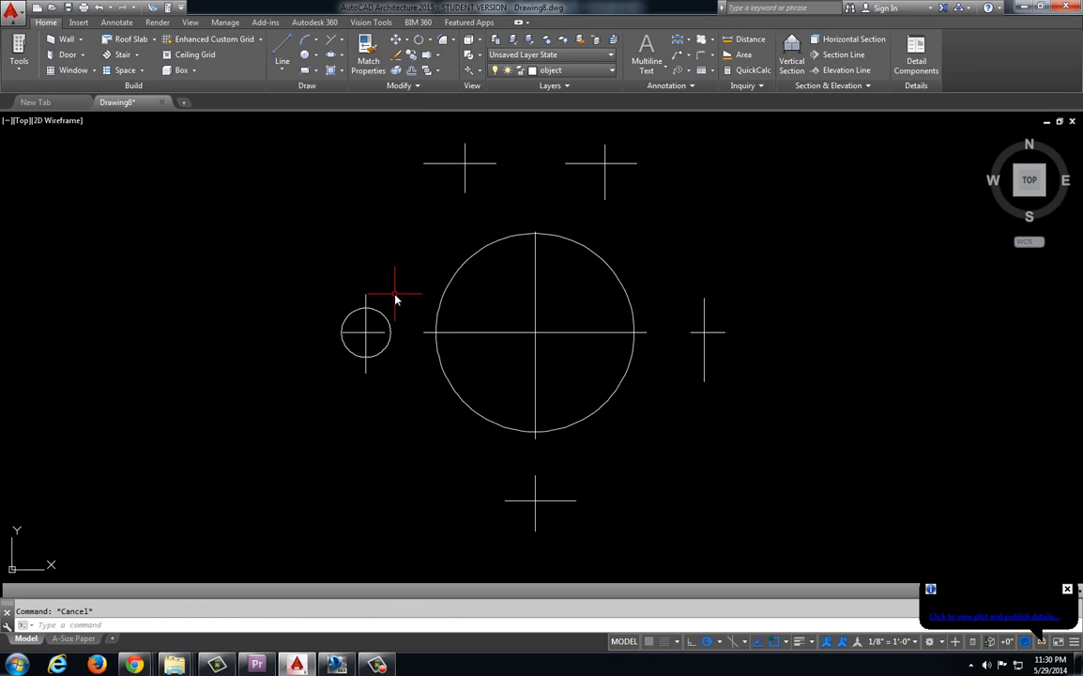
Step: Try to copy the left hole circle without a base point and paste it onto the upper left cross
middle_click_drag(399, 296, 371, 315)
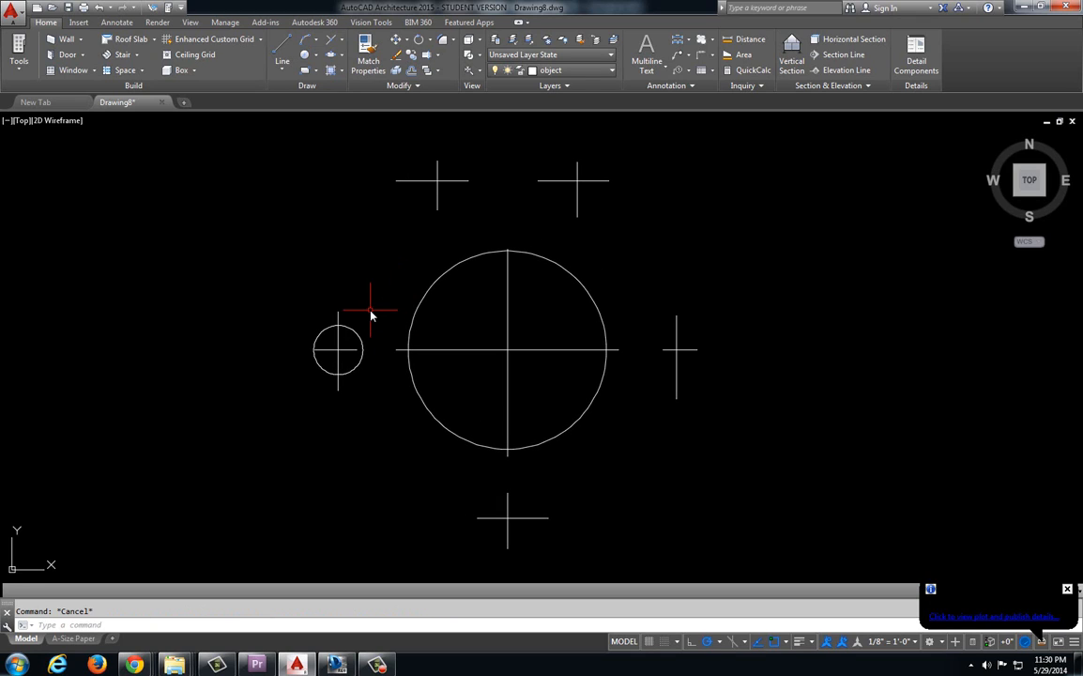
scroll(370, 310, "up", 4)
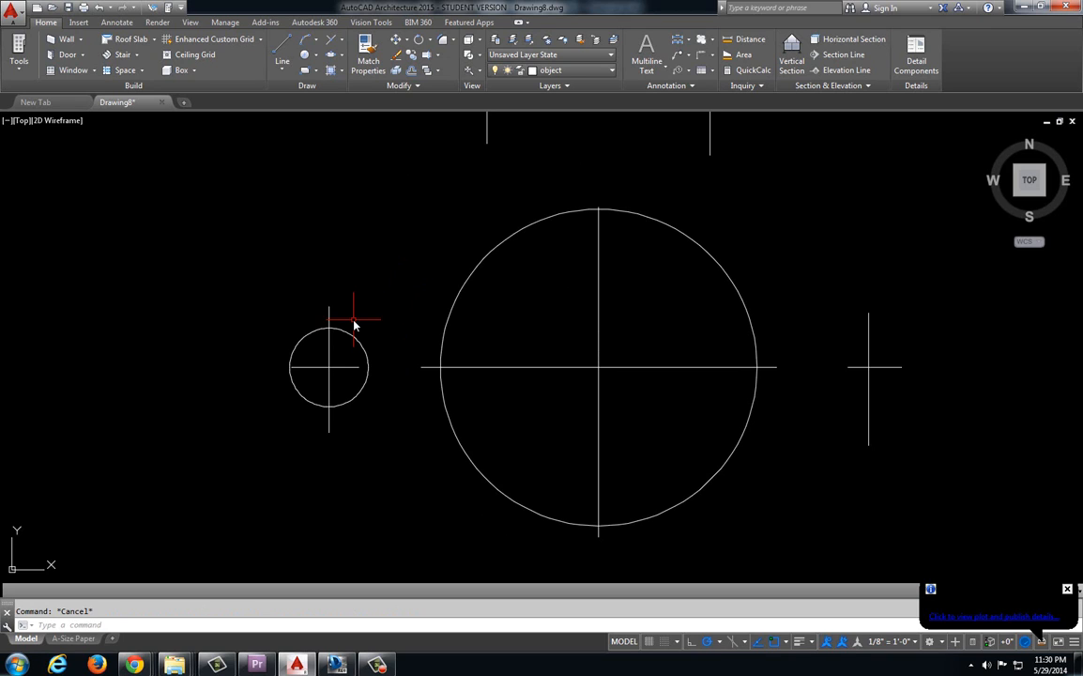
left_click(359, 285)
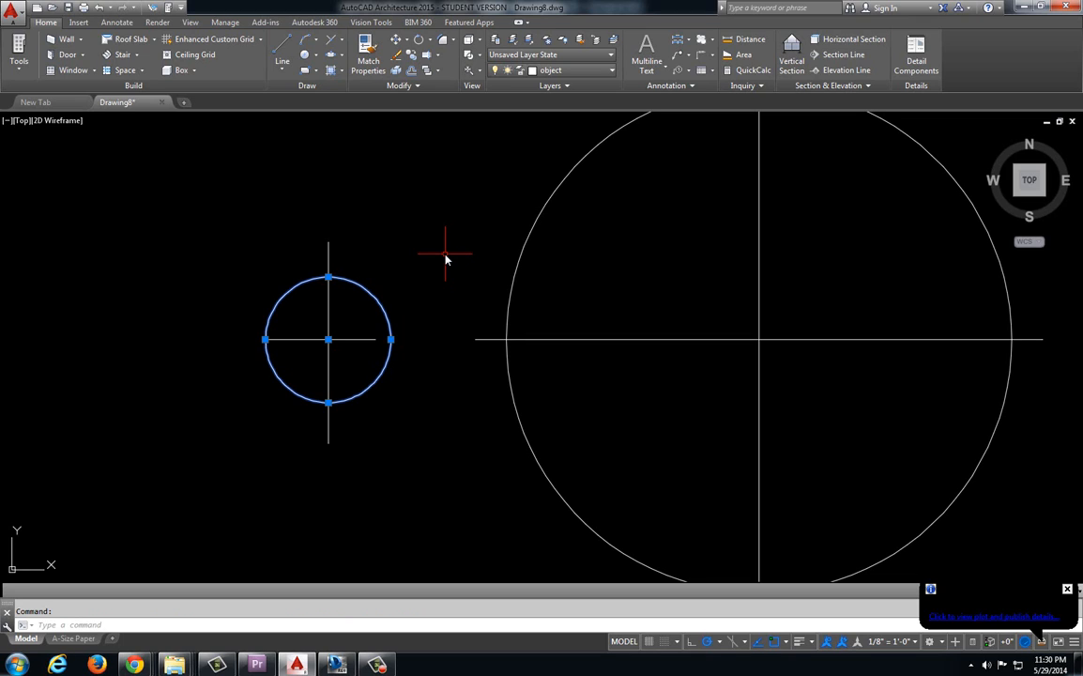
scroll(449, 258, "down", 2)
mouse_move(450, 258)
middle_mouse_down()
mouse_move(476, 308)
mouse_move(539, 292)
middle_mouse_up()
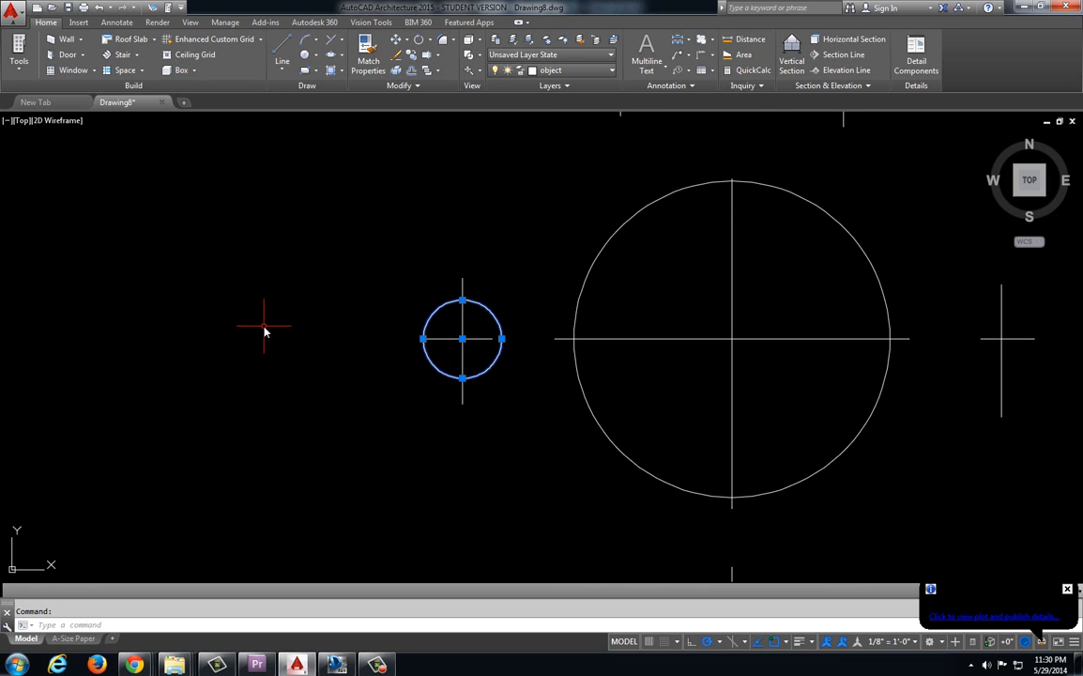
key("ctrl+c")
key("ctrl+v")
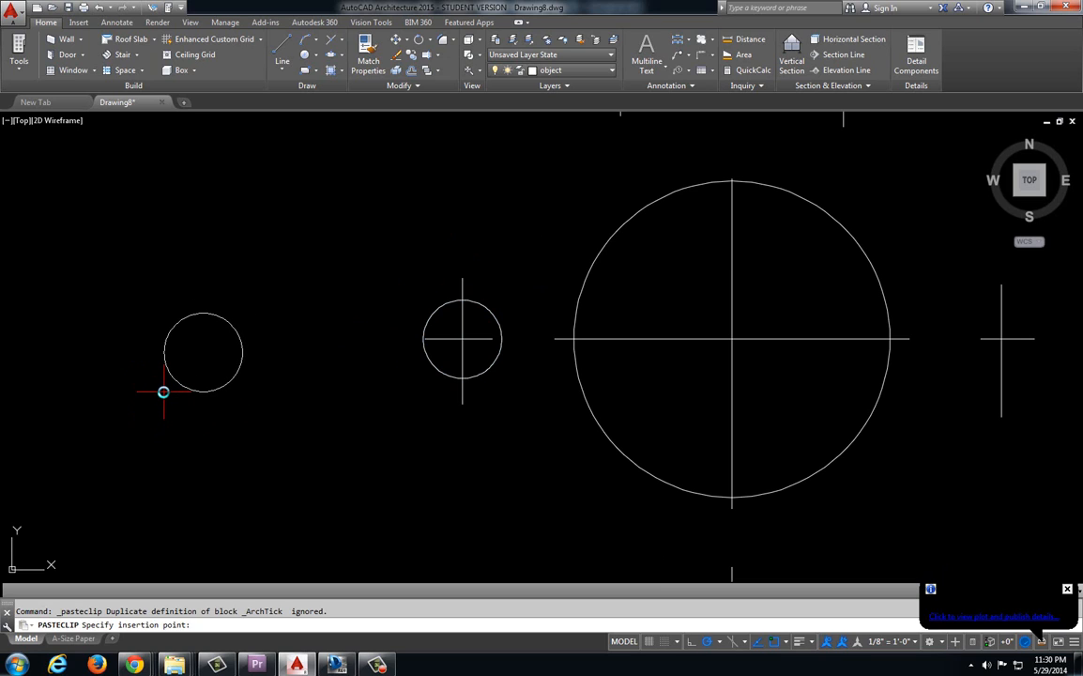
middle_click_drag(532, 367, 506, 472)
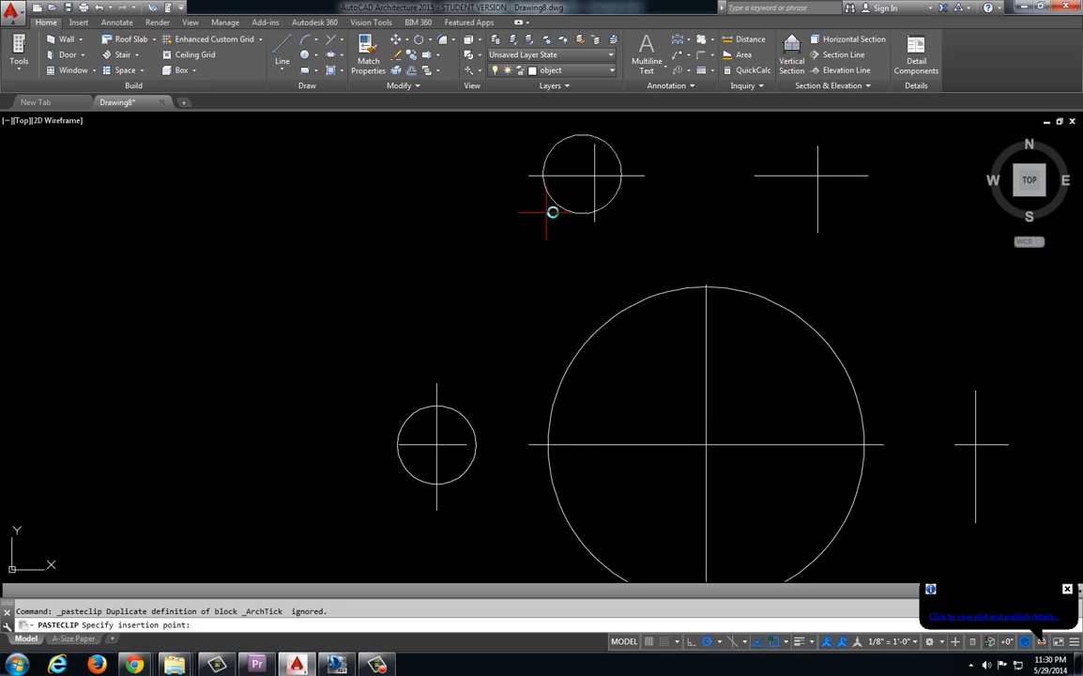
scroll(567, 214, "up", 2)
mouse_move(573, 213)
middle_mouse_down()
mouse_move(465, 368)
mouse_move(448, 304)
middle_mouse_up()
scroll(427, 366, "down", 2)
key("Escape")
key("Escape")
Step: Copy the left hole circle to the clipboard using its centre as the base point
middle_click_drag(381, 403, 431, 286)
left_click(420, 388)
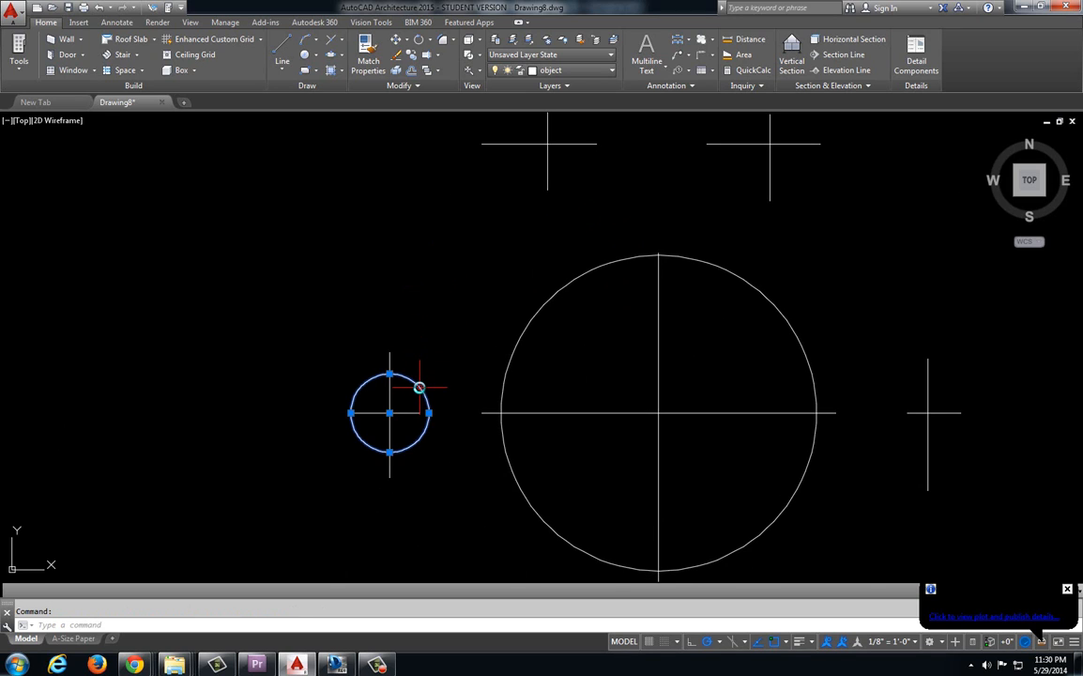
scroll(397, 416, "up", 2)
scroll(397, 416, "up", 2)
middle_click_drag(396, 415, 415, 382)
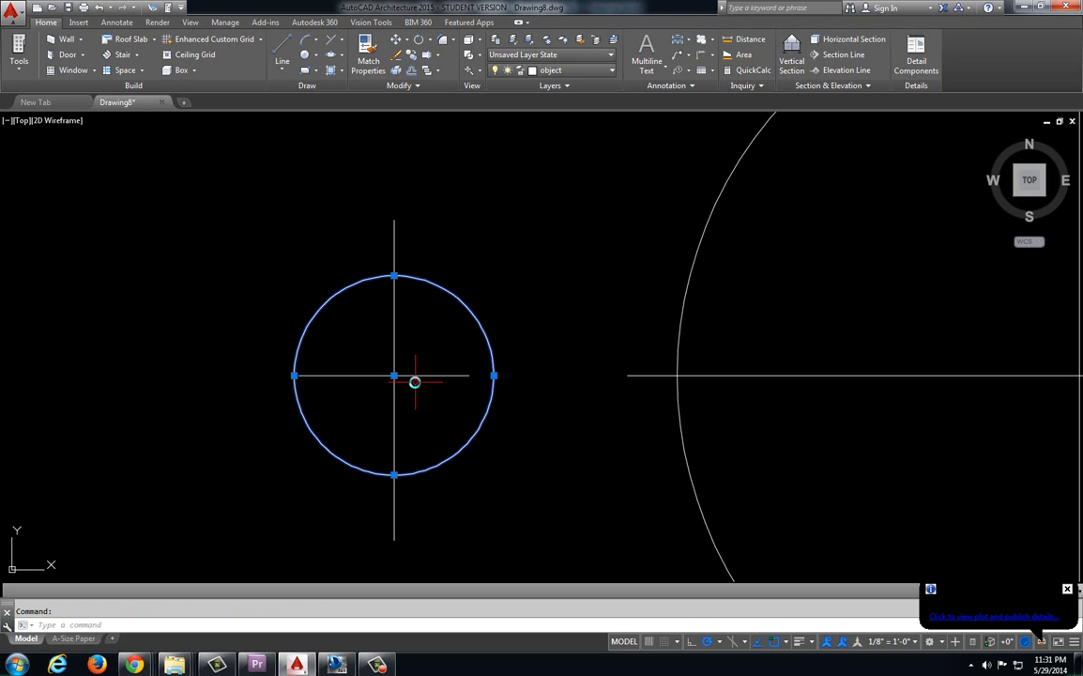
key("ctrl+shift+c")
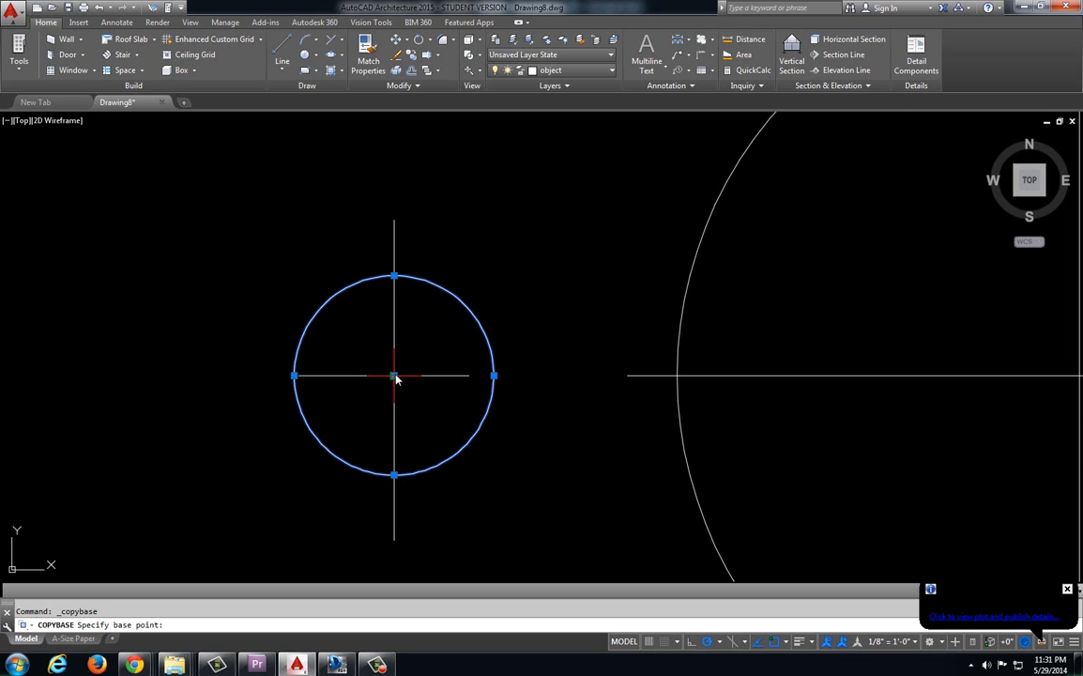
scroll(394, 378, "up", 5)
left_click(391, 377)
scroll(418, 366, "down", 9)
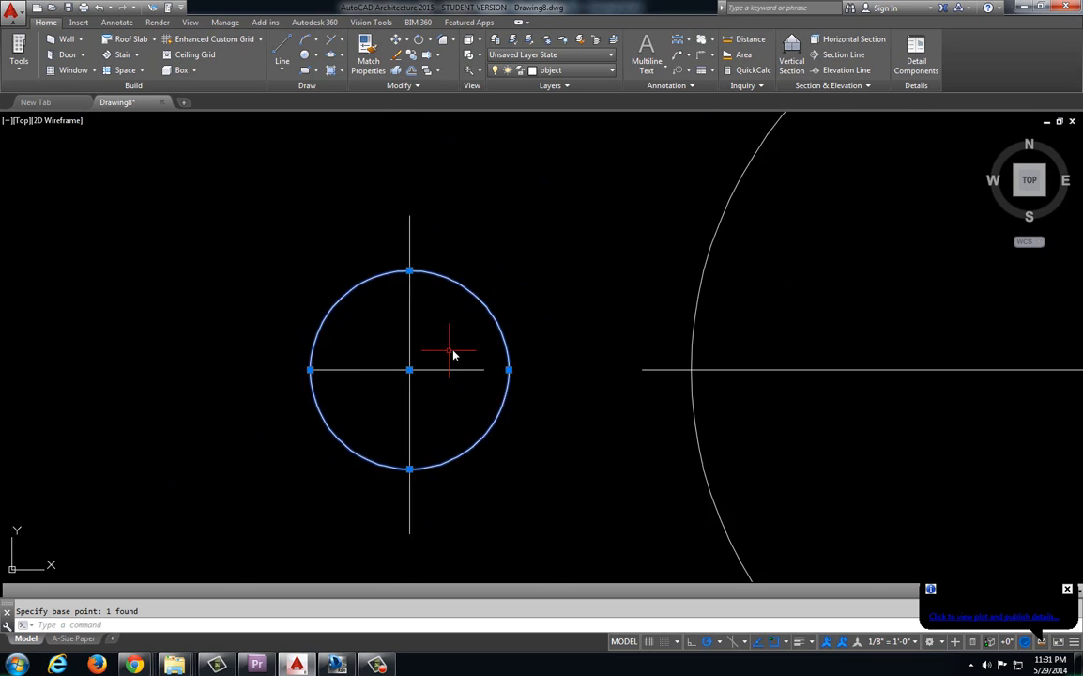
middle_click_drag(556, 315, 464, 409)
middle_click_drag(504, 327, 458, 352)
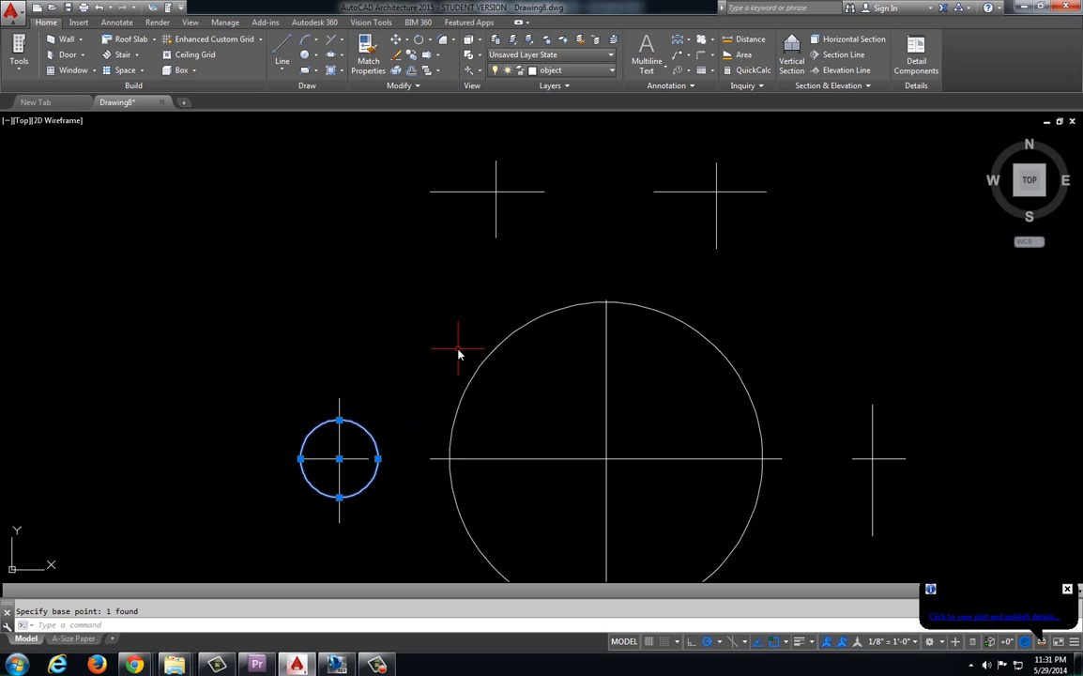
Step: Paste the copied hole circle onto the centres of the upper left and upper right crosses
key("ctrl+v")
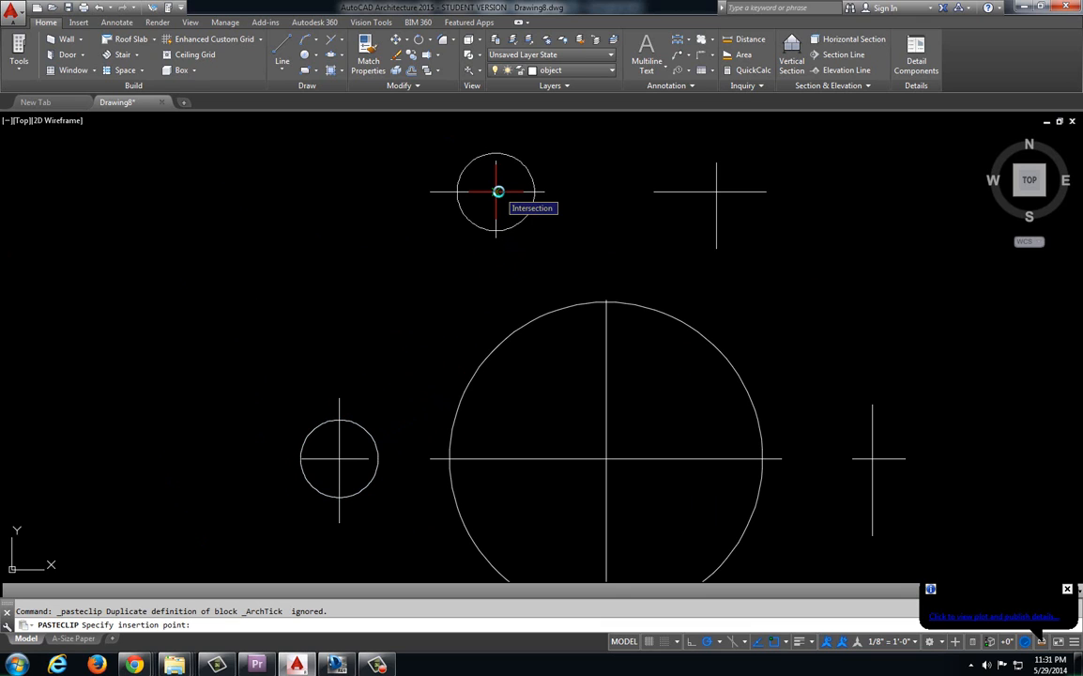
scroll(498, 192, "up", 6)
scroll(517, 201, "down", 3)
scroll(474, 256, "up", 1)
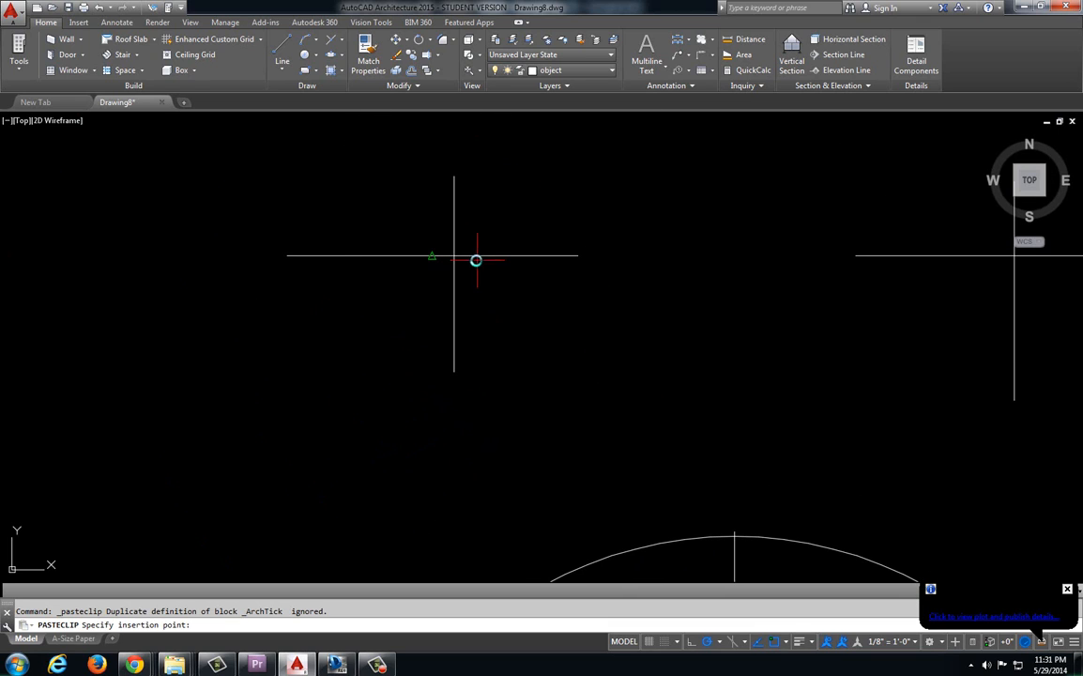
left_click(456, 254)
scroll(450, 253, "down", 3)
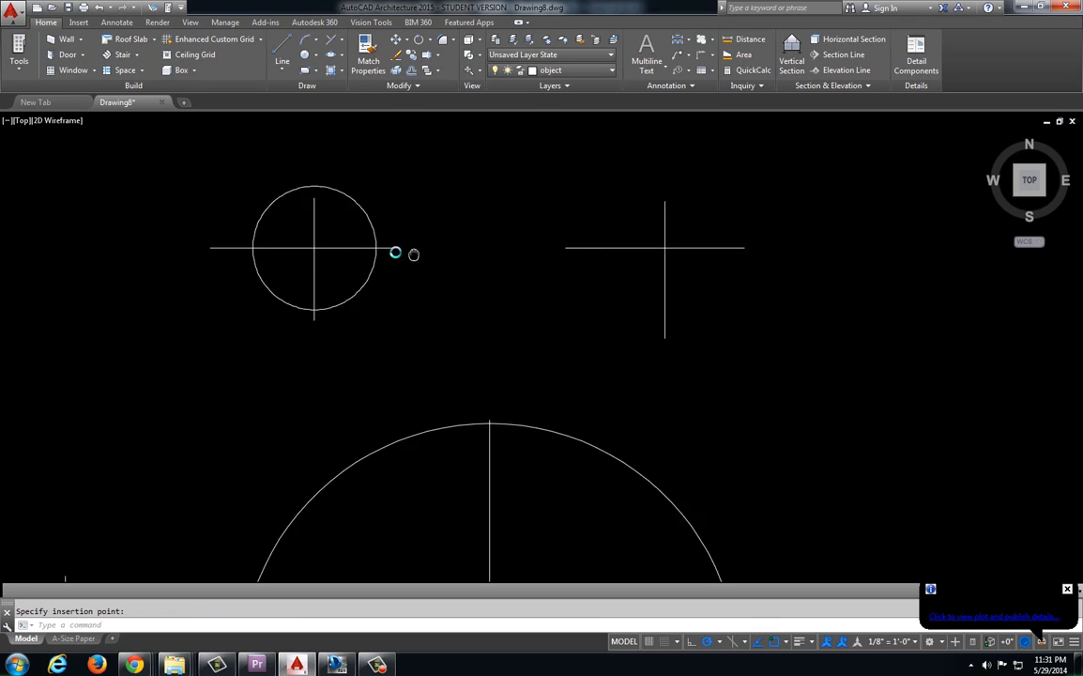
key("ctrl+v")
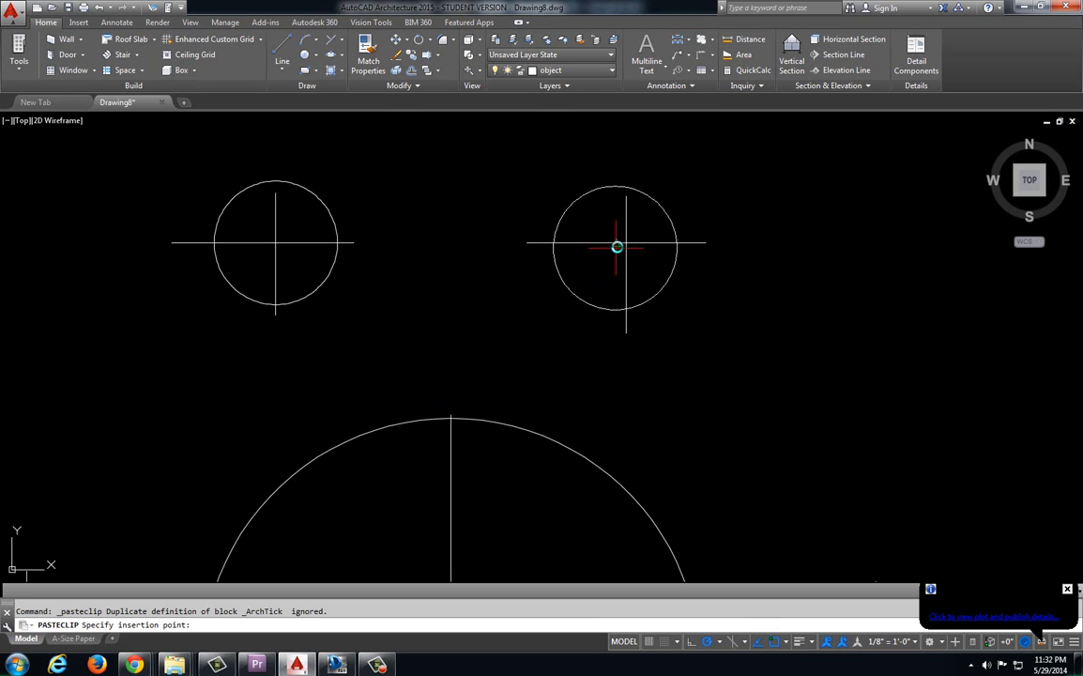
left_click(626, 242)
scroll(689, 319, "down", 3)
Step: Paste the hole circle onto the intersections of the right cross and the bottom cross
key("ctrl+v")
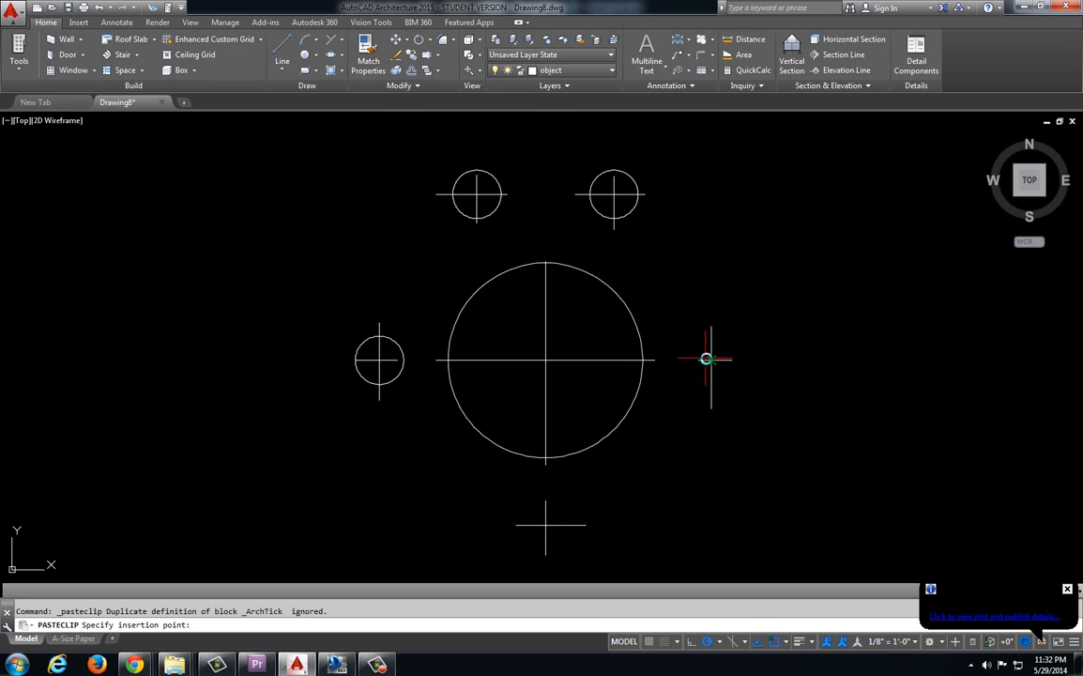
left_click(710, 358)
key("ctrl+v")
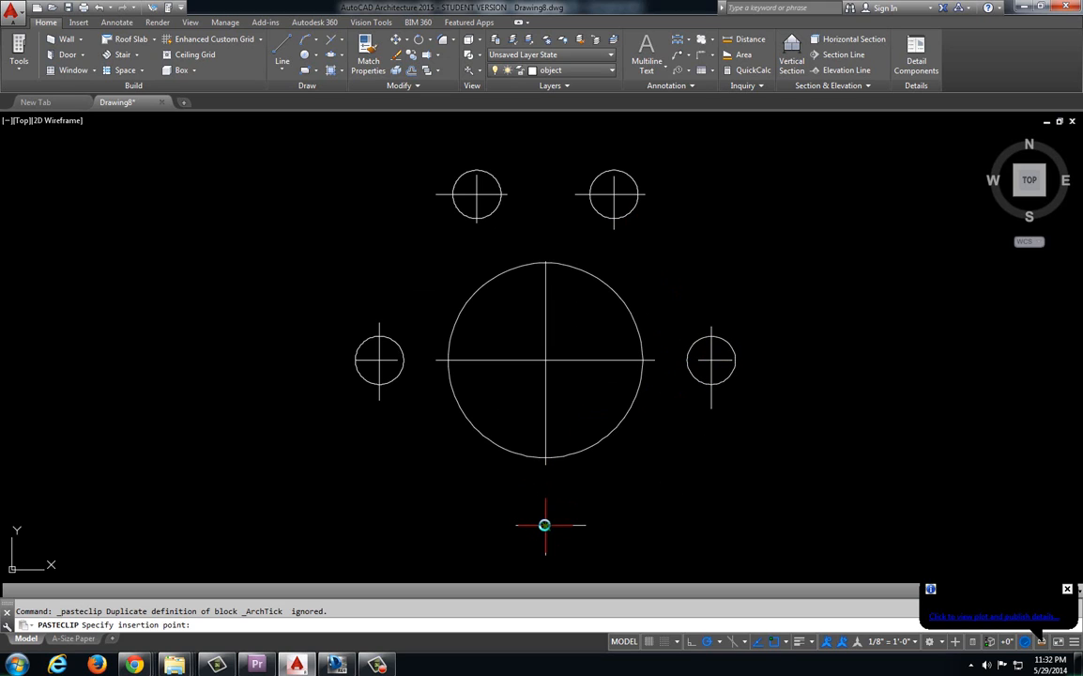
left_click(546, 525)
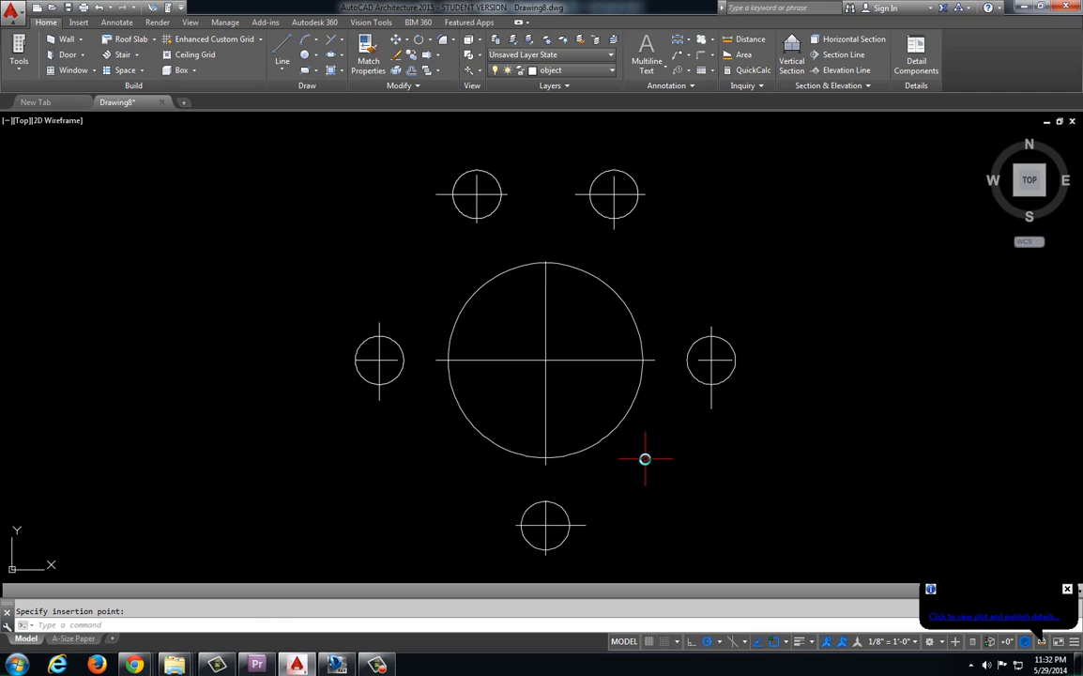
scroll(566, 416, "down", 2)
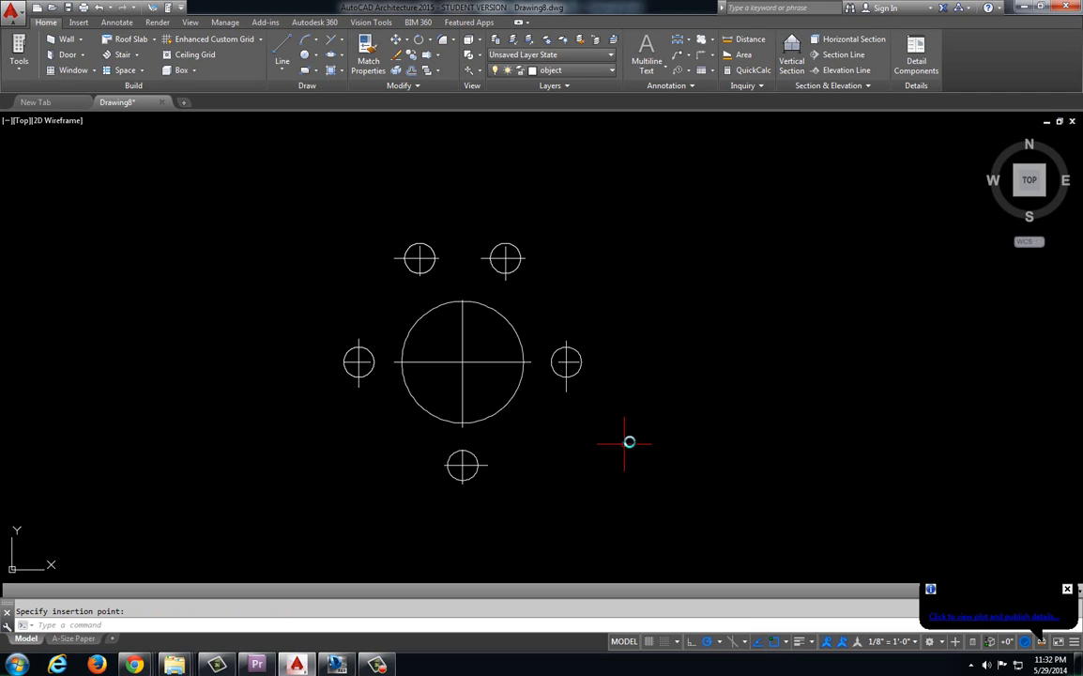
Step: Switch to the reference drawing in Design Review, delete the yellow highlights and close the Markups palette
key("alt+Tab")
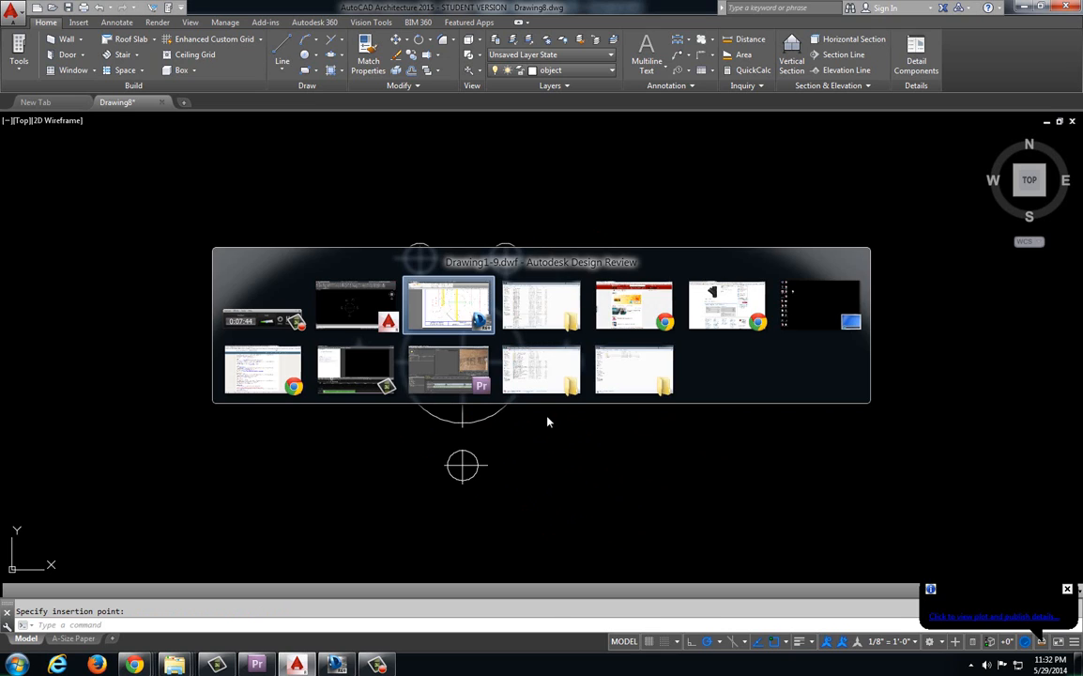
mouse_move(675, 423)
middle_mouse_down()
mouse_move(535, 428)
mouse_move(534, 410)
middle_mouse_up()
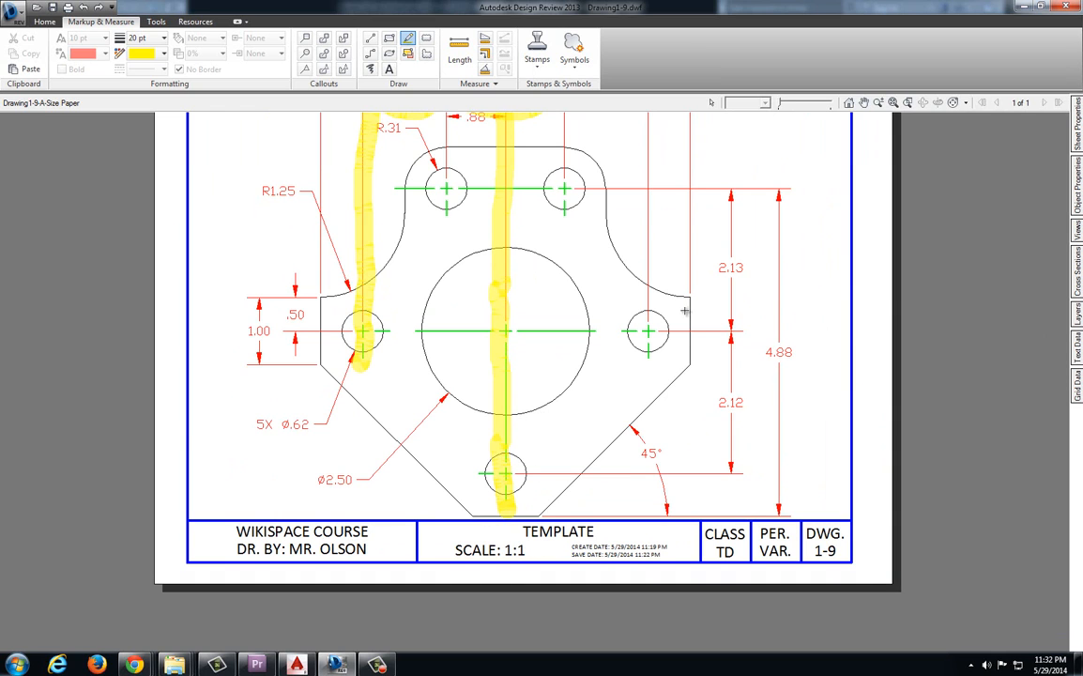
middle_click_drag(556, 291, 555, 364)
key("Escape")
scroll(500, 317, "down", 2)
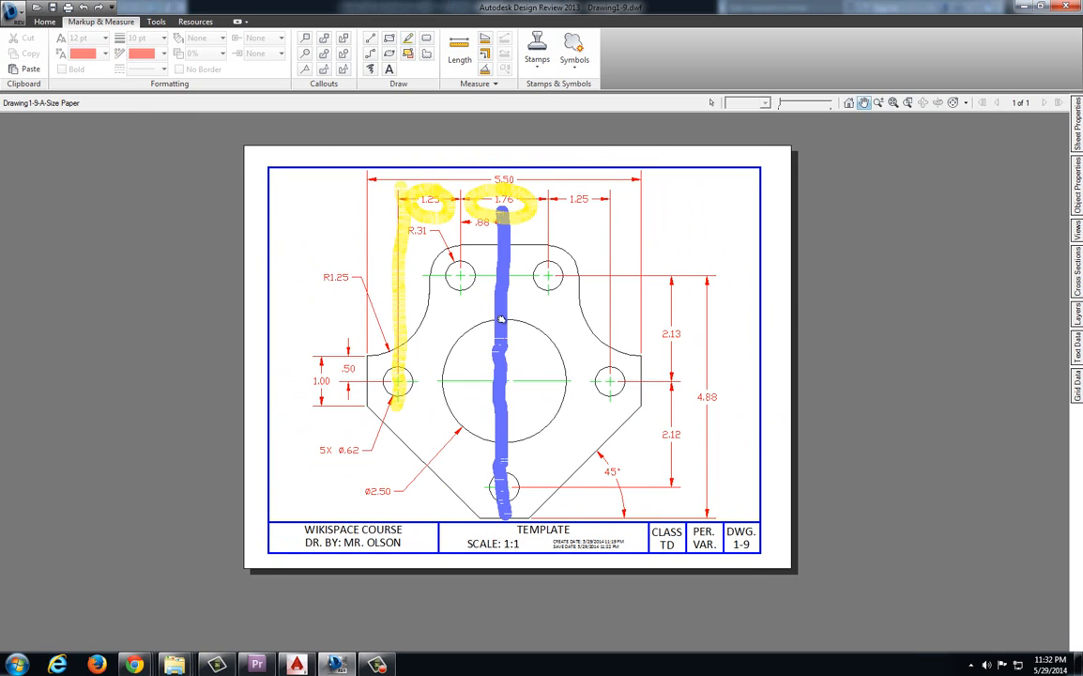
middle_click_drag(501, 316, 499, 309)
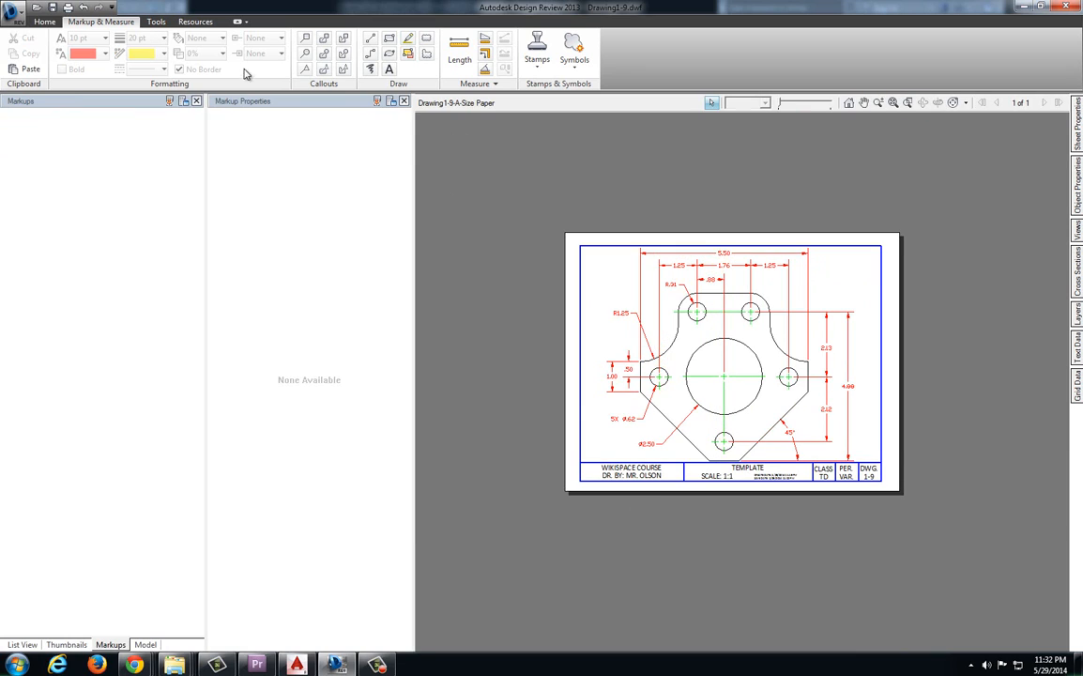
left_click(196, 100)
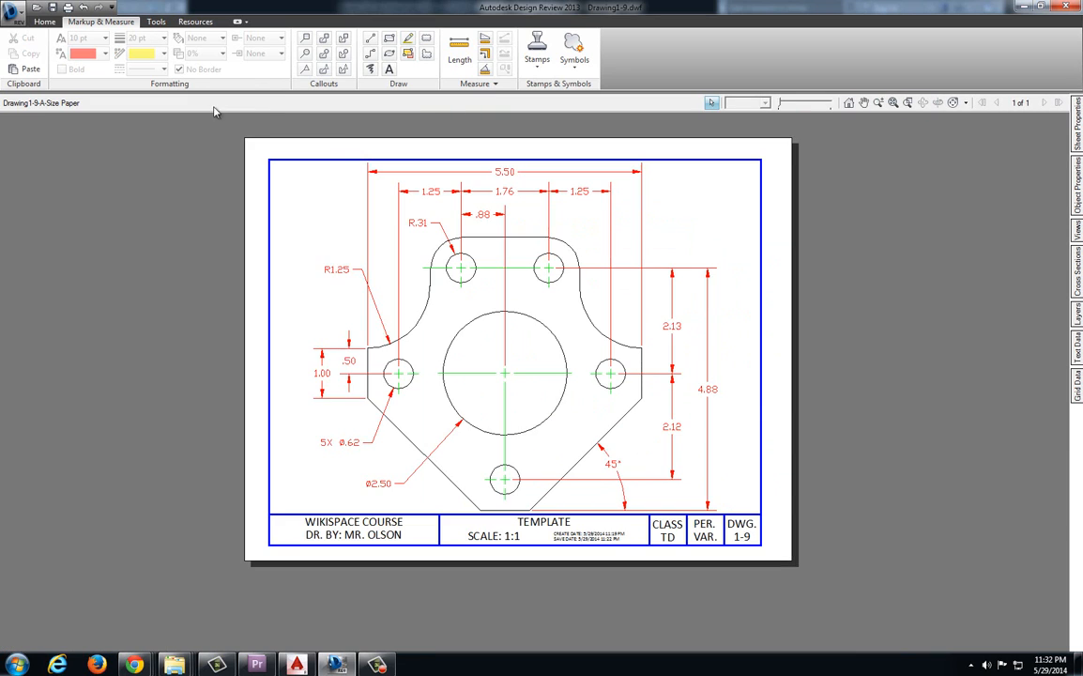
Step: Highlight the upper holes' centre line, the 4.88 dimension and the part's bottom edge on the reference drawing
scroll(488, 270, "up", 1)
middle_click_drag(488, 270, 407, 159)
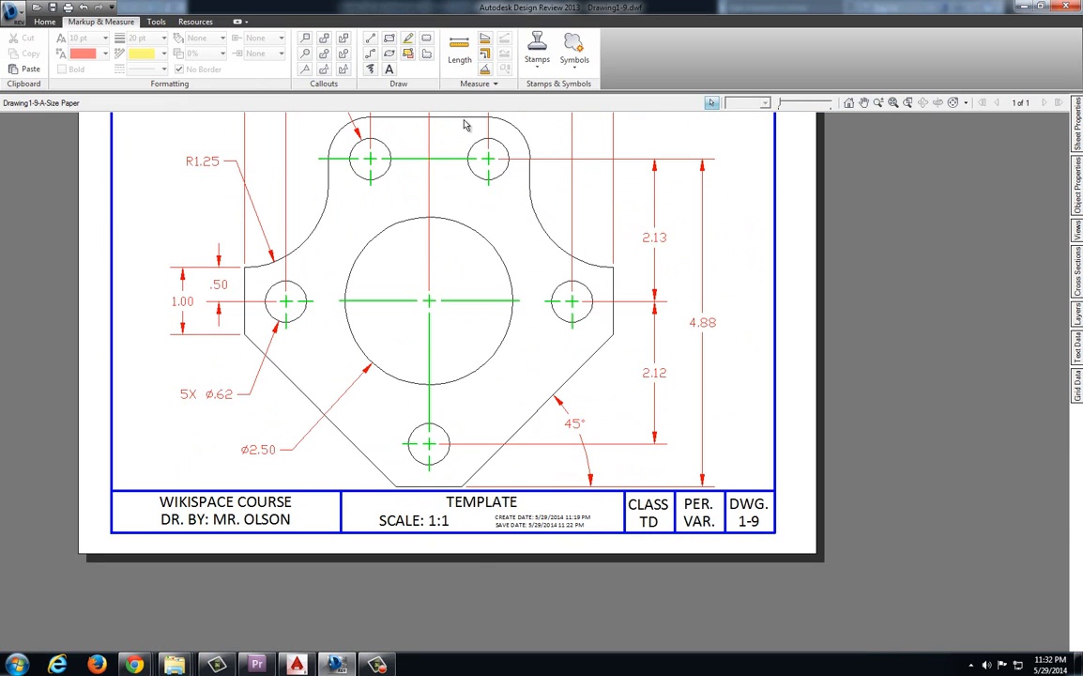
left_click(407, 37)
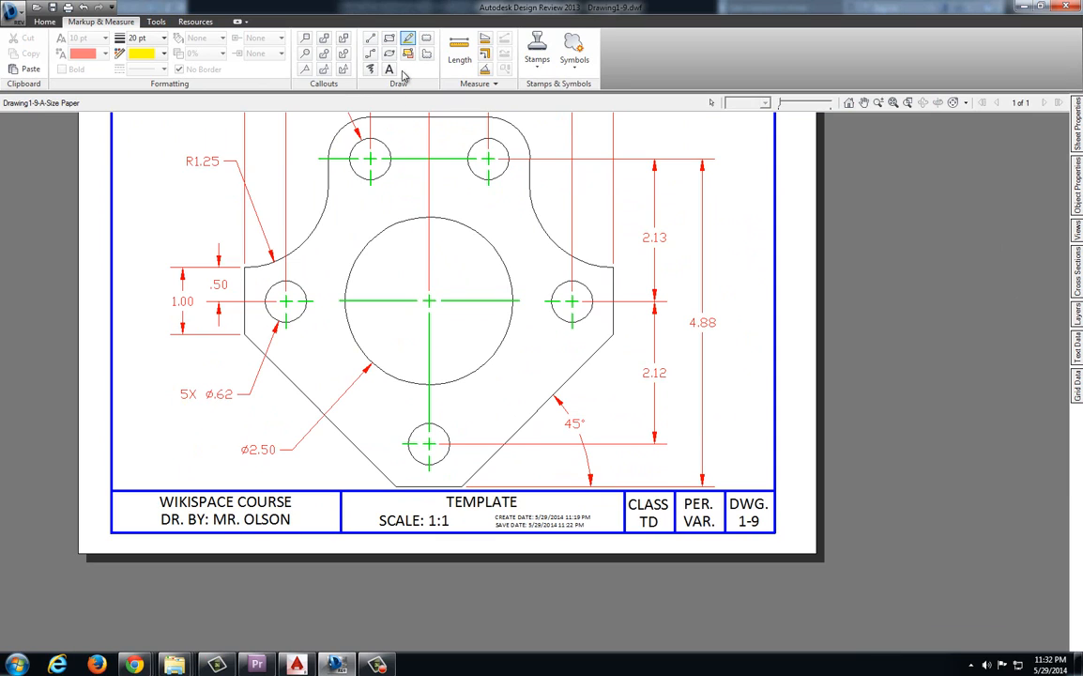
left_click_drag(307, 160, 723, 162)
mouse_move(704, 305)
left_mouse_down()
mouse_move(690, 346)
mouse_move(709, 300)
left_mouse_up()
left_click_drag(385, 485, 699, 479)
Step: Switch to AutoCAD and offset the upper right hole's horizontal centre line 4.88 downward
key("alt+Tab")
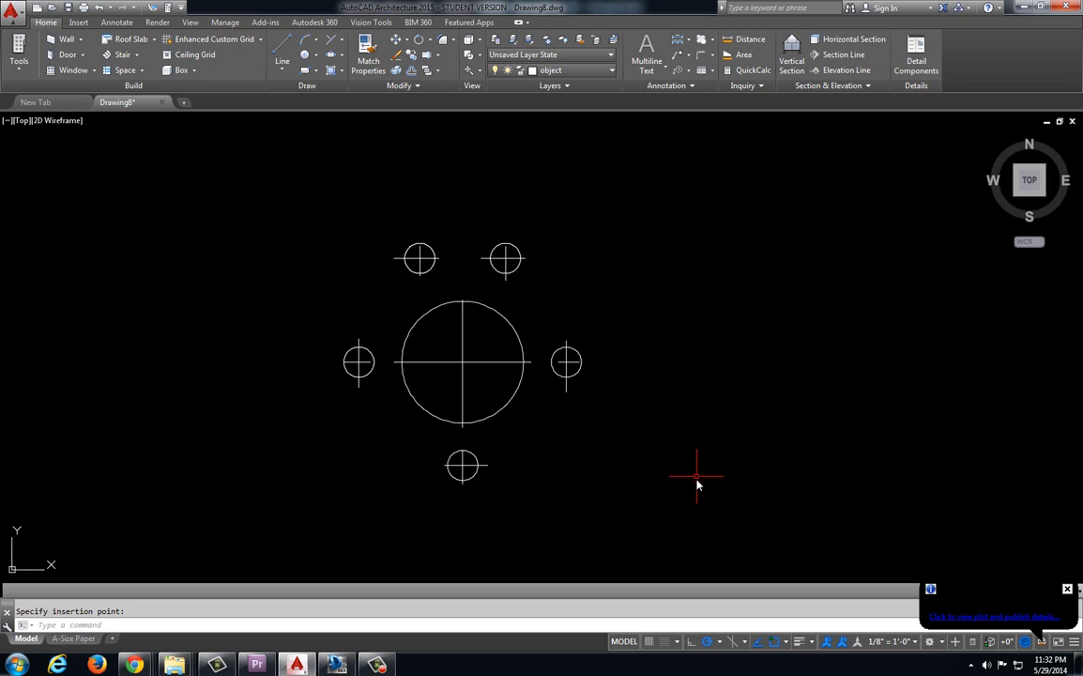
type("offs")
key("Return")
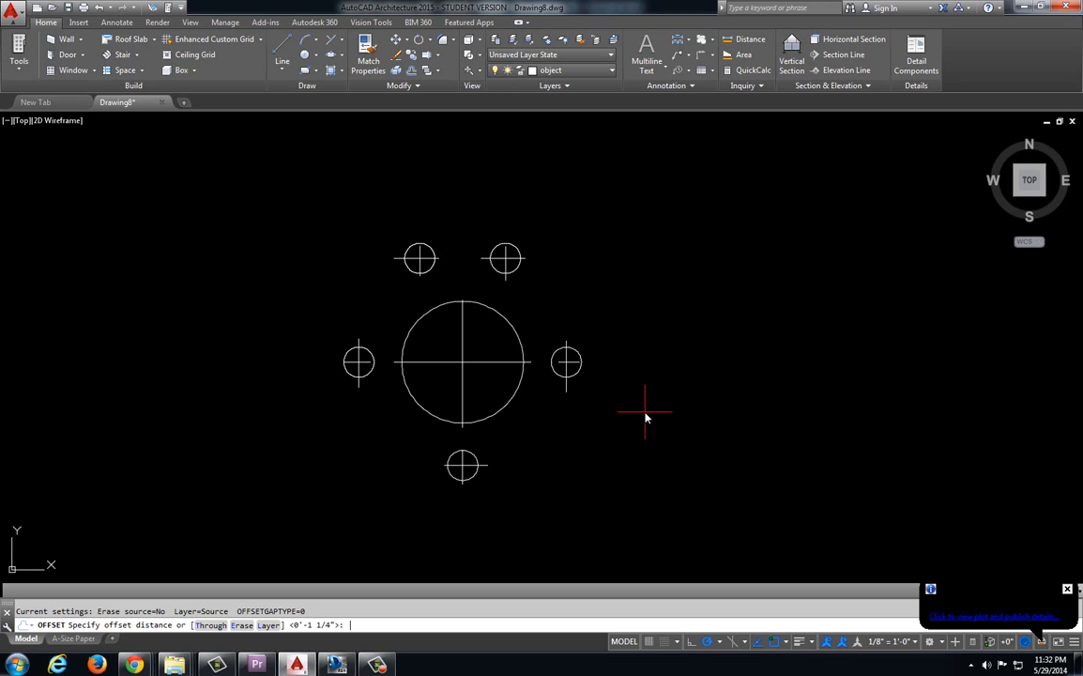
type("4.88")
key("Return")
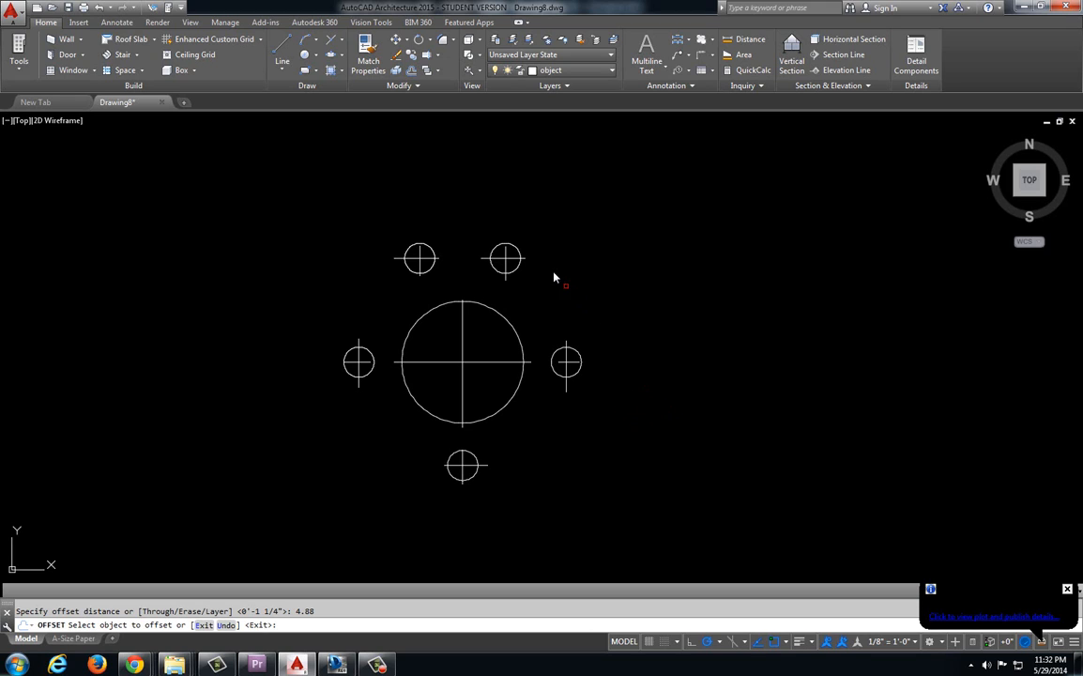
left_click(515, 259)
left_click(556, 433)
key("Escape")
key("Escape")
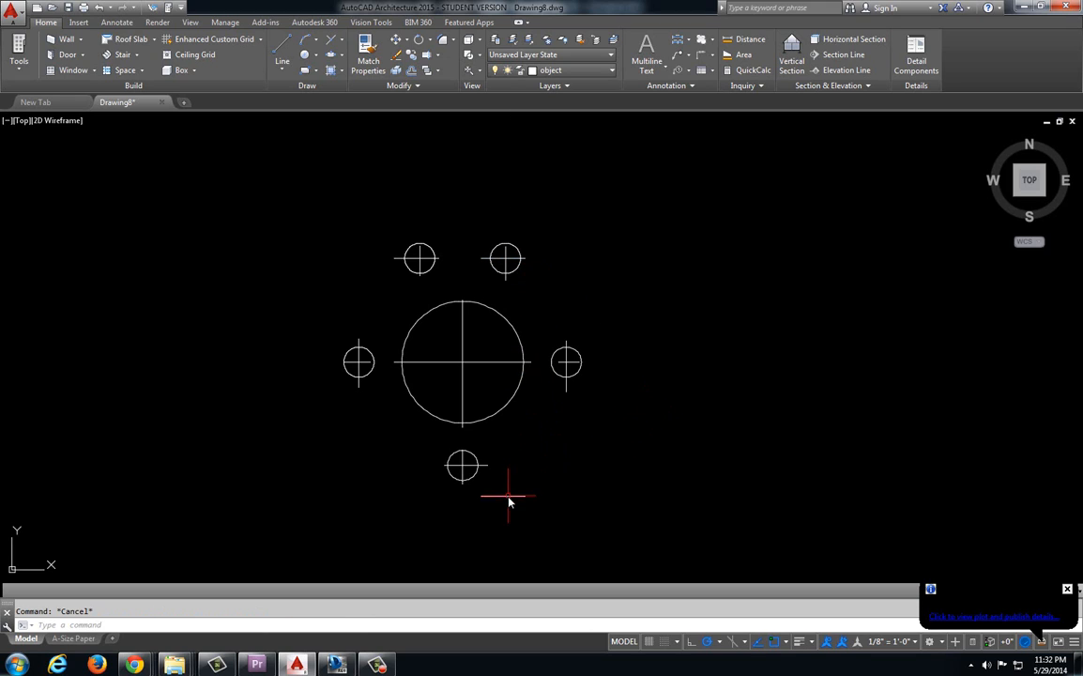
Step: Stretch the left end of the offset bottom line leftward well past the bottom hole
left_click(507, 496)
left_click(481, 497)
left_click(365, 504)
key("Escape")
key("ctrl+z")
left_click(488, 497)
left_click(481, 497)
left_click(392, 498)
key("Escape")
Step: Switch to Design Review and clear the highlights from the bottom edge, the 4.88 dimension and the upper centre line
key("alt+Tab")
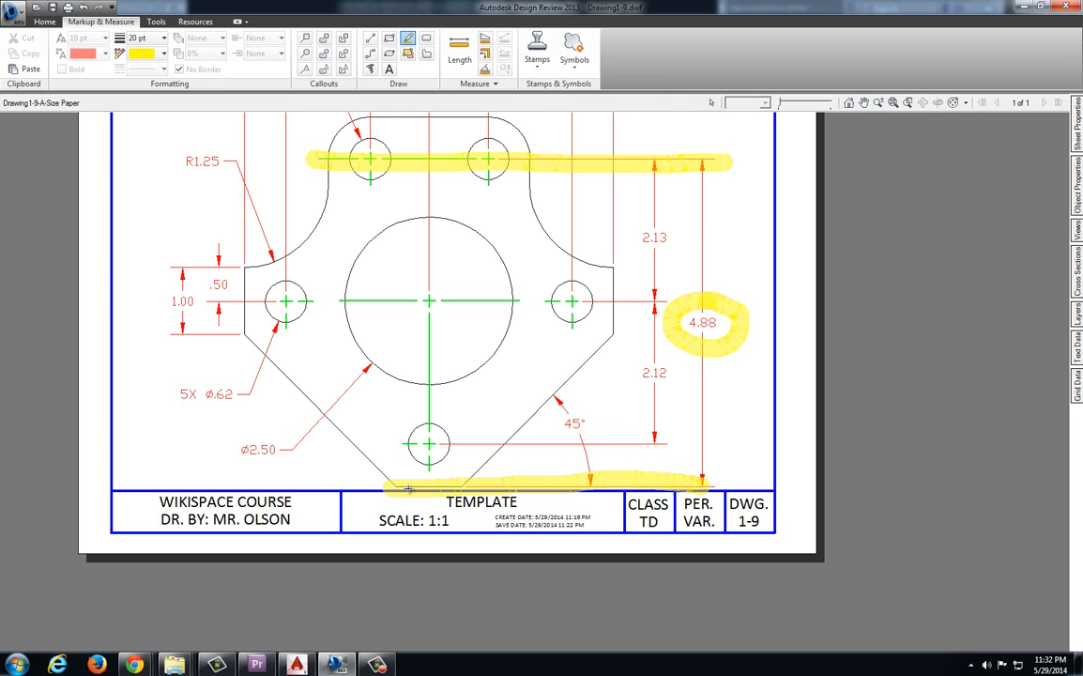
left_click_drag(434, 487, 437, 488)
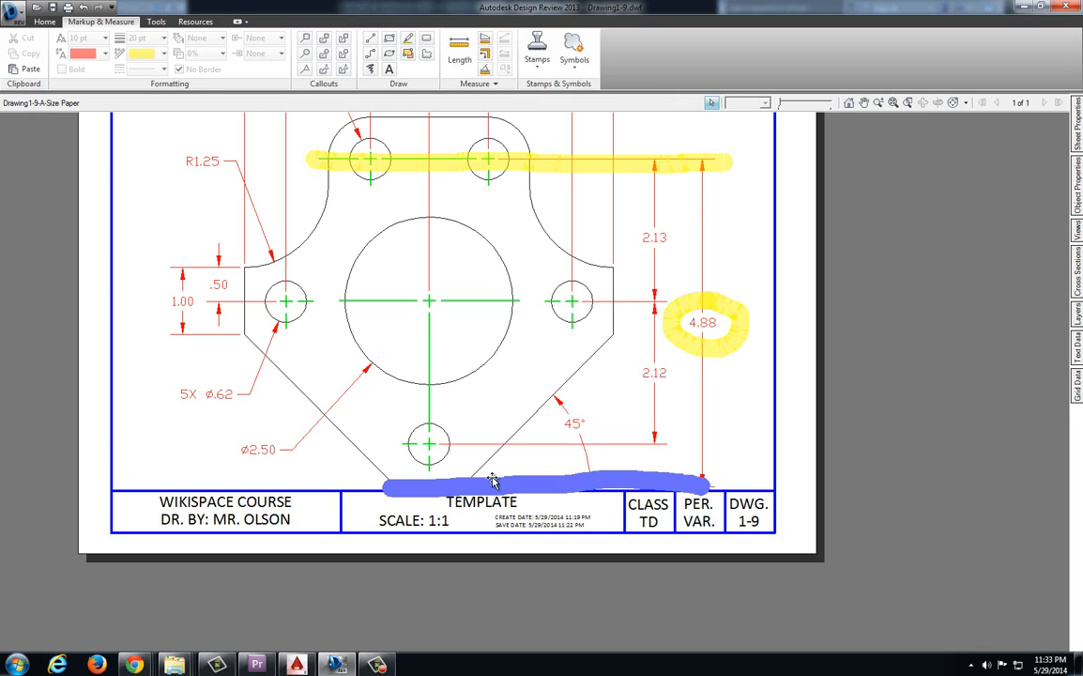
key("ctrl+z")
key("ctrl+z")
key("ctrl+z")
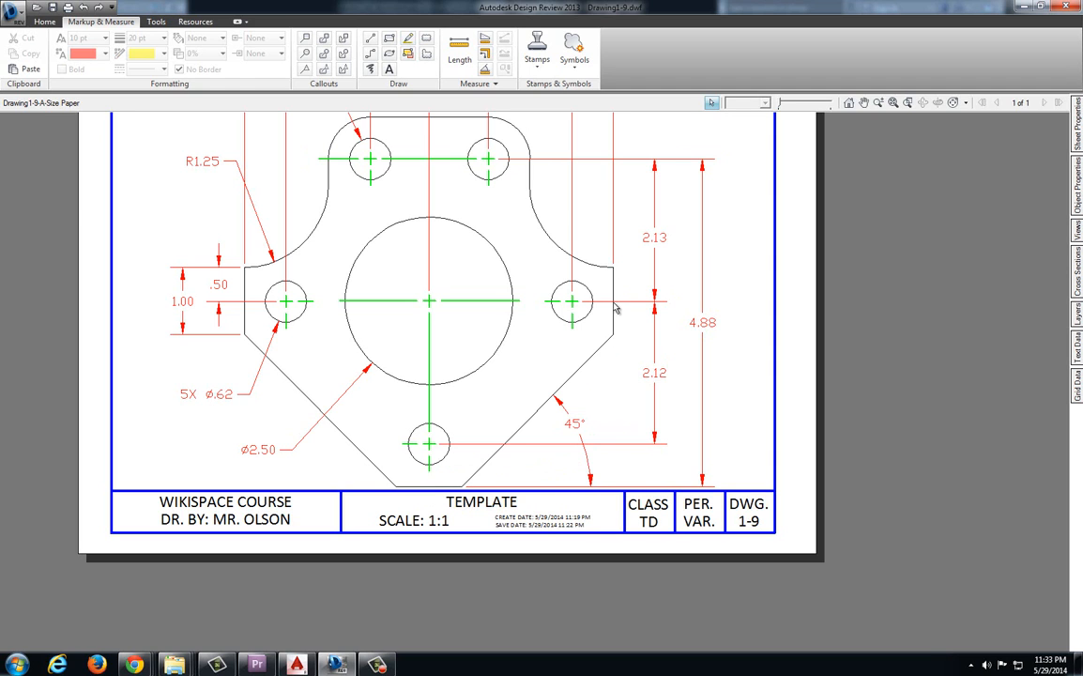
middle_click_drag(558, 278, 624, 416)
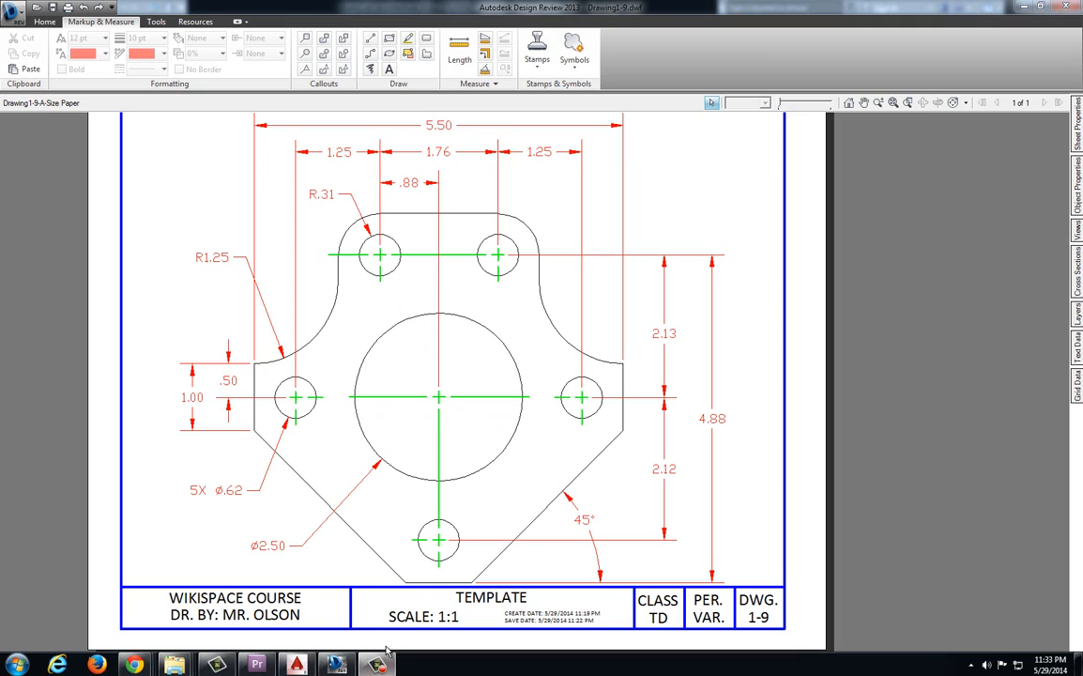
Step: Switch to AutoCAD and offset the large circle's vertical centre line 2.75 to the left and to the right
left_click(296, 664)
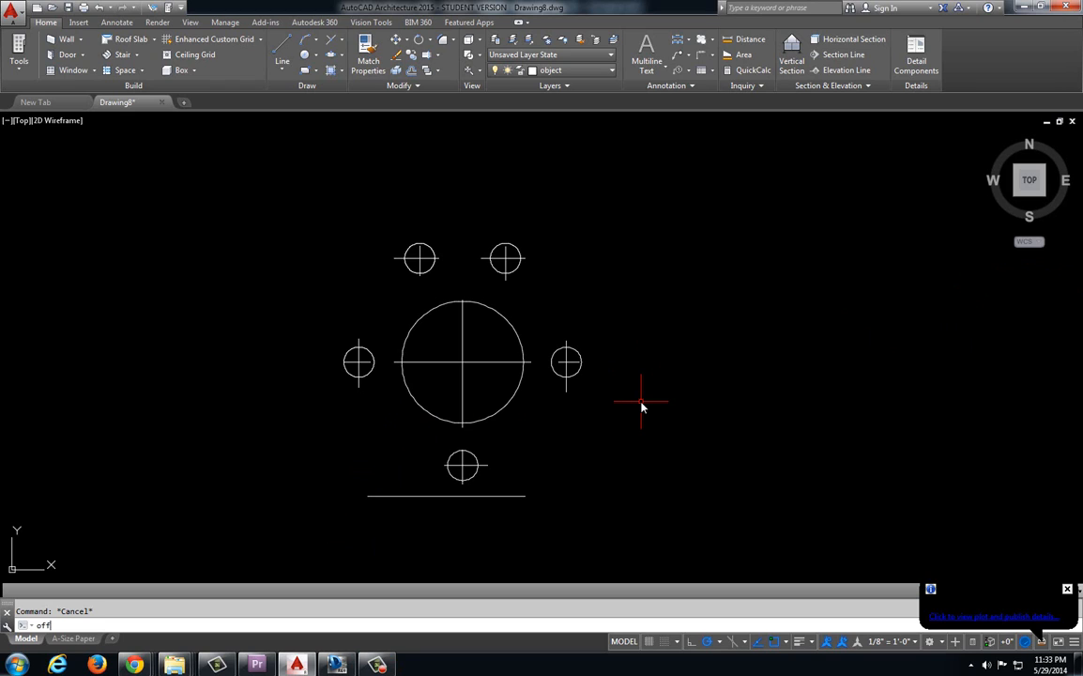
type("o")
key("Return")
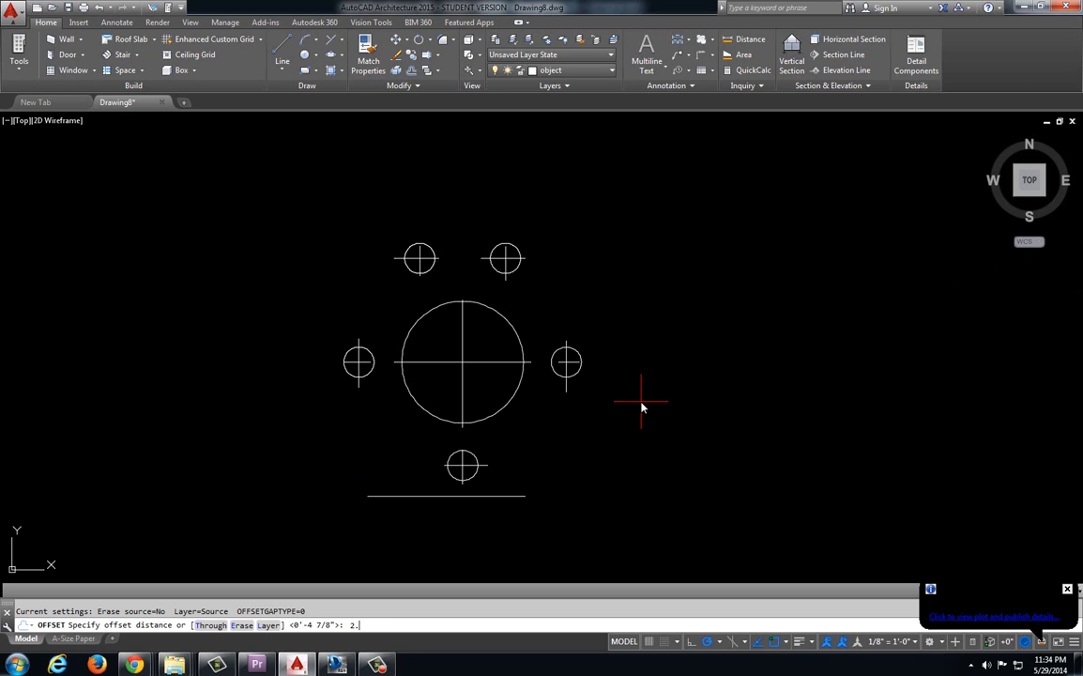
key("Return")
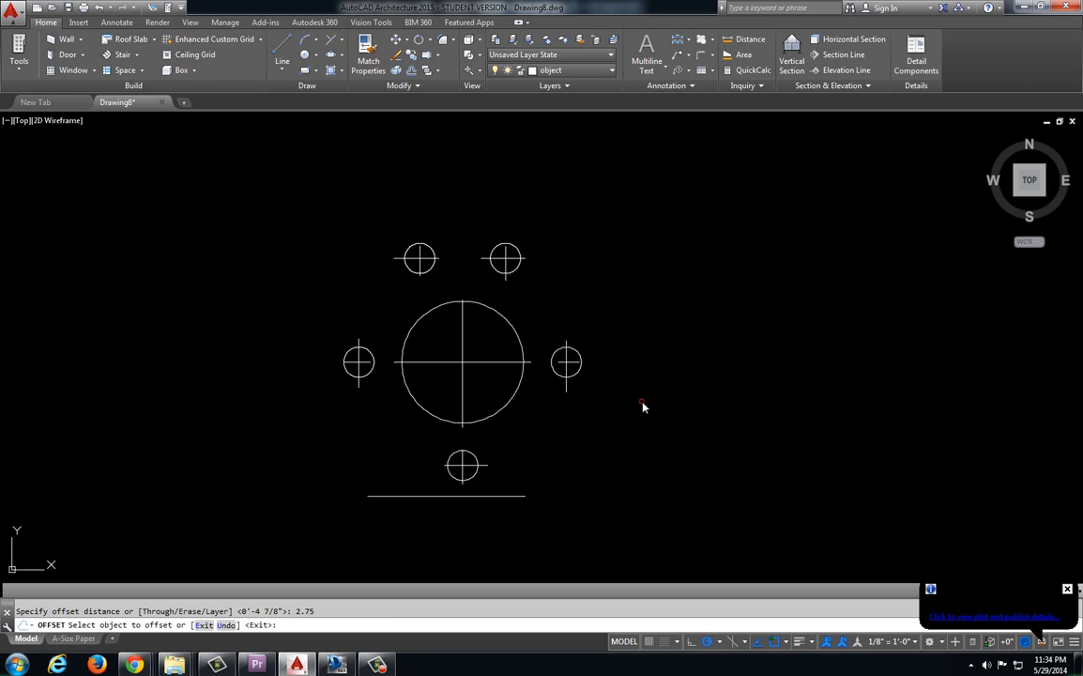
left_click(462, 344)
left_click(333, 351)
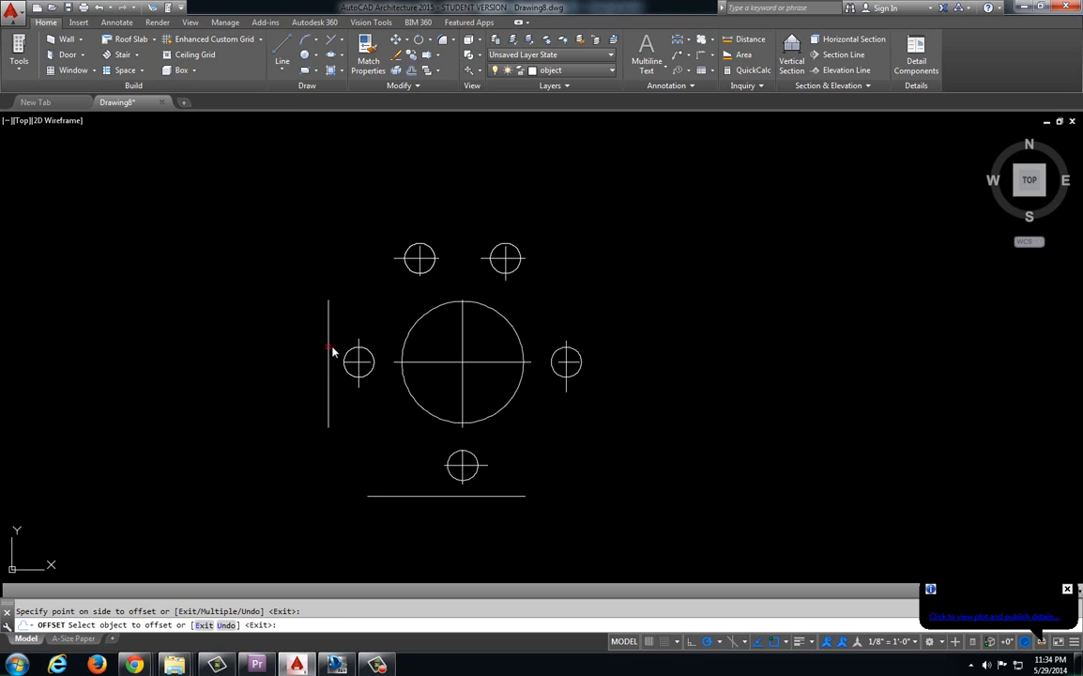
left_click(462, 338)
left_click(607, 320)
key("Escape")
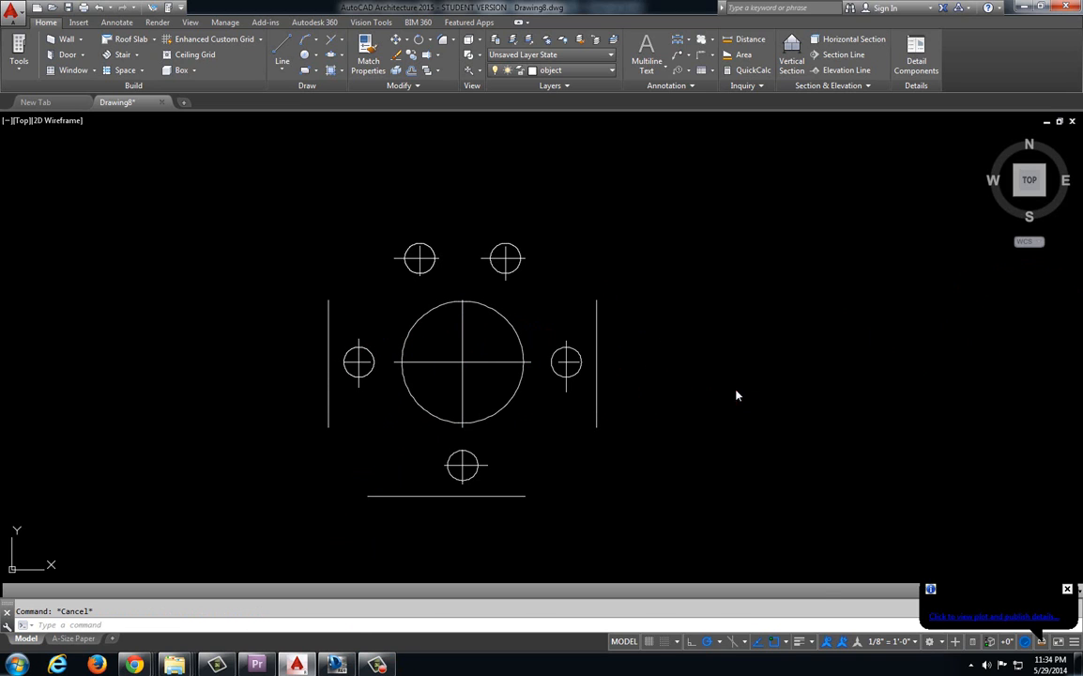
Step: Switch to Design Review and examine the .50 and 1.00 dimensions of the part's left vertical edge
key("alt+Tab")
middle_click_drag(369, 379, 394, 327)
scroll(395, 327, "up", 3)
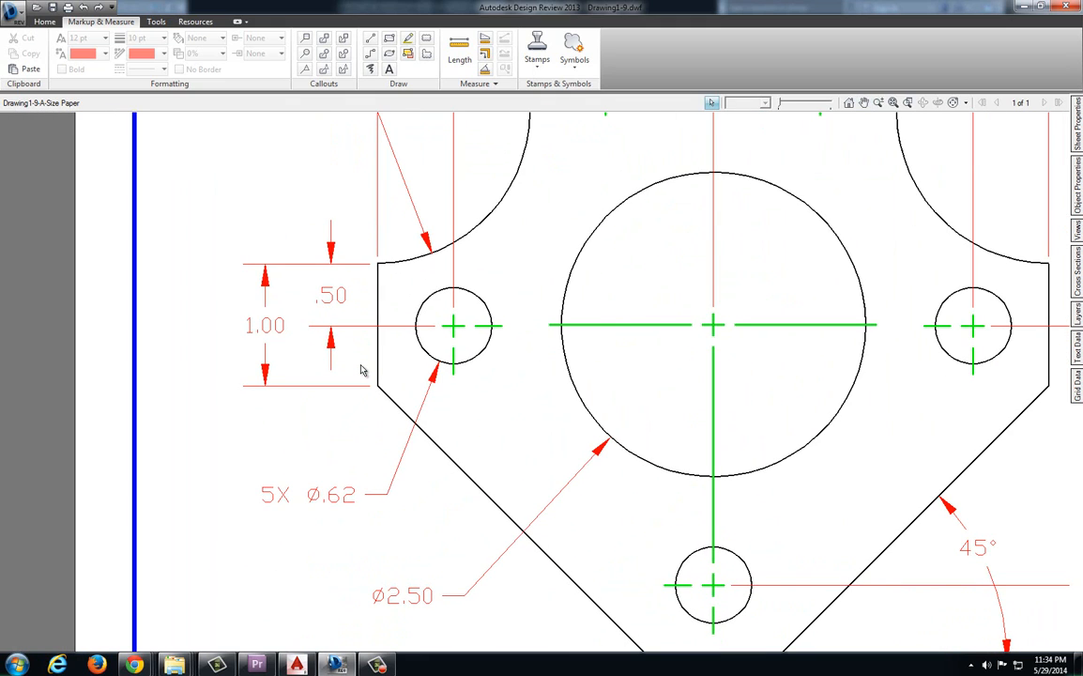
Step: Switch to AutoCAD and offset the left hole's horizontal centre line .5 above and below
left_click(297, 664)
type("offs")
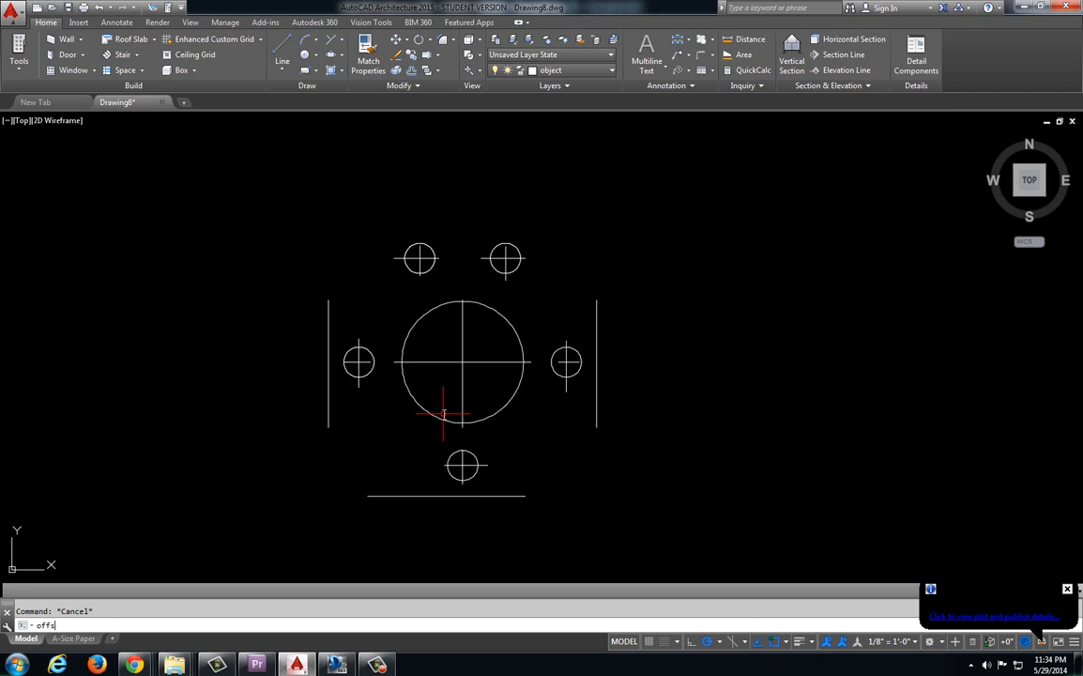
key("Return")
type(".5")
key("Return")
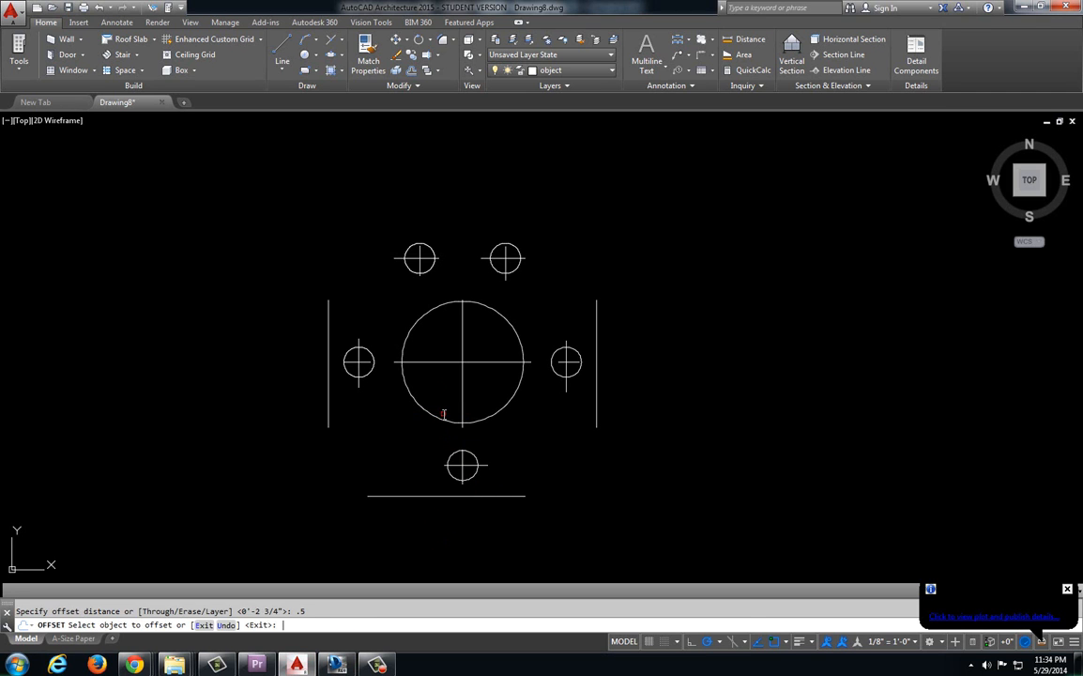
left_click(353, 364)
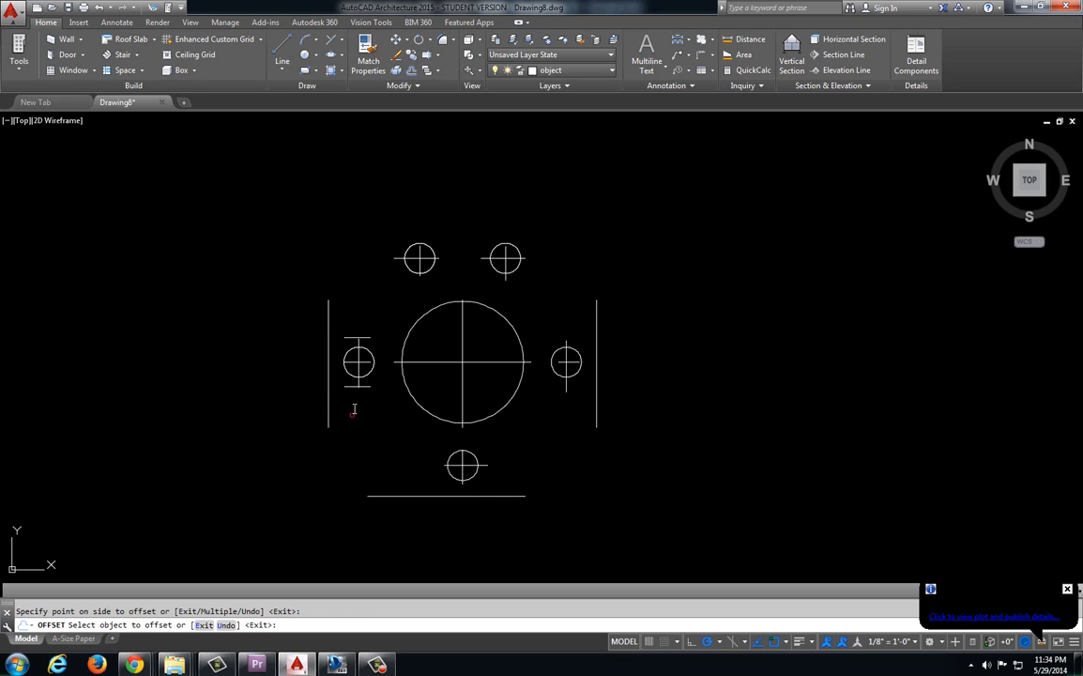
key("Escape")
Step: Stretch the left ends of both short offset lines to meet the left vertical line
scroll(356, 358, "up", 5)
left_click(348, 302)
left_click(331, 314)
left_click(345, 417)
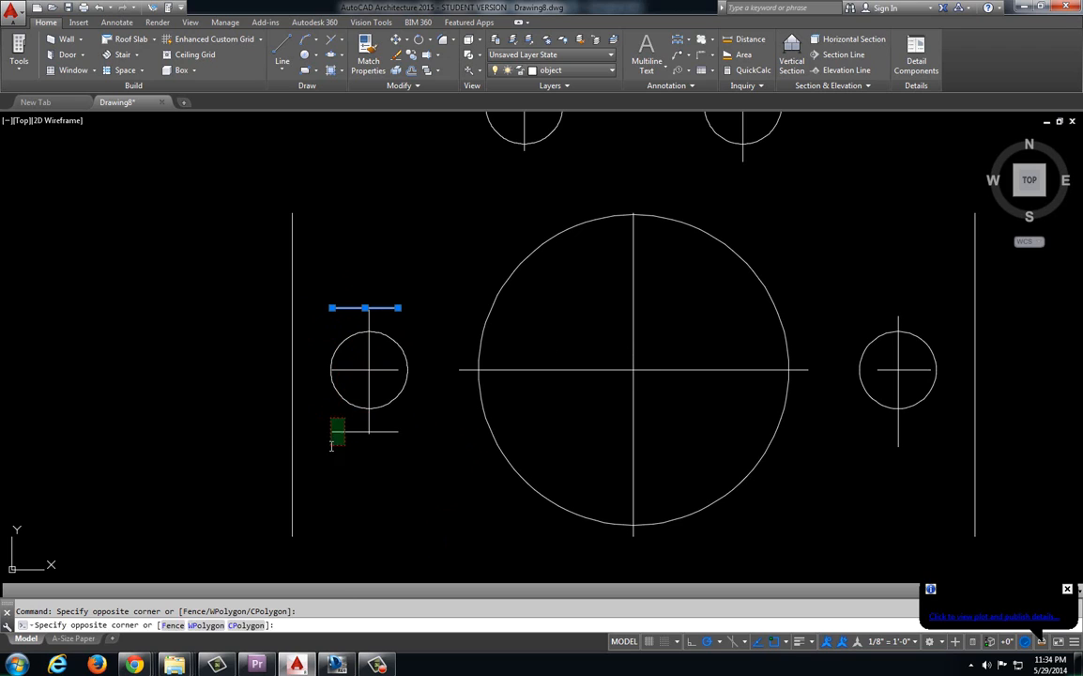
left_click(331, 446)
left_click(333, 432)
left_click(292, 432)
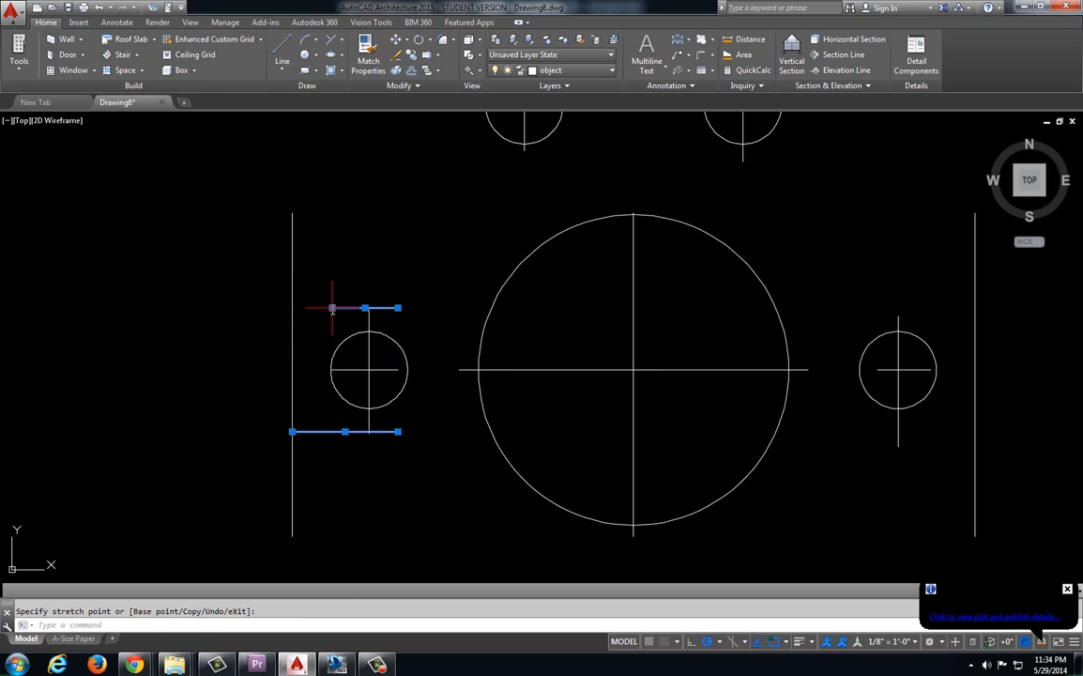
left_click(331, 306)
left_click(292, 307)
Step: Trim the left vertical line's overhangs above the upper and below the lower short offset line
type("tr")
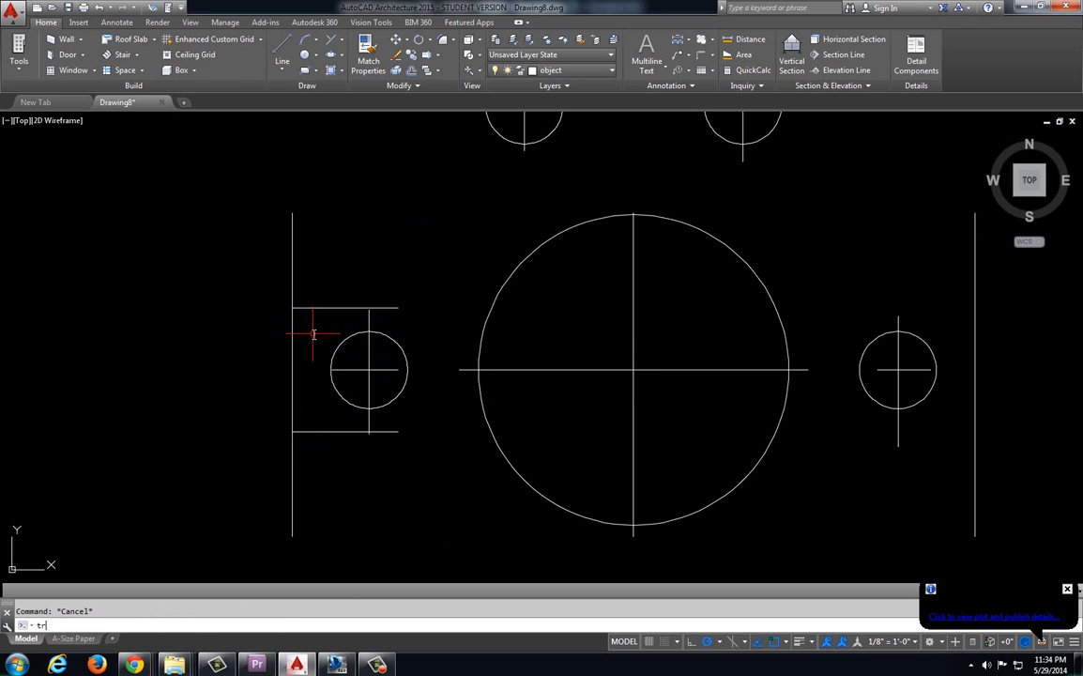
key("Return")
key("Return")
left_click(314, 258)
left_click(253, 235)
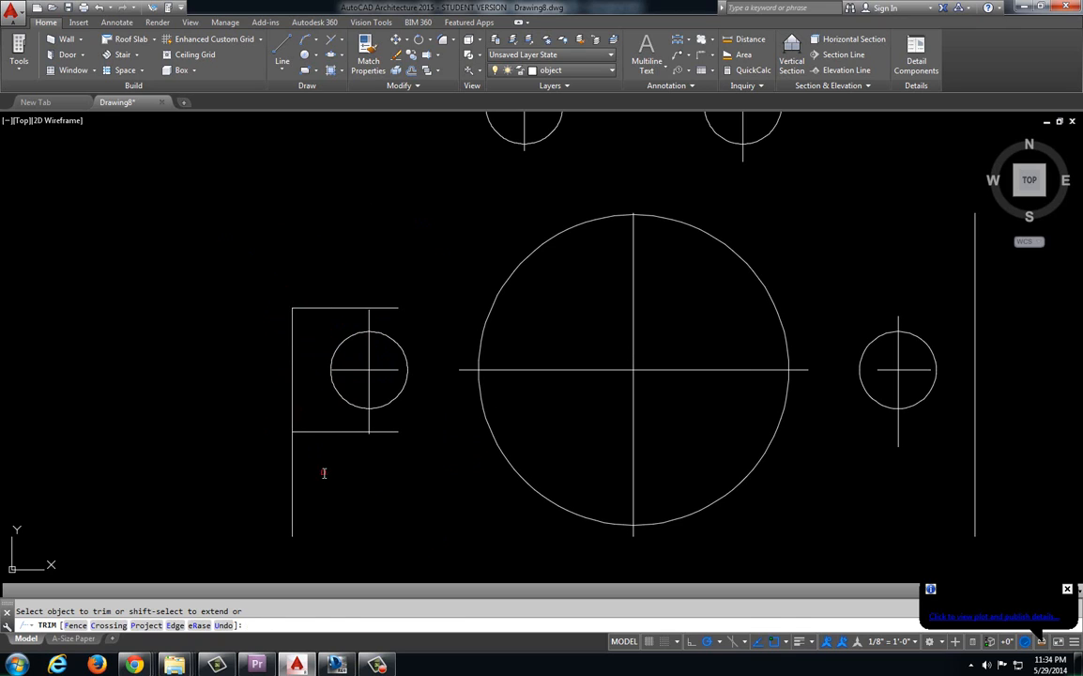
left_click(323, 473)
left_click(270, 488)
key("Escape")
key("Escape")
Step: Erase the two short horizontal offset lines above and below the left hole
left_click(343, 425)
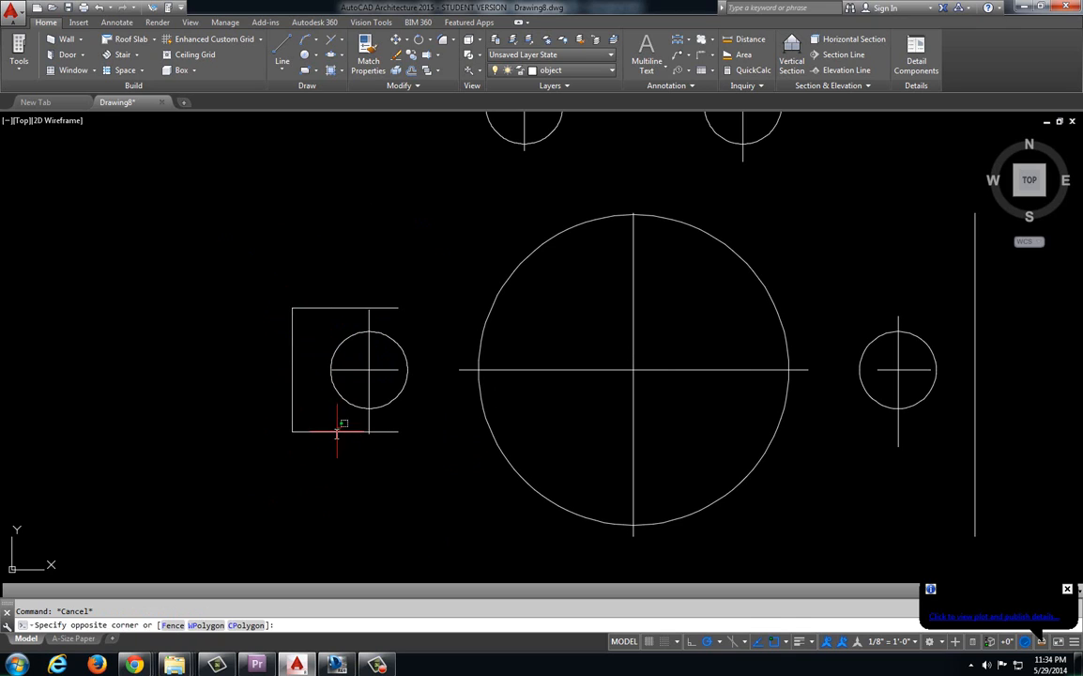
left_click(333, 439)
key("Delete")
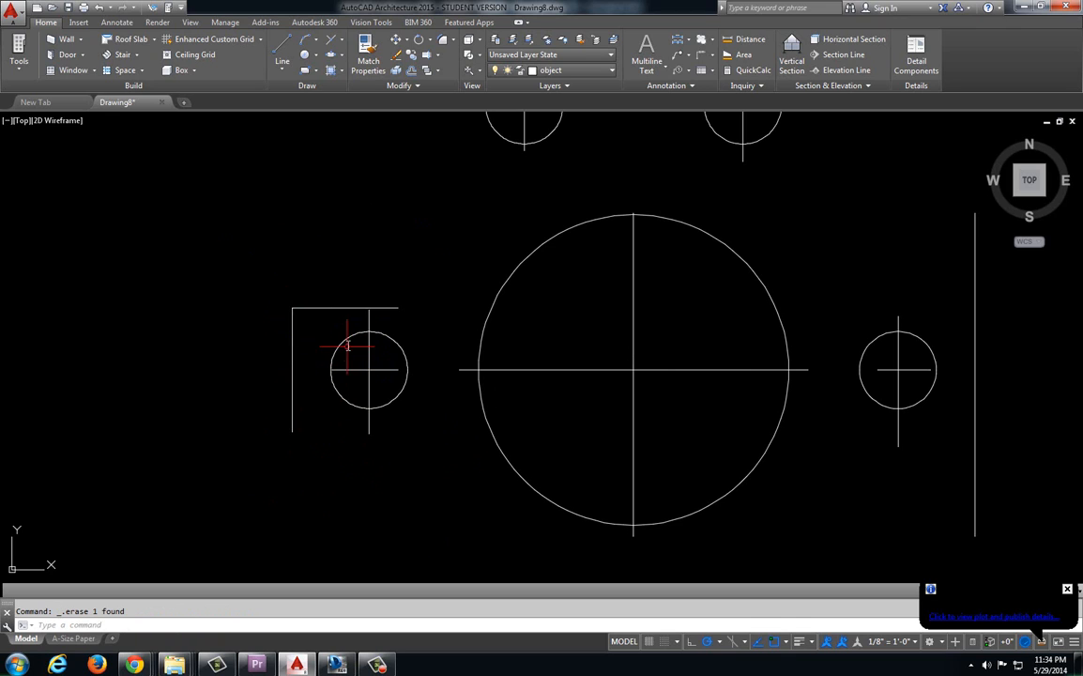
left_click(346, 298)
left_click(332, 313)
key("Delete")
Step: Check the side edges in Design Review, return to AutoCAD and erase the untrimmed right vertical line
key("alt+Tab")
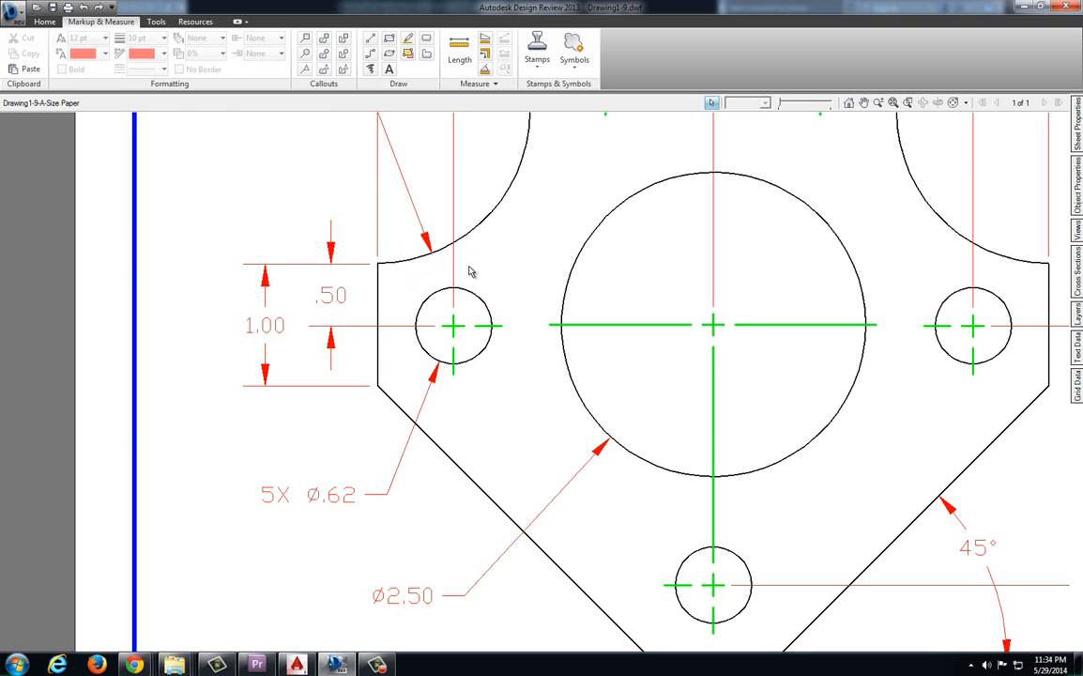
scroll(471, 271, "down", 2)
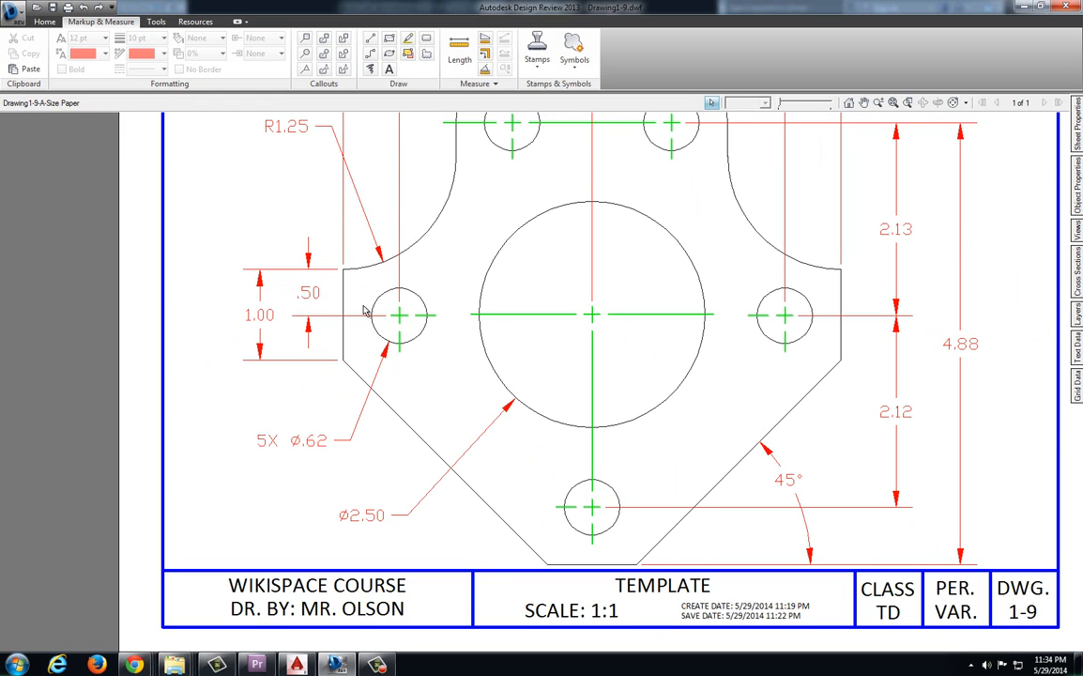
key("alt+Tab")
middle_click_drag(453, 326, 382, 306)
scroll(918, 349, "down", 3)
left_click(763, 322)
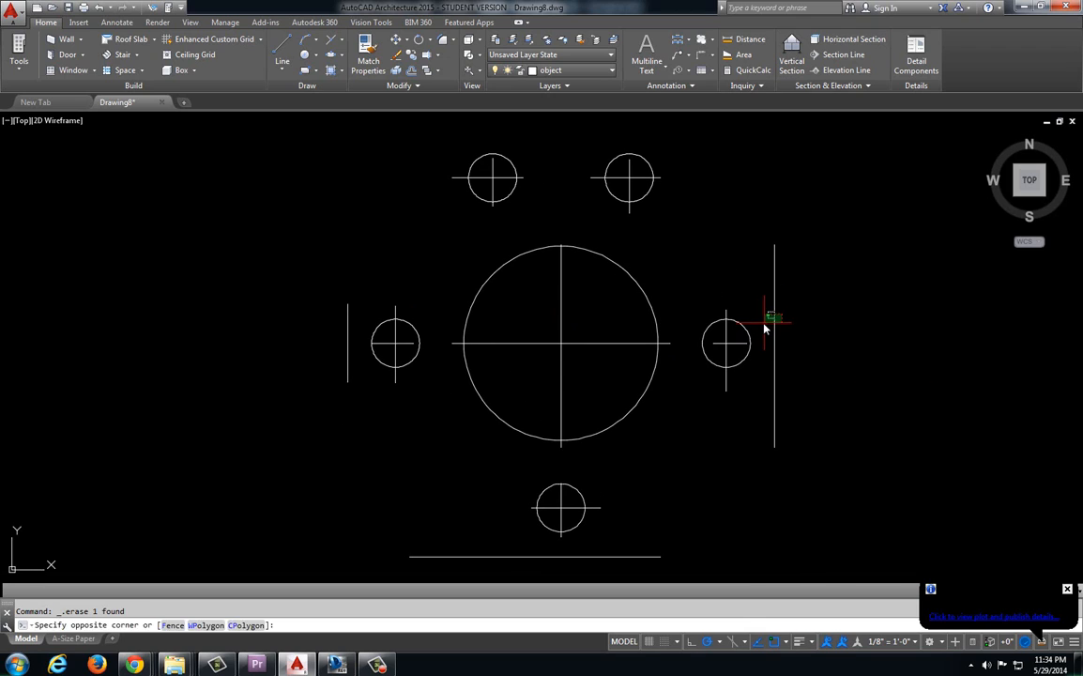
key("Delete")
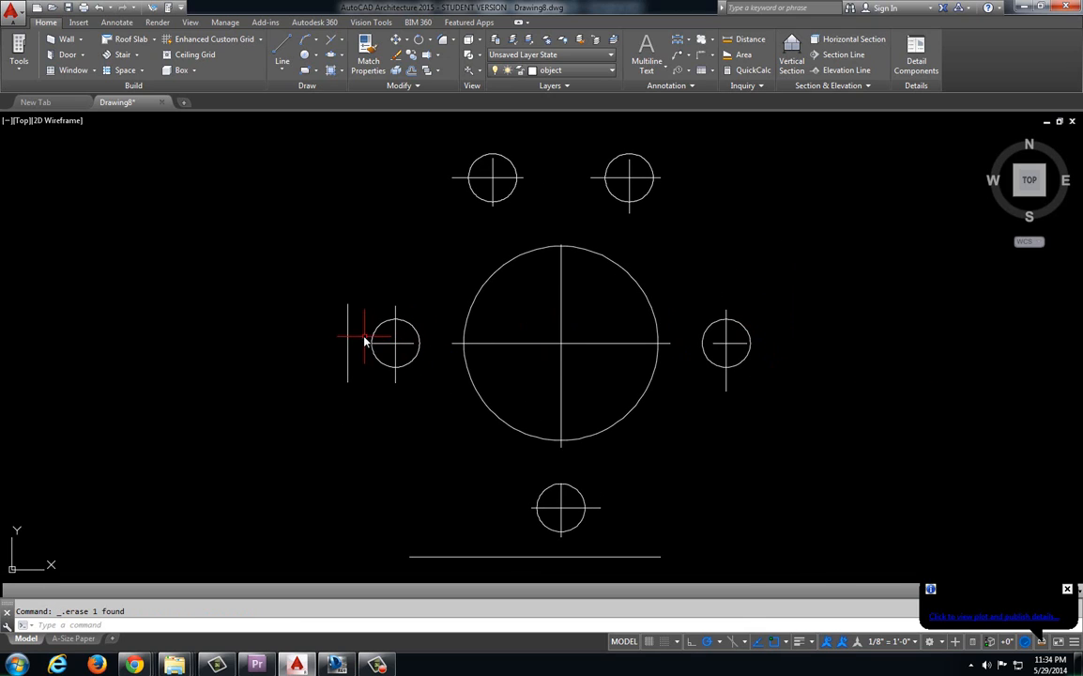
Step: Mirror the trimmed left vertical edge about the large circle's vertical centre line, keeping the original
left_click(364, 336)
left_click(329, 359)
type("mirr")
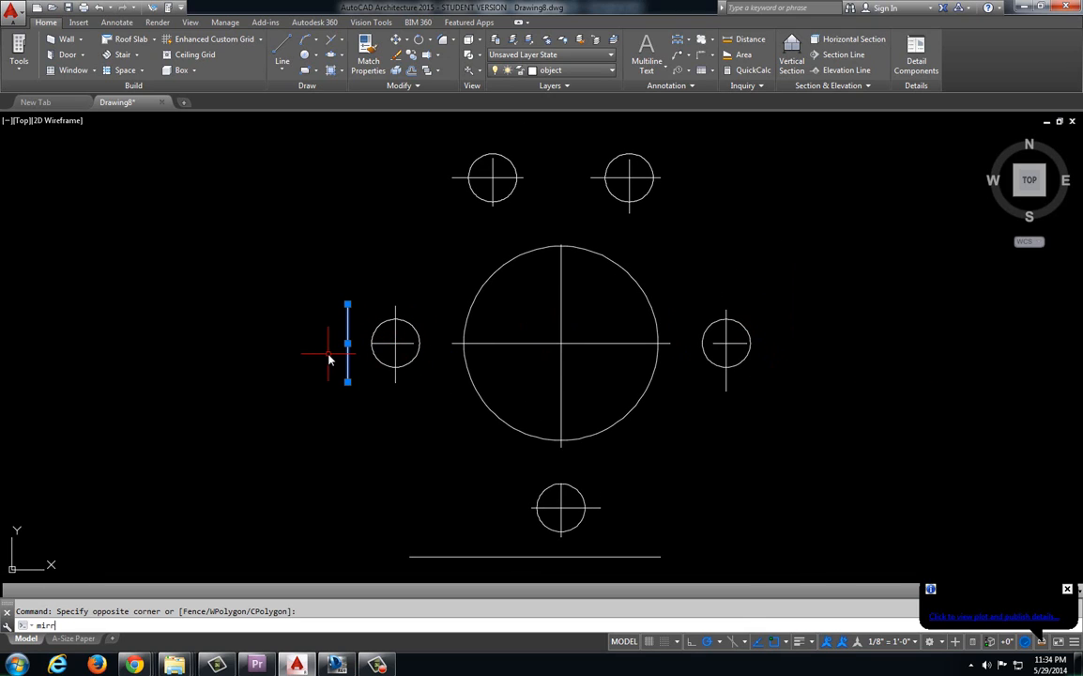
type("o")
key("Return")
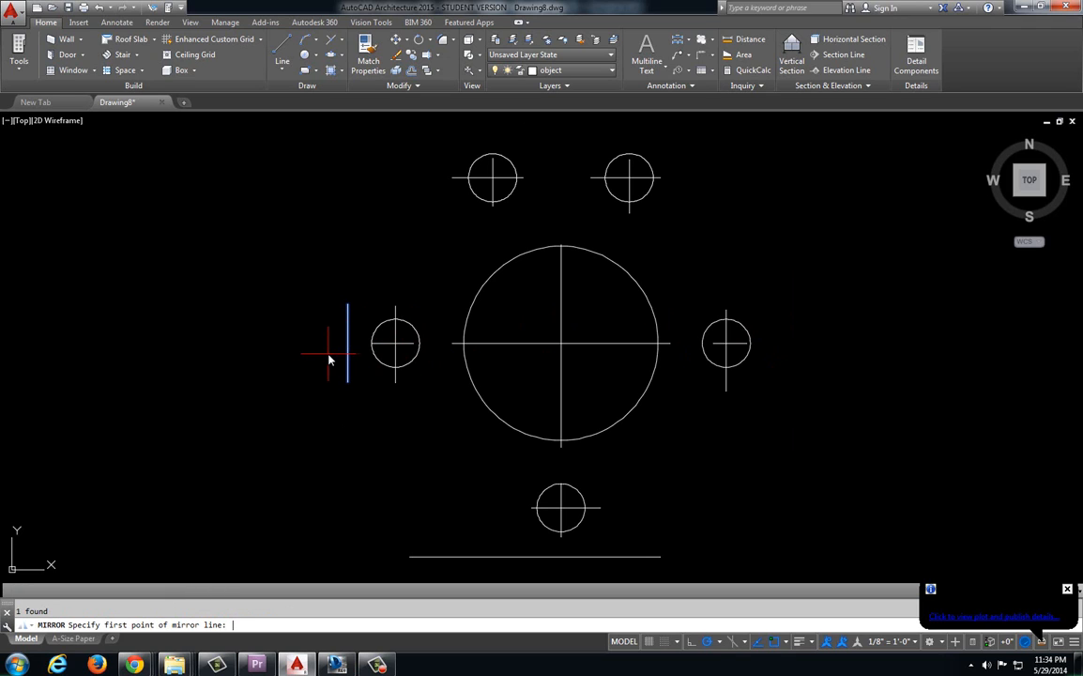
left_click(564, 251)
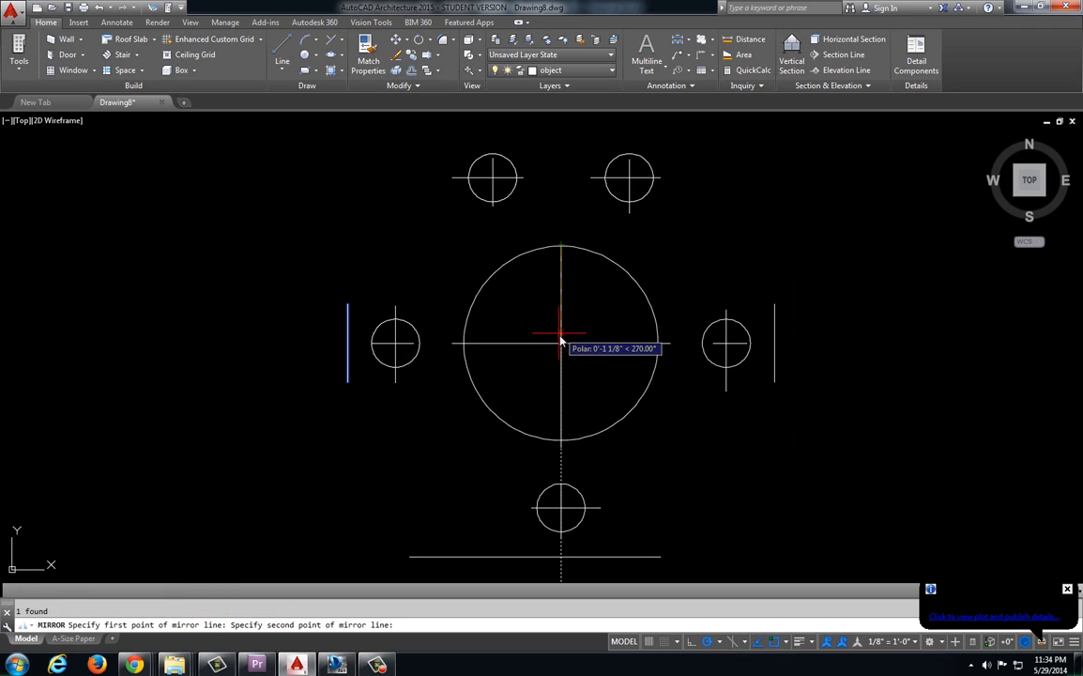
left_click(564, 345)
key("Return")
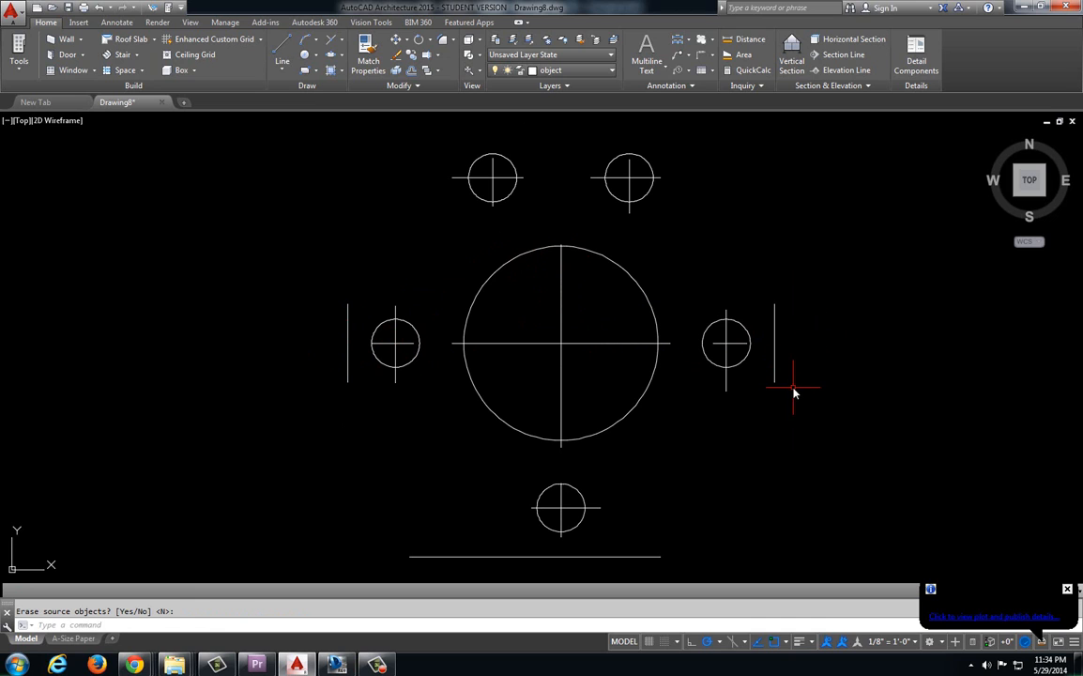
Step: Switch to Design Review and circle the 45° angle dimension with a yellow freehand highlight
key("alt+Tab")
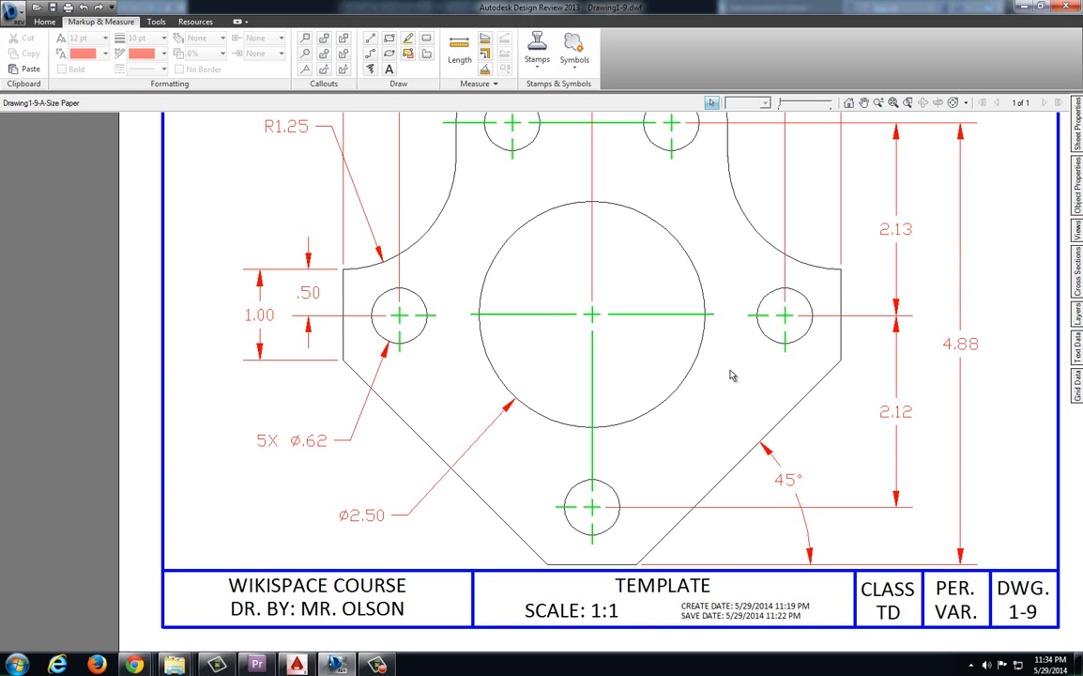
scroll(730, 374, "up", 2)
middle_click_drag(223, 330, 280, 333)
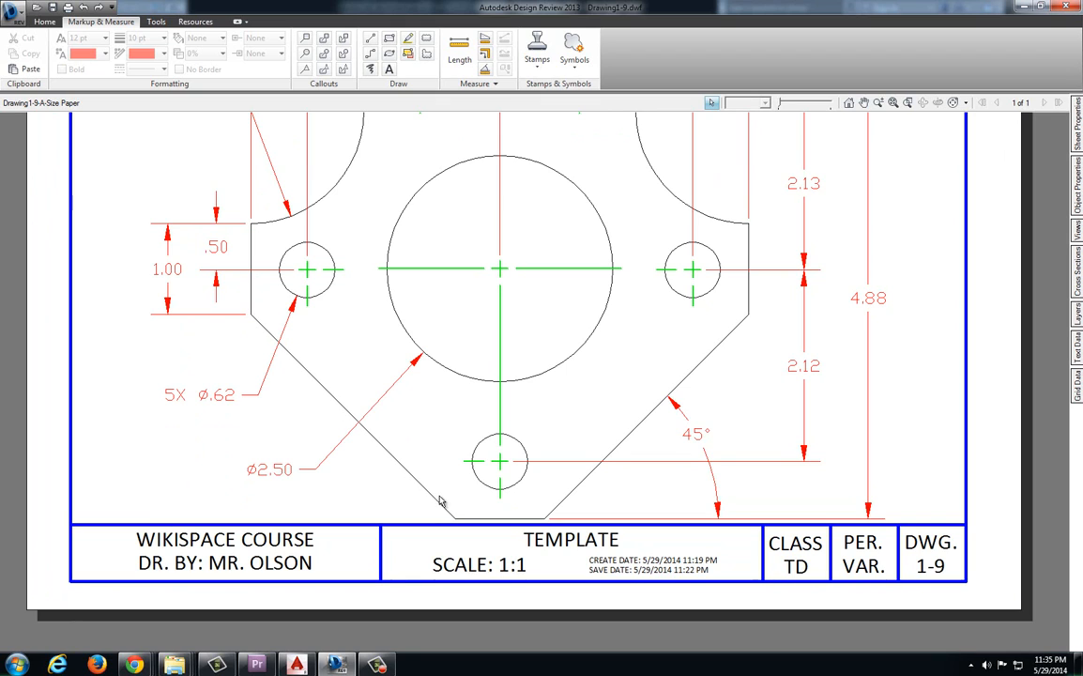
left_click(408, 38)
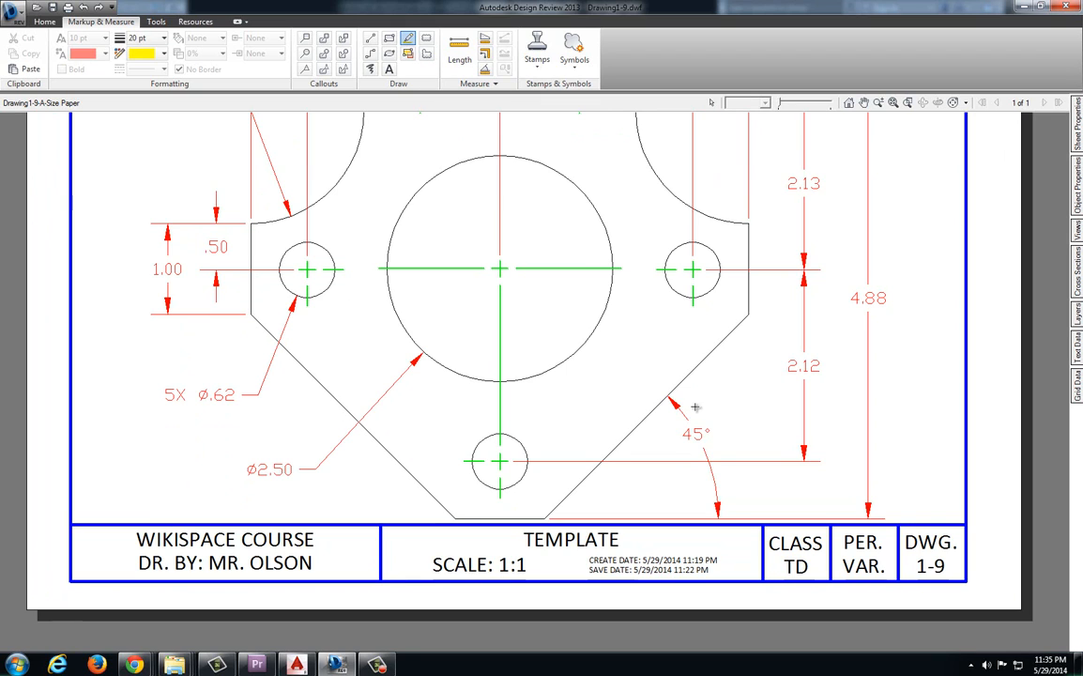
left_click_drag(695, 406, 713, 404)
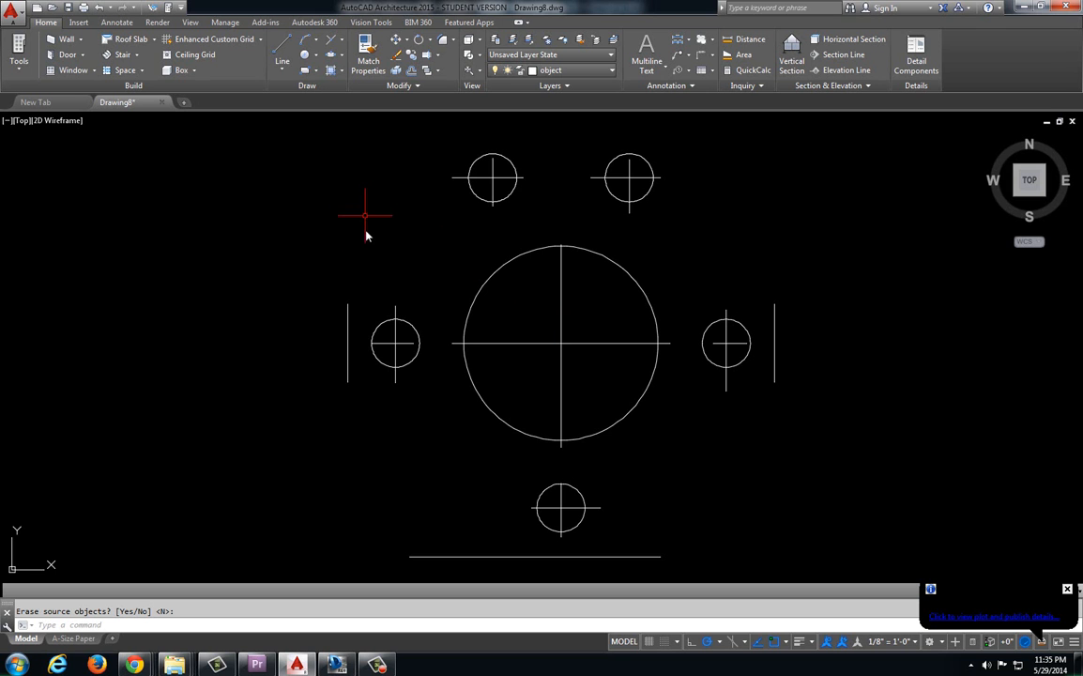
Step: Switch to AutoCAD and draw a line downward at 45° from the left edge's lower end, crossing the bottom line
middle_click_drag(365, 234, 382, 164)
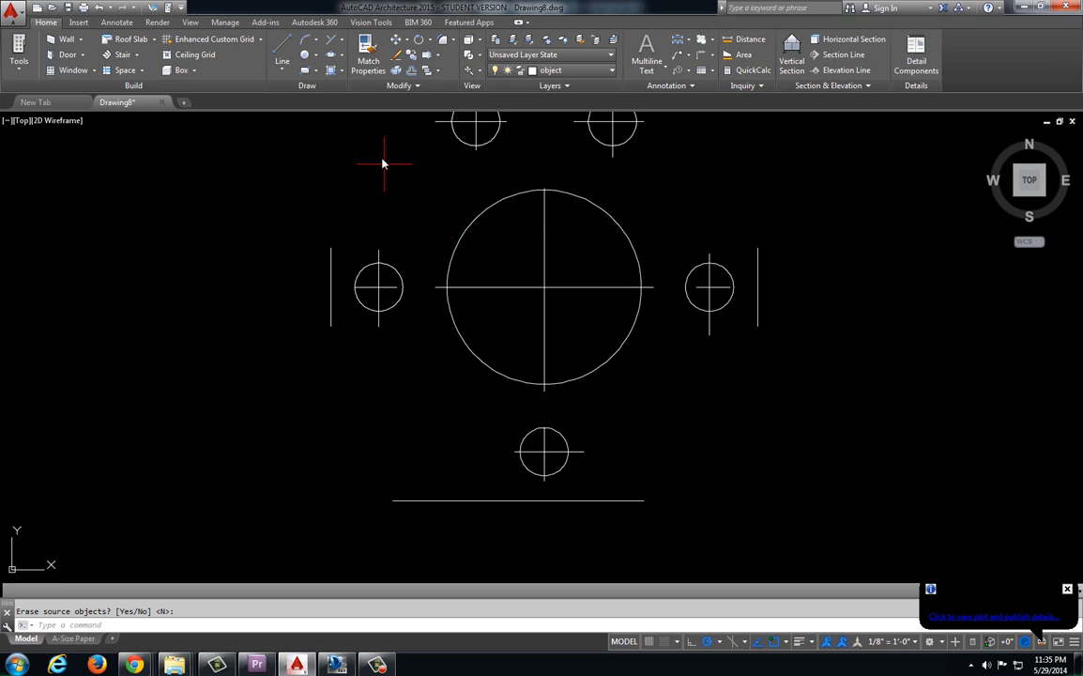
left_click(330, 326)
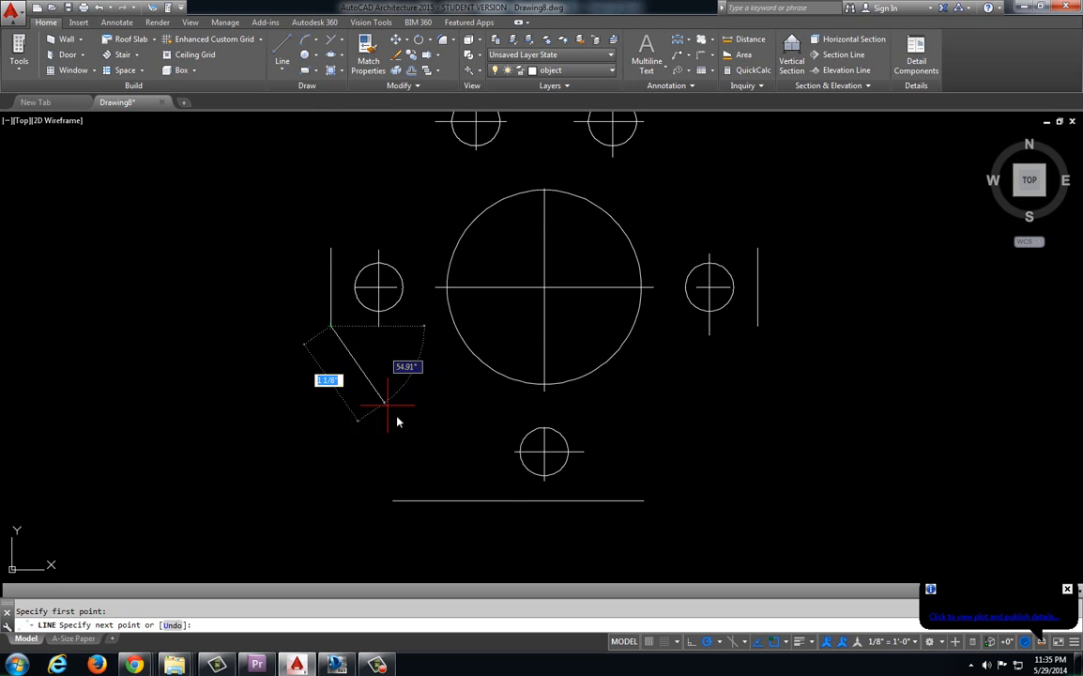
left_click(530, 524)
key("Escape")
Step: Trim the angled line below the bottom line and the bottom line's left overhang
type("trim")
key("Return")
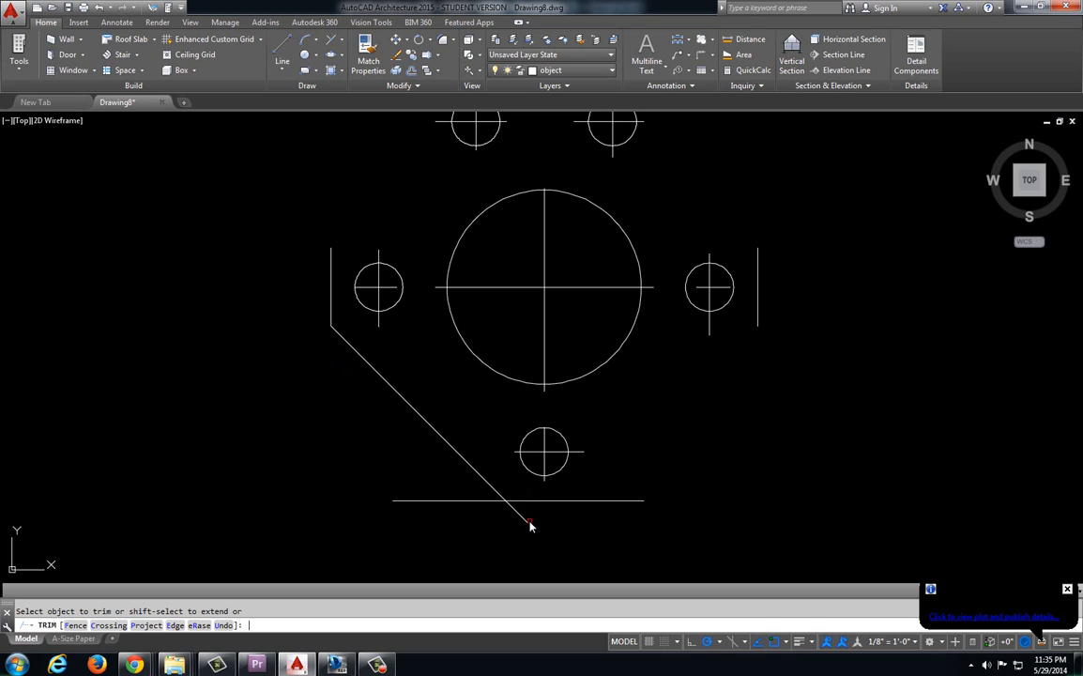
left_click(517, 512)
left_click(484, 504)
key("Escape")
Step: Mirror the left angled edge about the vertical centre line, keeping the original
left_click(471, 460)
left_click(443, 481)
type("mirror")
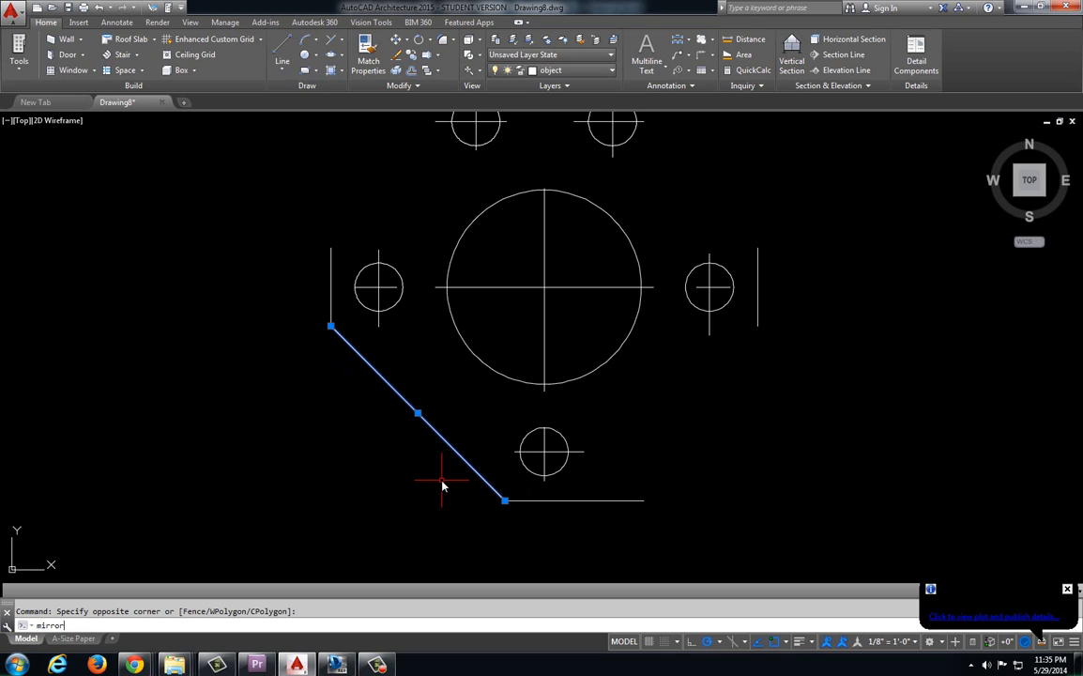
key("Return")
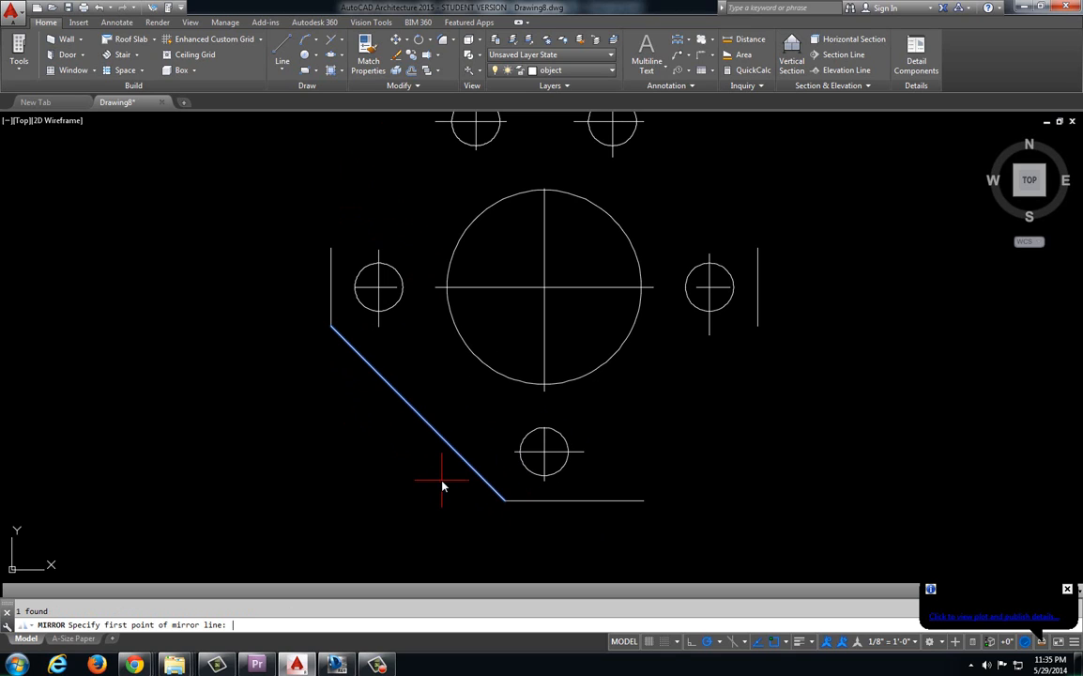
left_click(549, 511)
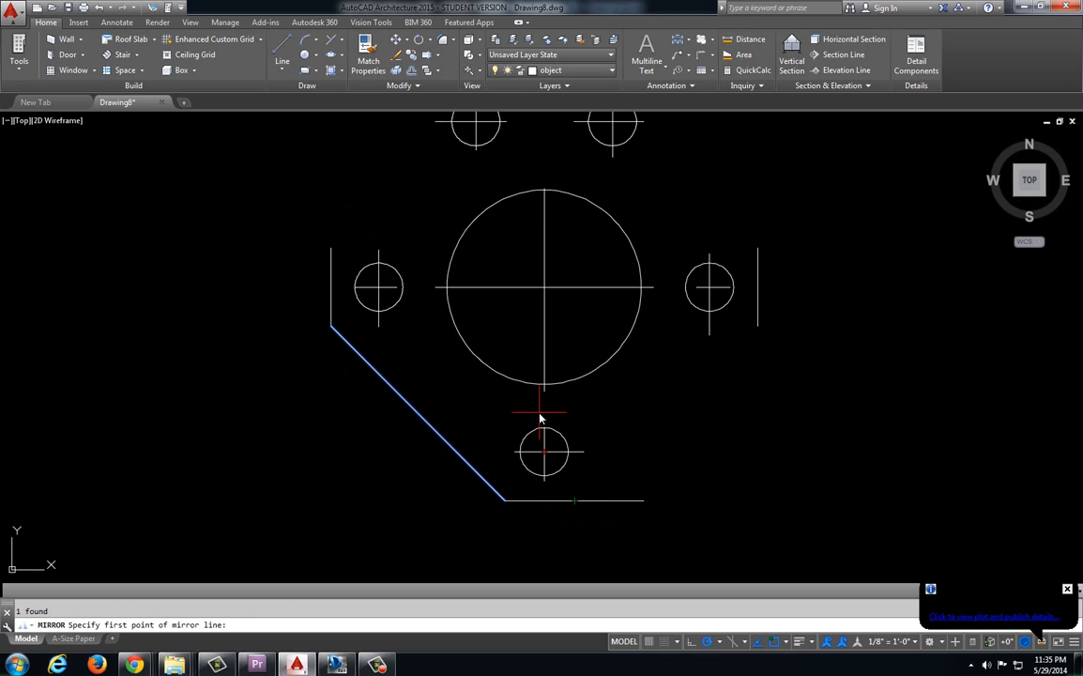
left_click(545, 352)
key("Return")
key("Escape")
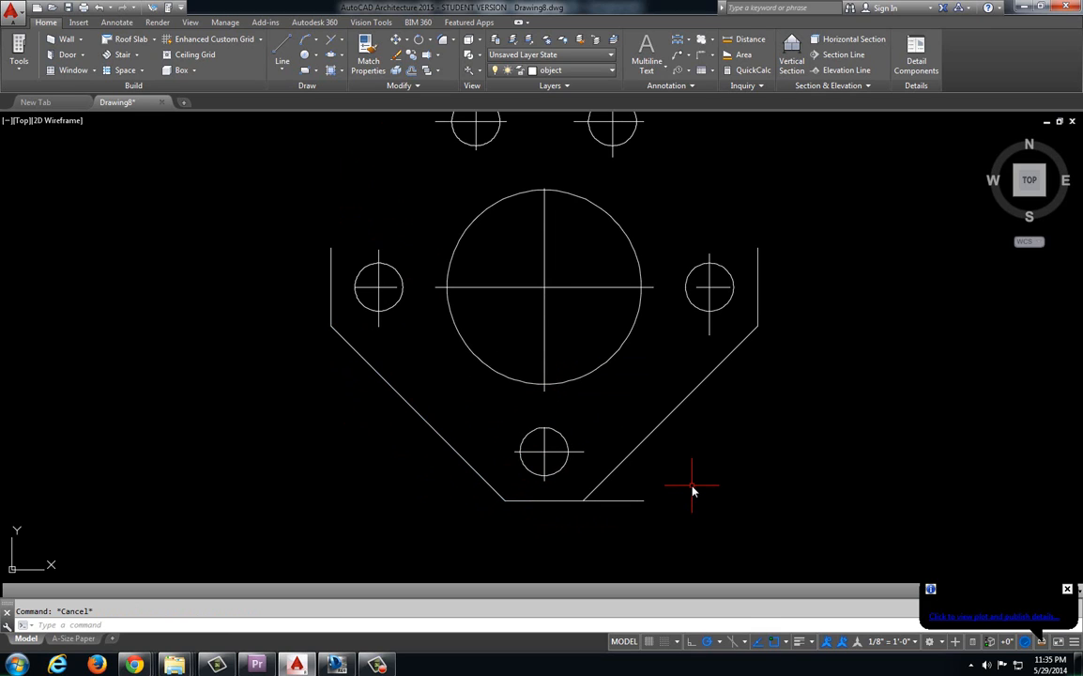
Step: Trim the bottom line's overhang beyond the right angled edge
type("trim")
key("Return")
left_click(622, 499)
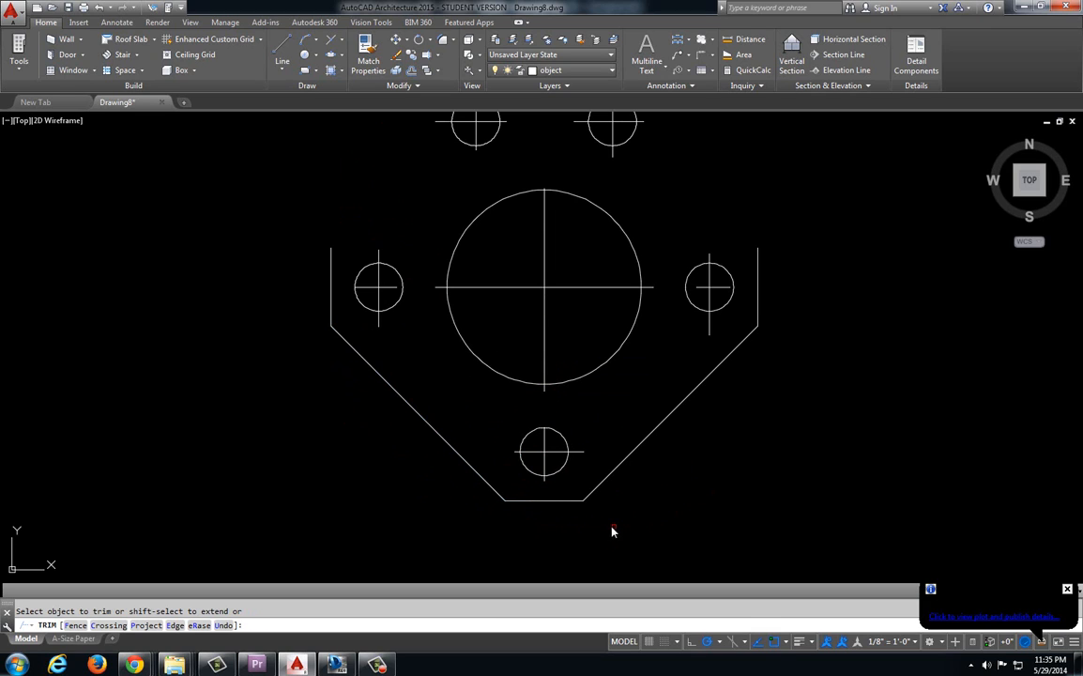
scroll(562, 431, "down", 2)
key("Escape")
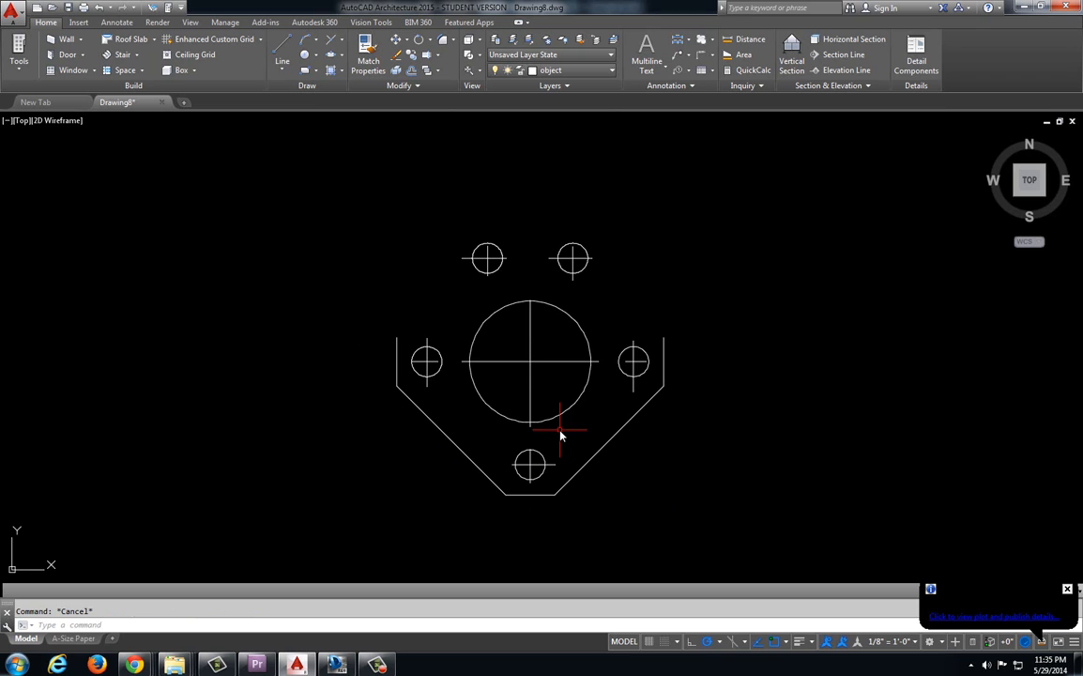
Step: Switch to Design Review and examine the upper outline around the two top holes and the R1.25 side arcs
key("alt+Tab")
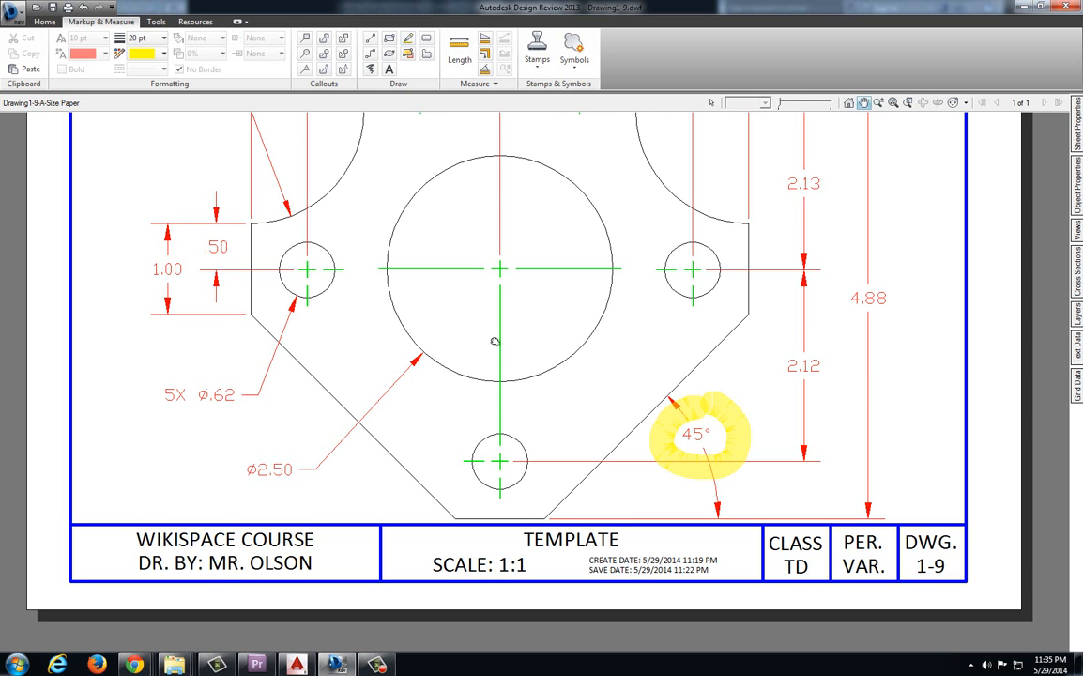
scroll(489, 354, "up", 3)
scroll(489, 354, "down", 2)
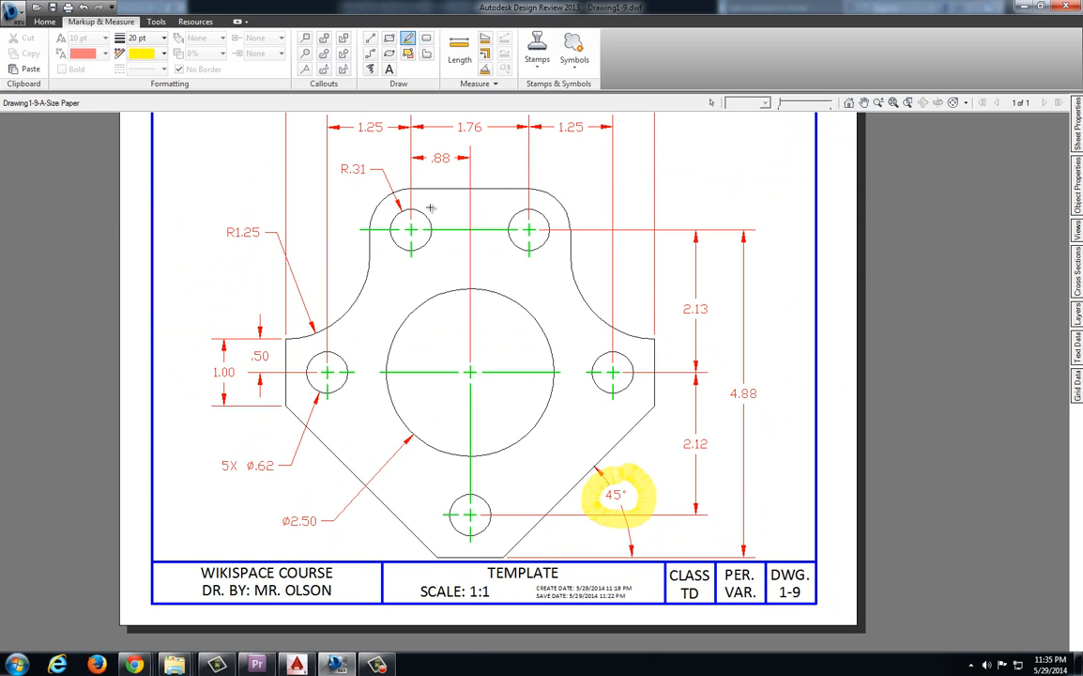
scroll(412, 250, "up", 3)
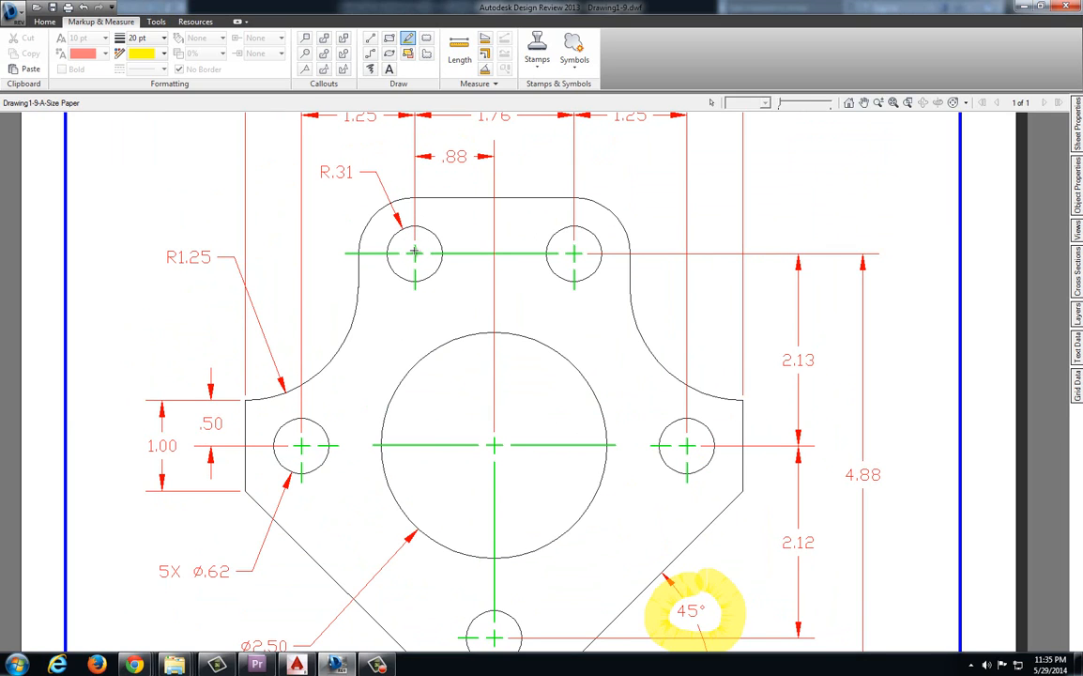
middle_click_drag(414, 251, 408, 257)
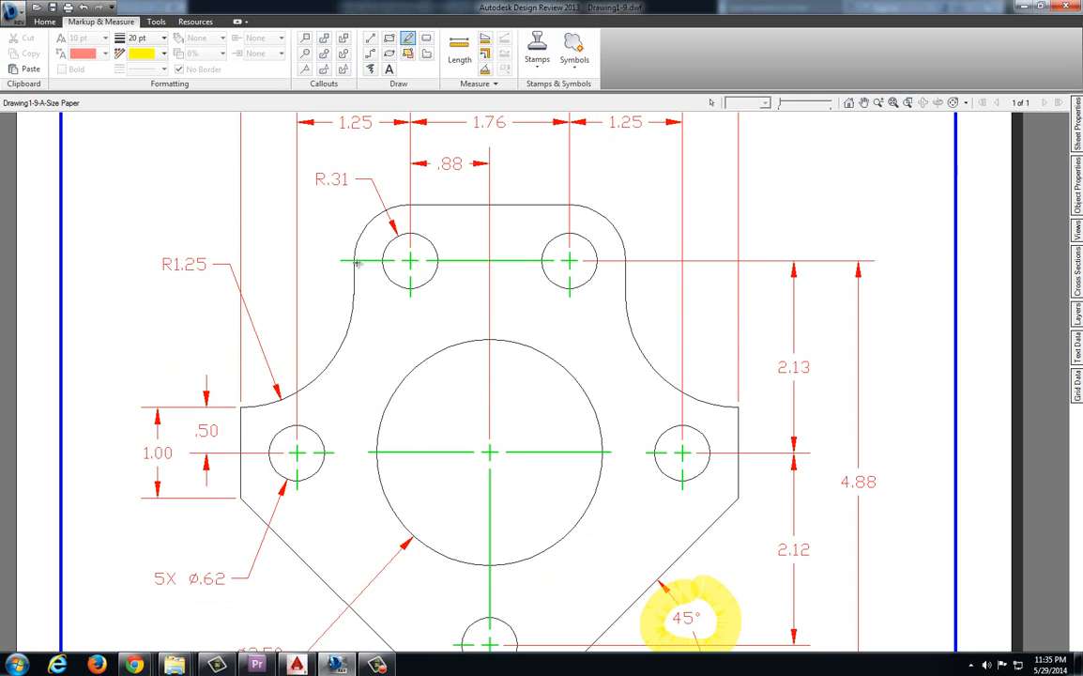
scroll(480, 242, "down", 3)
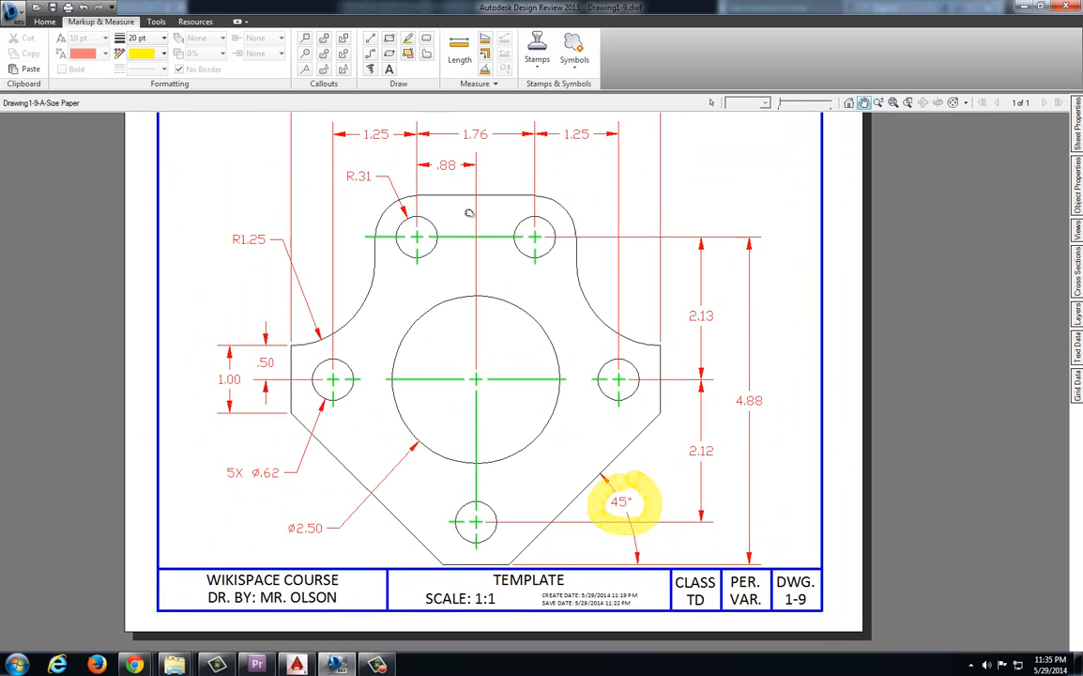
middle_click_drag(546, 301, 537, 371)
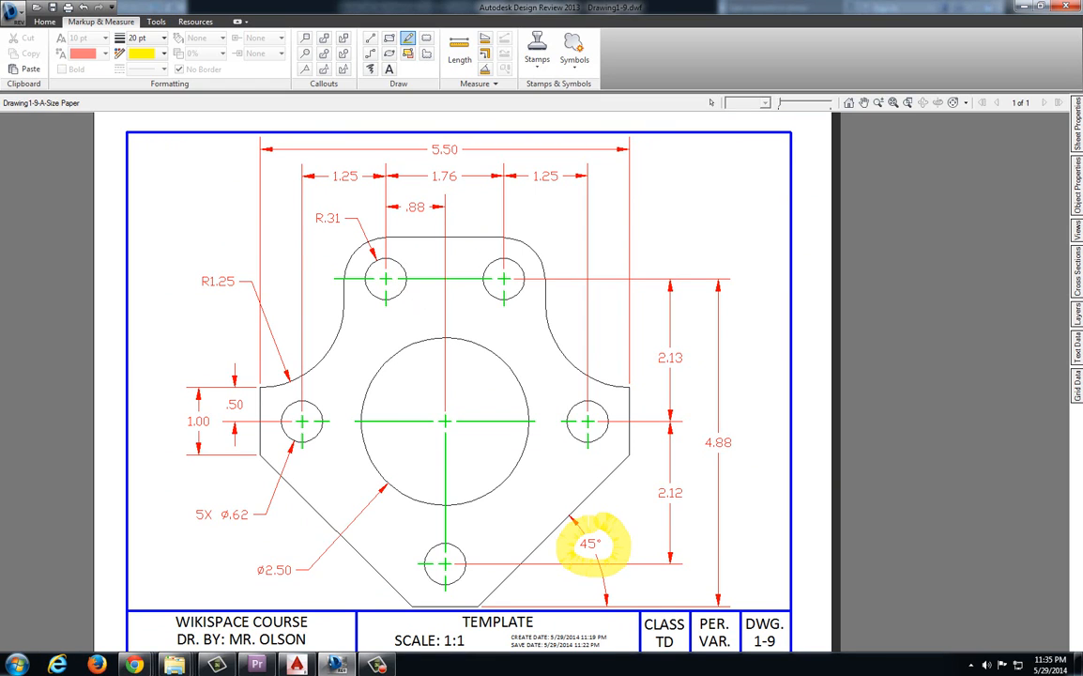
middle_click_drag(525, 318, 476, 315)
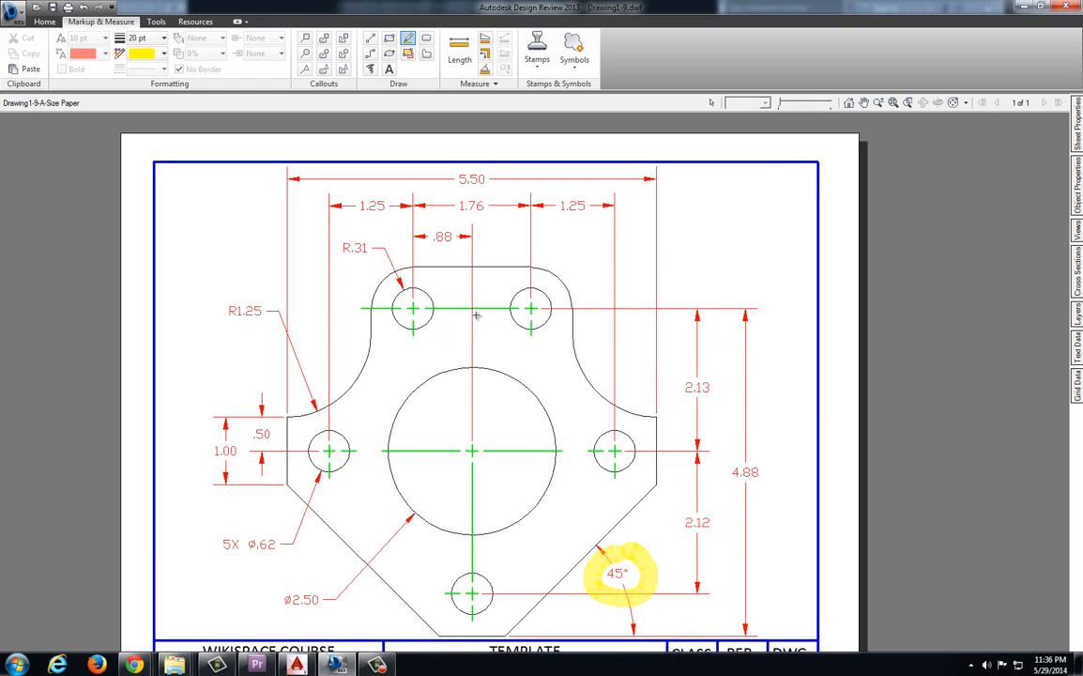
scroll(378, 310, "up", 1)
scroll(373, 307, "up", 1)
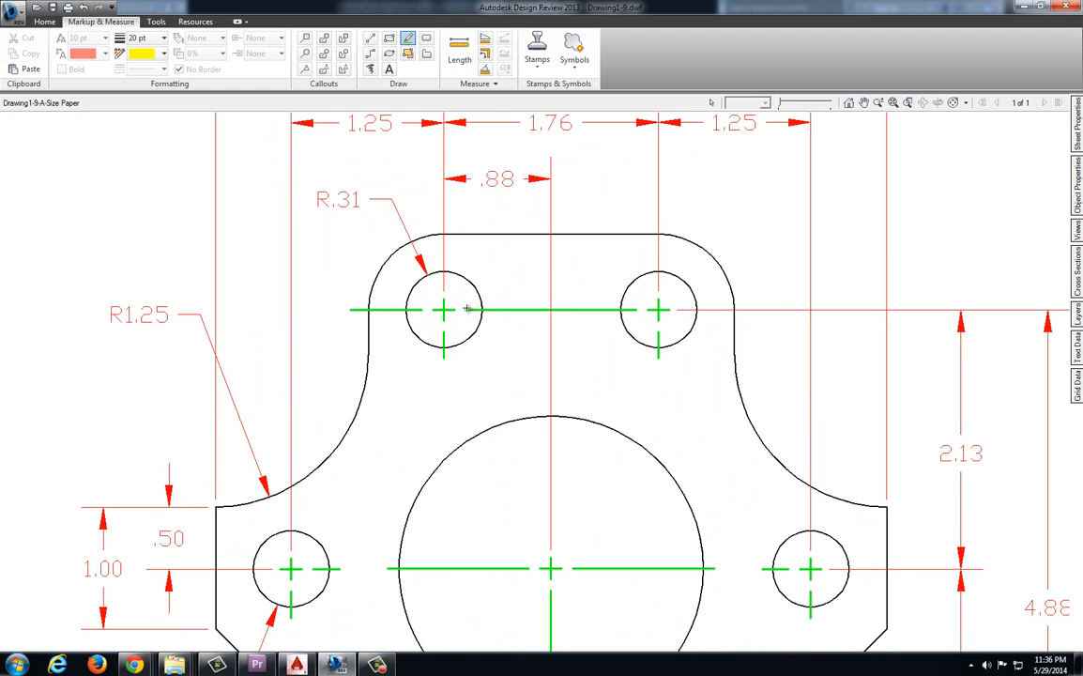
middle_click_drag(623, 318, 661, 231)
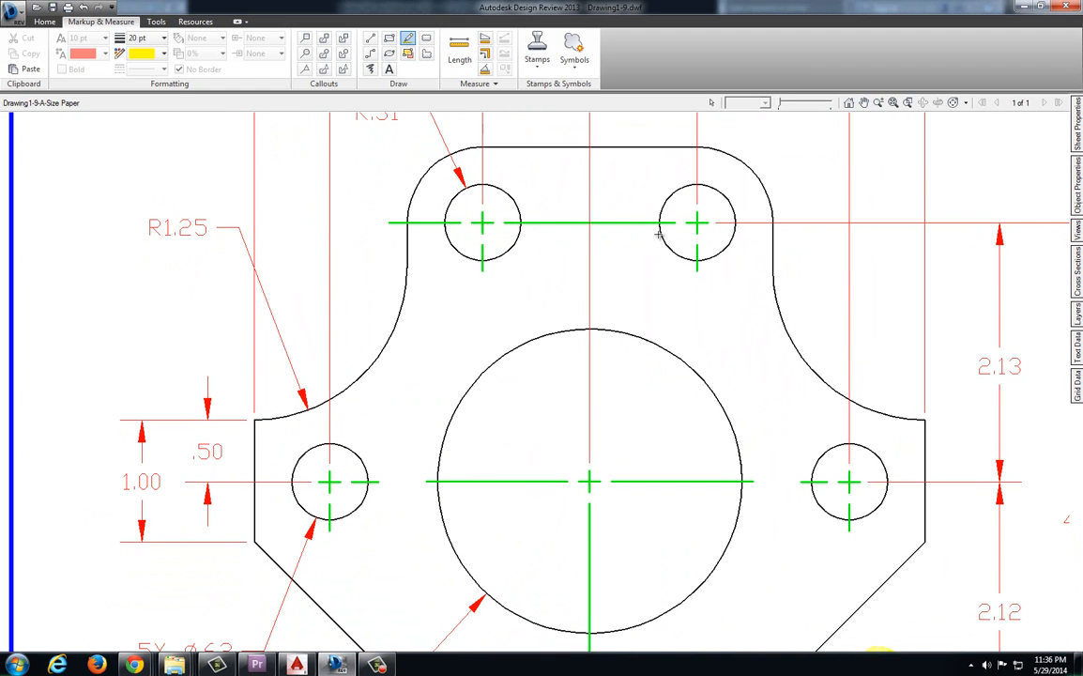
left_click(370, 54)
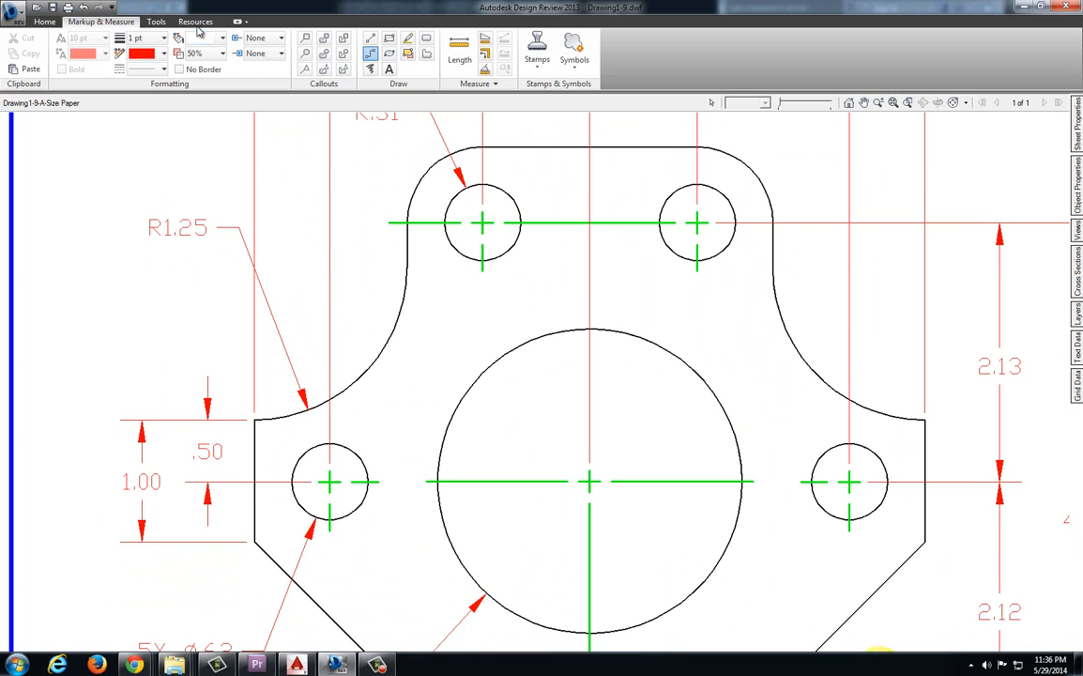
left_click(162, 58)
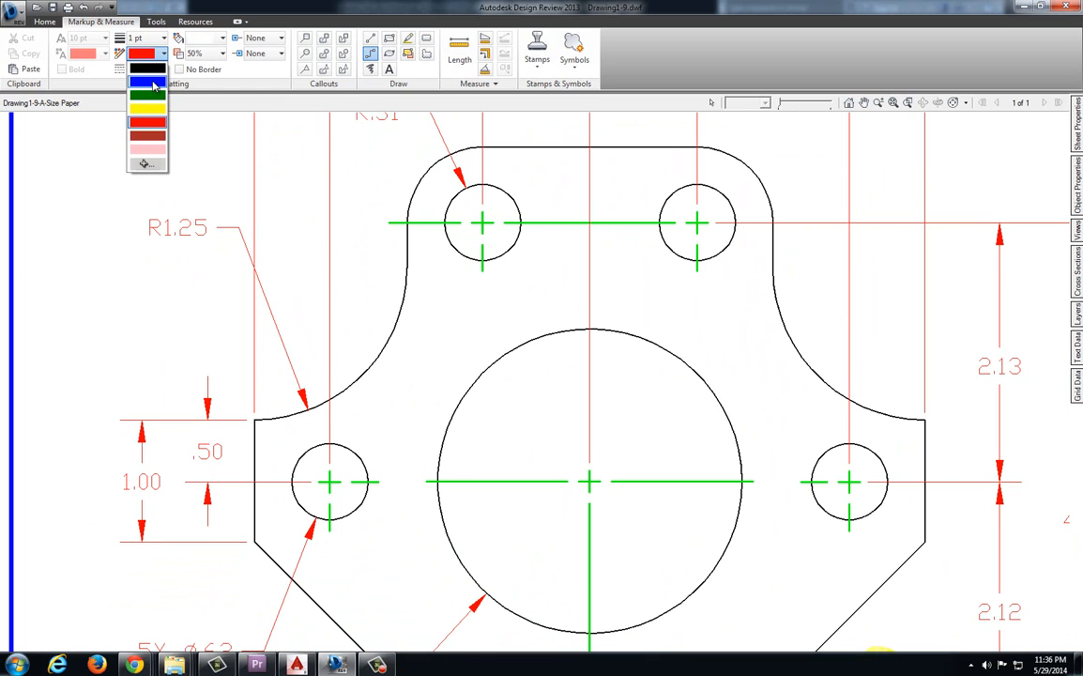
left_click(141, 82)
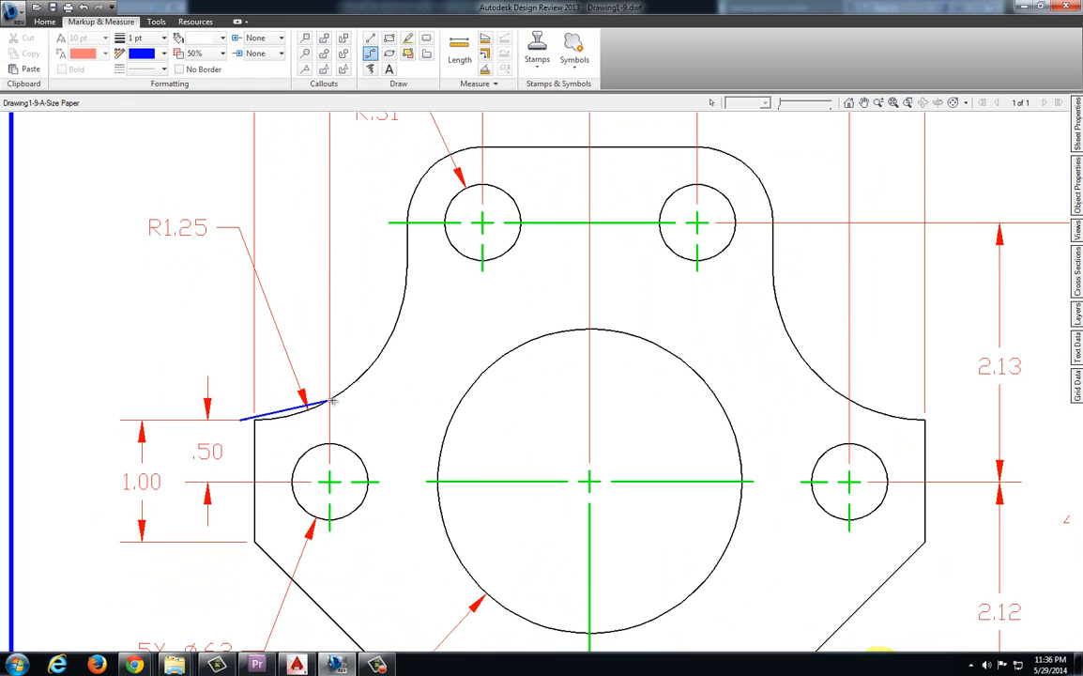
left_click(369, 68)
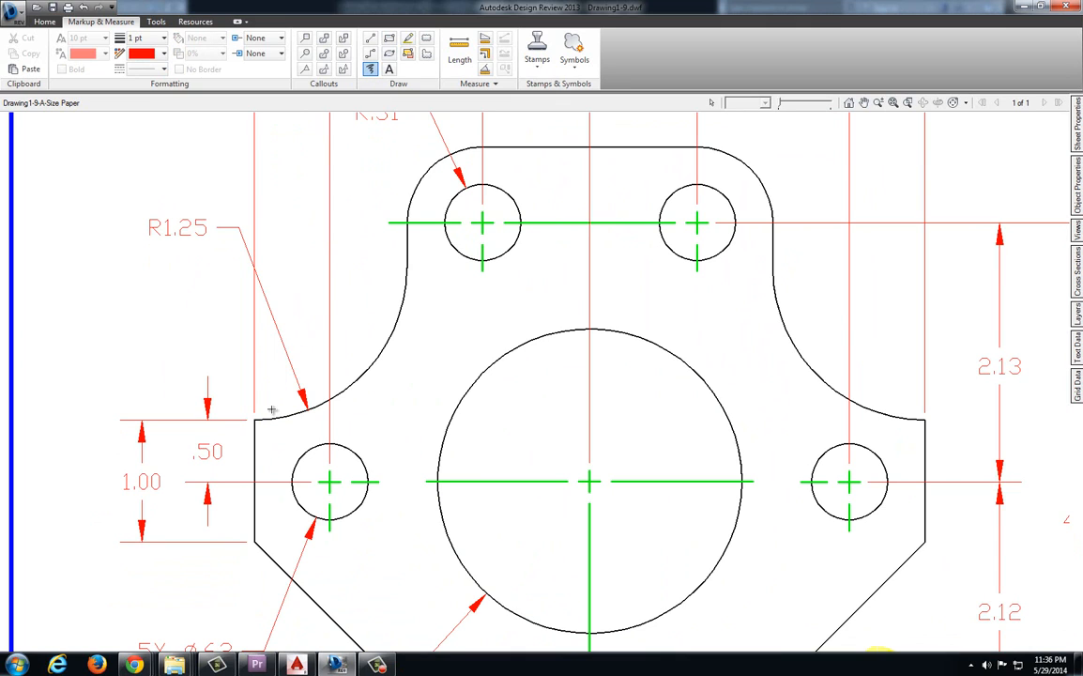
mouse_move(233, 423)
left_mouse_down()
mouse_move(316, 410)
mouse_move(375, 358)
mouse_move(418, 262)
left_mouse_up()
key("Escape")
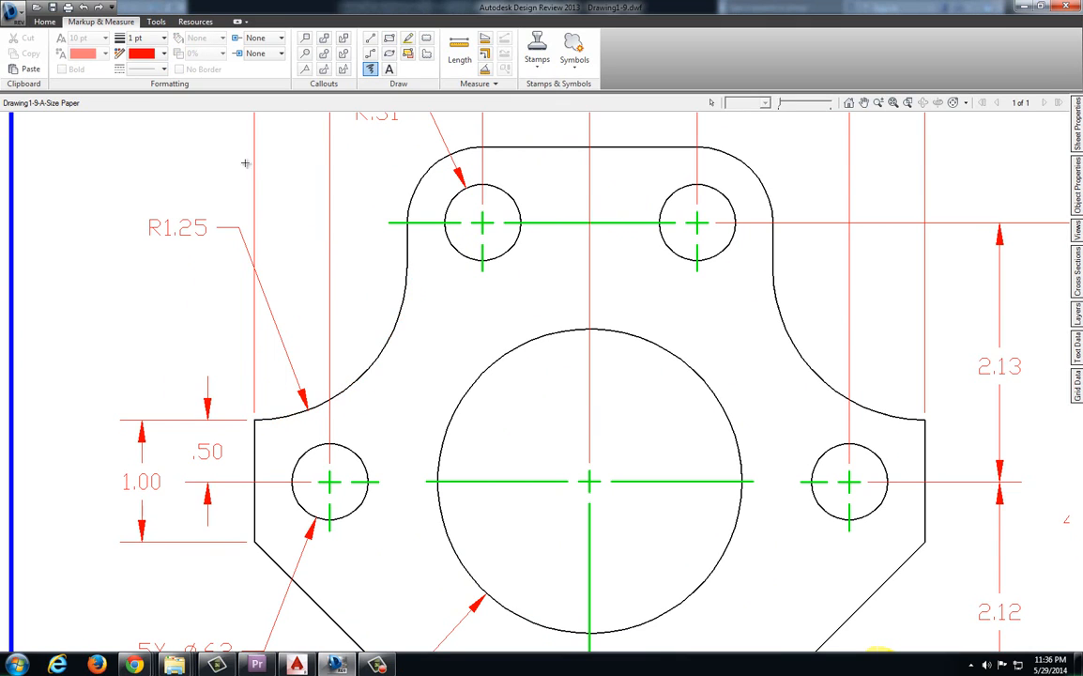
Step: Trace the left upper outline freehand in green at 3 pt, from the R1.25 arc's lower end around the rounded top corner
left_click(163, 54)
left_click(149, 94)
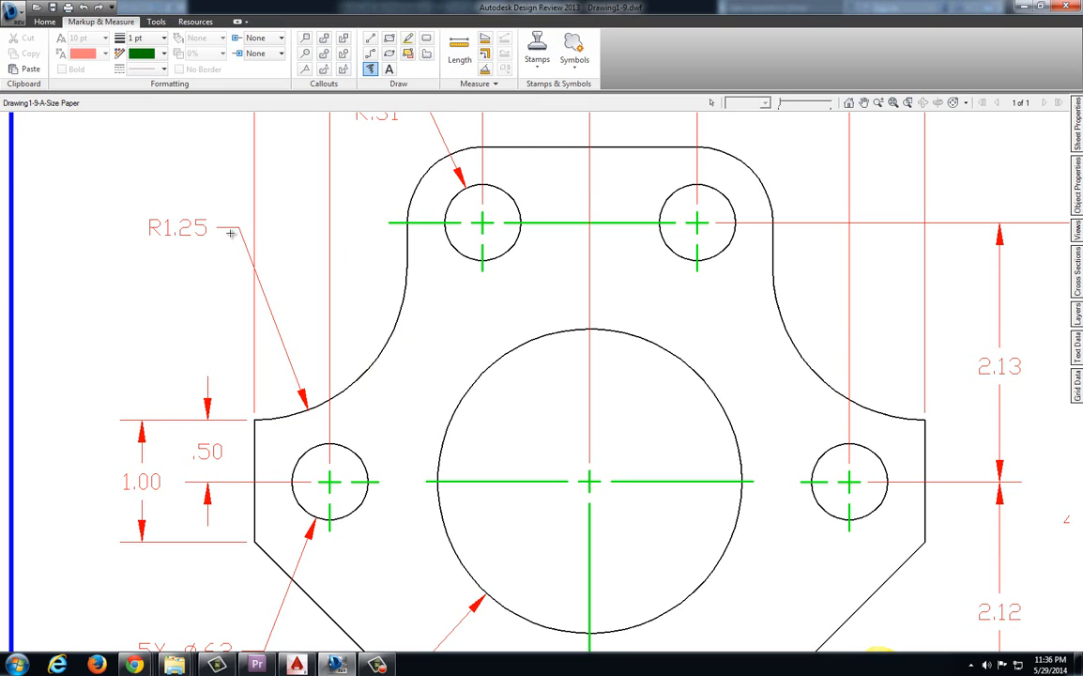
left_click(155, 39)
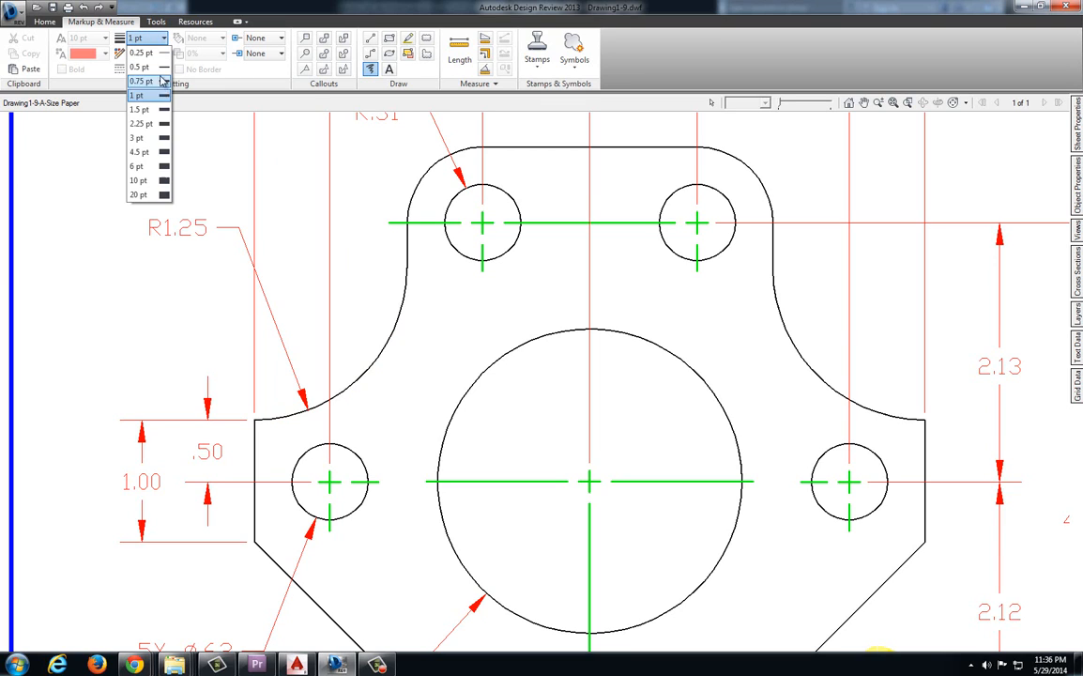
left_click(151, 138)
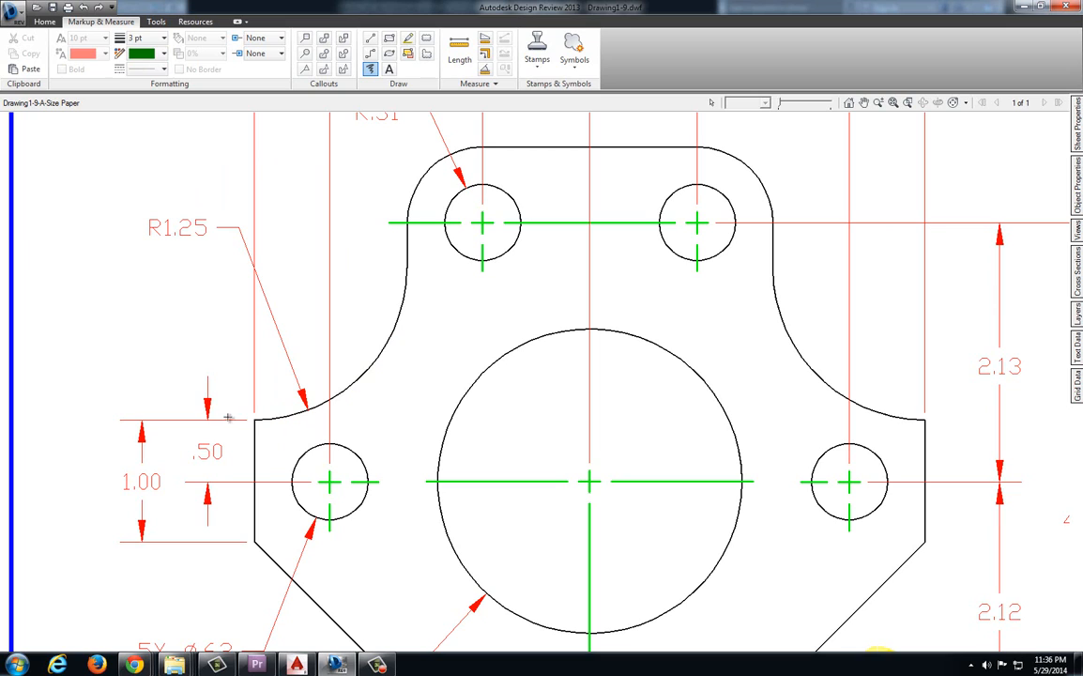
mouse_move(229, 418)
left_mouse_down()
mouse_move(324, 403)
mouse_move(372, 362)
mouse_move(410, 300)
mouse_move(410, 197)
mouse_move(428, 168)
mouse_move(483, 147)
mouse_move(444, 158)
mouse_move(410, 225)
left_mouse_up()
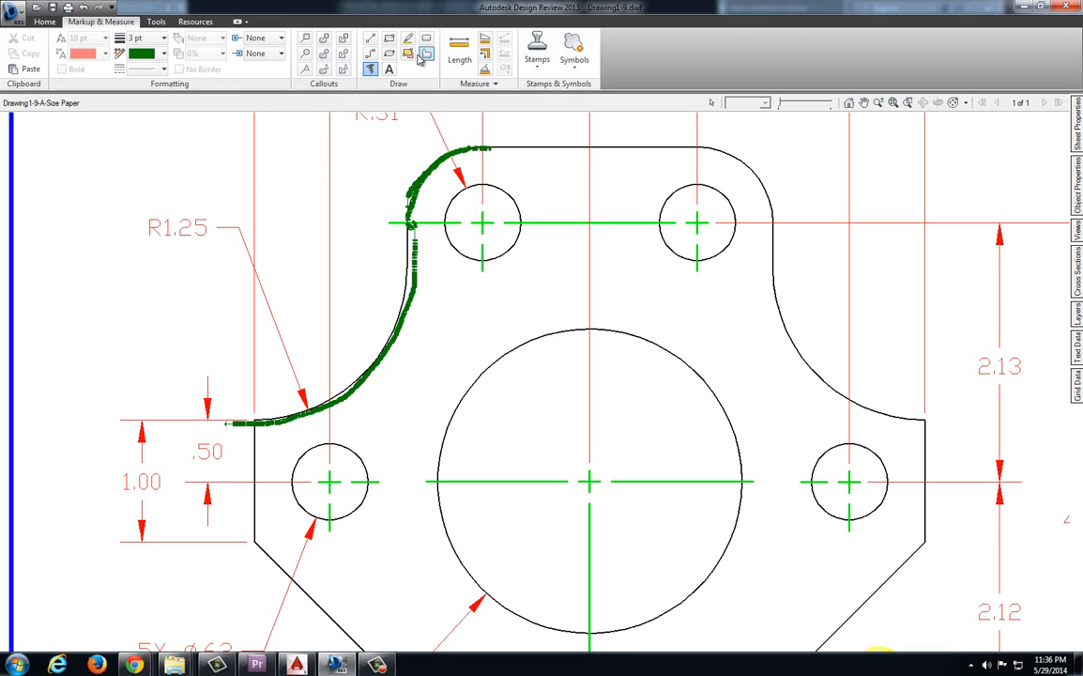
Step: Circle the point where the R1.25 arc side meets the rounded top-left corner with a dark red freehand markup
left_click(151, 53)
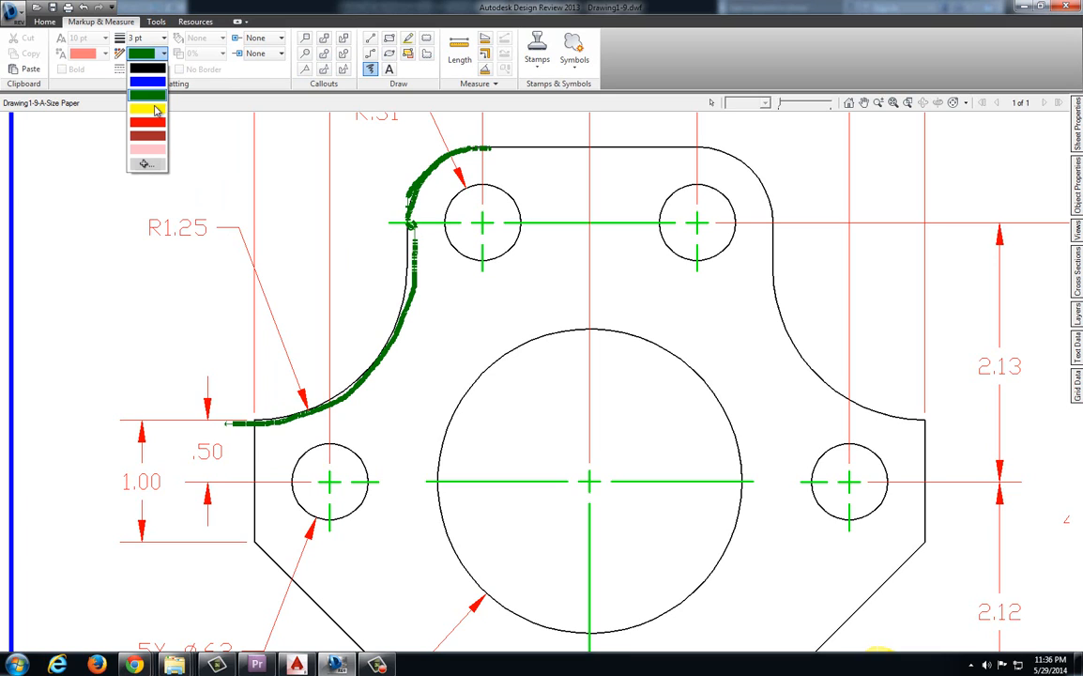
left_click(150, 135)
mouse_move(410, 221)
left_mouse_down()
mouse_move(399, 222)
mouse_move(409, 225)
left_mouse_up()
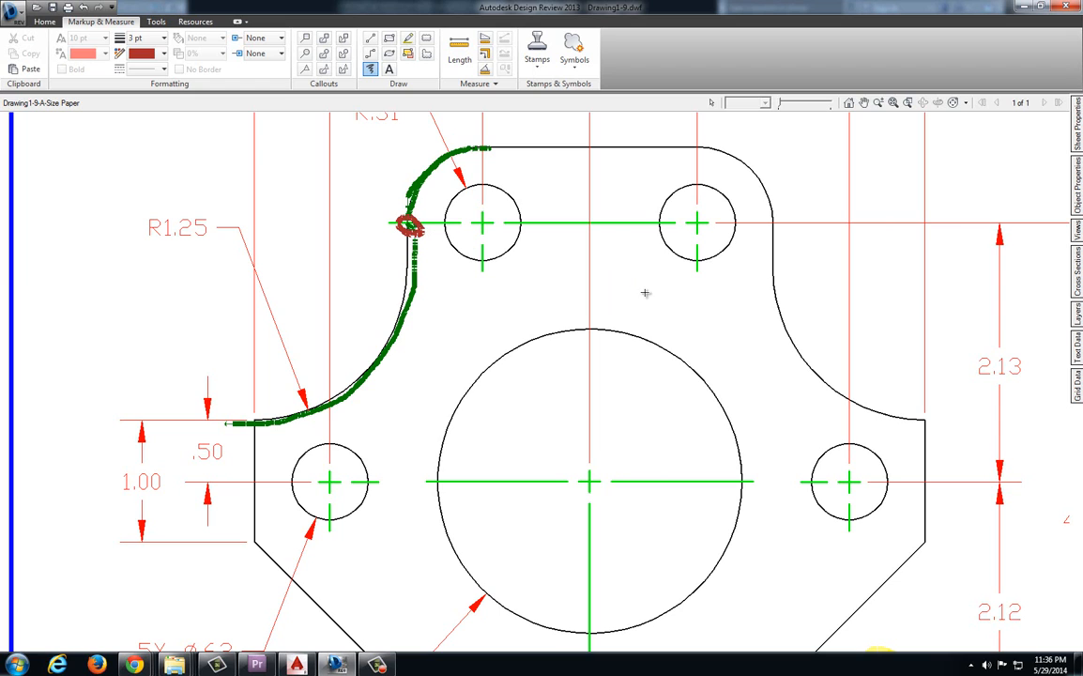
Step: Mark the R1.25 arc's lower end and sketch the full circle the arc belongs to in dark red
scroll(635, 276, "down", 2)
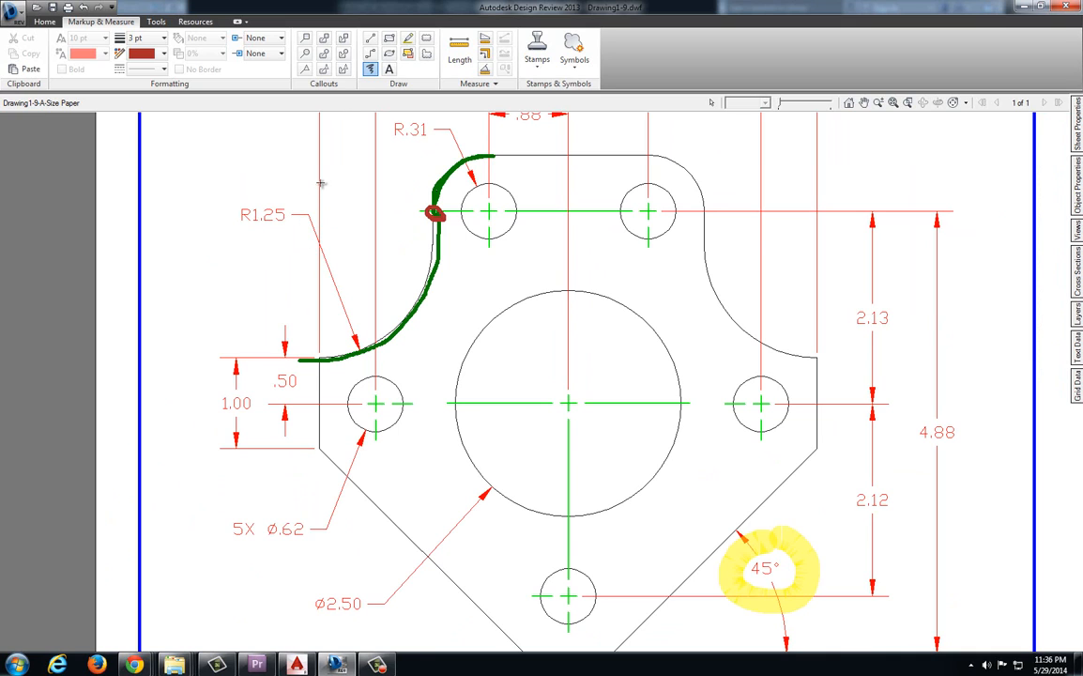
mouse_move(321, 184)
left_mouse_down()
mouse_move(243, 166)
mouse_move(259, 235)
mouse_move(346, 193)
mouse_move(312, 174)
left_mouse_up()
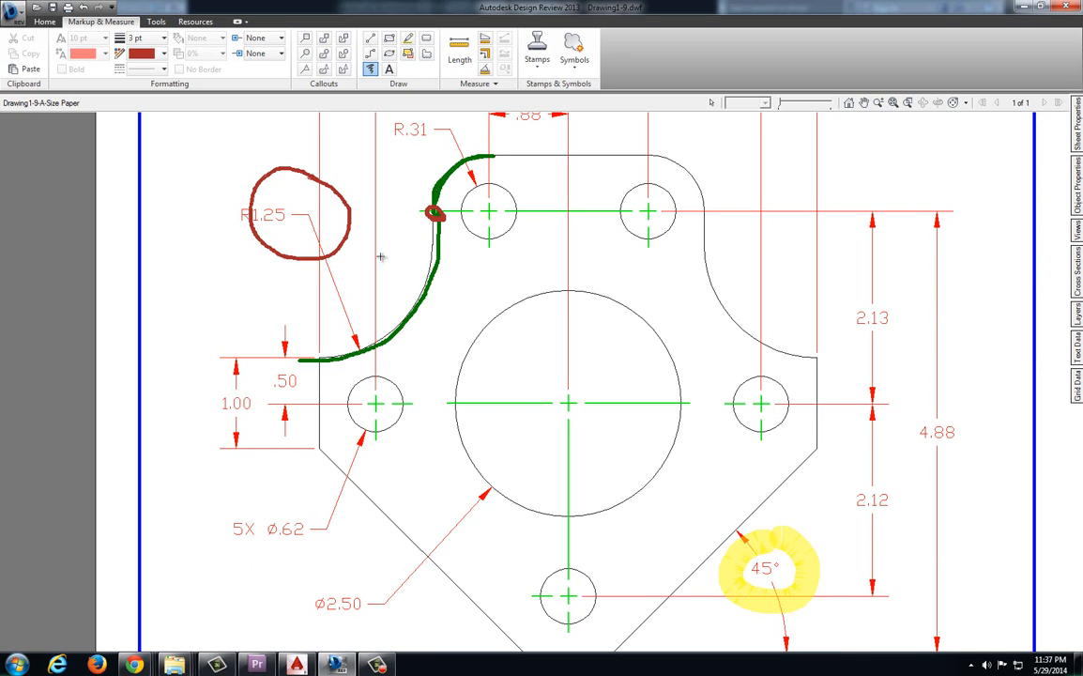
key("ctrl+z")
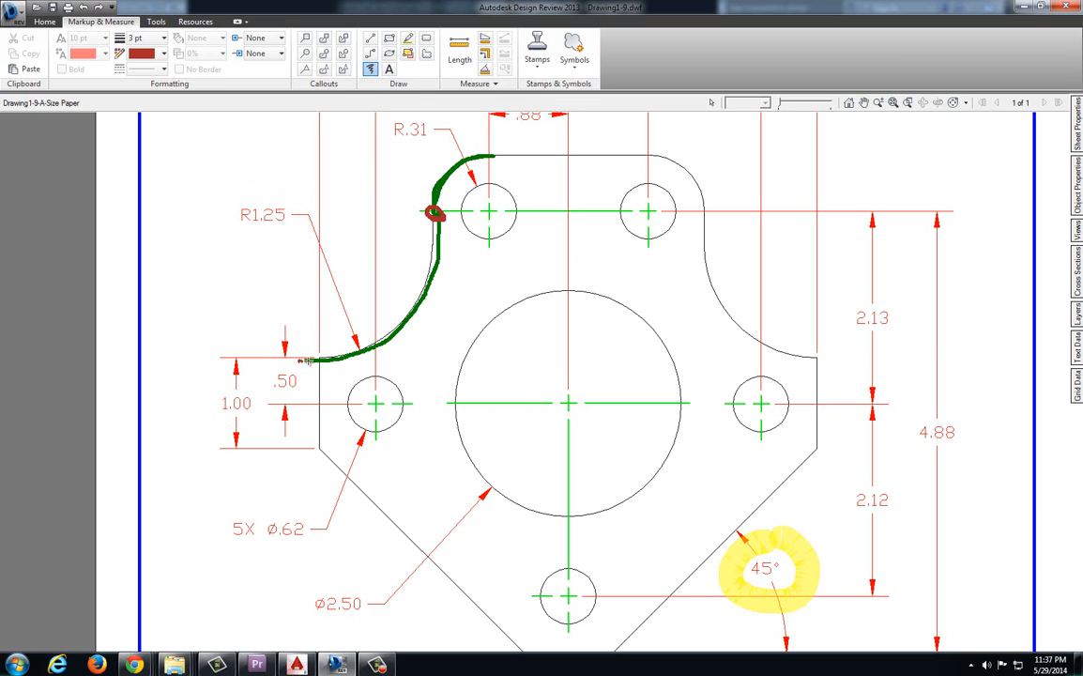
mouse_move(306, 360)
left_mouse_down()
mouse_move(343, 355)
mouse_move(390, 311)
mouse_move(432, 227)
mouse_move(418, 170)
mouse_move(305, 132)
mouse_move(237, 157)
mouse_move(229, 237)
mouse_move(266, 343)
mouse_move(287, 357)
mouse_move(355, 363)
left_mouse_up()
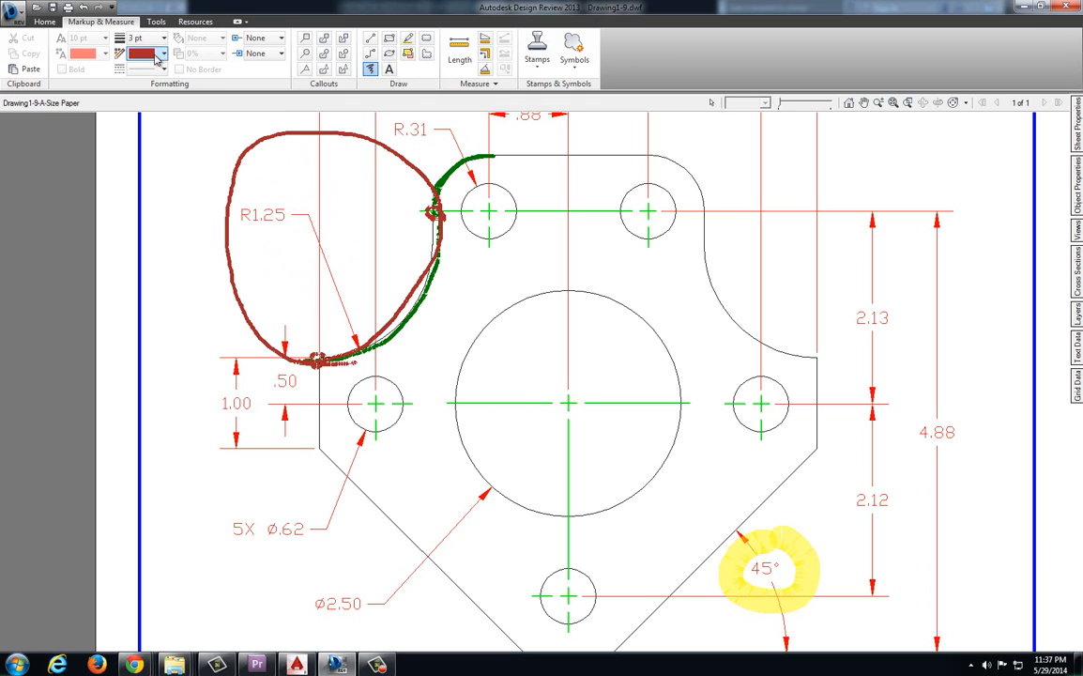
Step: Sketch the vertical and horizontal radius lines of the R1.25 circle in yellow, and circle its centre and the R1.25 label
left_click(143, 53)
left_click(141, 131)
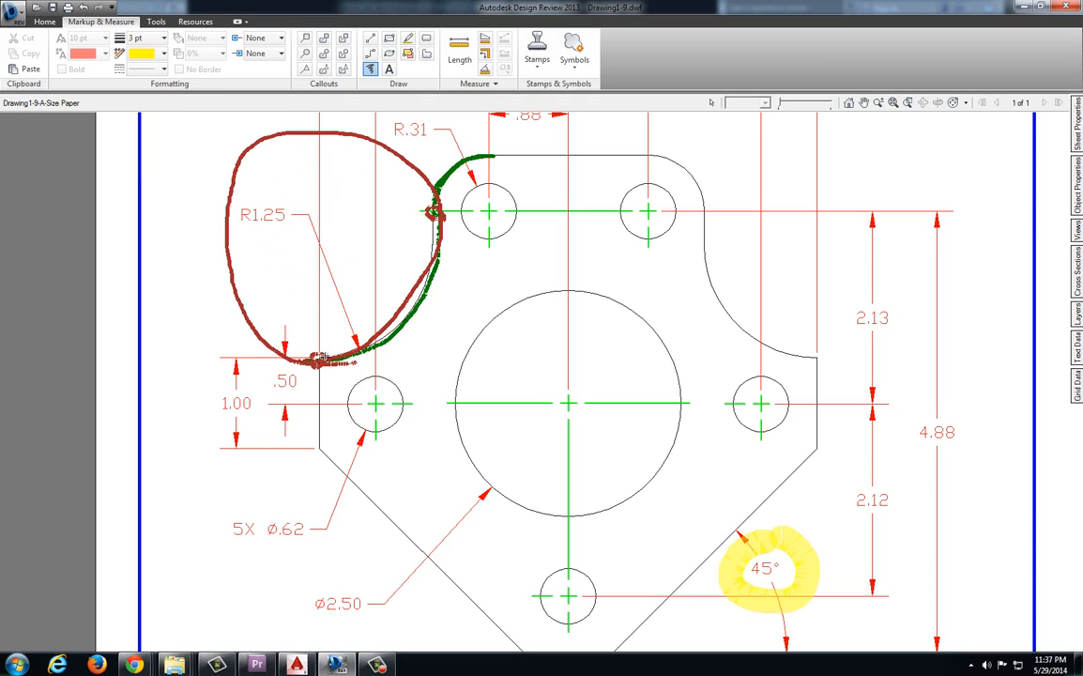
mouse_move(324, 357)
left_mouse_down()
mouse_move(319, 227)
mouse_move(357, 214)
mouse_move(438, 215)
left_mouse_up()
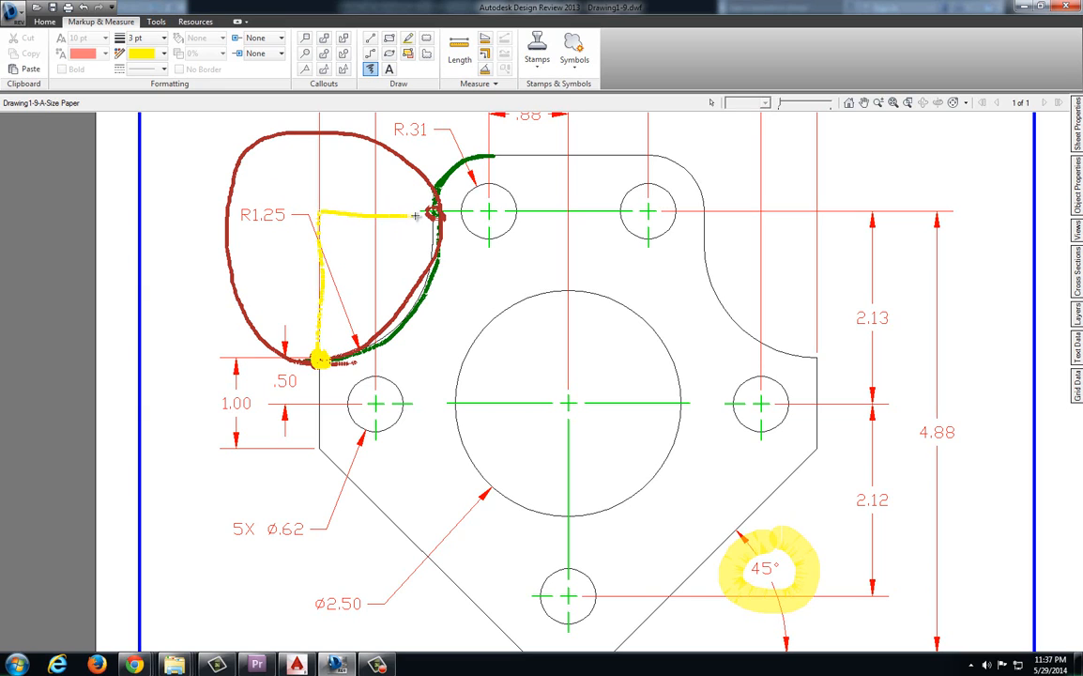
mouse_move(321, 213)
left_mouse_down()
mouse_move(312, 208)
mouse_move(322, 208)
left_mouse_up()
mouse_move(290, 197)
left_mouse_down()
mouse_move(230, 208)
mouse_move(281, 236)
mouse_move(293, 199)
left_mouse_up()
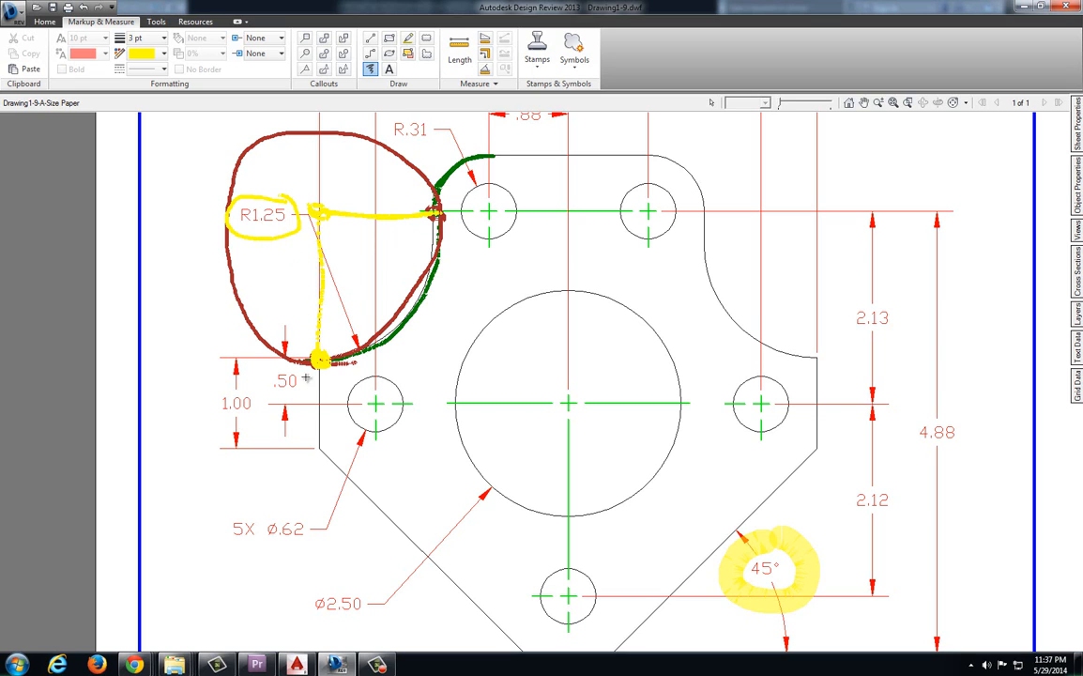
Step: Switch to AutoCAD and make Construction Line the current layer
left_click(296, 664)
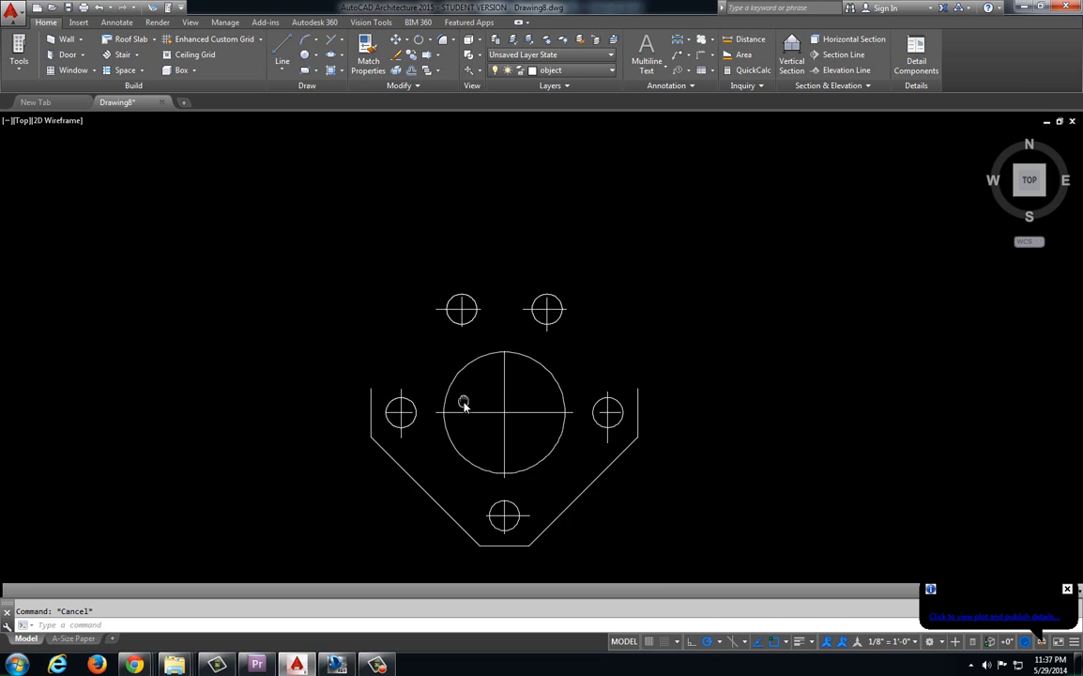
scroll(394, 373, "up", 5)
middle_click_drag(394, 372, 341, 286)
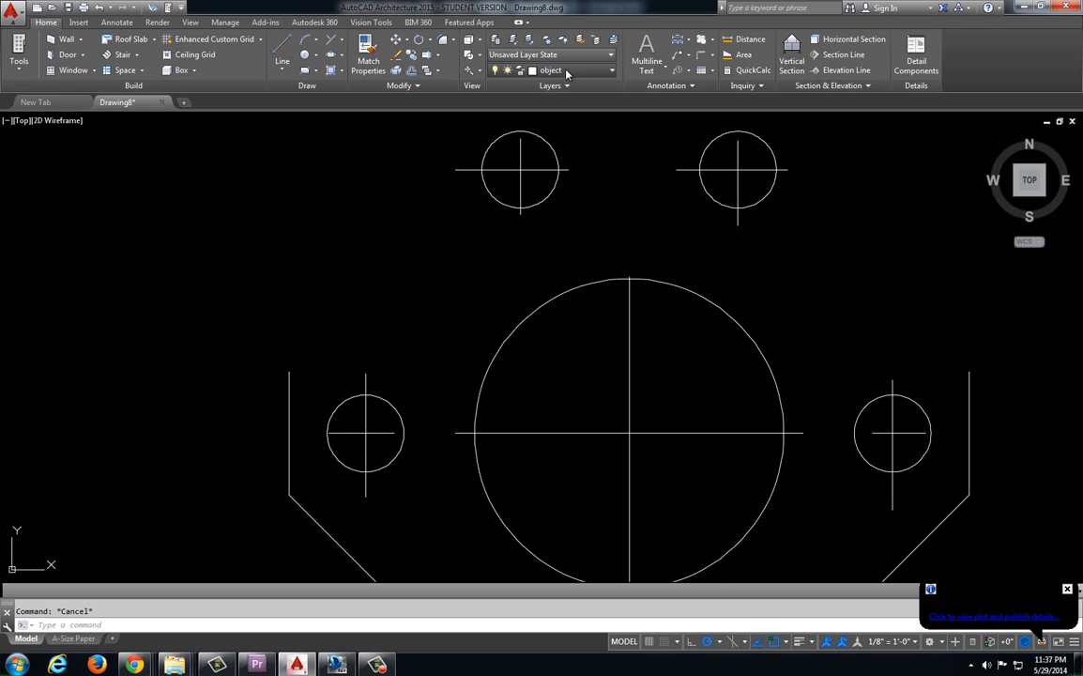
left_click(563, 71)
left_click(572, 132)
Step: Draw a 1.25 vertical construction line upward from the upper end of the left vertical edge
left_click(281, 52)
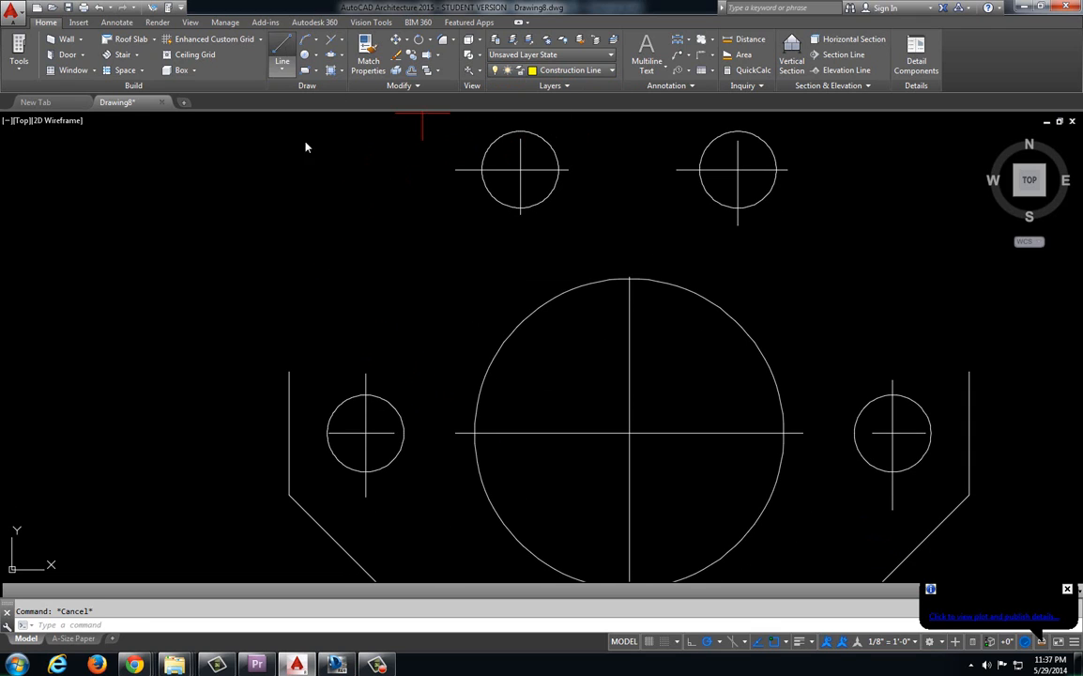
left_click(289, 374)
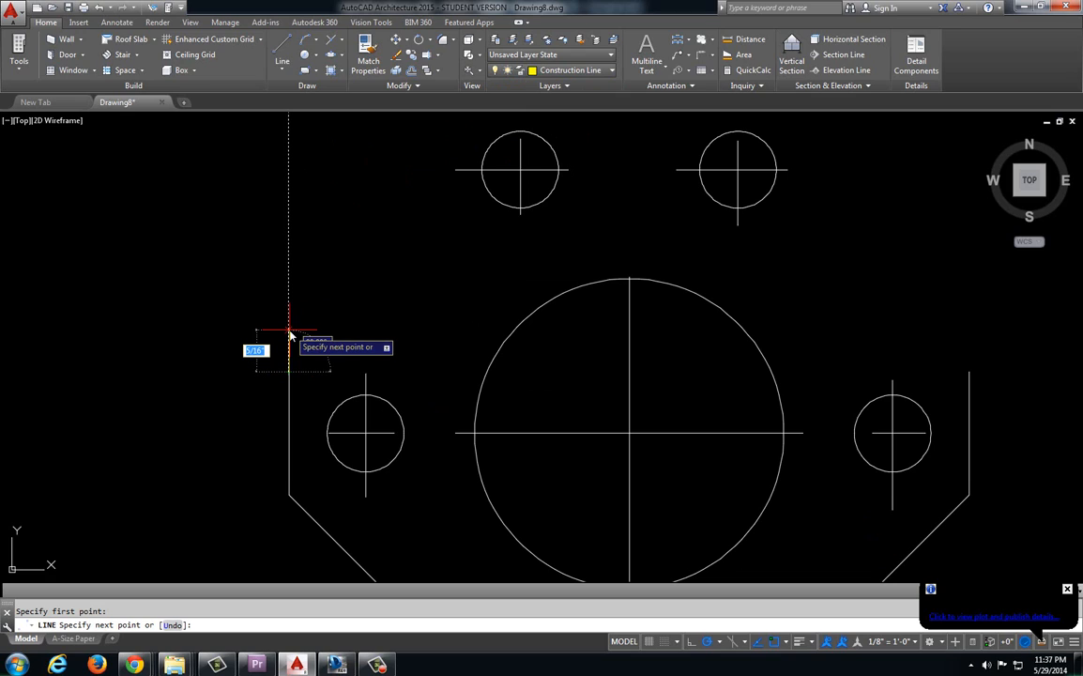
type("1.25")
key("Return")
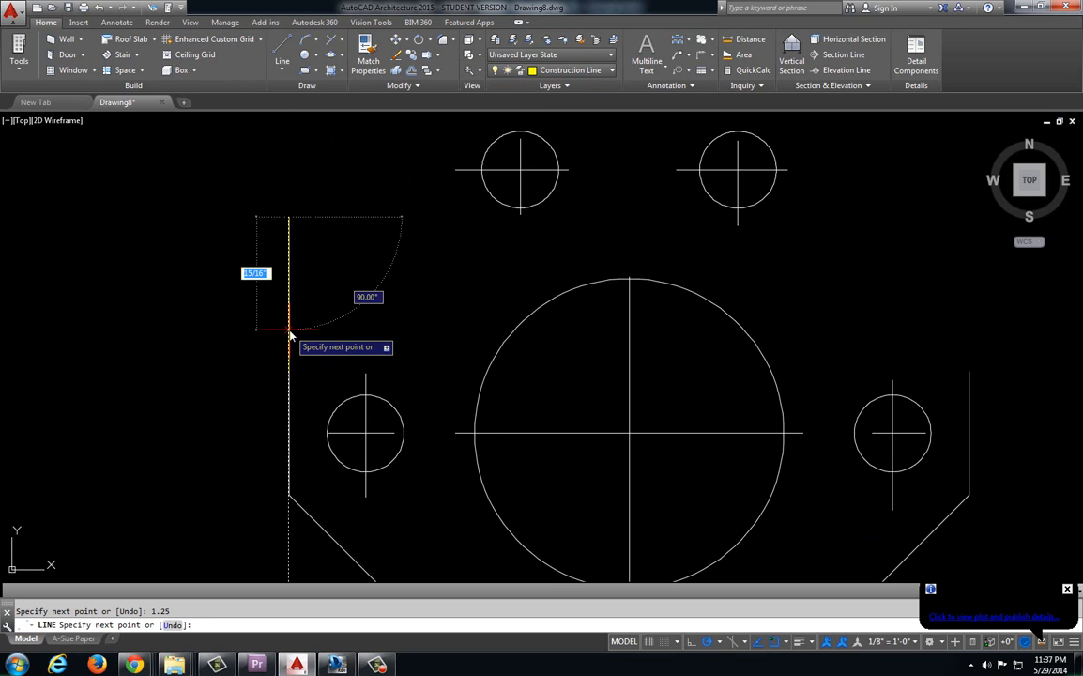
key("Return")
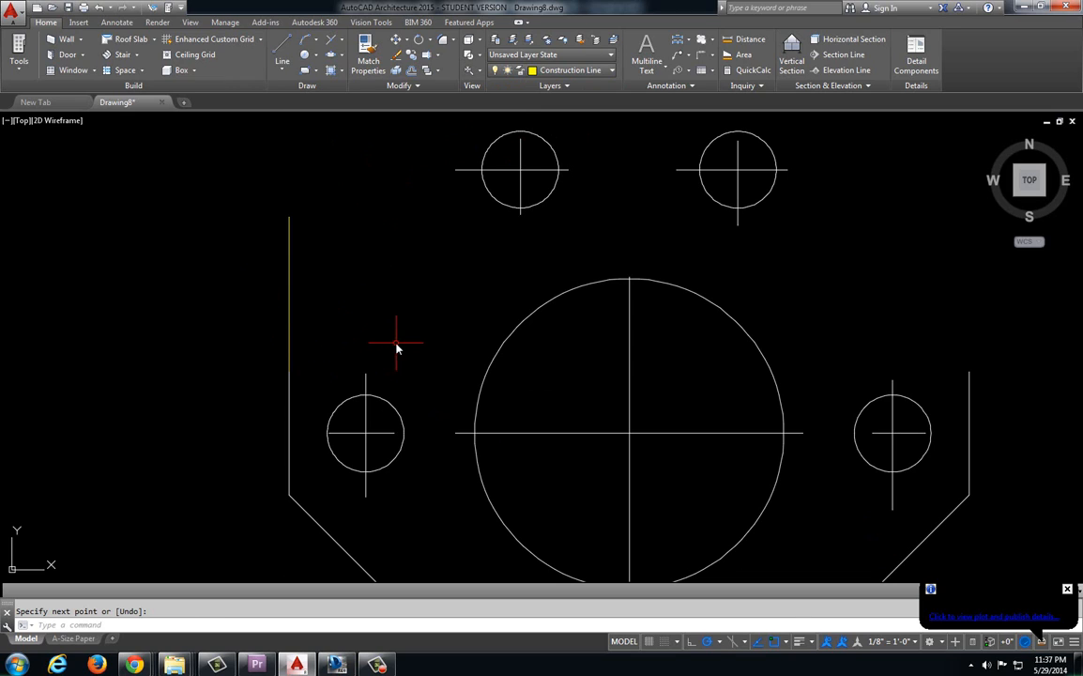
Step: Draw a circle of radius 1.25 centred on the upper end of the vertical construction line
left_click(316, 56)
left_click(329, 75)
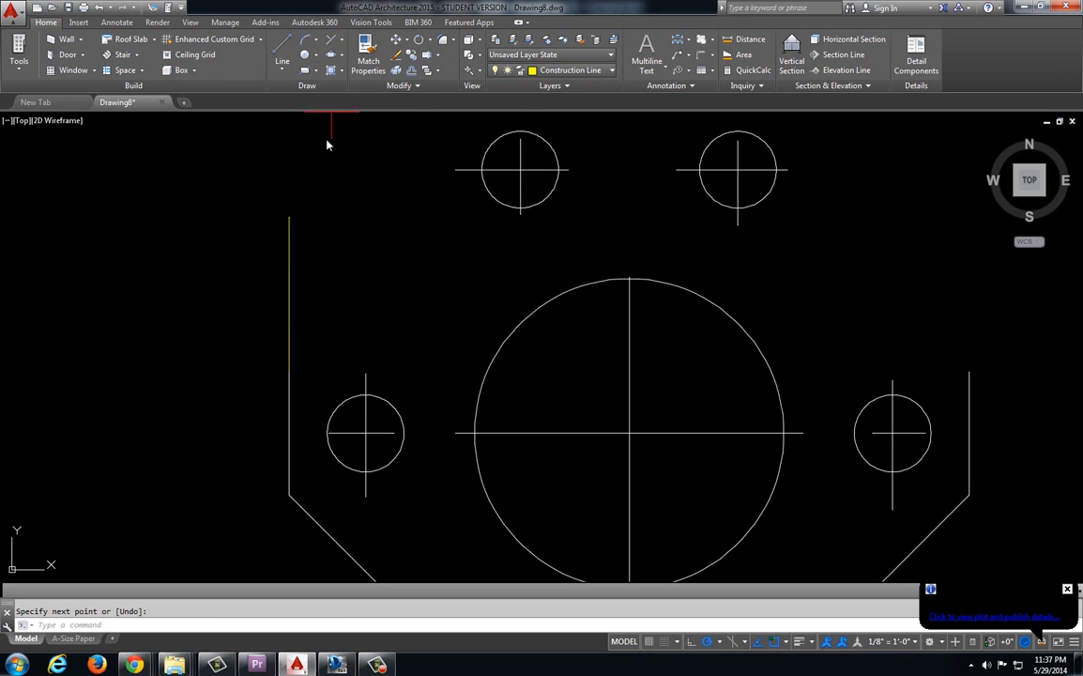
left_click(288, 218)
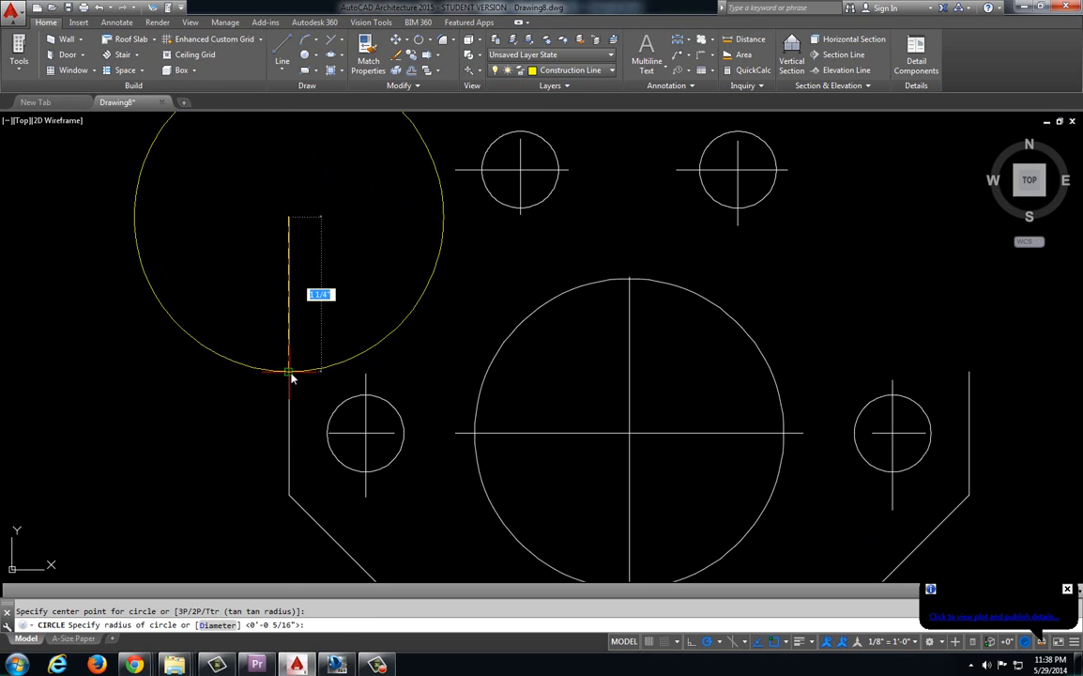
type("1.25")
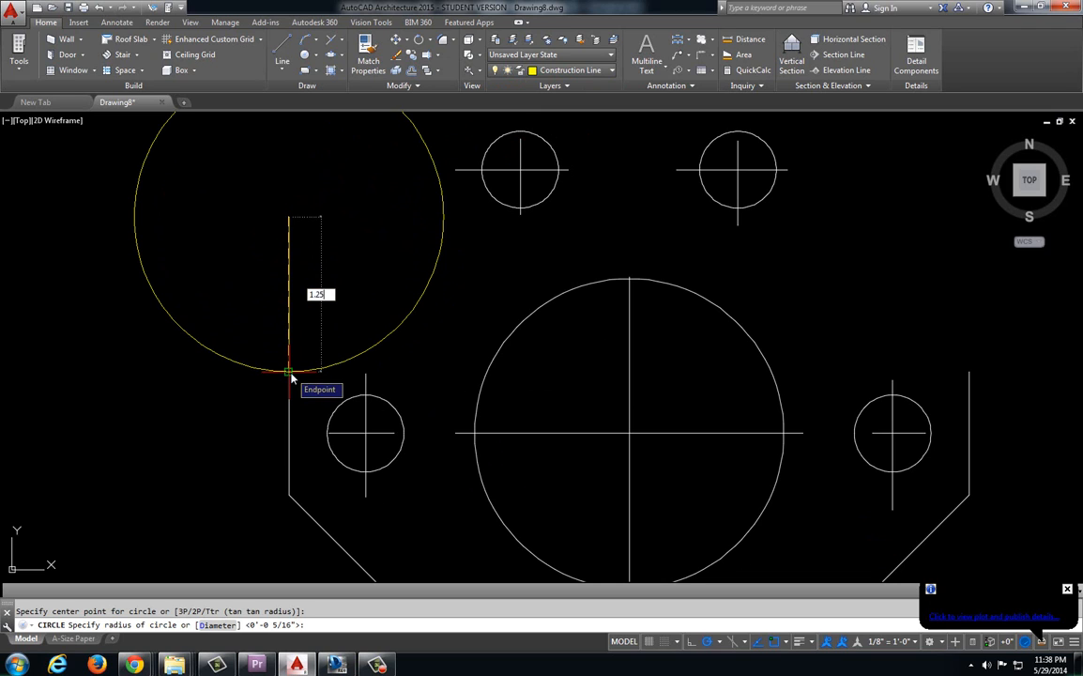
key("Return")
scroll(324, 421, "down", 3)
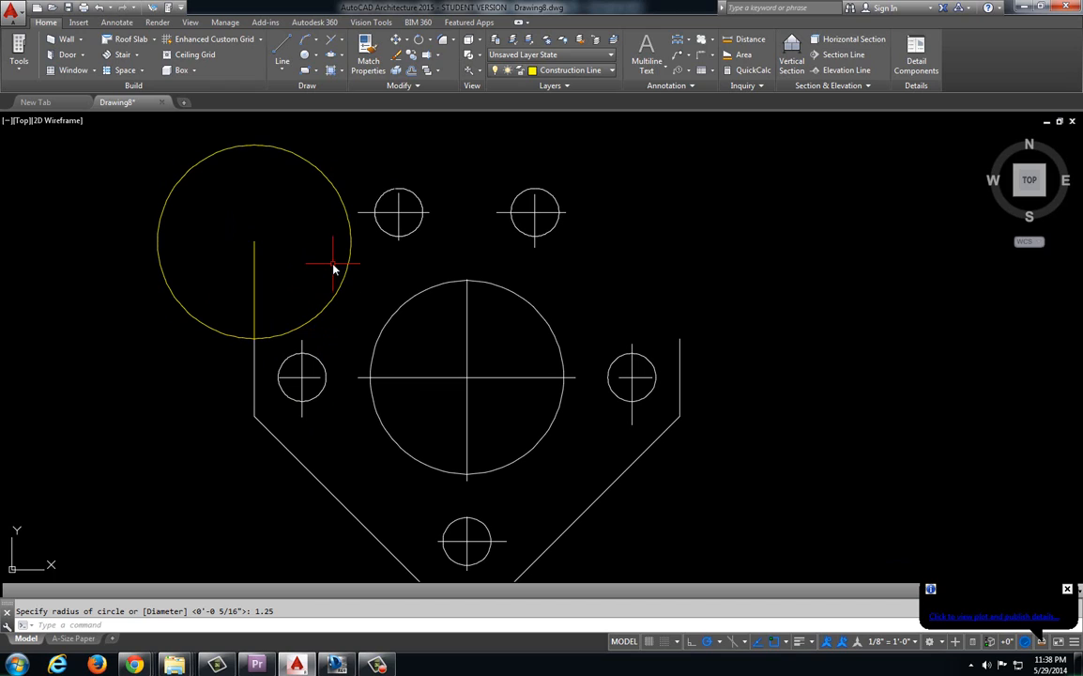
Step: Draw a horizontal construction line from the 1.25 radius circle's centre to its right quadrant
left_click(254, 283)
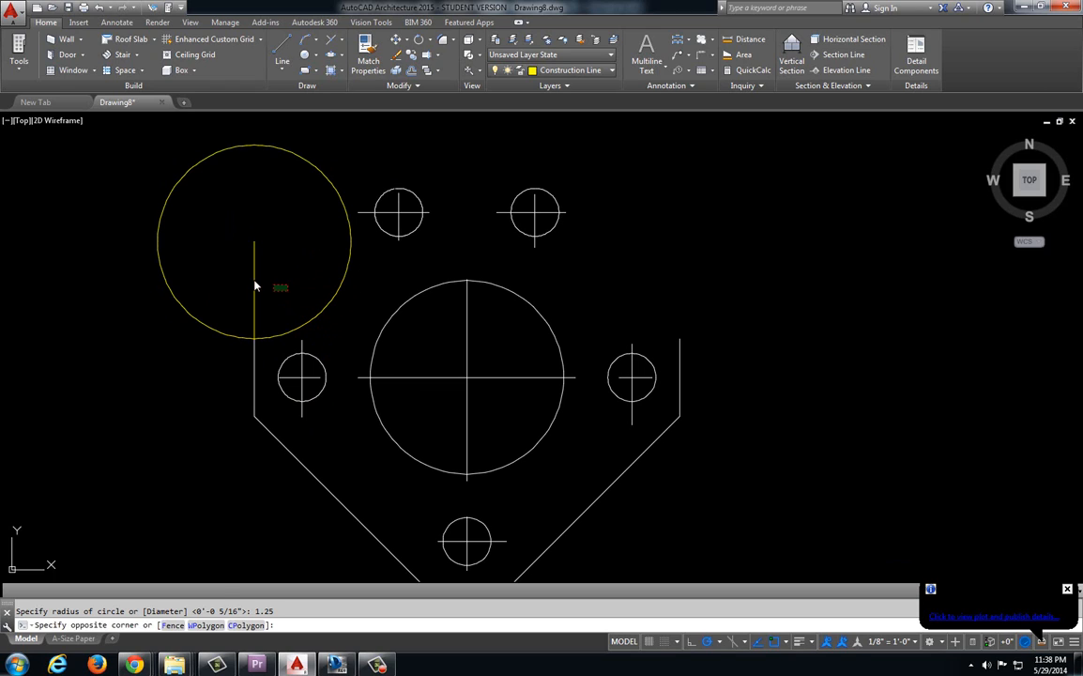
left_click(240, 272)
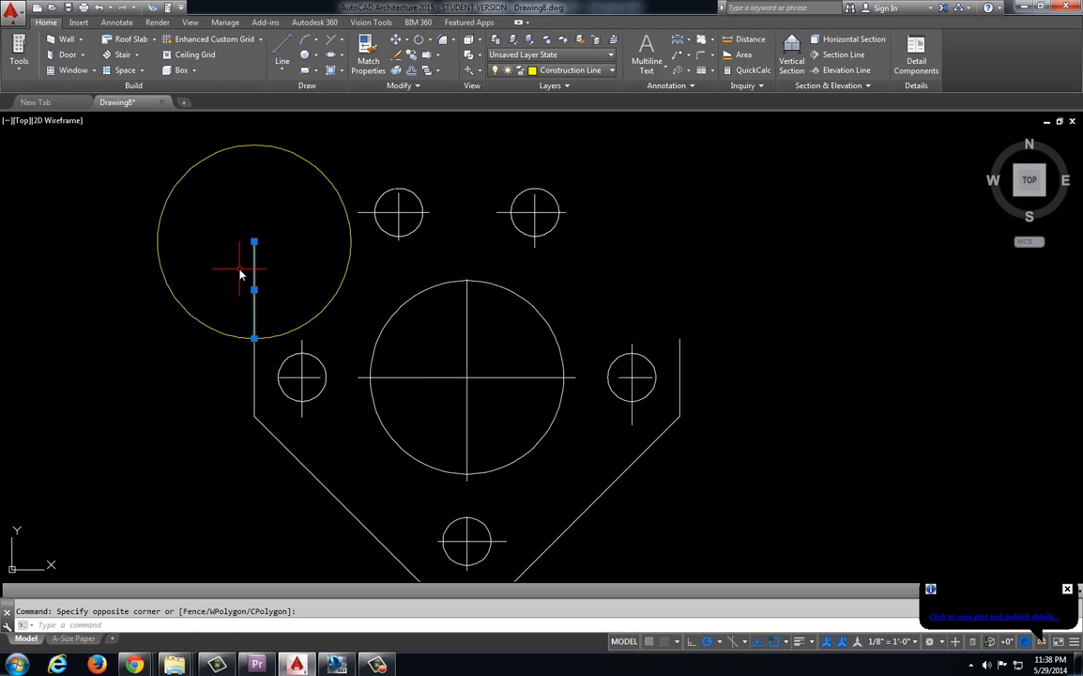
left_click(281, 49)
left_click(253, 241)
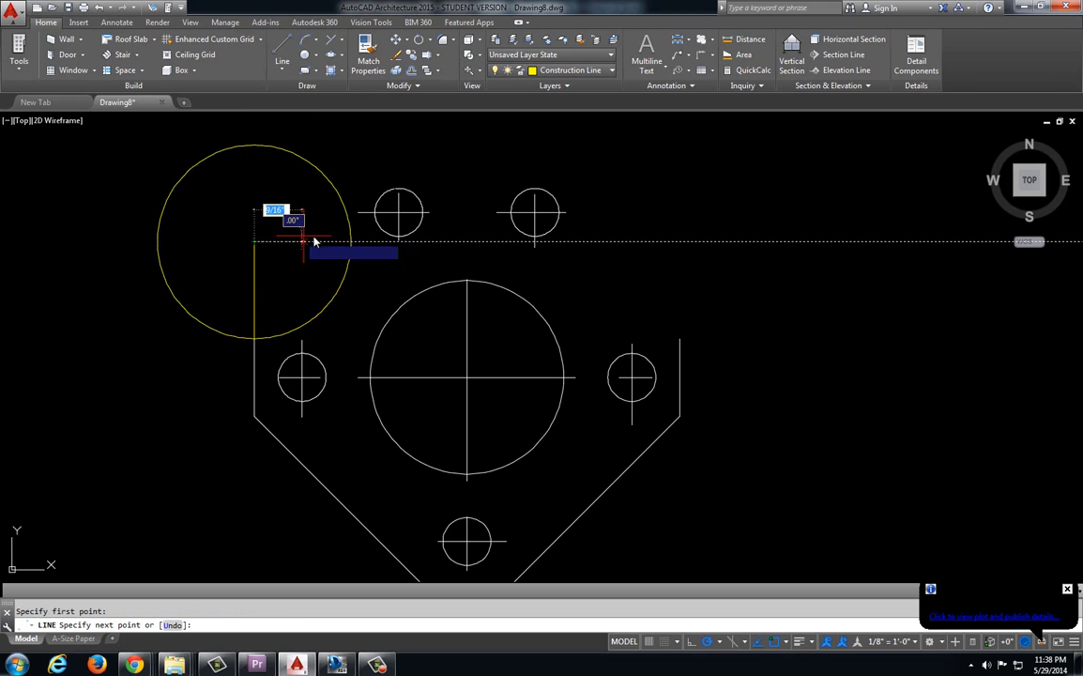
left_click(351, 241)
key("Escape")
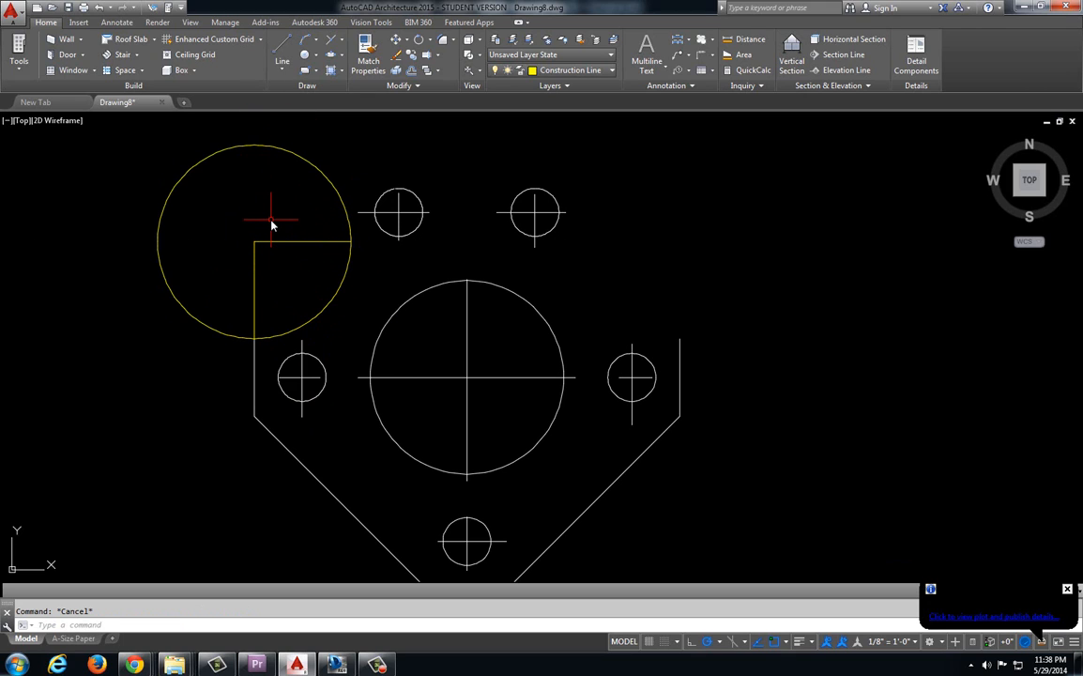
Step: Trim the 1.25 radius circle against the two construction lines, leaving only its lower-right quarter arc
type("trim")
key("Return")
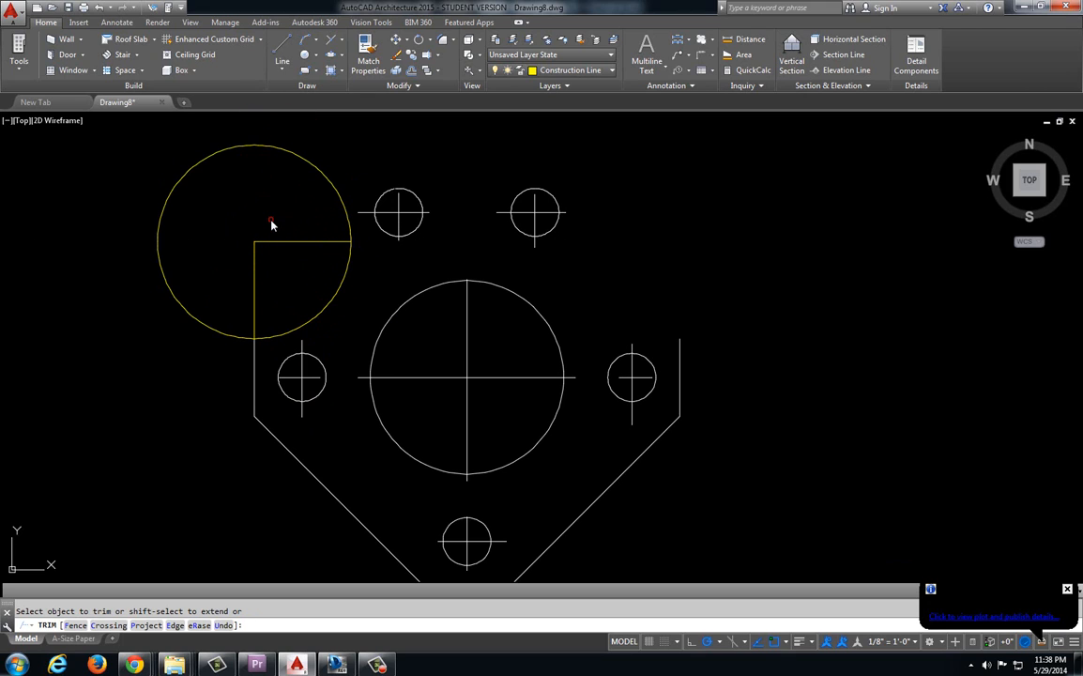
scroll(298, 219, "up", 2)
left_click(340, 154)
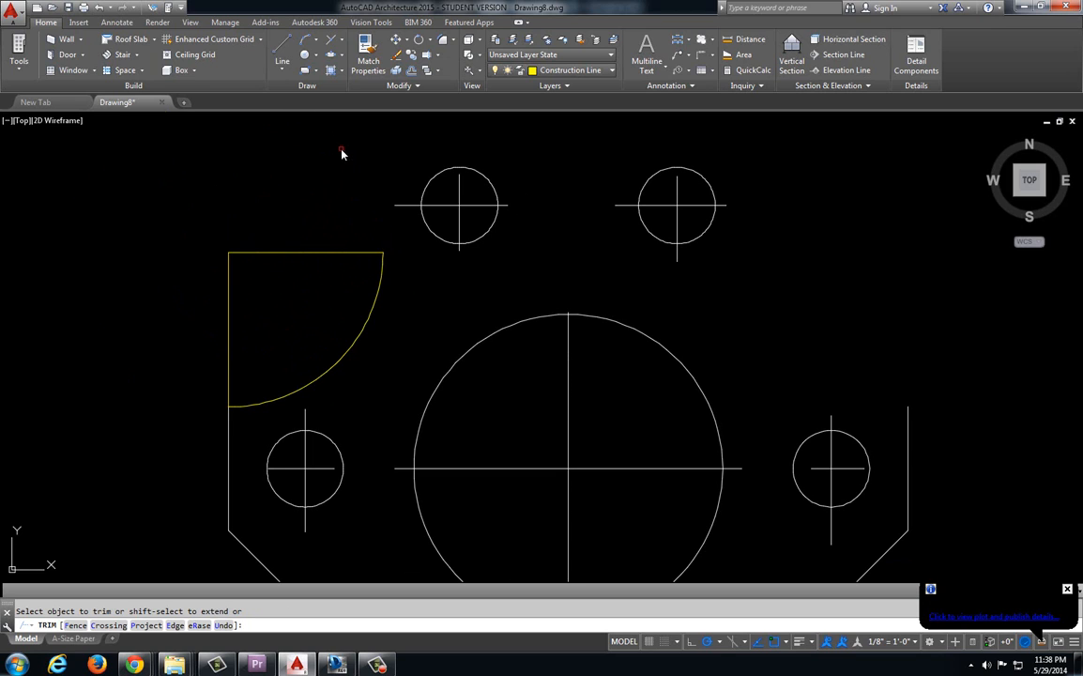
scroll(306, 208, "down", 2)
middle_click_drag(306, 211, 306, 239)
key("Escape")
key("Escape")
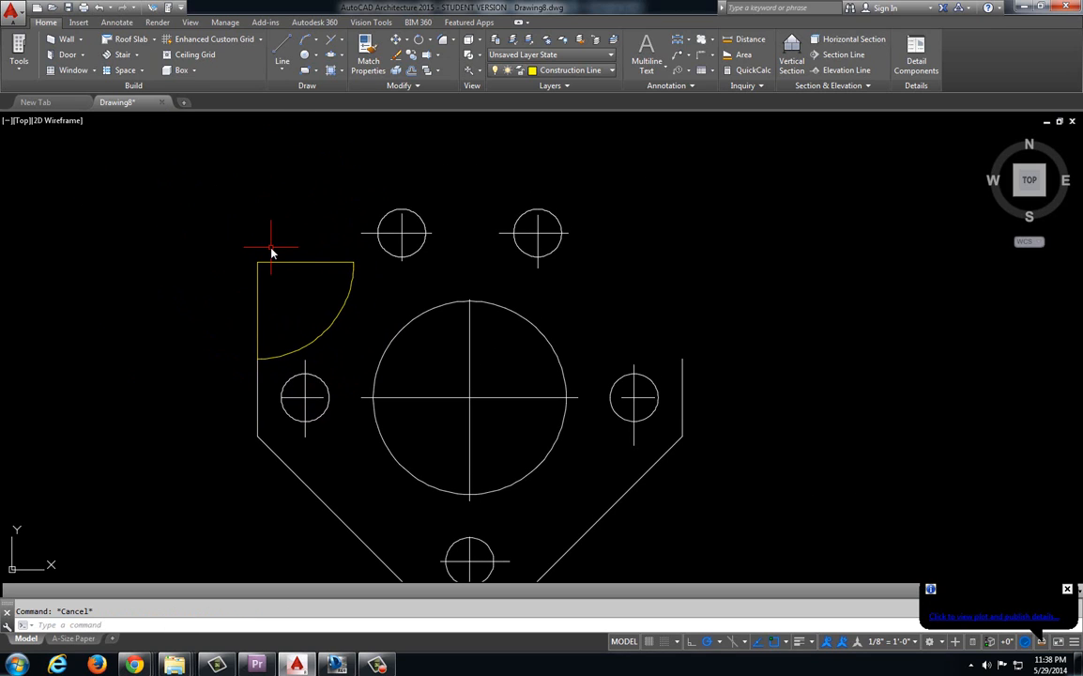
Step: Erase the vertical and horizontal construction lines that bound the left quarter arc
left_click(271, 246)
left_click(243, 279)
key("Delete")
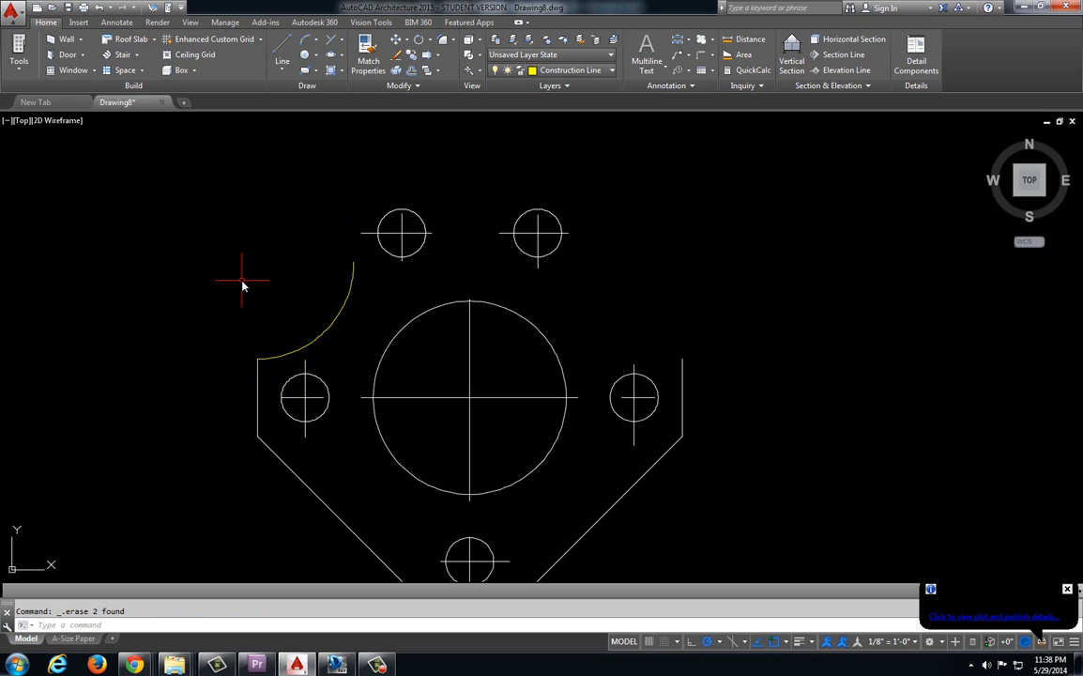
Step: Mirror the left quarter arc about the large circle's vertical centerline, keeping the source arc
middle_click_drag(284, 279, 252, 276)
left_click(311, 321)
left_click(281, 301)
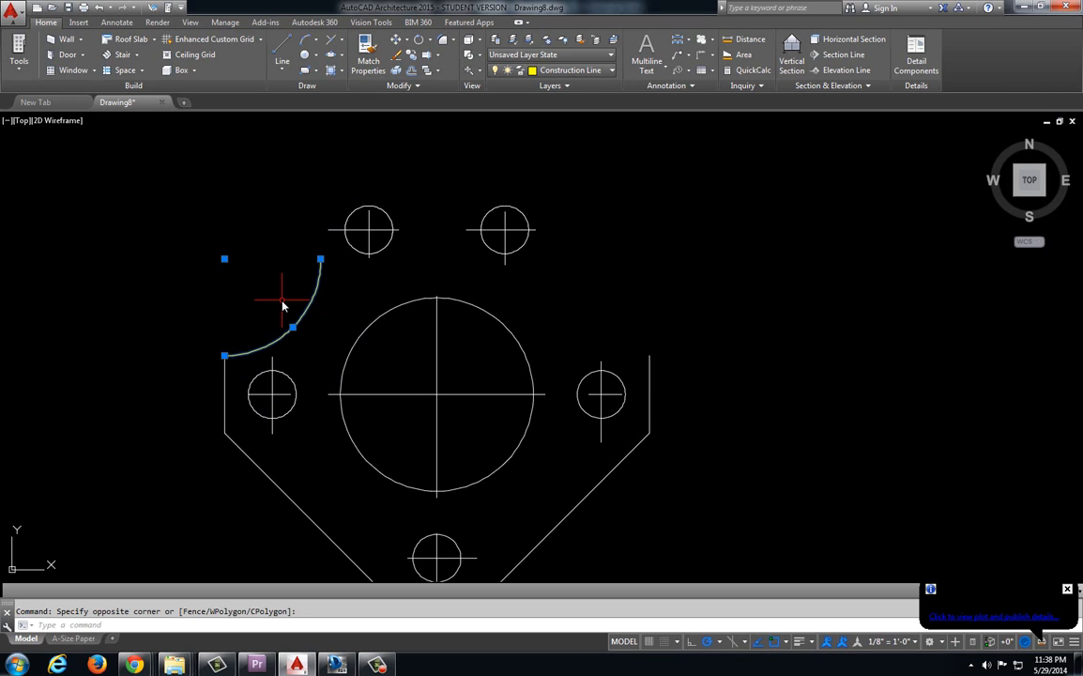
type("mir")
key("Return")
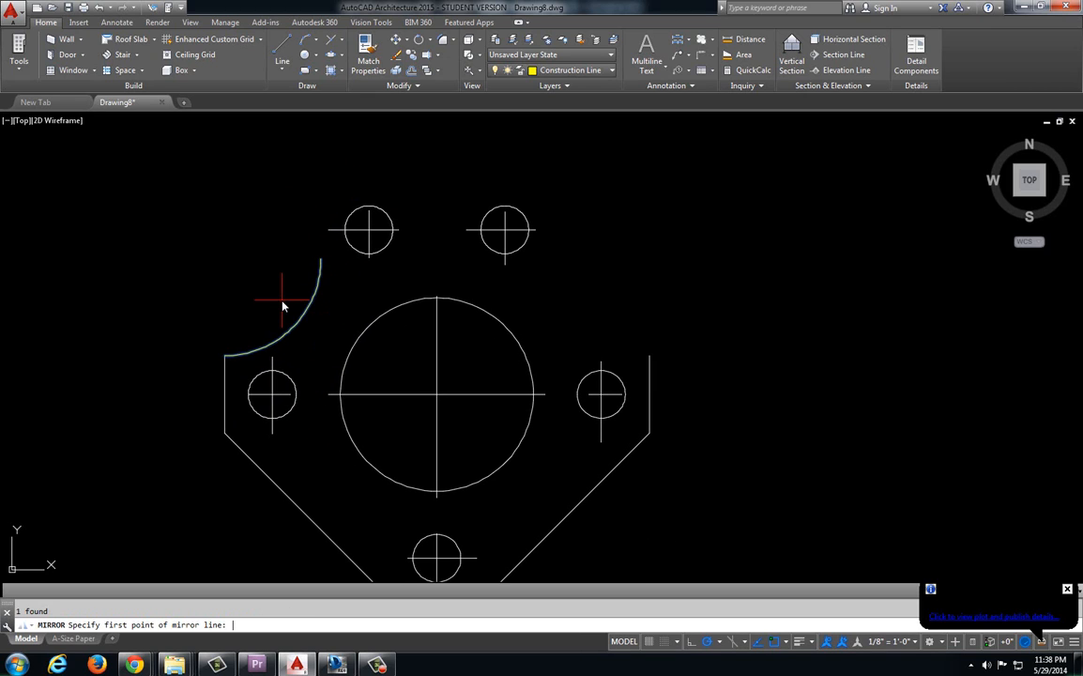
left_click(435, 301)
left_click(442, 325)
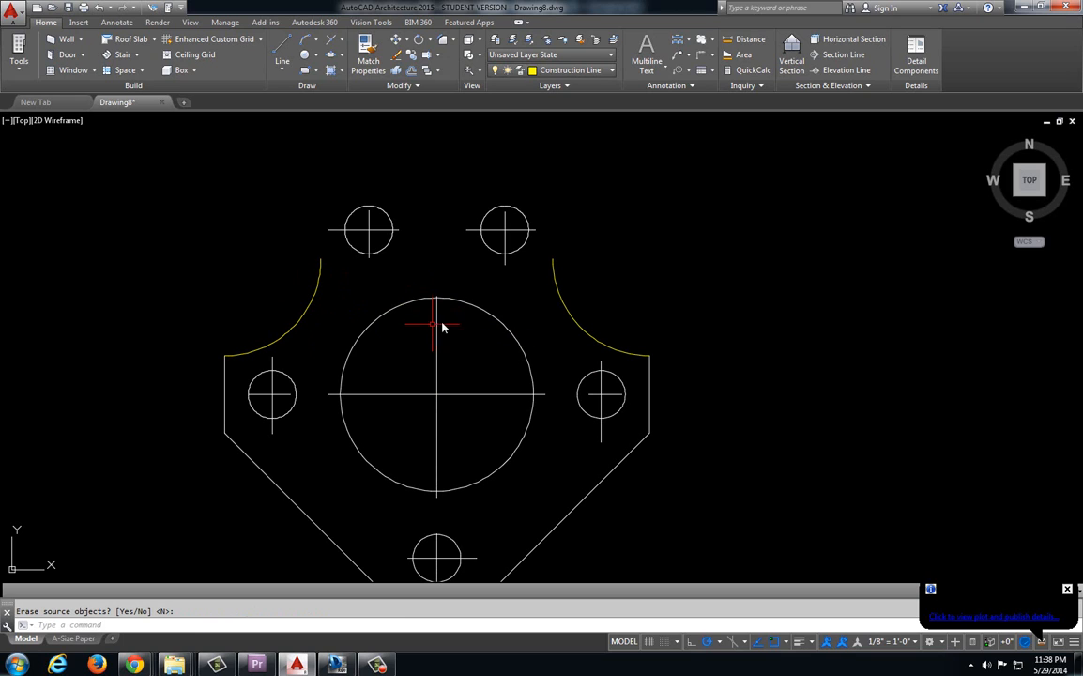
key("Return")
Step: Move both side arcs from the Construction Line layer to the layer of the white outline
left_click(593, 272)
left_click(315, 272)
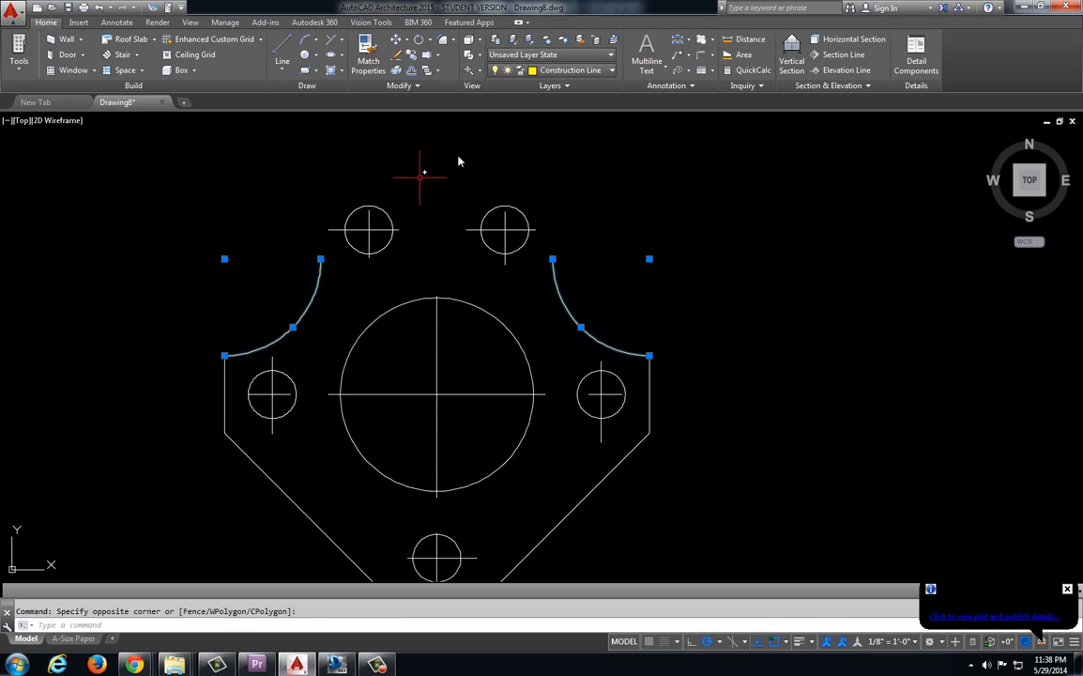
left_click(584, 73)
left_click(563, 227)
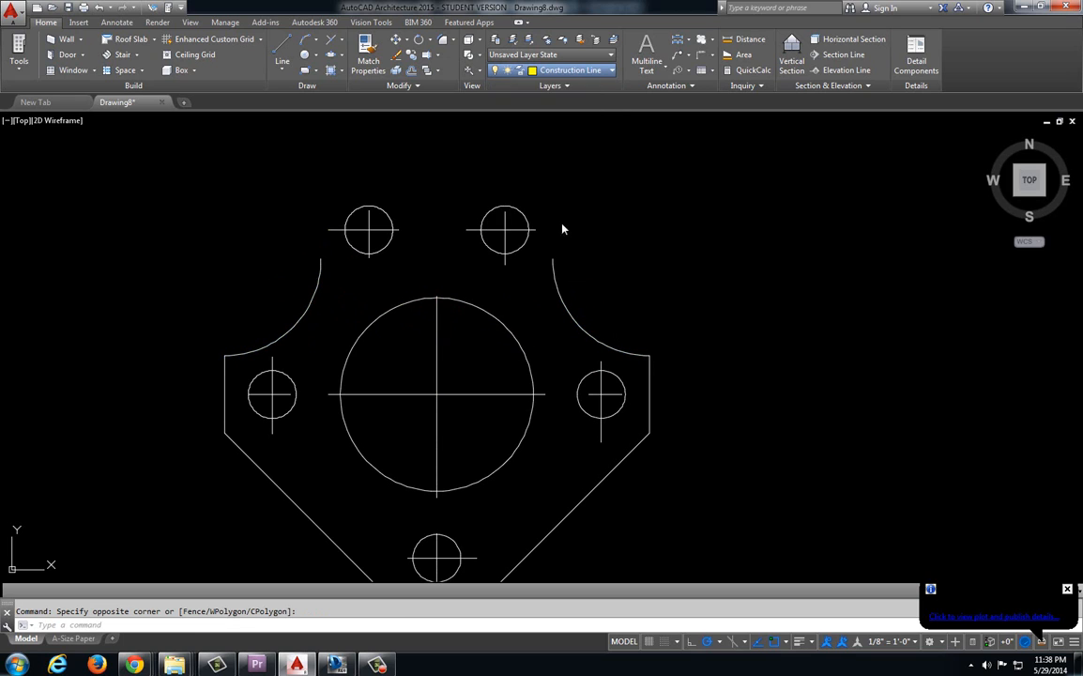
key("Escape")
middle_click_drag(666, 258, 632, 251)
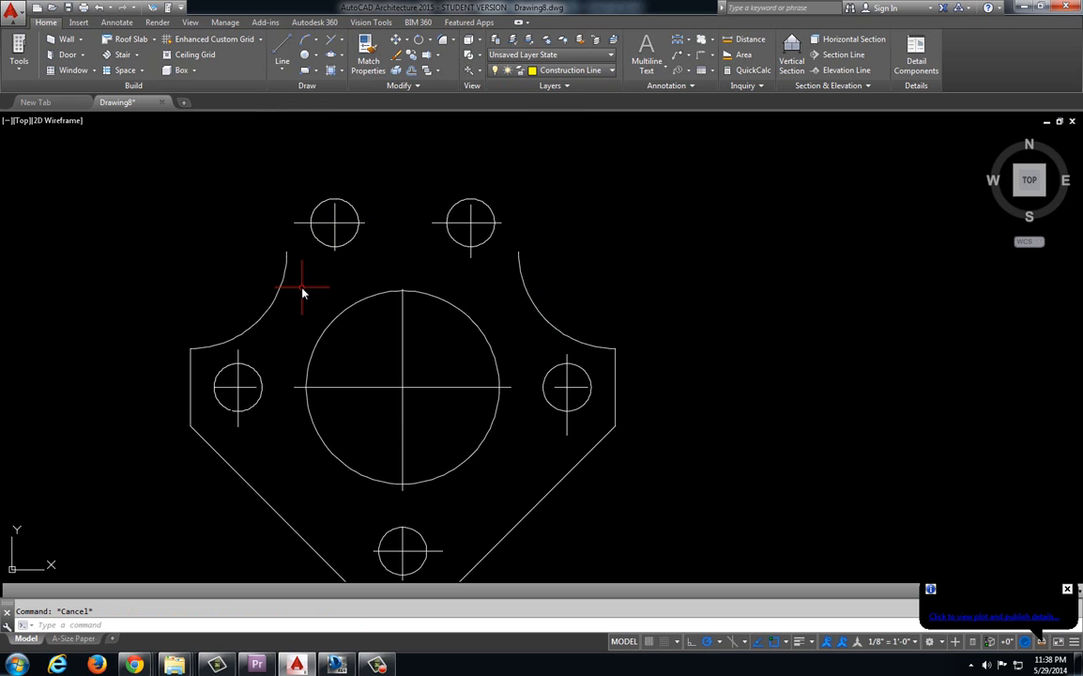
Step: Switch to reference drawing 1-9 in Autodesk Design Review and undo the old markups on the sheet
key("alt+Tab")
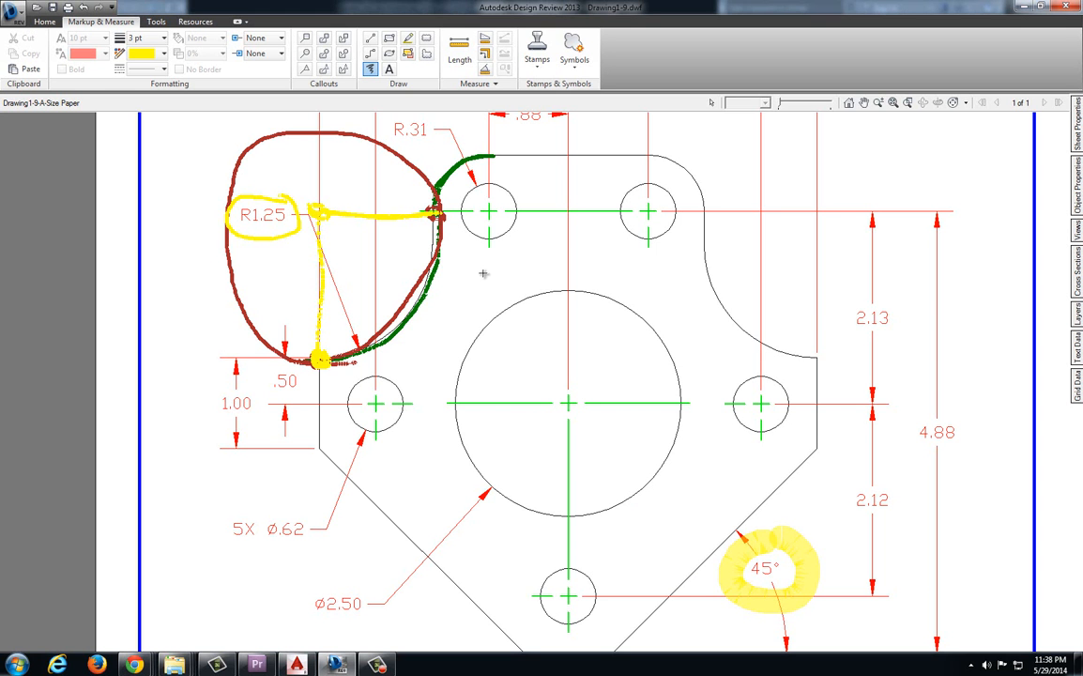
key("ctrl+z")
key("ctrl+z")
key("ctrl+z")
key("ctrl+z")
key("ctrl+z")
key("ctrl+z")
key("ctrl+z")
key("ctrl+z")
key("ctrl+z")
key("ctrl+z")
key("ctrl+z")
key("ctrl+z")
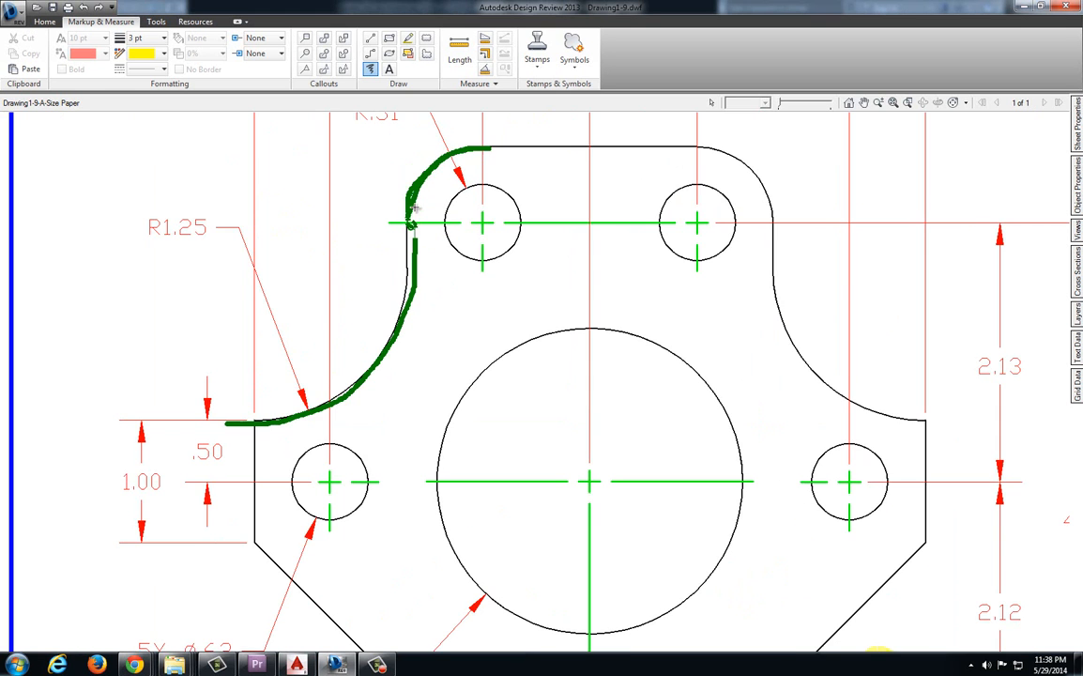
Step: Mark the left R1.25 arc, its two endpoints and the horizontal and vertical radius lines to its center with yellow freehand strokes
scroll(475, 229, "down", 2)
middle_click_drag(482, 232, 434, 368)
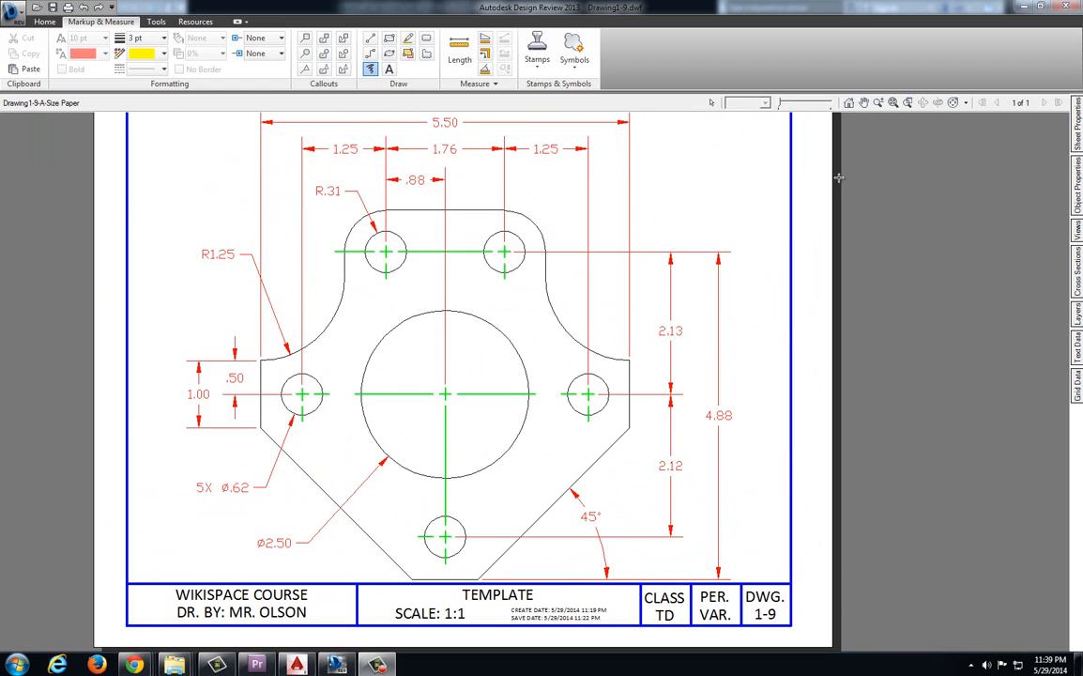
scroll(441, 244, "up", 4)
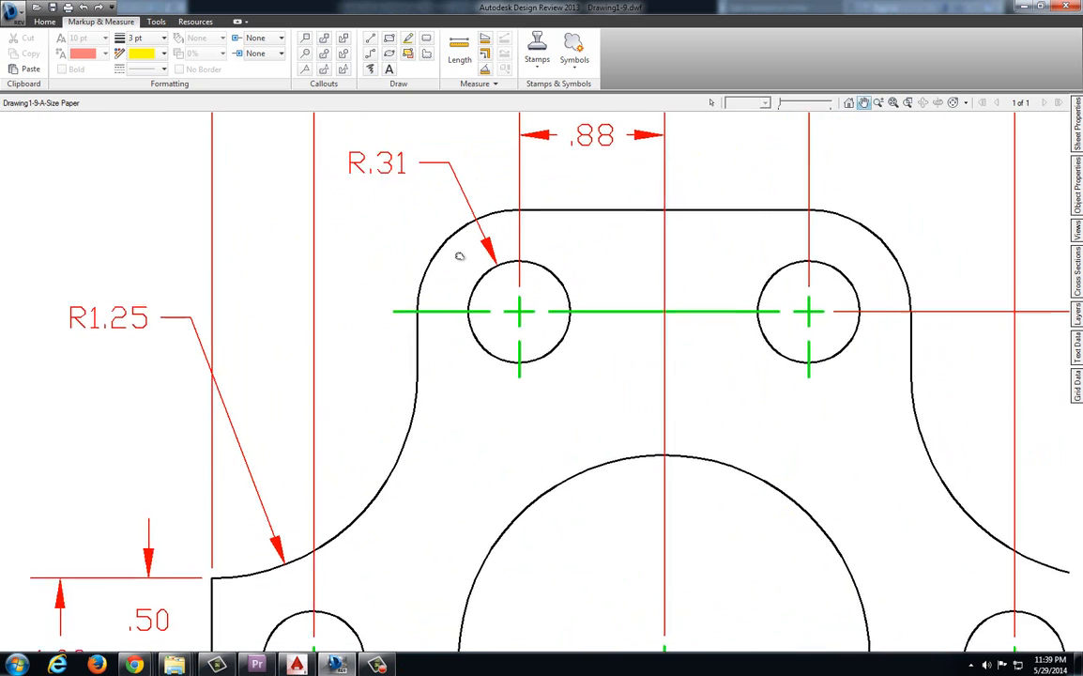
middle_click_drag(459, 255, 423, 172)
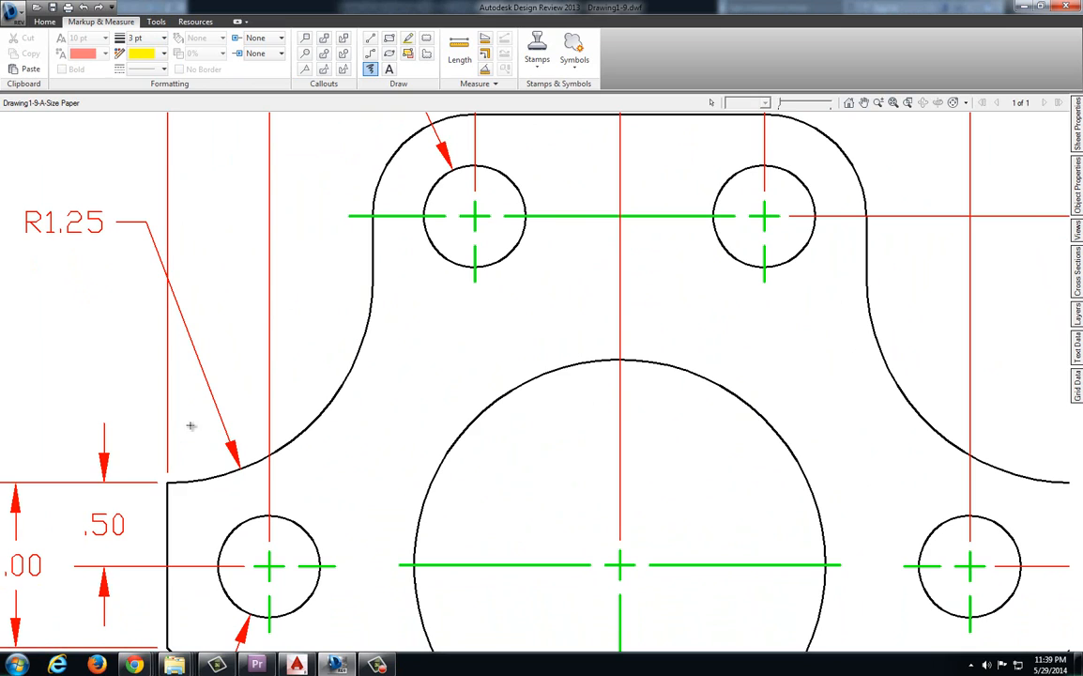
left_click(370, 71)
mouse_move(164, 483)
left_mouse_down()
mouse_move(231, 469)
mouse_move(278, 441)
mouse_move(371, 331)
mouse_move(375, 283)
left_mouse_up()
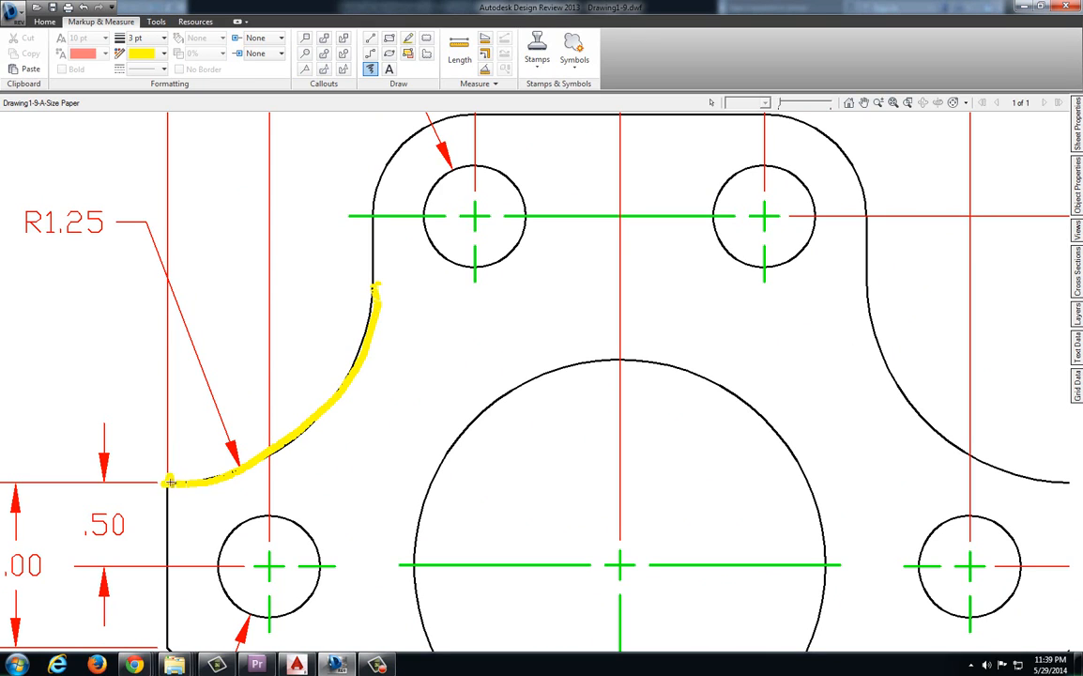
left_click_drag(169, 482, 163, 480)
mouse_move(374, 291)
left_mouse_down()
mouse_move(361, 282)
mouse_move(165, 284)
left_mouse_up()
left_click_drag(166, 479, 168, 288)
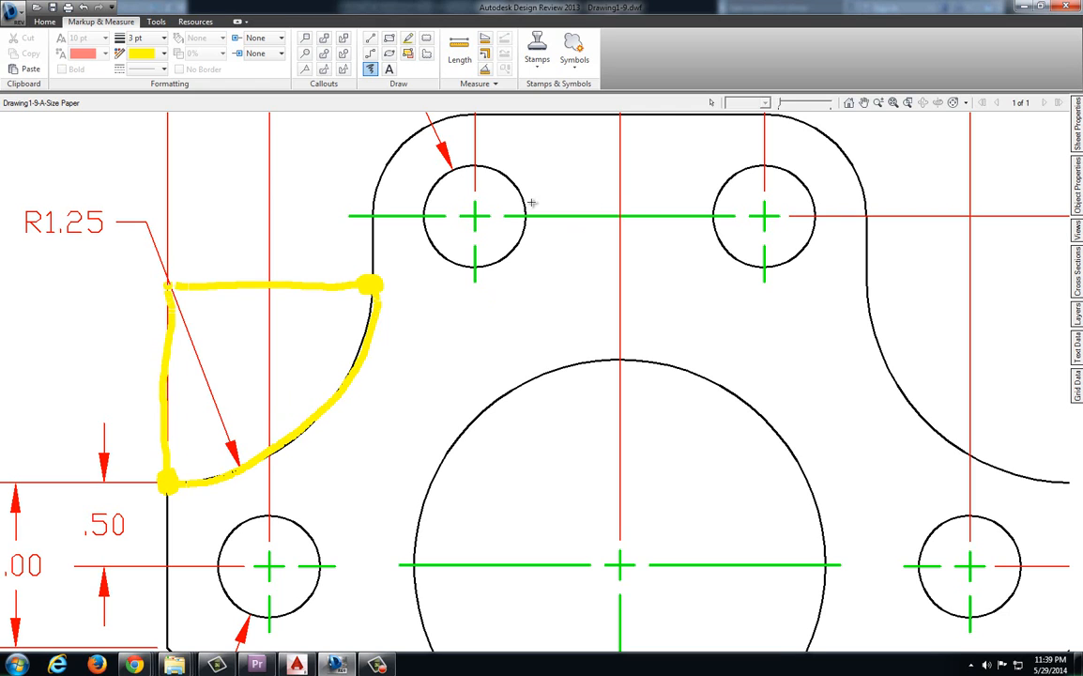
Step: Sketch a yellow circle around the upper-left hole along the outer corner arc, with a line from the hole's center out to the left
middle_click_drag(523, 161, 445, 246)
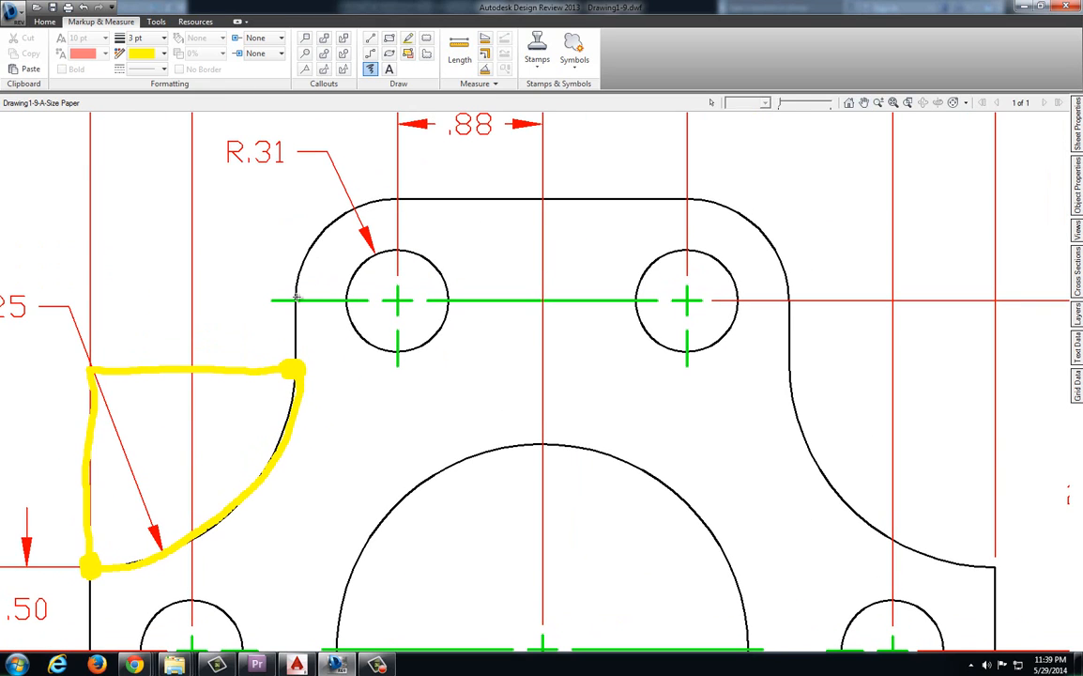
mouse_move(295, 298)
left_mouse_down()
mouse_move(306, 246)
mouse_move(352, 214)
mouse_move(437, 200)
mouse_move(366, 207)
mouse_move(329, 230)
mouse_move(293, 303)
mouse_move(305, 353)
mouse_move(400, 403)
mouse_move(466, 367)
mouse_move(484, 270)
mouse_move(459, 206)
mouse_move(424, 197)
left_mouse_up()
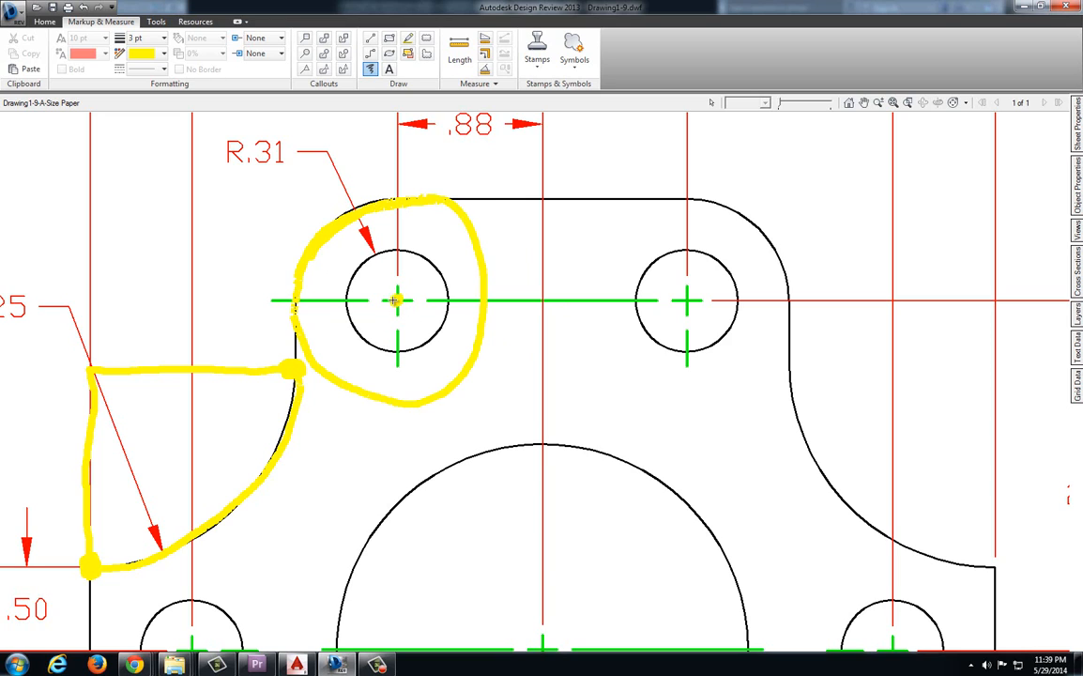
left_click_drag(395, 300, 230, 297)
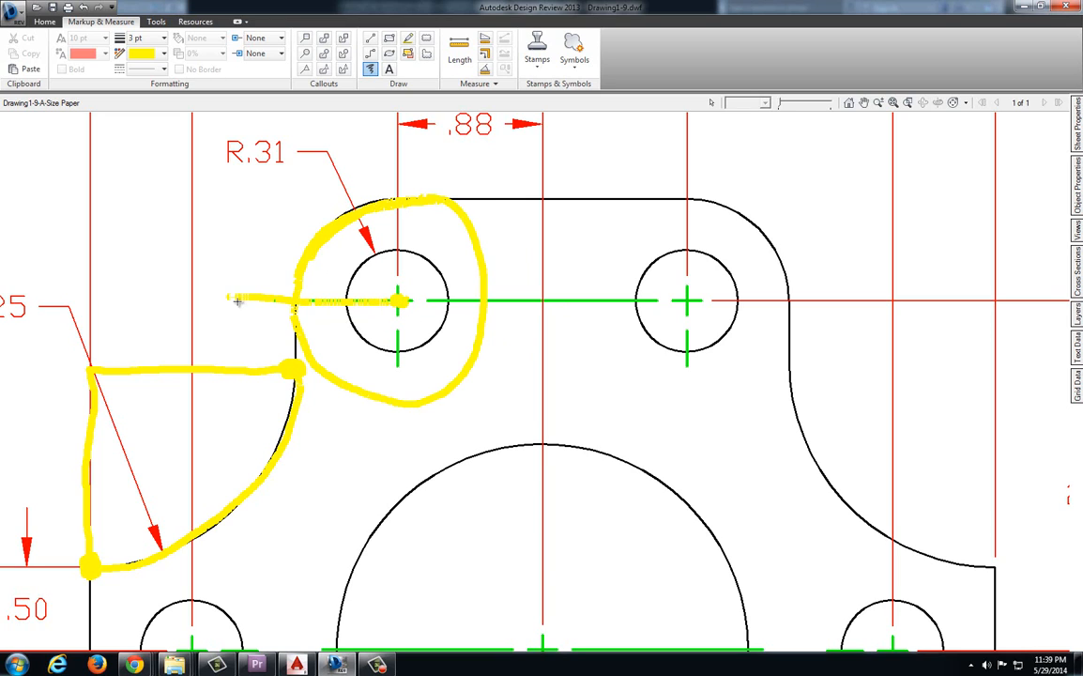
Step: Mark a red vertical line up from the R1.25 arc's upper end and a red line from the upper-left hole's center to it
left_click(370, 38)
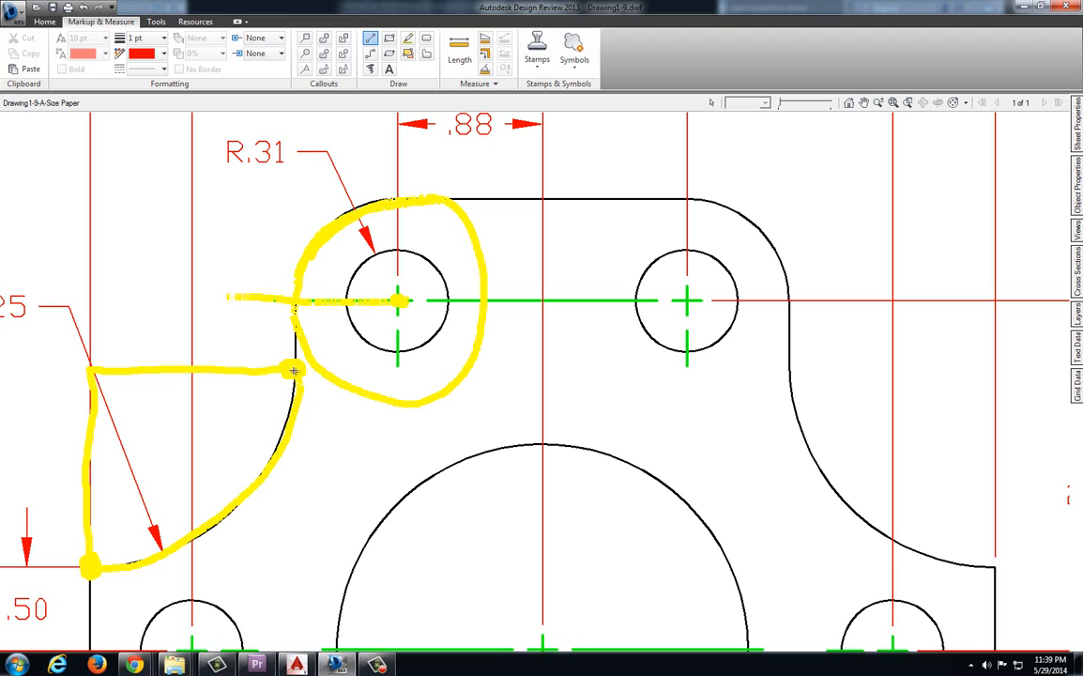
mouse_move(294, 371)
left_mouse_down()
mouse_move(298, 158)
mouse_move(295, 175)
left_mouse_up()
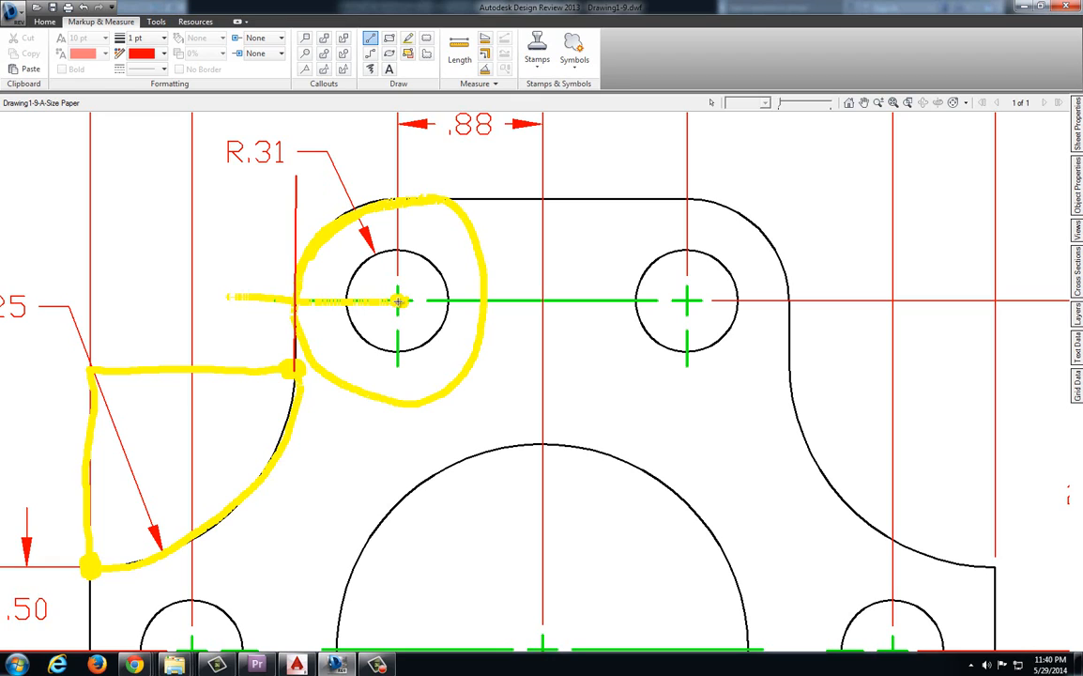
left_click_drag(395, 301, 293, 301)
left_click(296, 302)
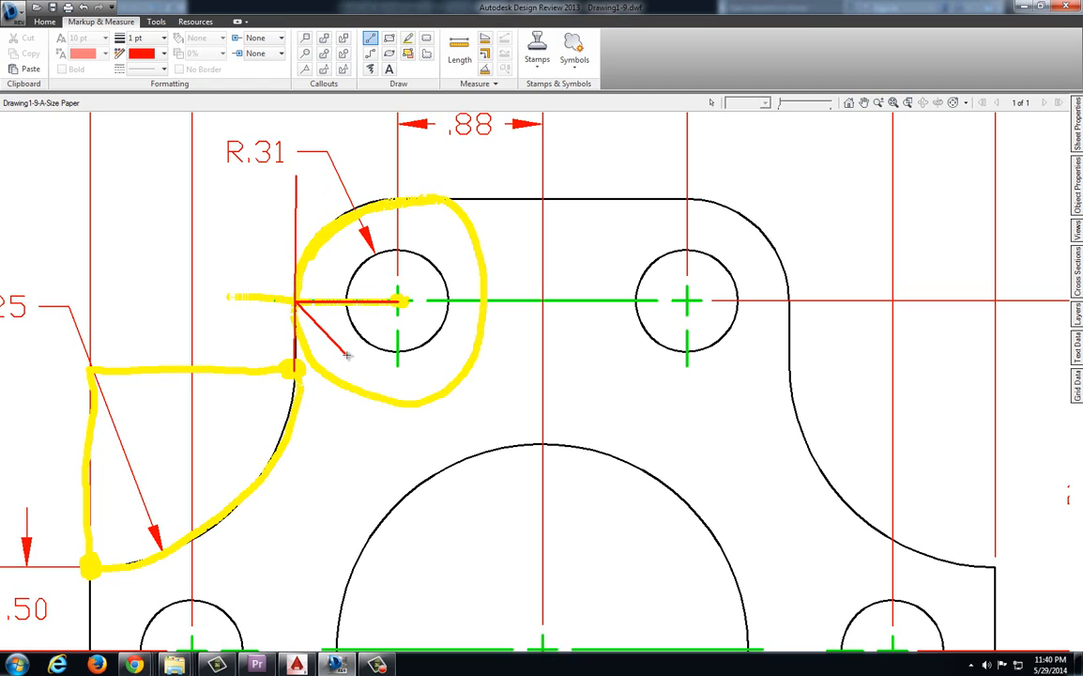
key("Escape")
Step: Switch to AutoCAD and draw a vertical construction line from the left arc's upper endpoint to above the upper-left hole
key("alt+Tab")
mouse_move(389, 292)
middle_mouse_down()
mouse_move(377, 266)
mouse_move(420, 343)
middle_mouse_up()
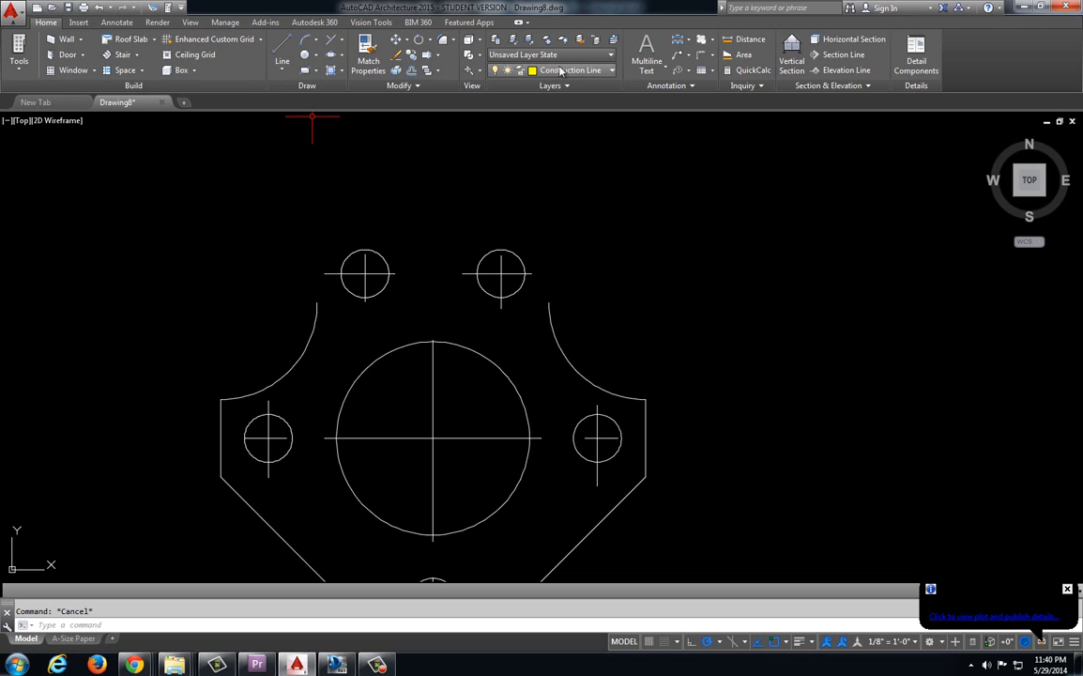
left_click(282, 51)
scroll(314, 280, "up", 2)
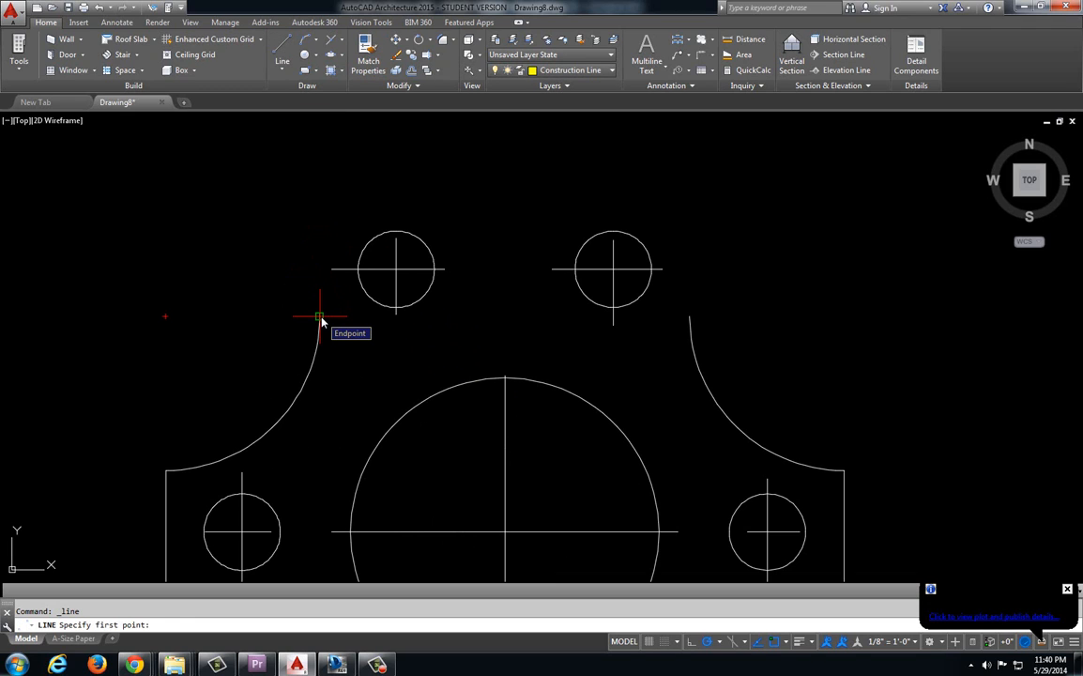
left_click(320, 319)
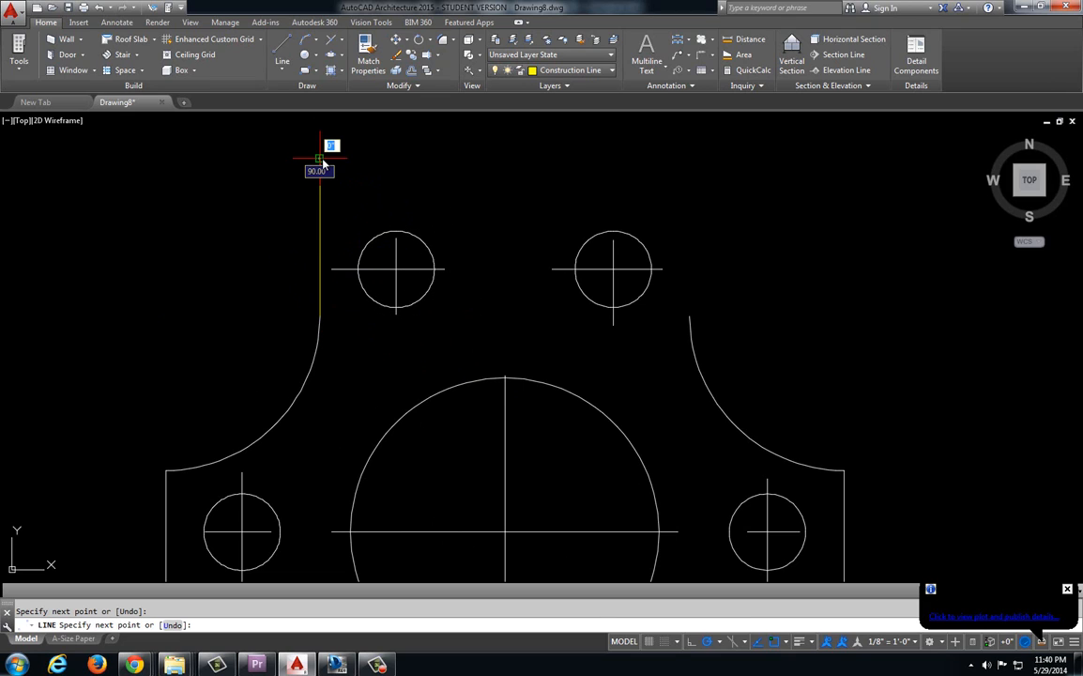
left_click(320, 160)
key("Return")
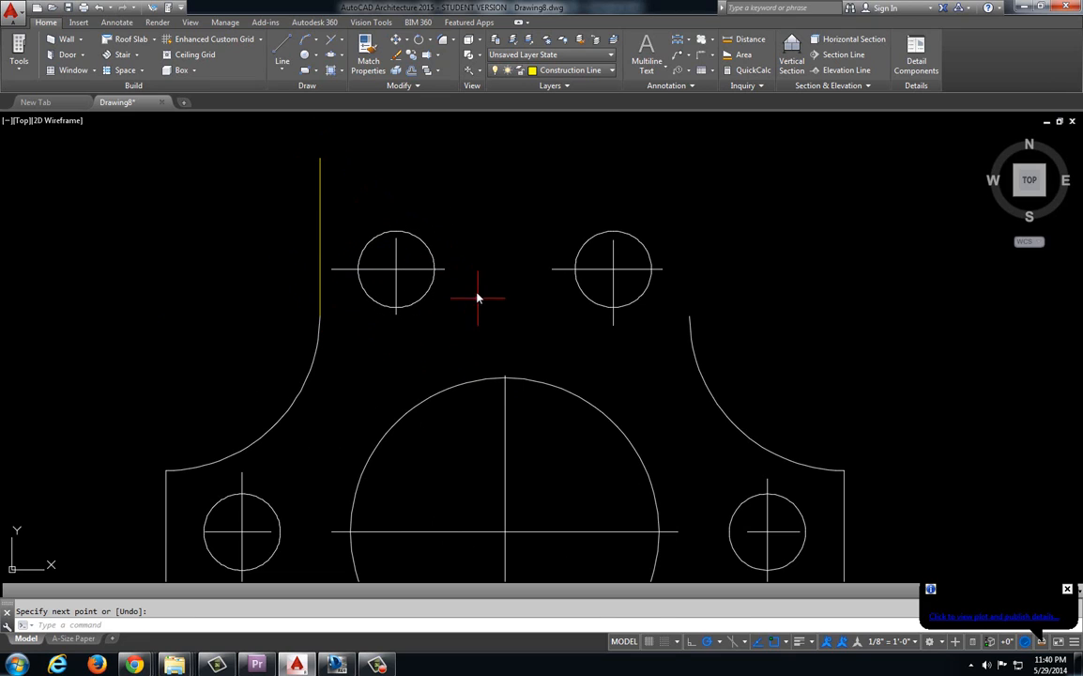
Step: Draw a circle centered on the upper-left hole with its radius reaching the vertical construction line
left_click(316, 55)
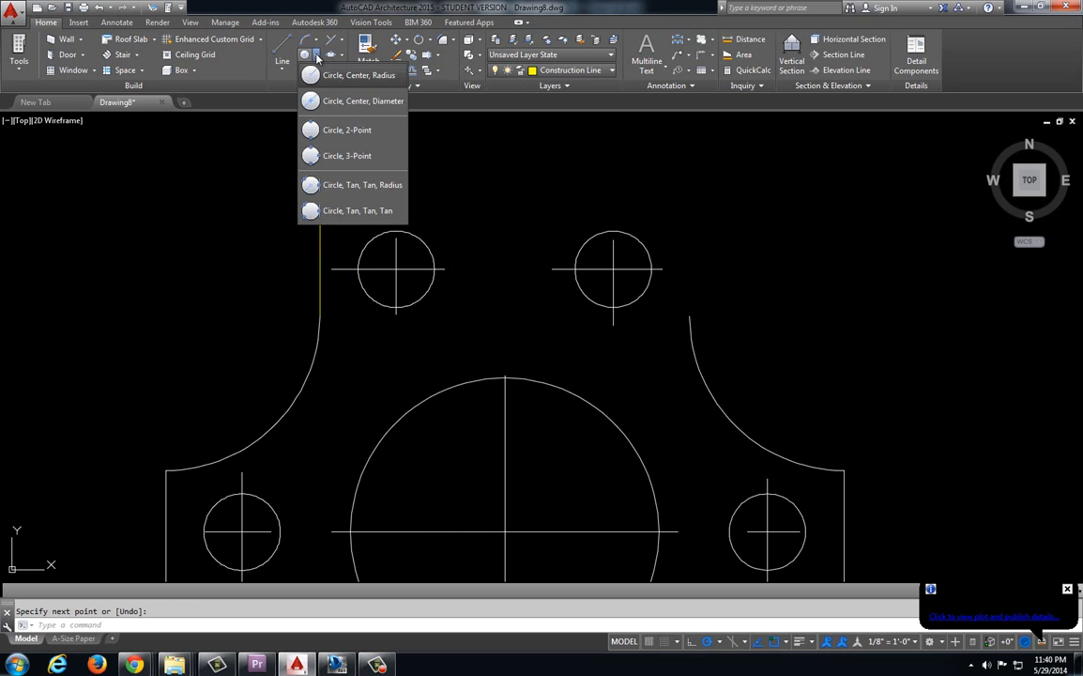
left_click(347, 76)
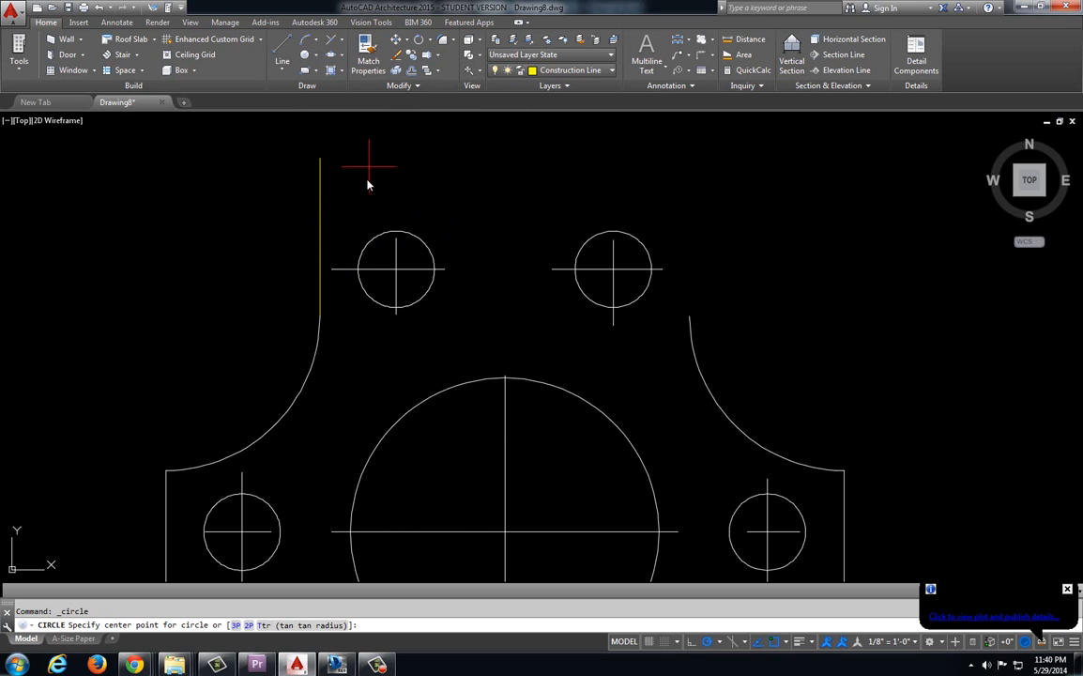
scroll(329, 201, "up", 2)
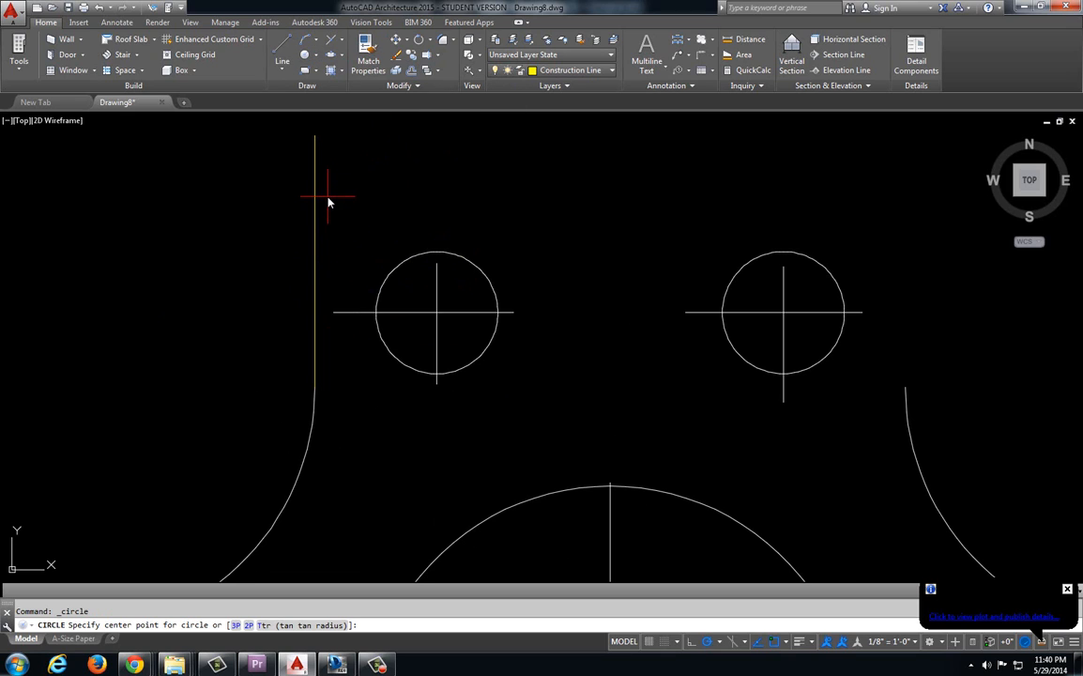
left_click(436, 314)
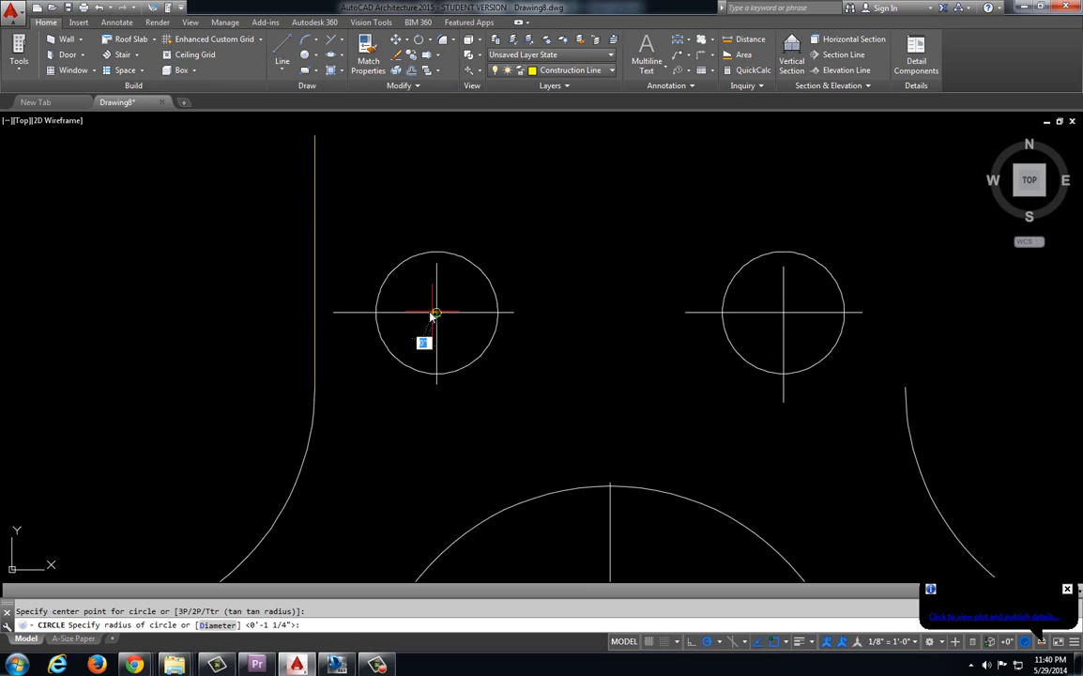
left_click(317, 321)
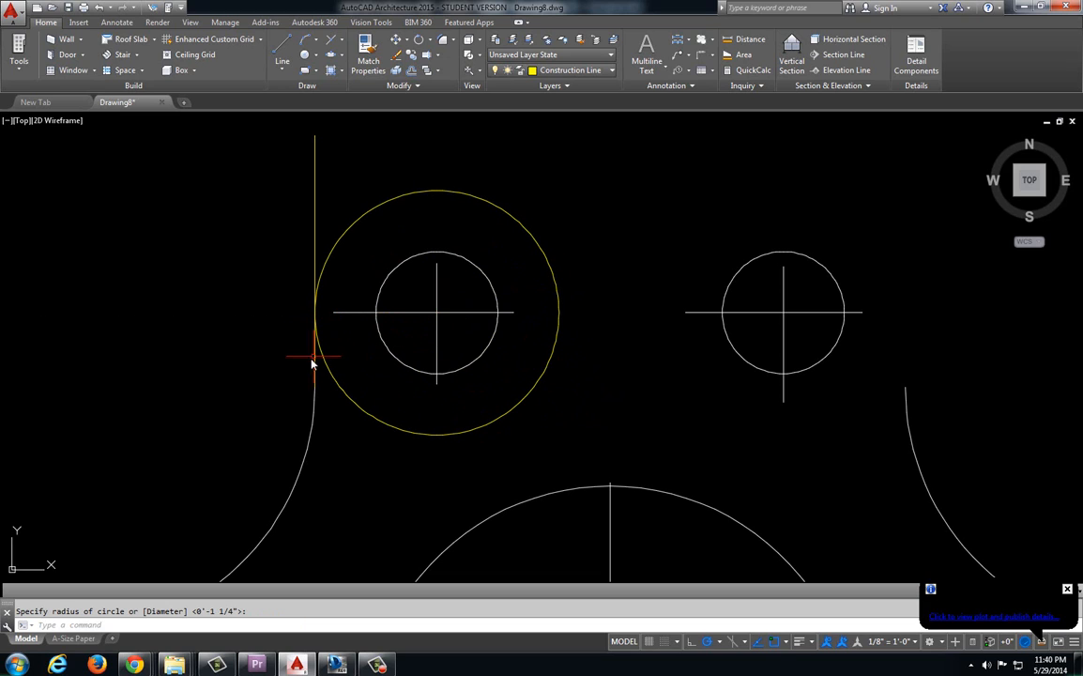
Step: Mirror the new outer circle about the large circle's vertical centerline to surround the upper-right hole
left_click(548, 368)
type("mi")
key("Return")
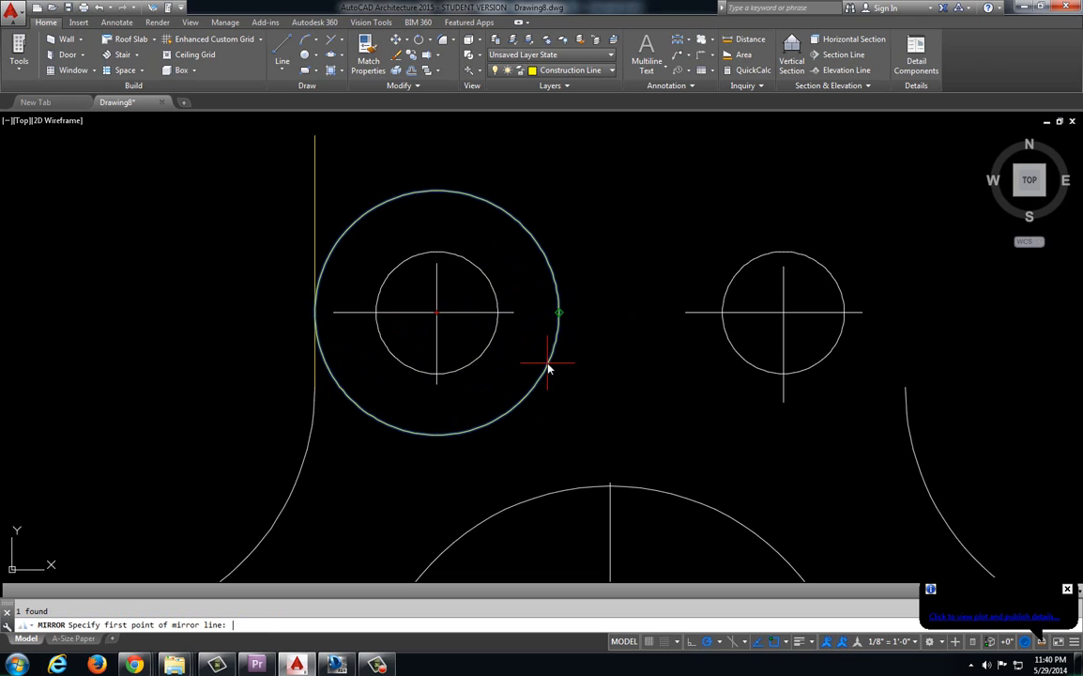
scroll(563, 338, "down", 2)
middle_click_drag(602, 332, 574, 251)
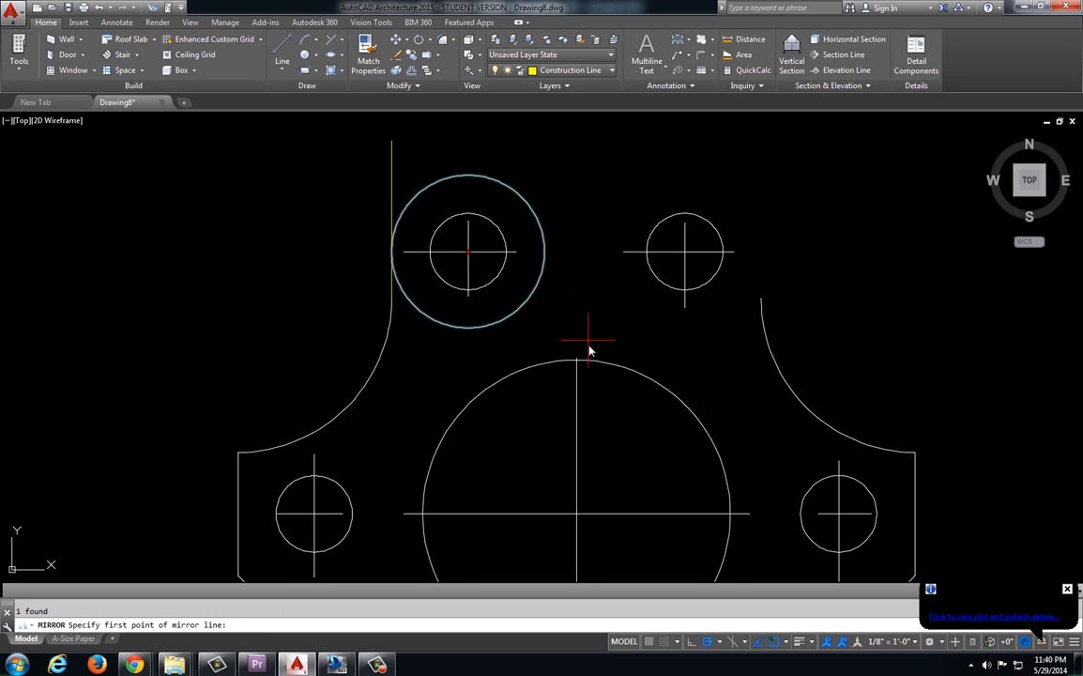
left_click(575, 368)
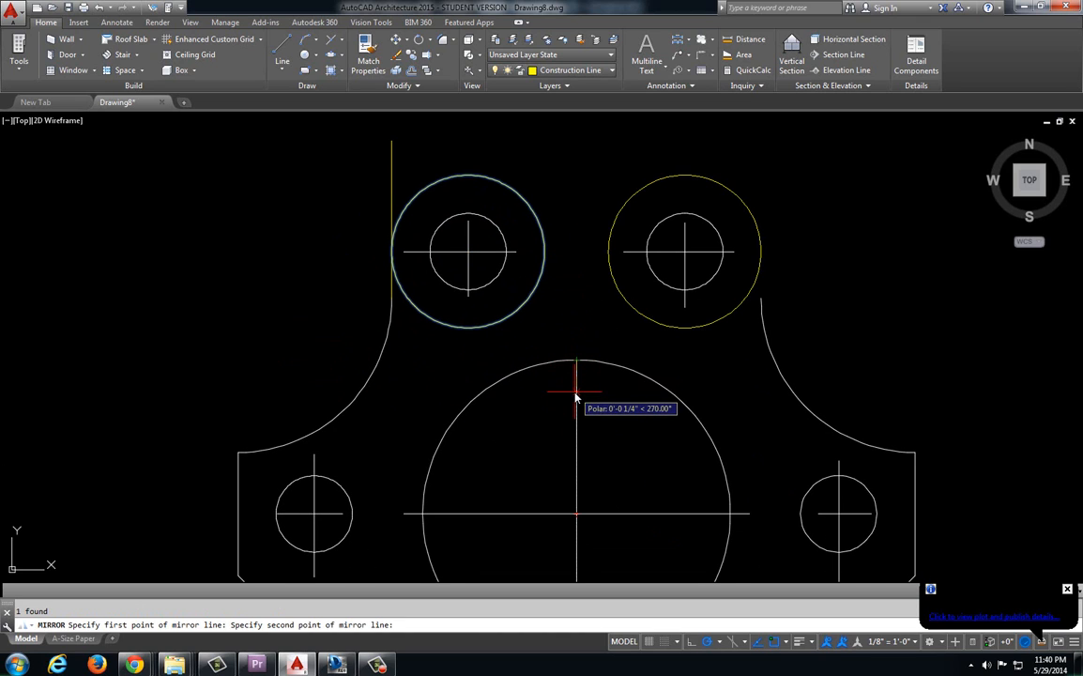
left_click(579, 378)
middle_click_drag(583, 219, 551, 243)
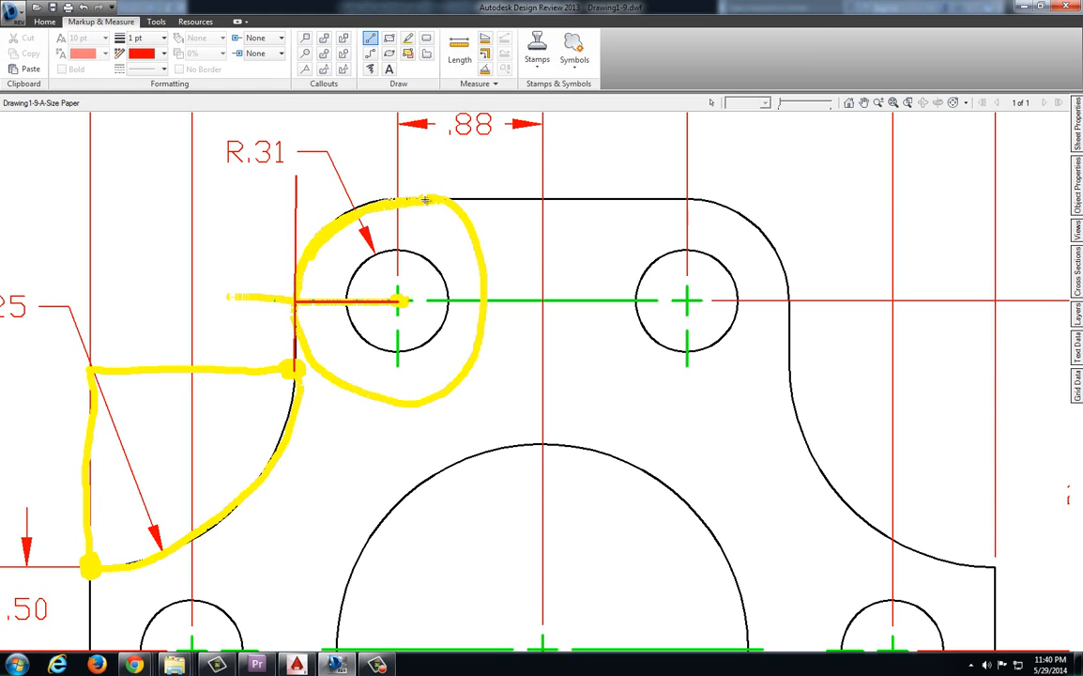
Step: In the Design Review reference, undo the markups around the upper-left hole and mark the straight top edge with a red line
key("ctrl+z")
key("ctrl+z")
key("ctrl+z")
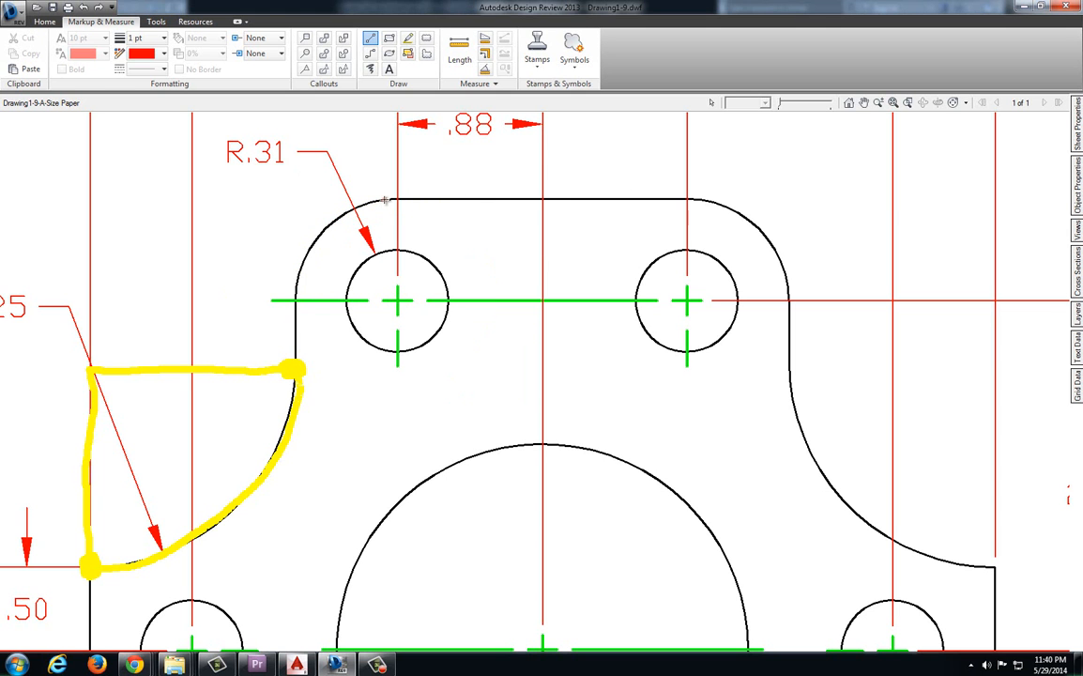
left_click_drag(389, 199, 689, 201)
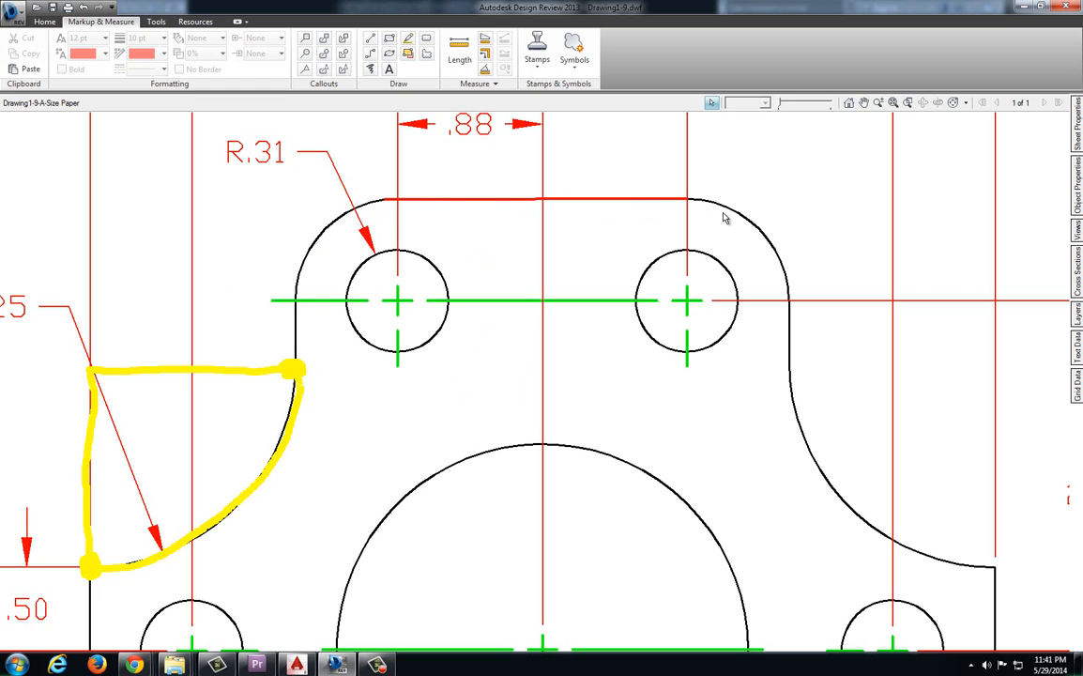
Step: Switch to AutoCAD and draw a straight line joining the top points of the two outer circles around the upper holes
key("alt+Tab")
left_click(281, 48)
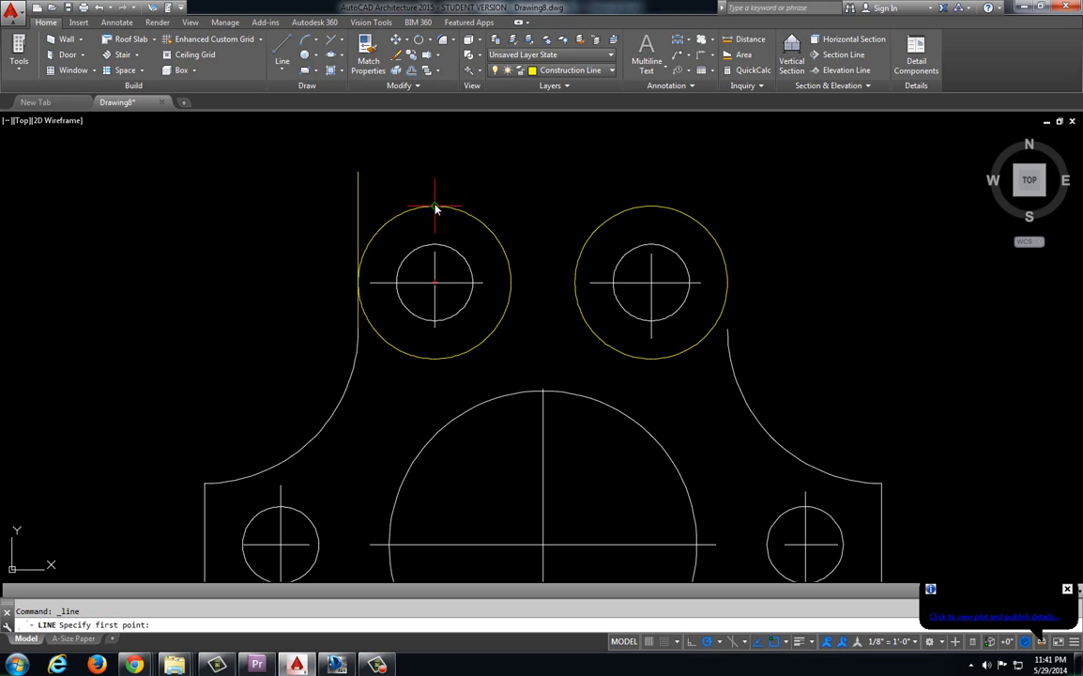
left_click(435, 207)
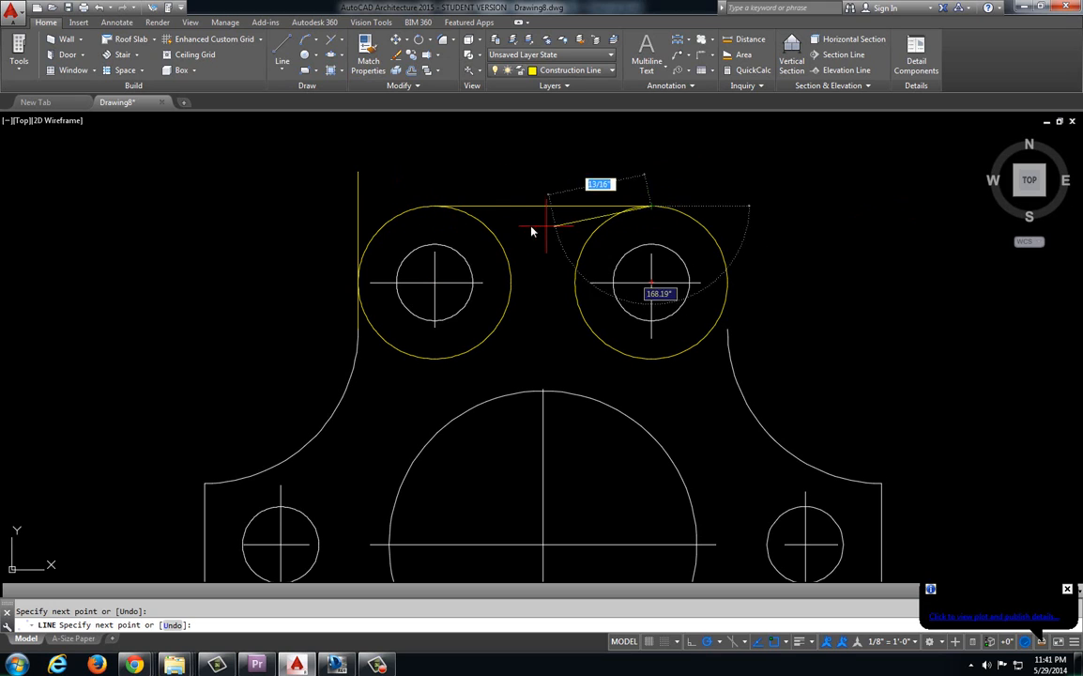
key("Escape")
Step: Trim the left outer circle down to its corner arc and cut the vertical construction line above the tangent point
type("t")
key("Return")
key("Return")
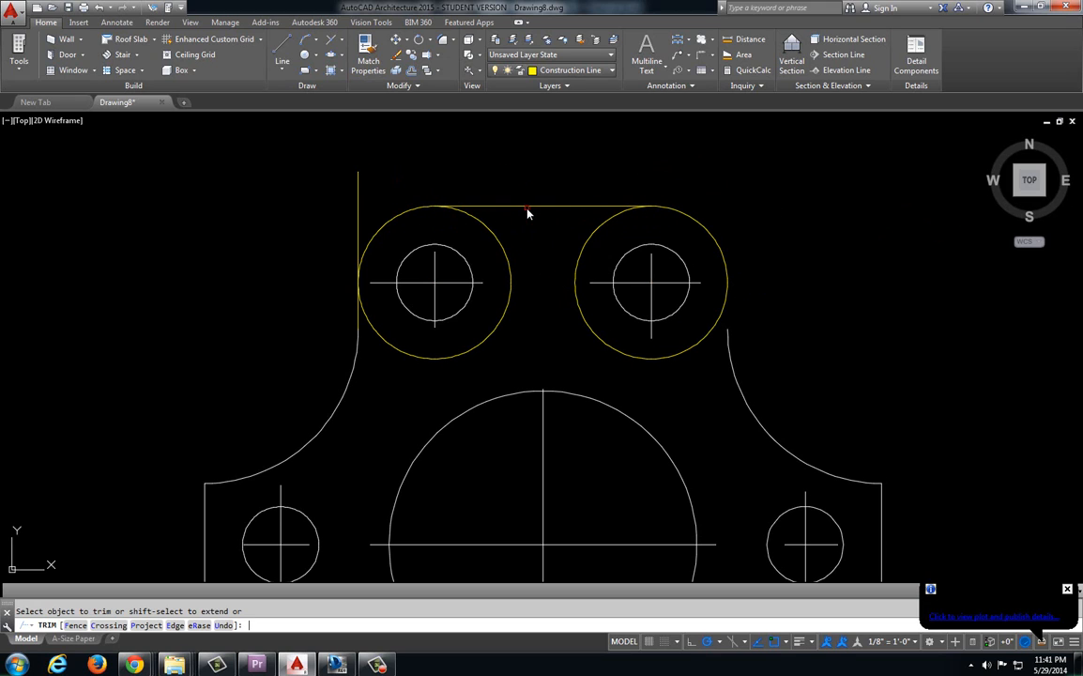
left_click(588, 307)
left_click(483, 331)
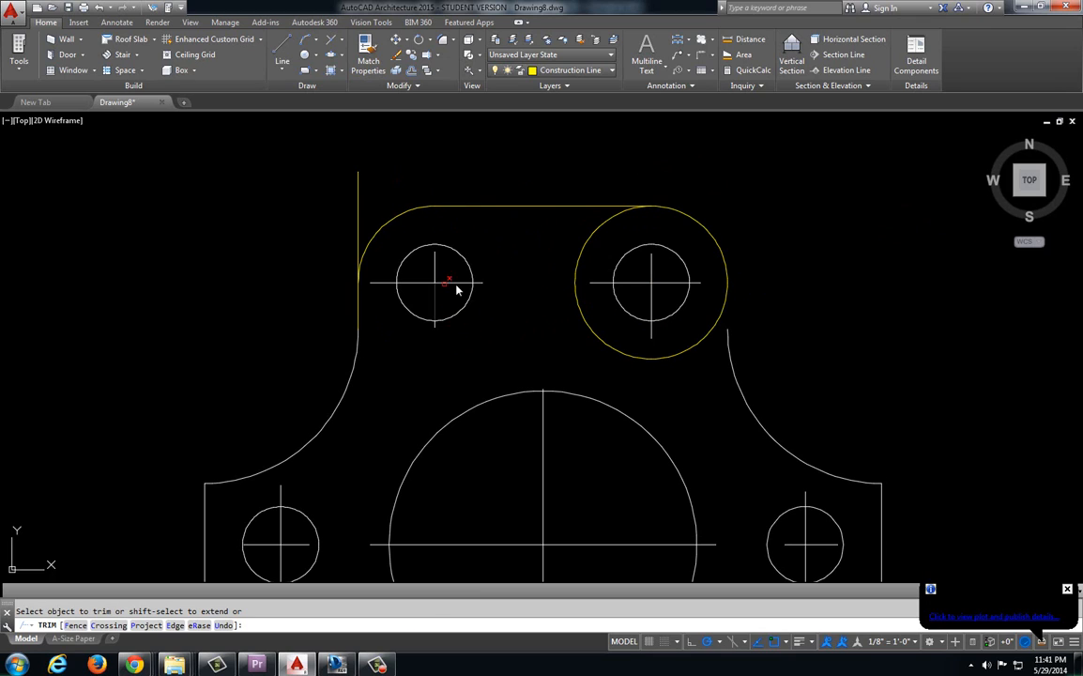
left_click(359, 202)
key("Escape")
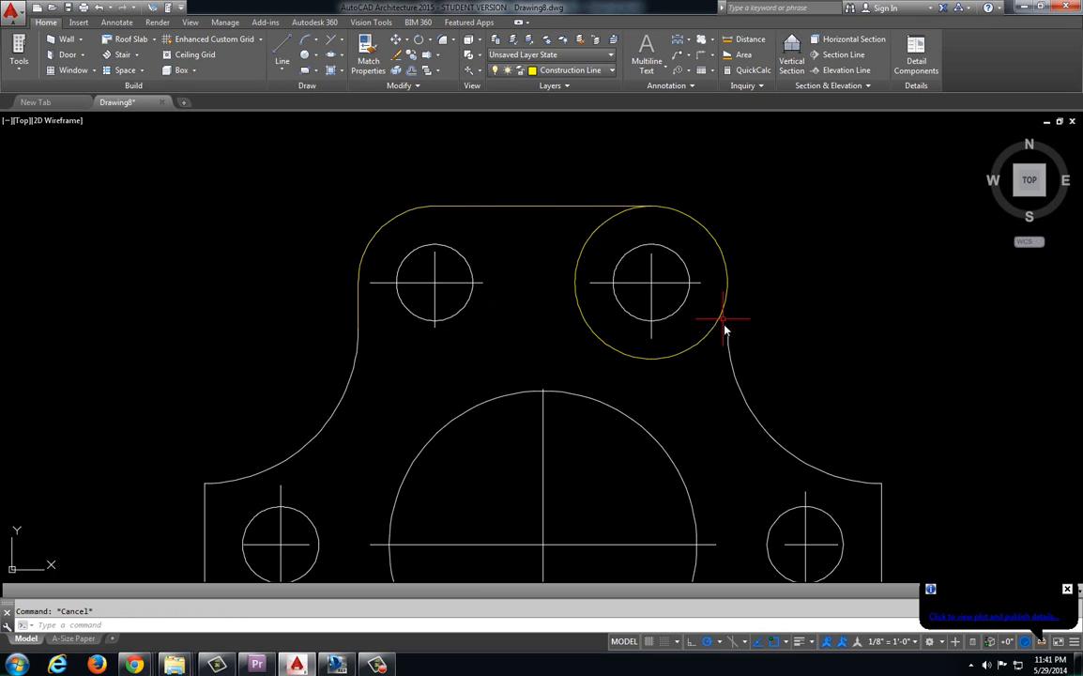
Step: Mirror the short left vertical edge about the part's vertical centerline, keeping the original
left_click(359, 312)
type("mirror")
key("Return")
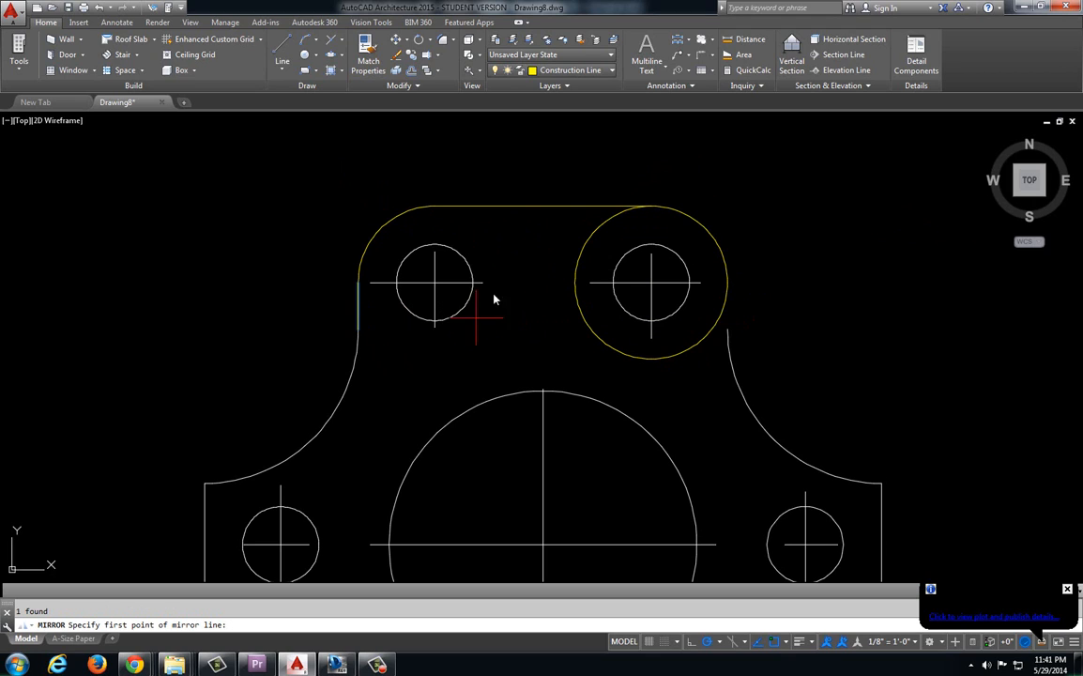
left_click(544, 210)
left_click(546, 265)
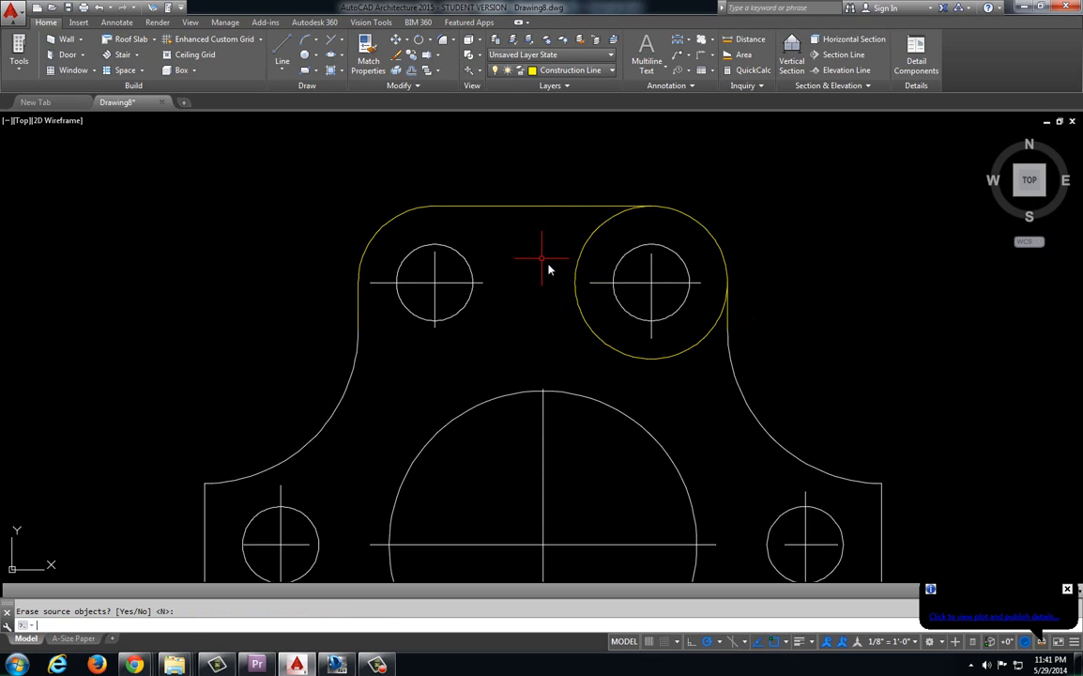
Step: Trim the inner portion of the right outer circle so only the upper-right corner arc remains
type("tr")
key("Return")
key("Return")
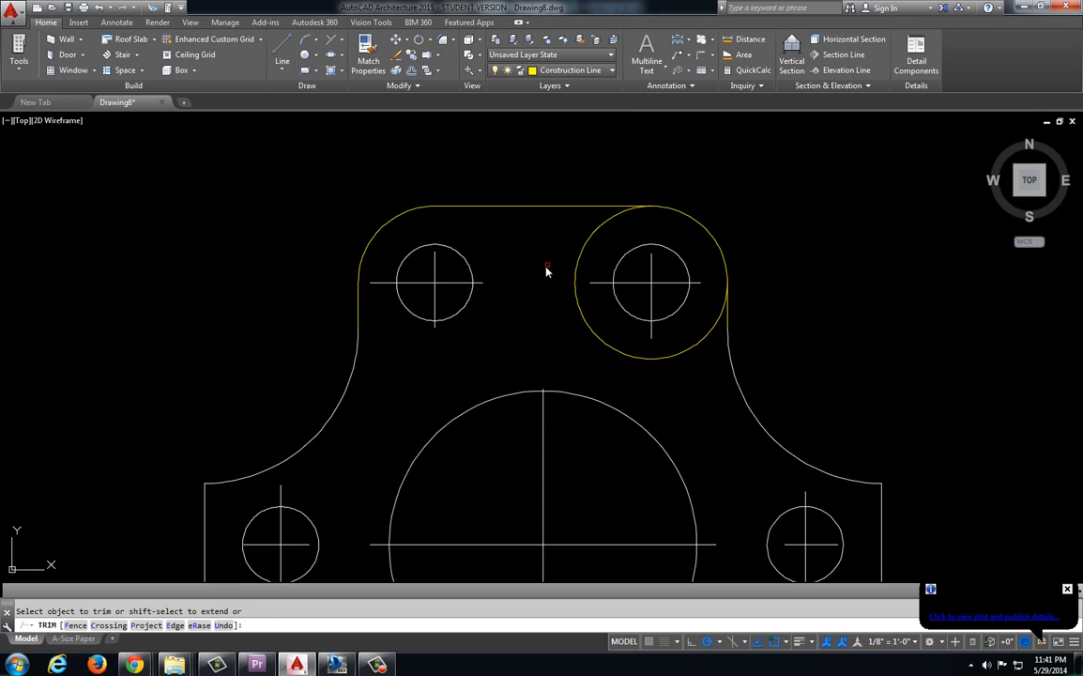
left_click(581, 312)
key("Escape")
Step: Move the upper outline, including the rounded corners, top edge and short vertical edges, to the object layer
scroll(527, 328, "down", 2)
scroll(527, 327, "down", 1)
scroll(493, 300, "up", 1)
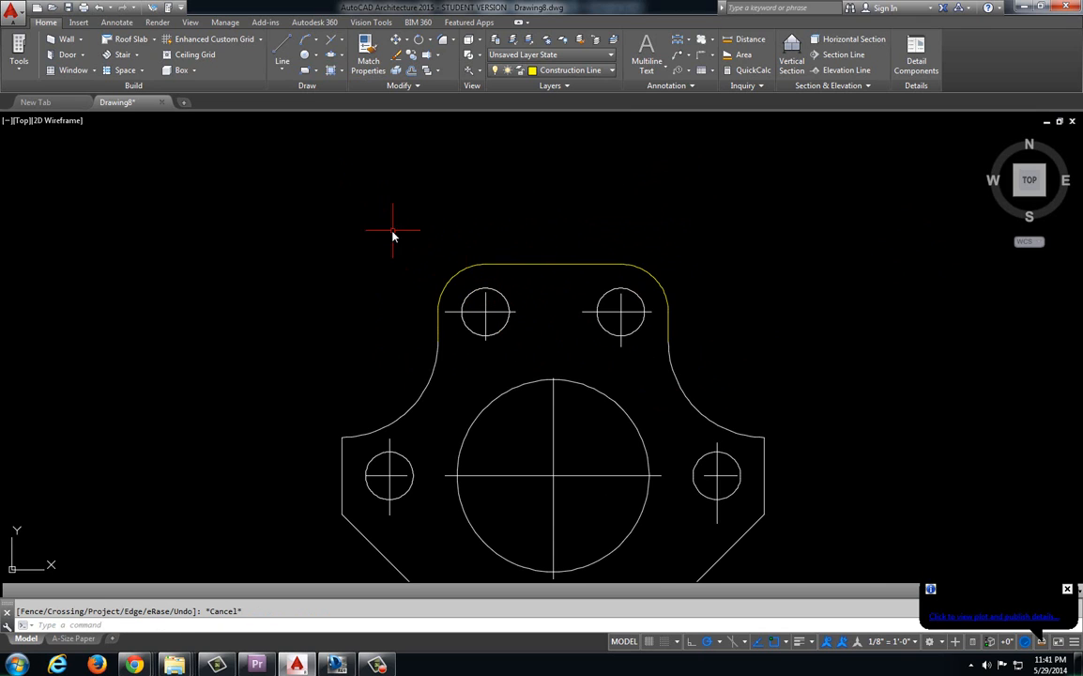
left_click(389, 232)
left_click(749, 376)
left_click(46, 22)
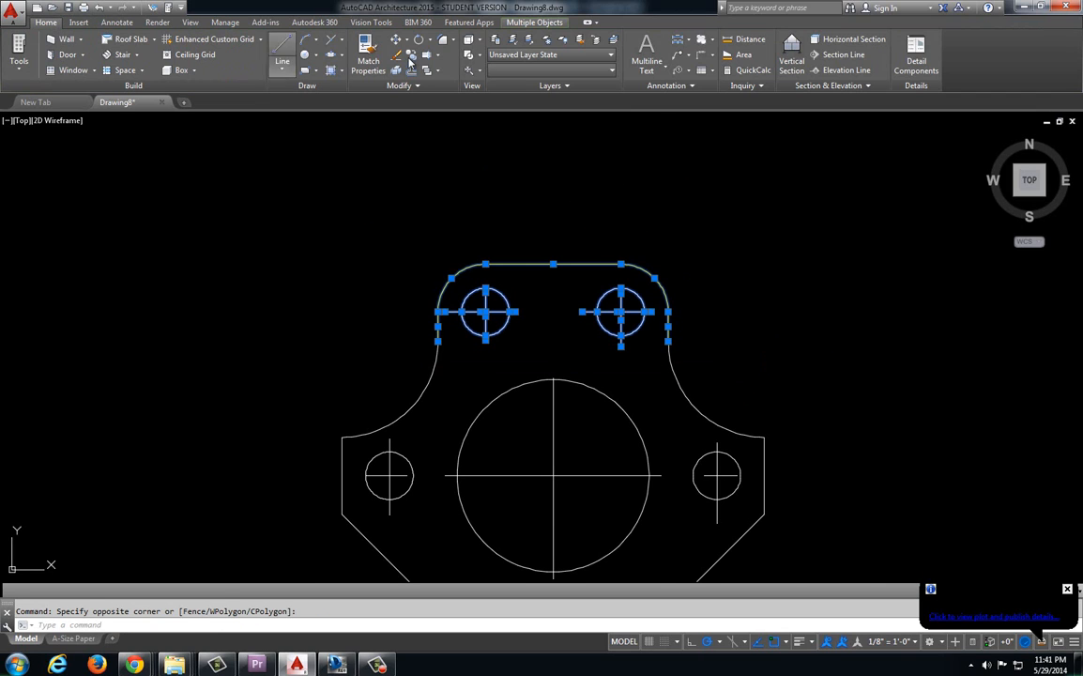
left_click(550, 70)
left_click(577, 225)
key("Escape")
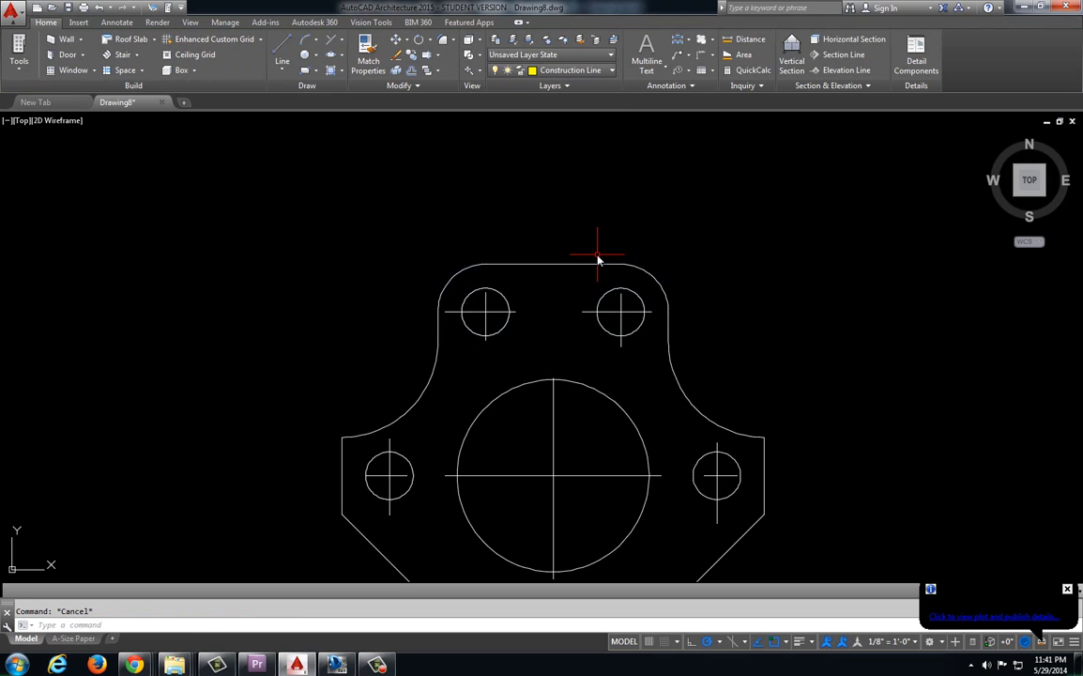
Step: Compare the whole part outline with the full reference drawing in Design Review
scroll(604, 263, "down", 2)
mouse_move(604, 263)
middle_mouse_down()
mouse_move(541, 206)
mouse_move(476, 169)
middle_mouse_up()
scroll(534, 230, "up", 2)
key("alt+Tab")
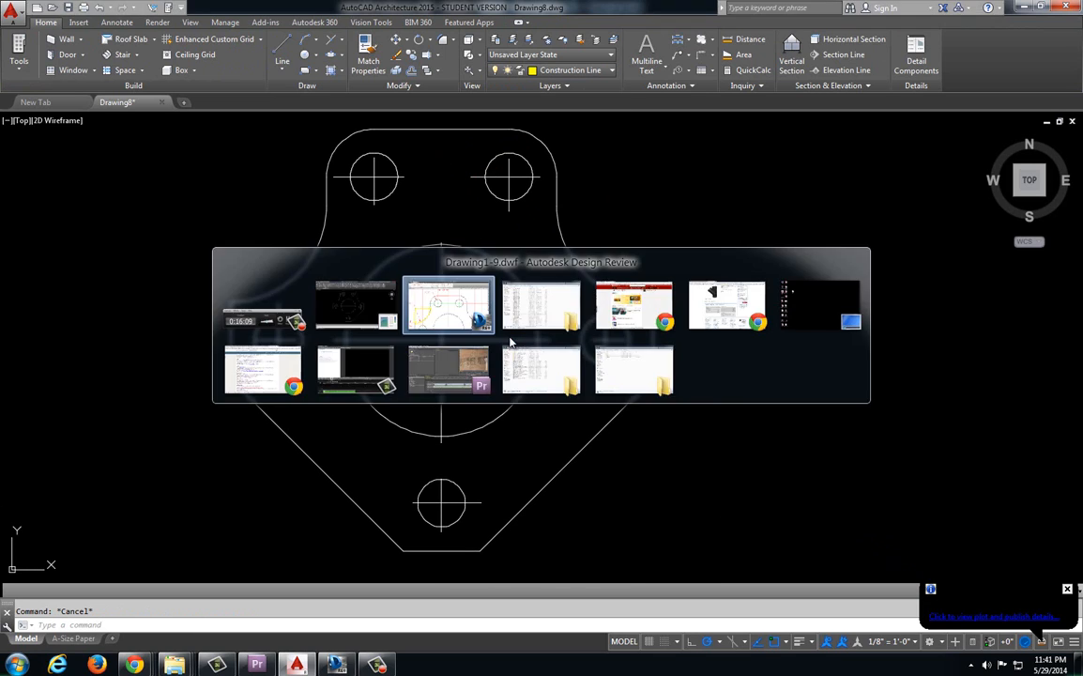
scroll(511, 343, "down", 5)
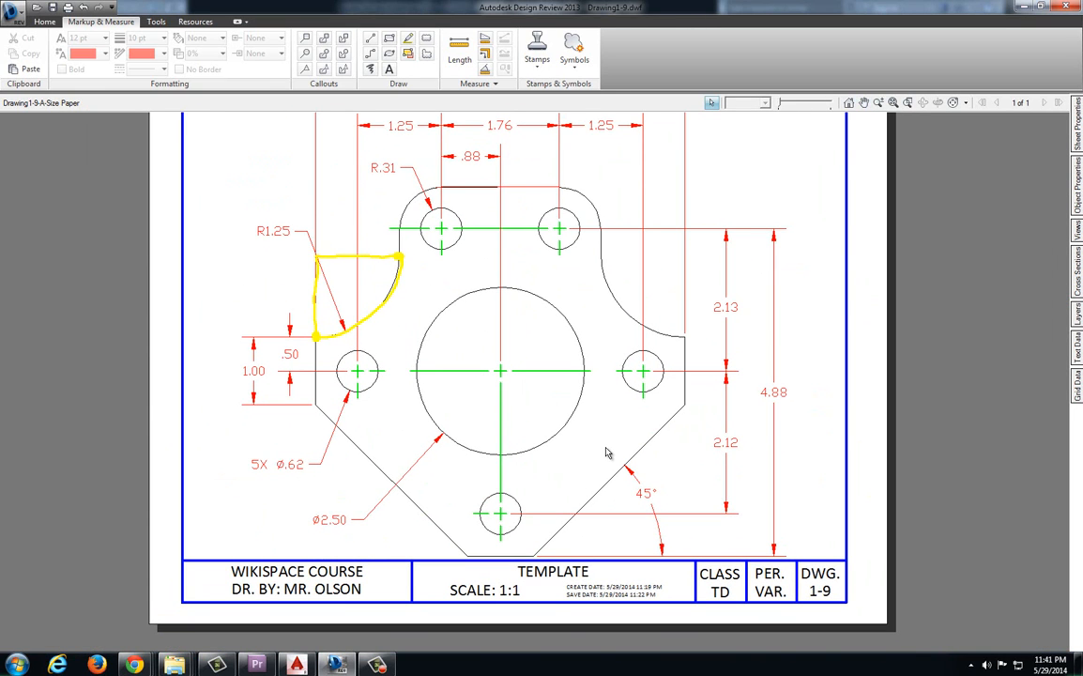
Step: Back in AutoCAD, undo the last erase and delete the crossed lines in both upper holes
key("alt+Tab")
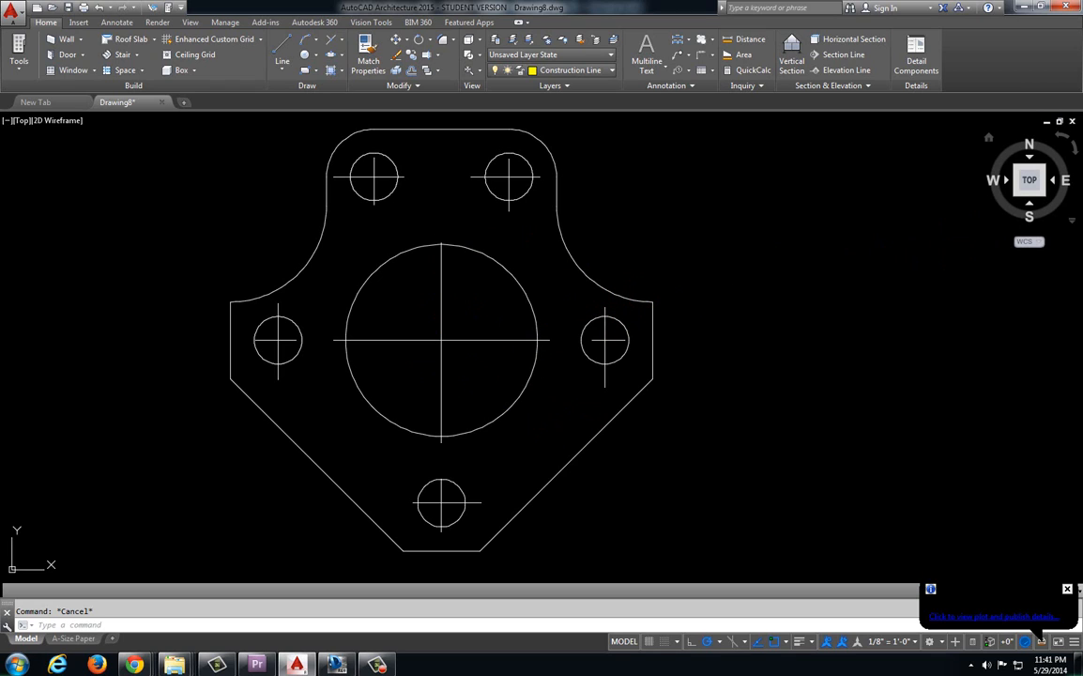
key("ctrl+z")
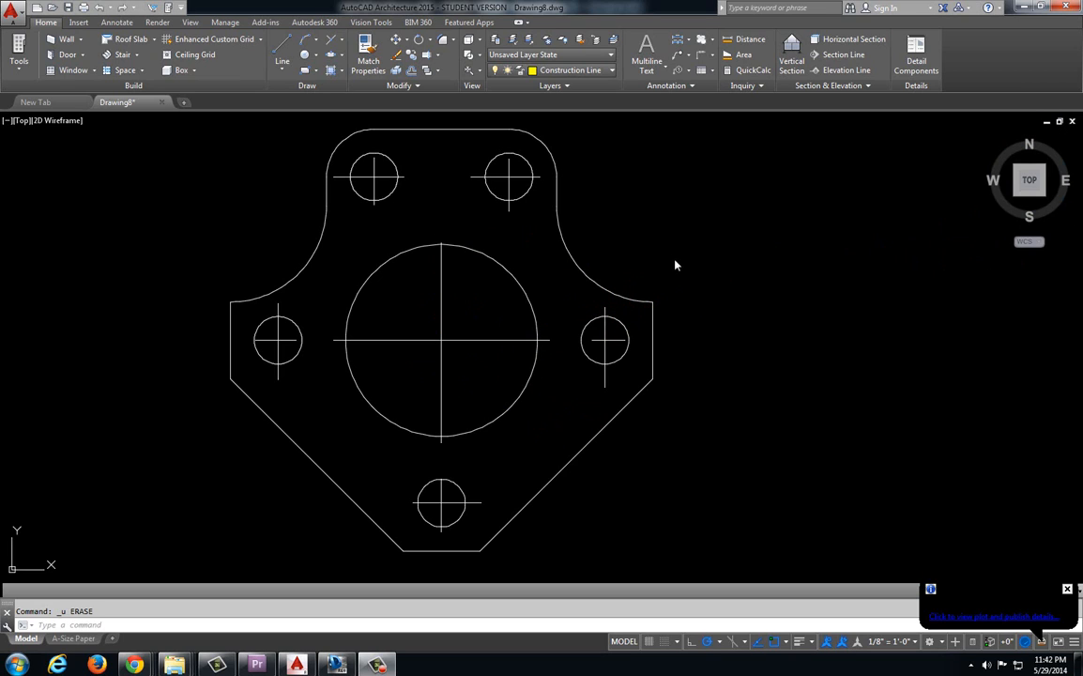
middle_click_drag(616, 257, 625, 261)
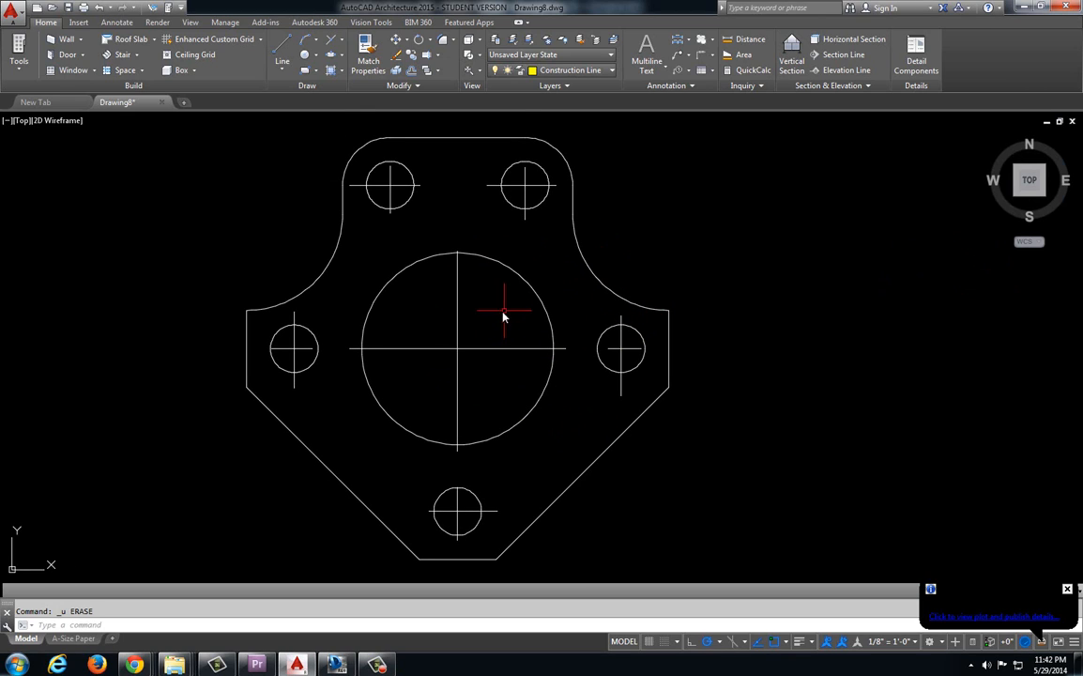
left_click(396, 176)
left_click(387, 186)
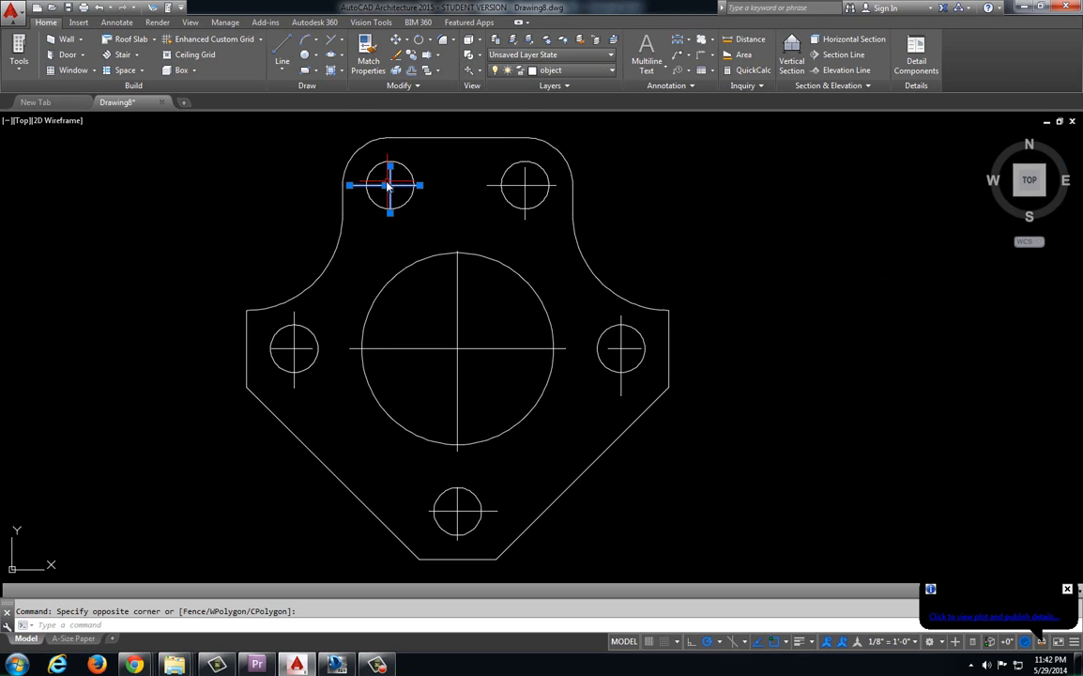
key("Delete")
left_click(535, 193)
left_click(522, 187)
key("Delete")
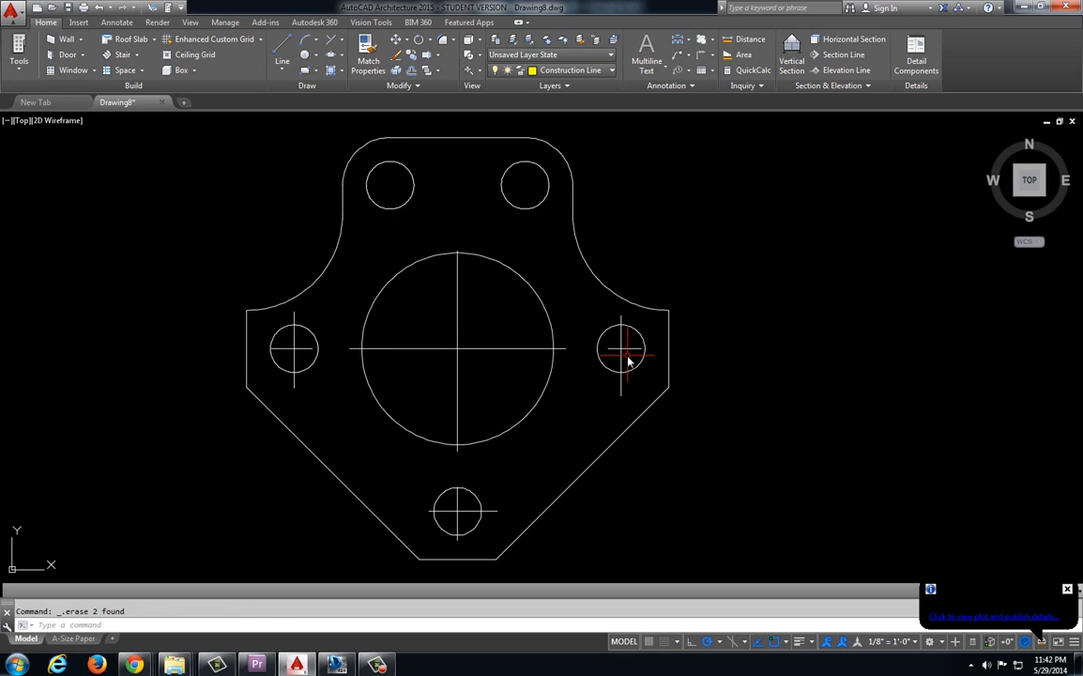
Step: Delete the crossed lines in the right side hole and in the large central circle
left_click(628, 356)
left_click(615, 347)
key("Delete")
left_click(488, 367)
left_click(451, 331)
key("Delete")
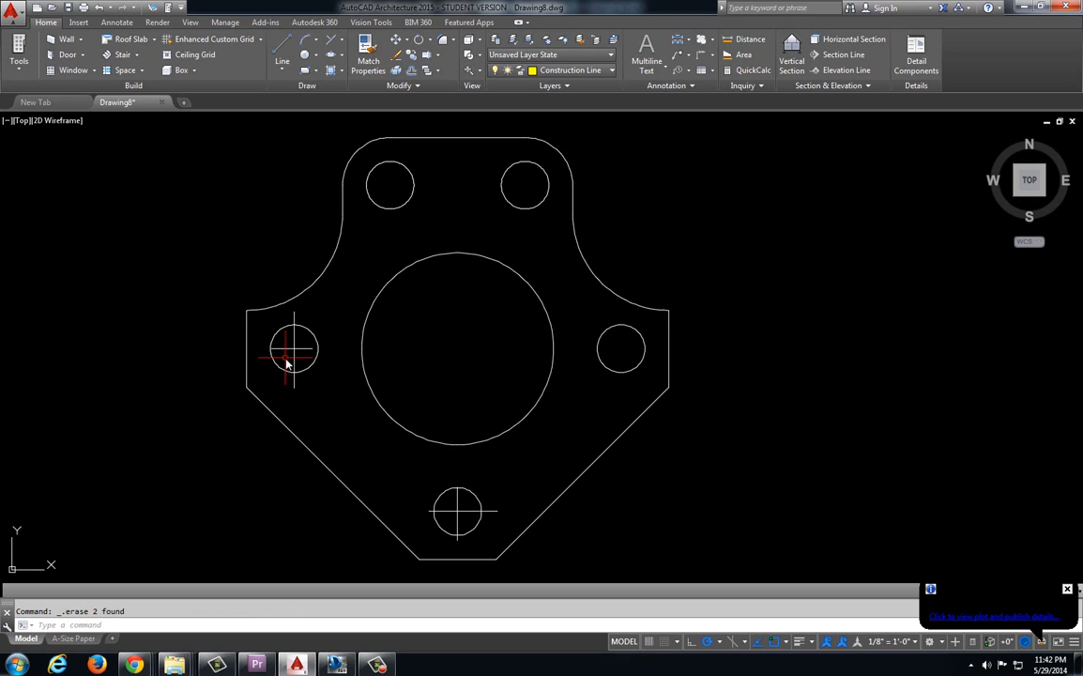
Step: Delete the crossed lines in the left side hole and in the bottom hole
left_click(286, 338)
left_click(273, 324)
key("Delete")
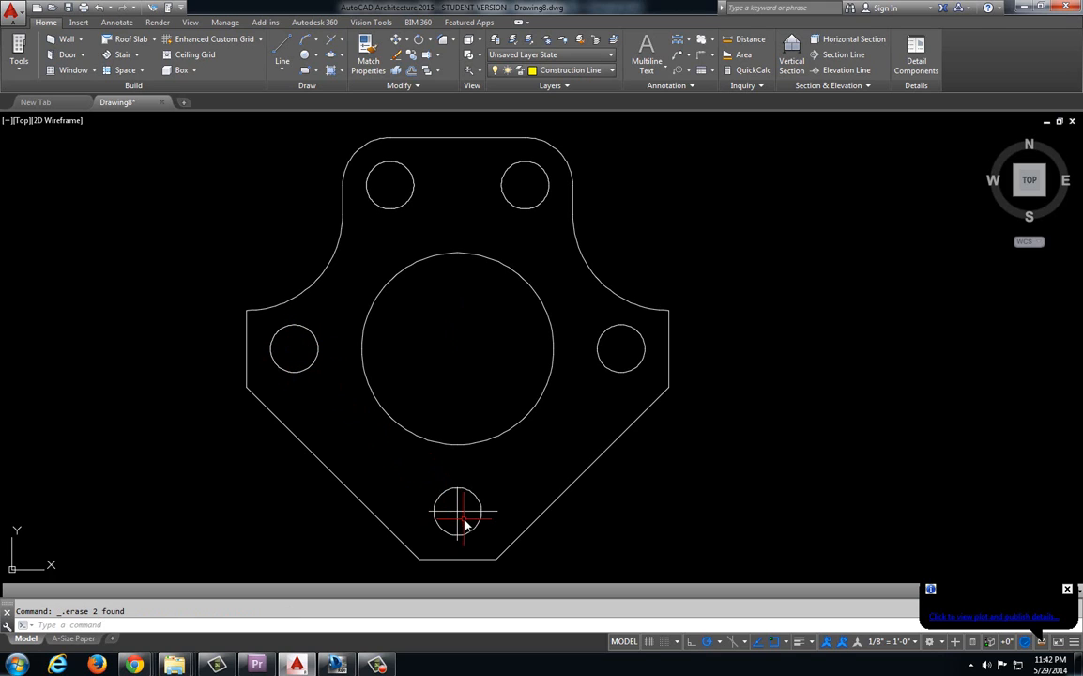
left_click(466, 521)
left_click(452, 508)
key("Delete")
Step: Make Center Line the current layer and add a dimension center mark to the upper-left hole
left_click(605, 71)
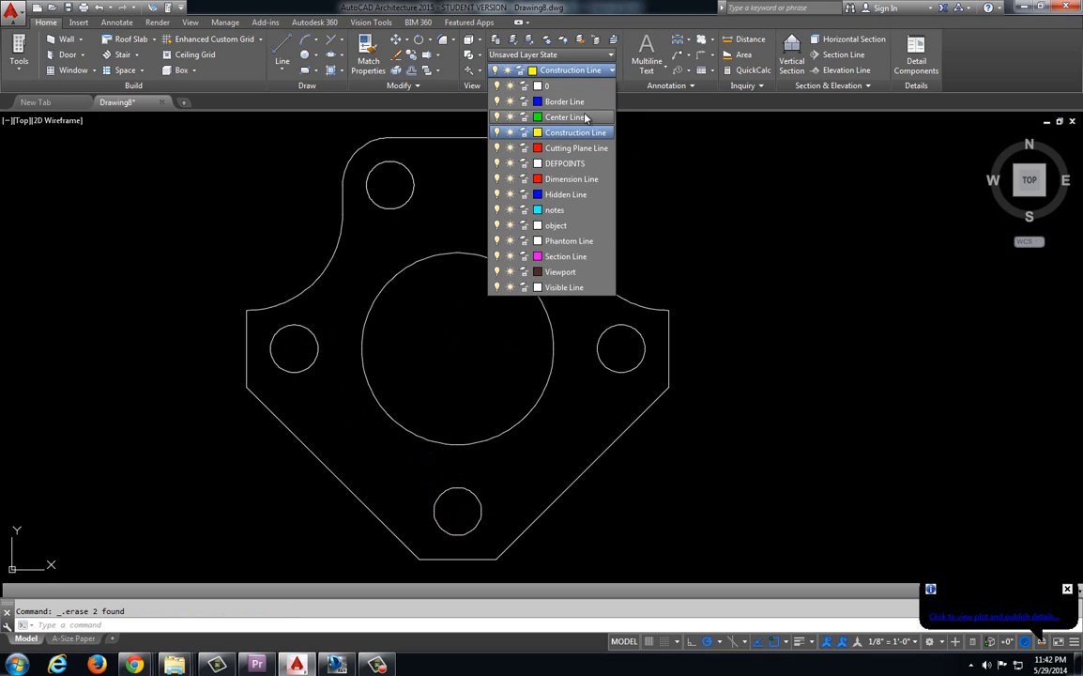
left_click(582, 118)
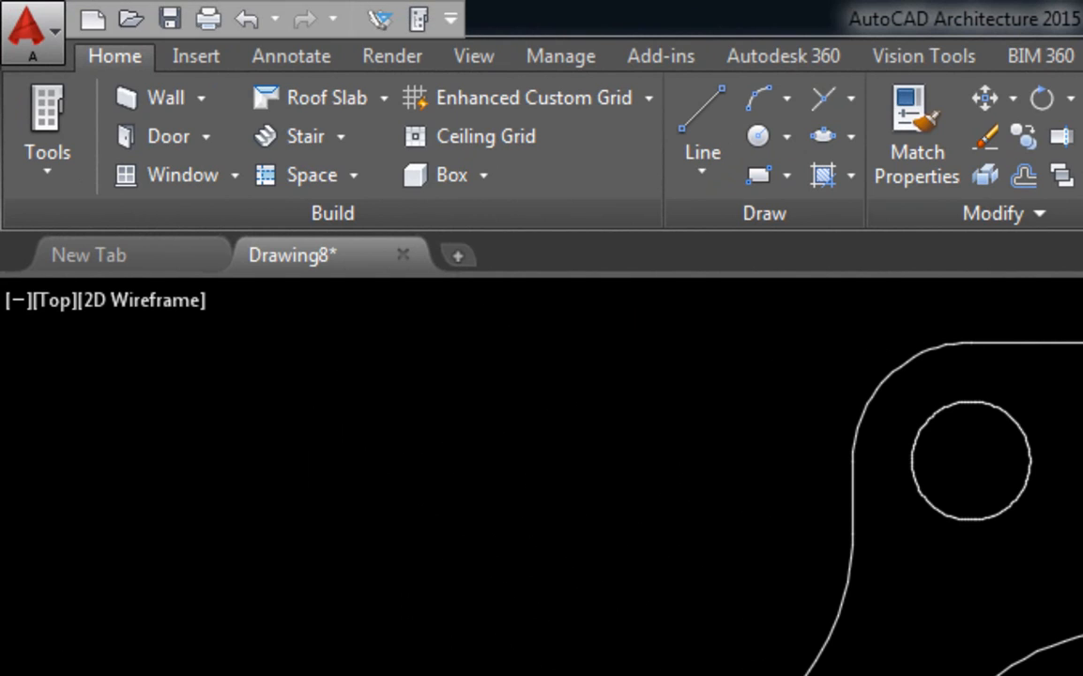
left_click(277, 64)
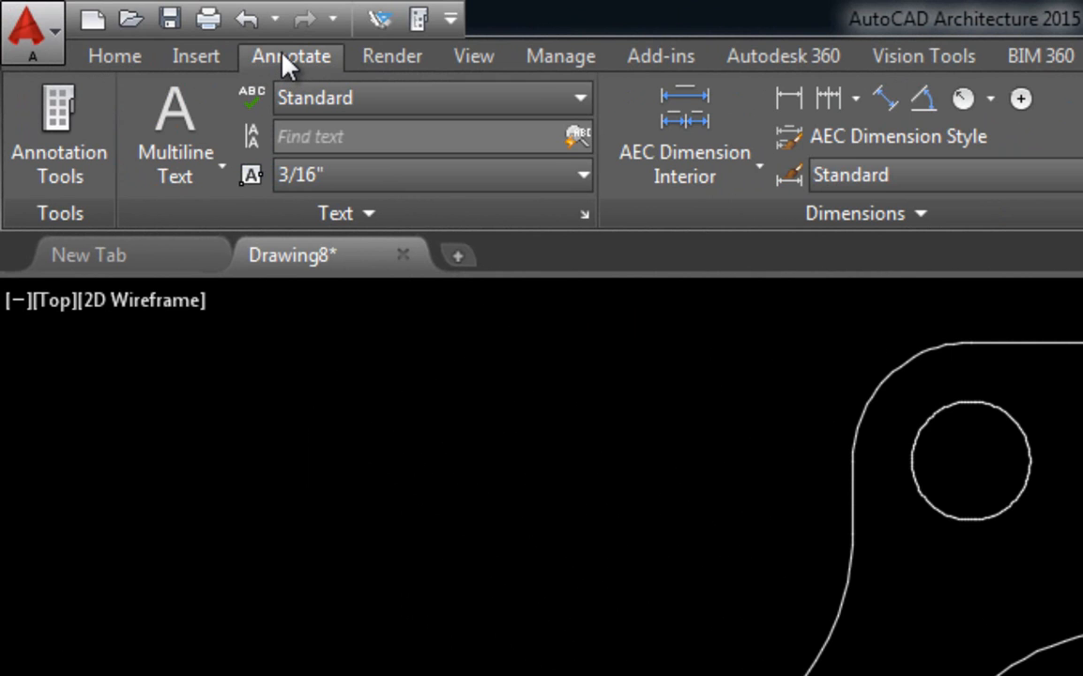
left_click(122, 56)
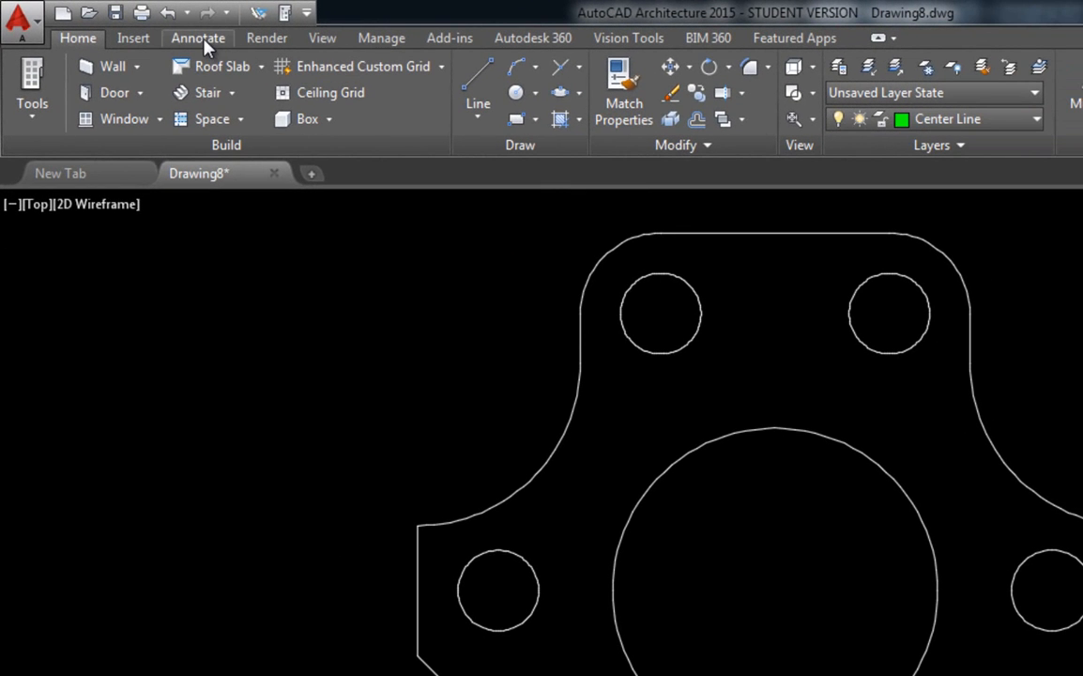
left_click(199, 38)
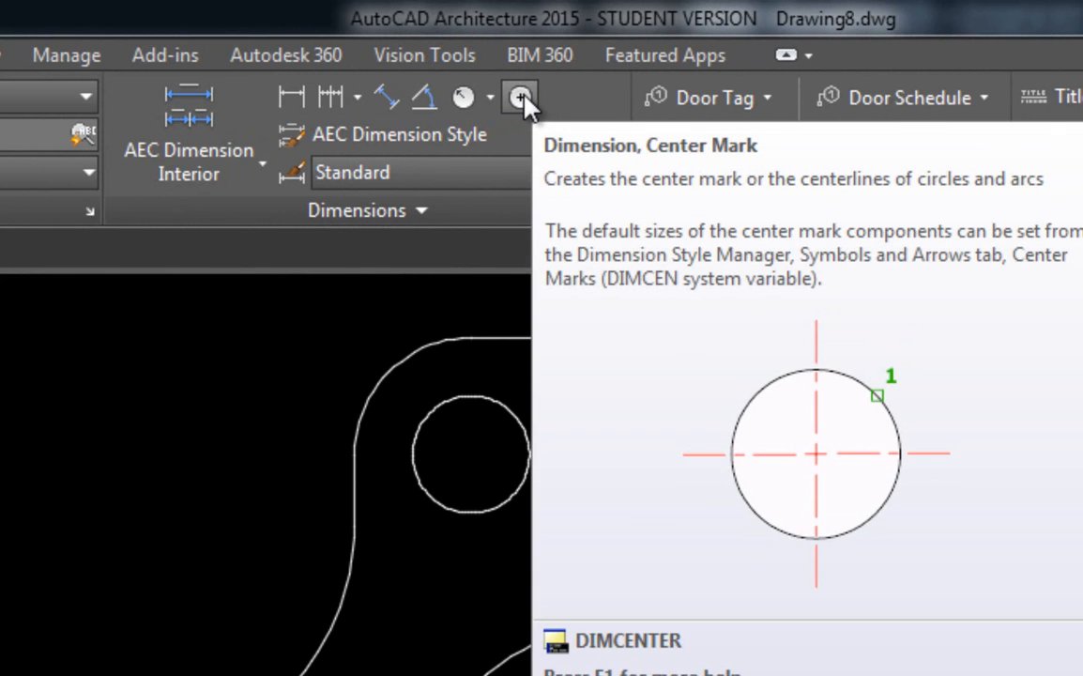
left_click(521, 100)
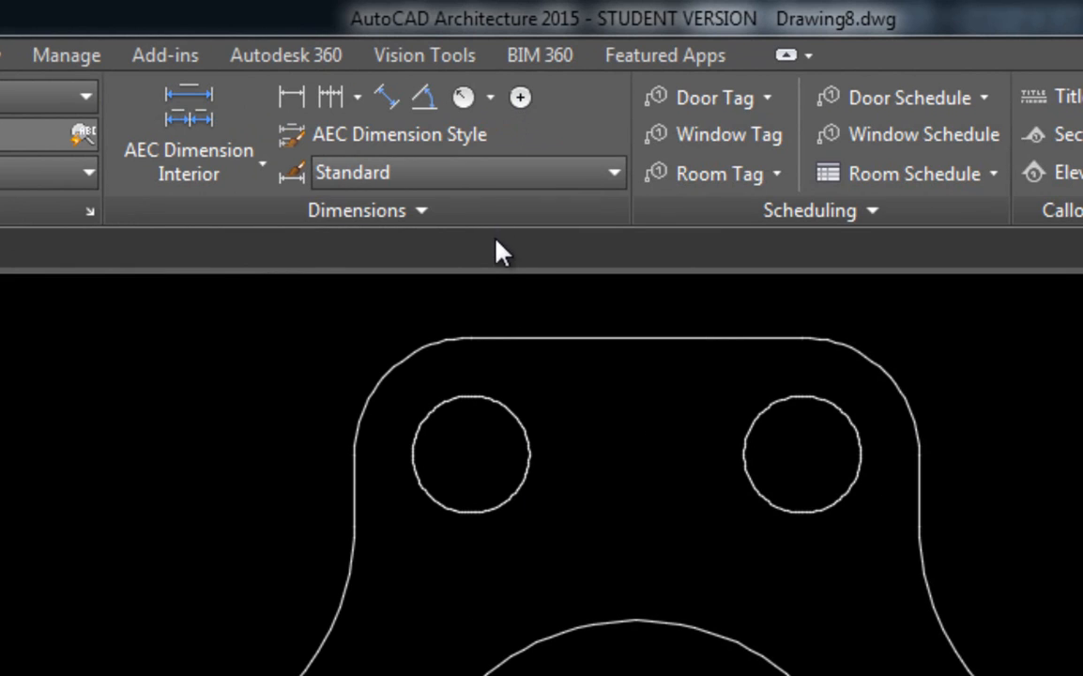
left_click(474, 399)
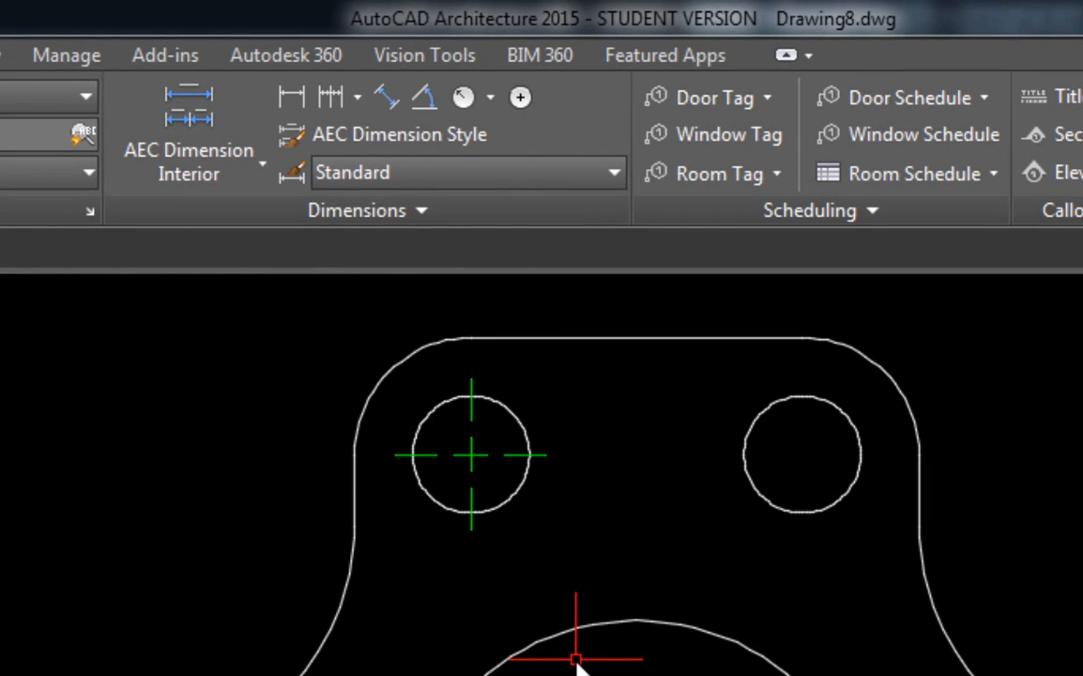
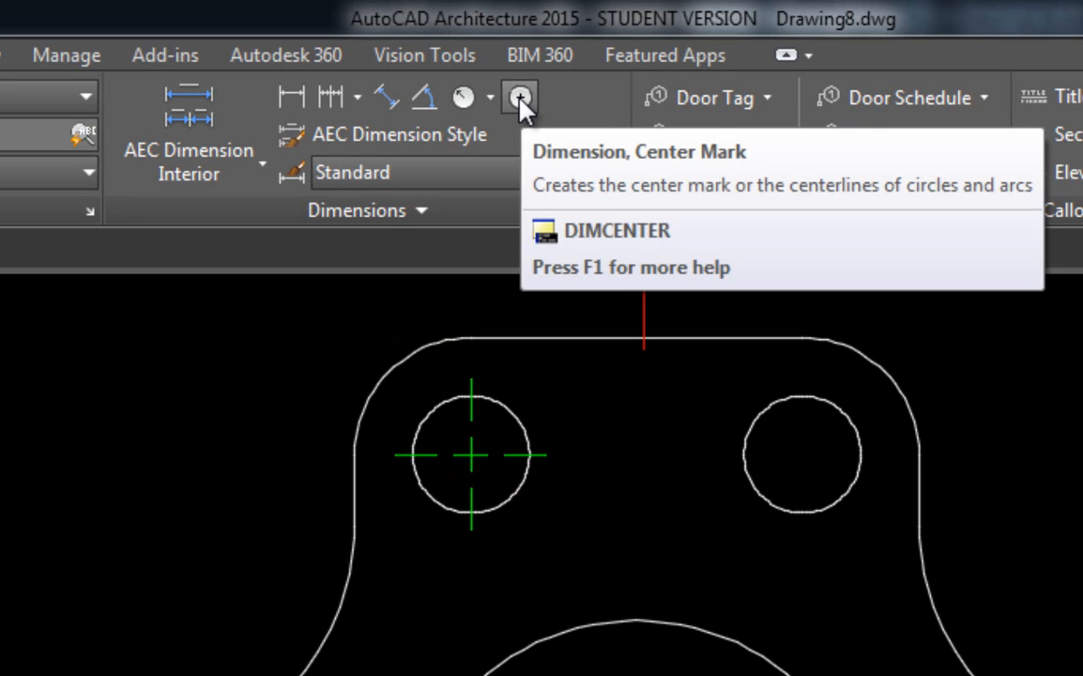
Step: Add center marks to the upper-right hole and the large central circle
left_click(520, 100)
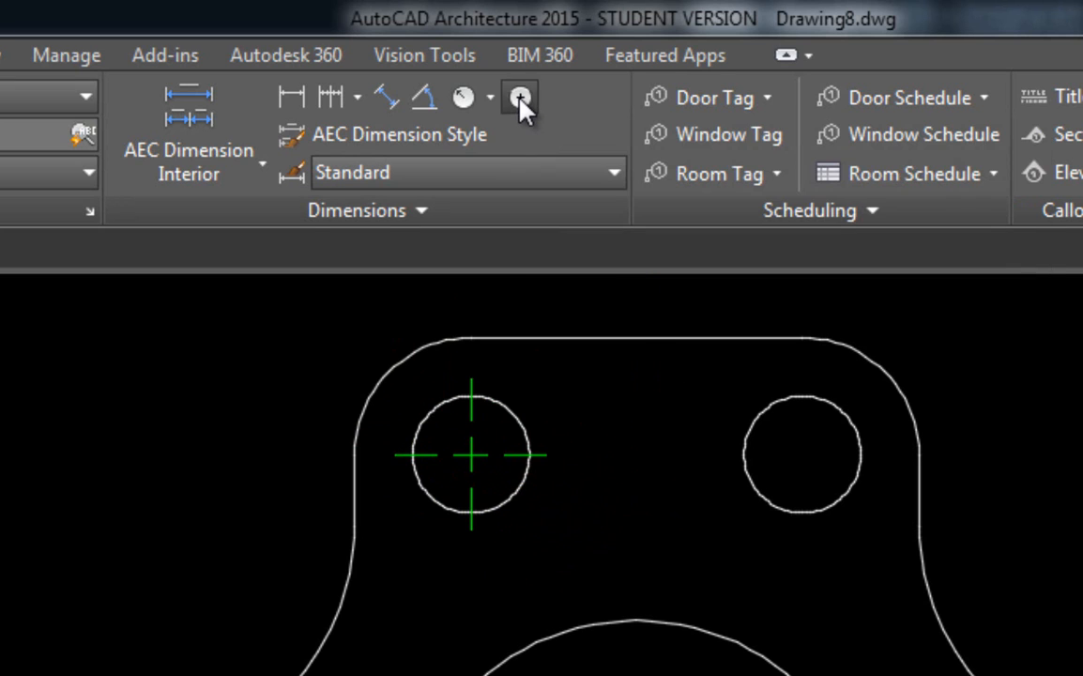
left_click(778, 415)
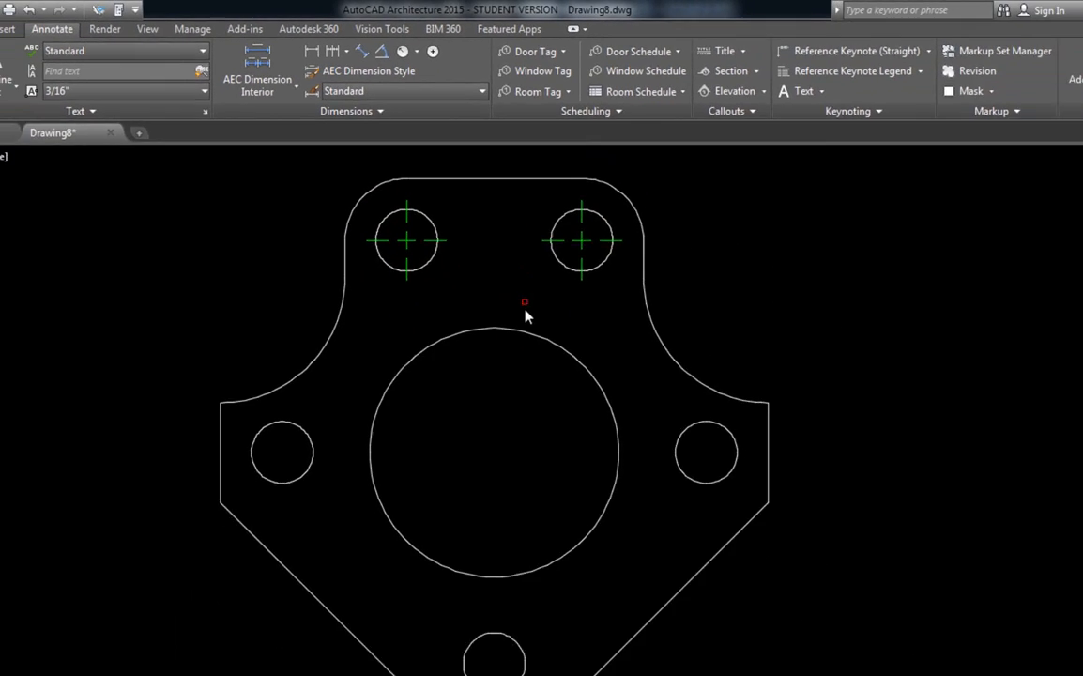
left_click(515, 334)
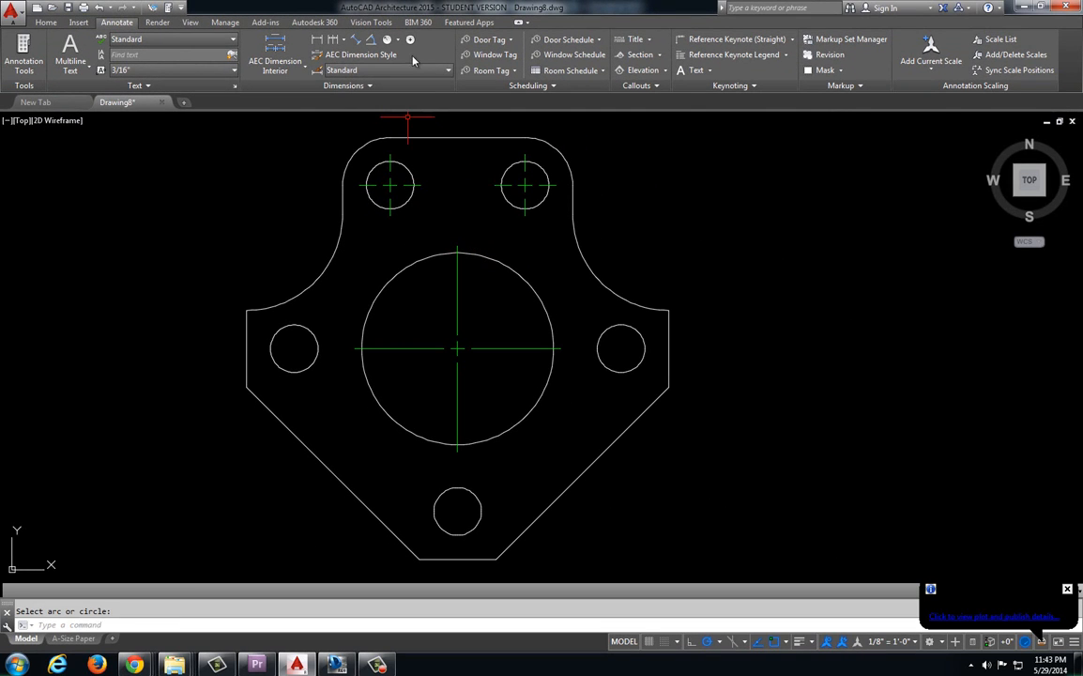
Step: Add center marks to the left side hole, the bottom hole and the right side hole
left_click(411, 39)
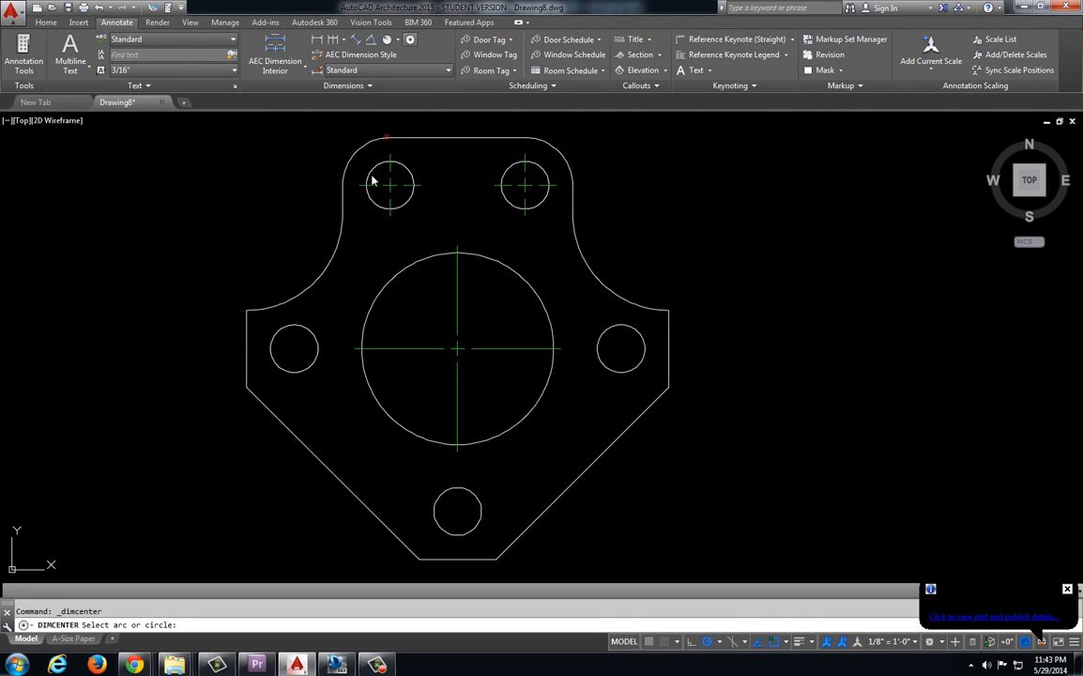
left_click(314, 343)
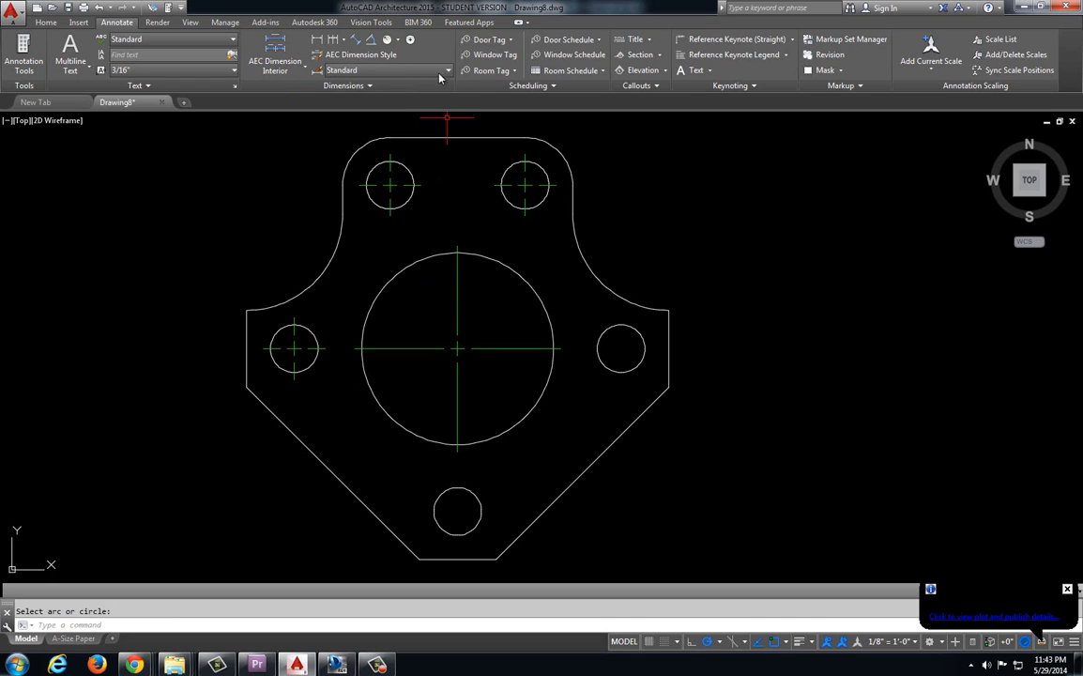
left_click(410, 39)
left_click(476, 504)
left_click(410, 39)
left_click(620, 328)
Step: Switch to the Design Review reference and examine the centerline running between the two upper holes
key("alt+Tab")
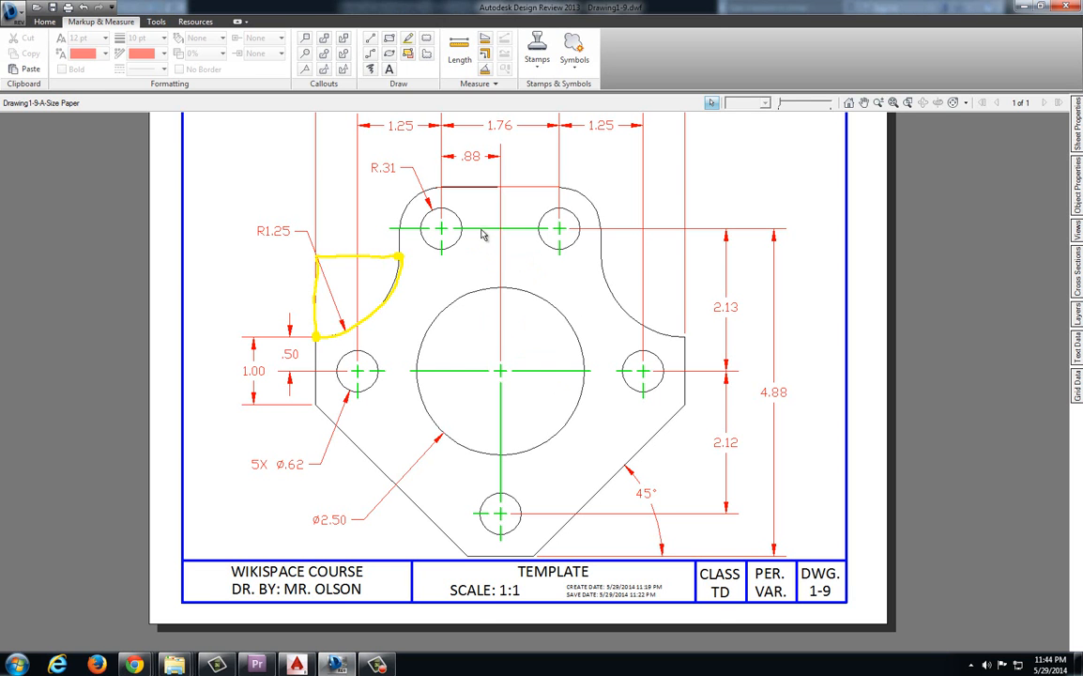
scroll(482, 234, "up", 5)
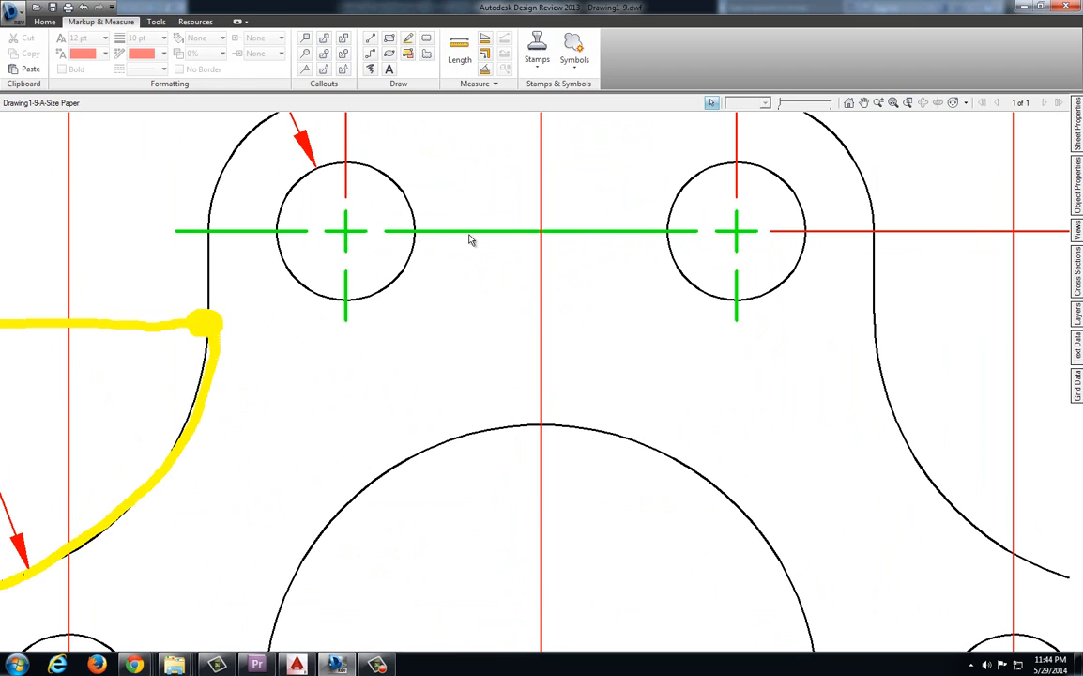
Step: Switch to AutoCAD and stretch the upper-left hole's inner horizontal centerline across to the upper-right hole's center mark
key("alt+Tab")
scroll(452, 231, "up", 5)
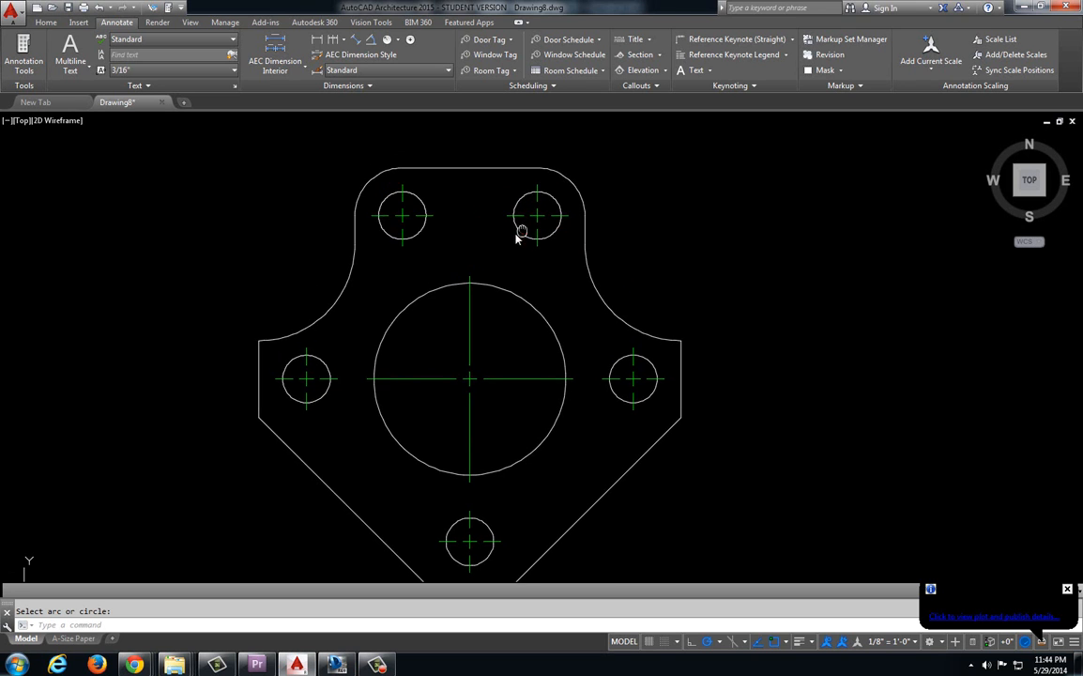
scroll(475, 192, "up", 3)
middle_click_drag(476, 194, 493, 272)
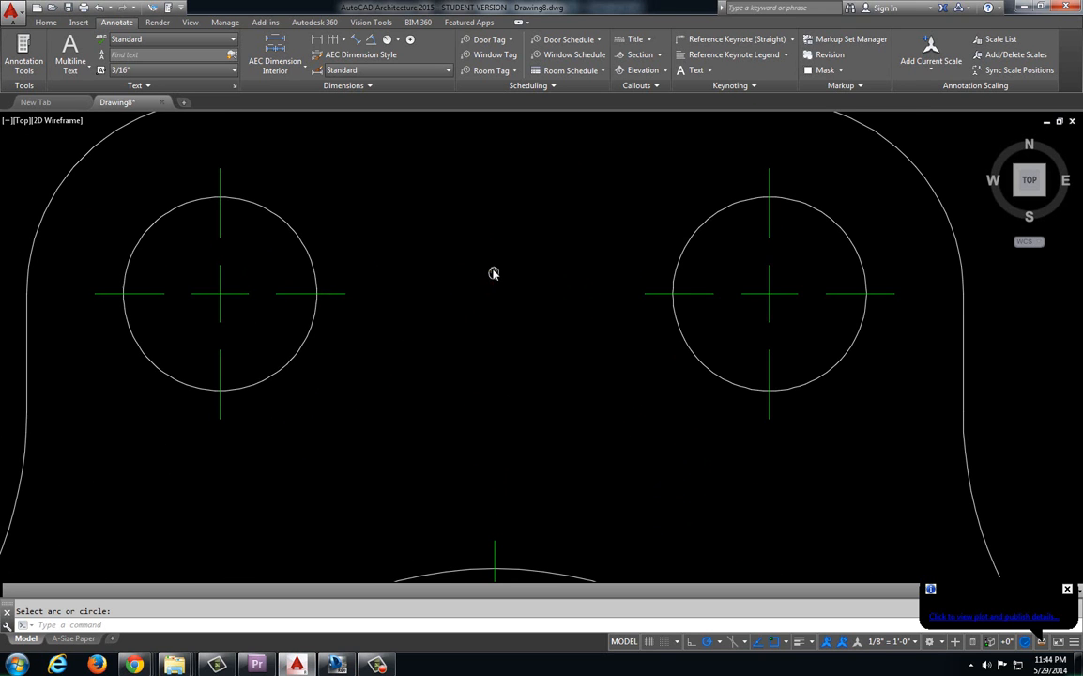
left_click(343, 295)
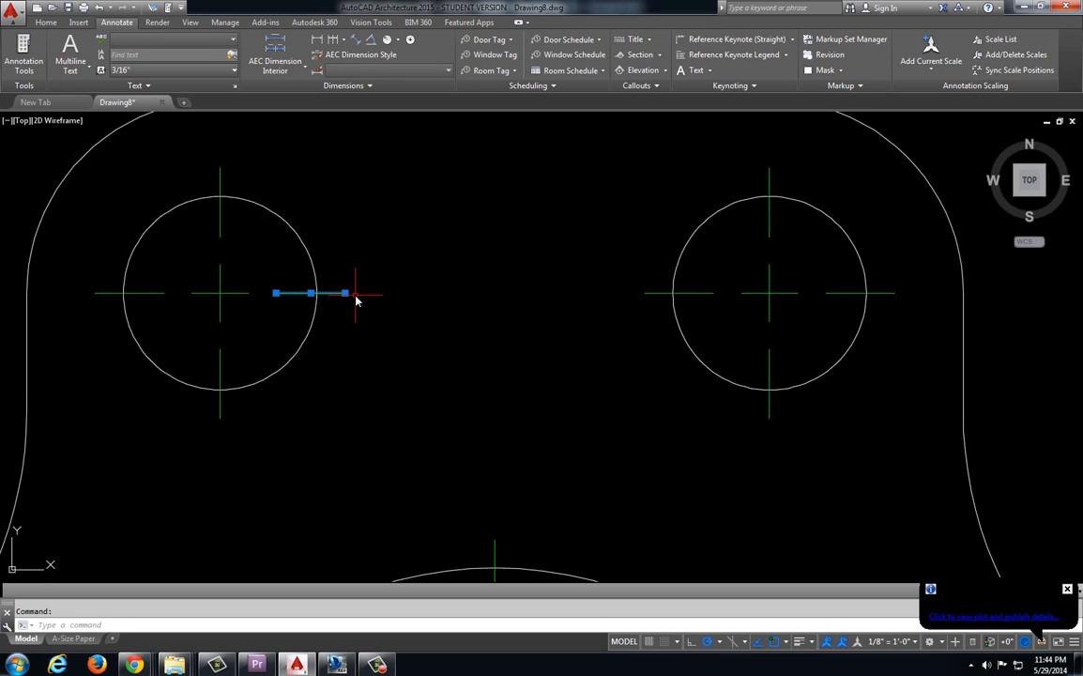
left_click(346, 293)
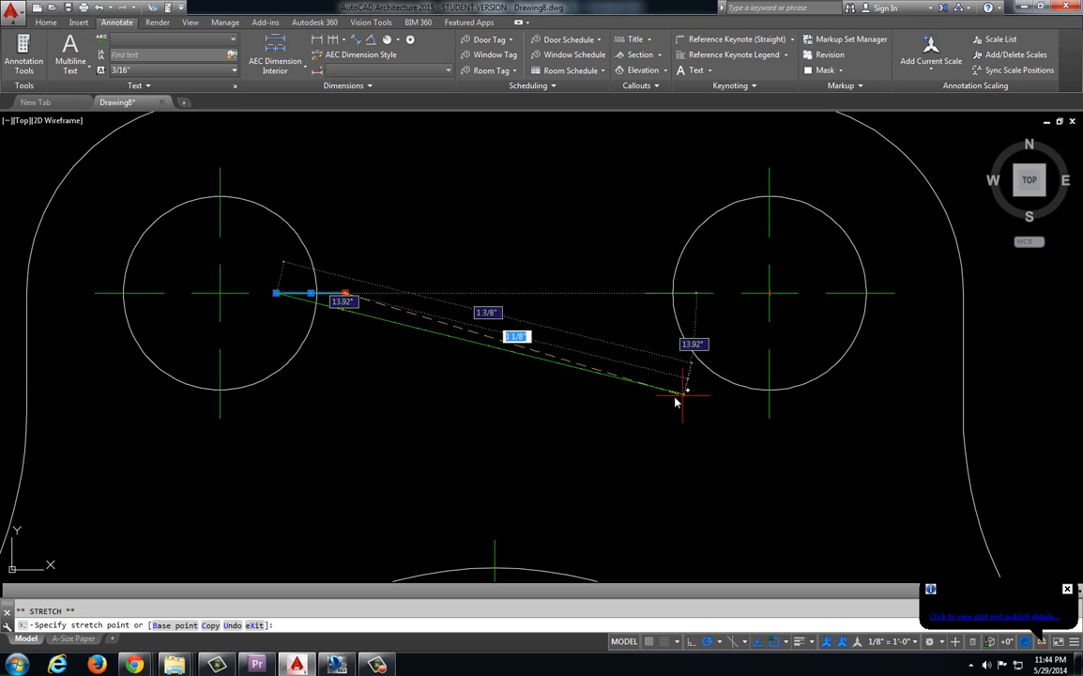
left_click(715, 295)
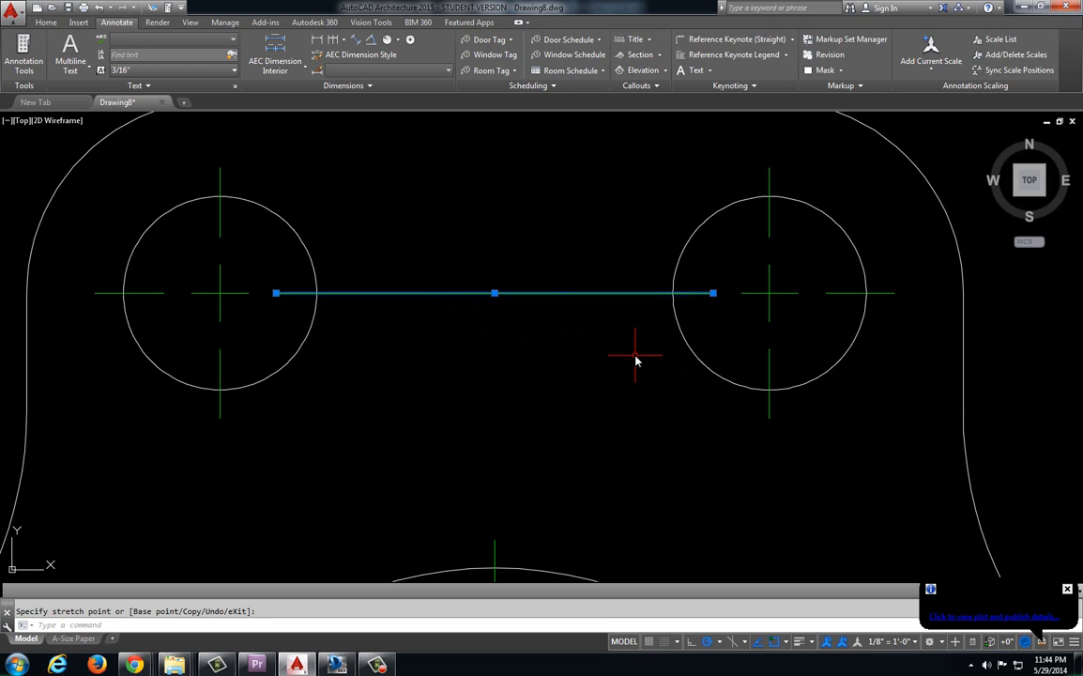
key("Escape")
Step: Erase the short horizontal center mark segment overlapped by the stretched centerline at the upper-right hole
left_click(617, 274)
left_click(726, 316)
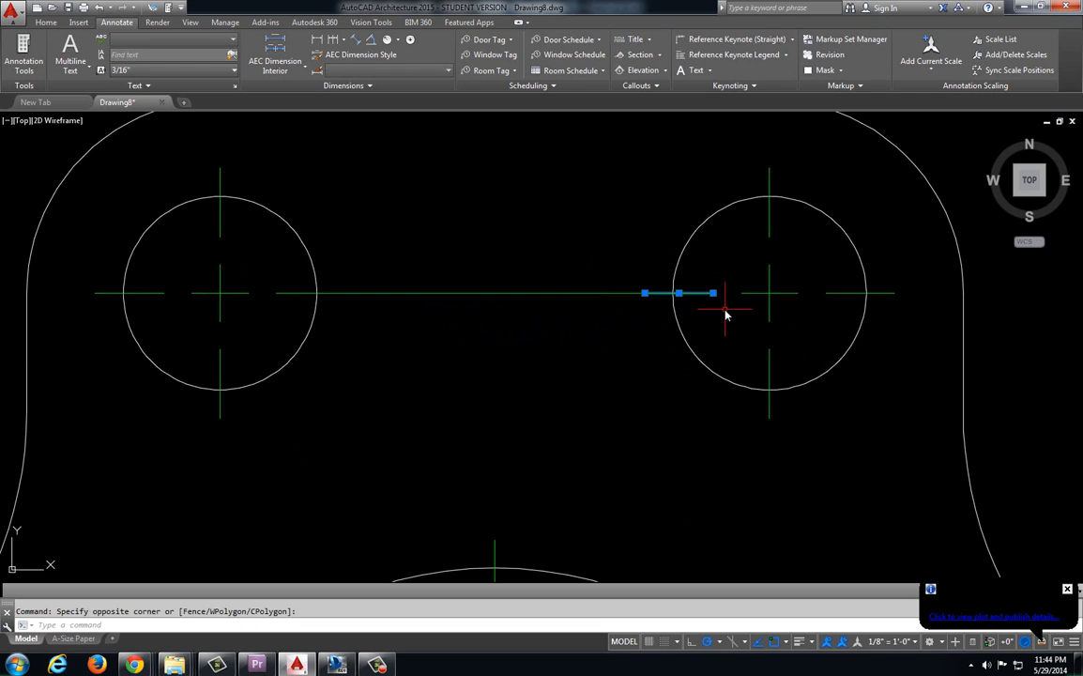
key("Escape")
left_click(605, 264)
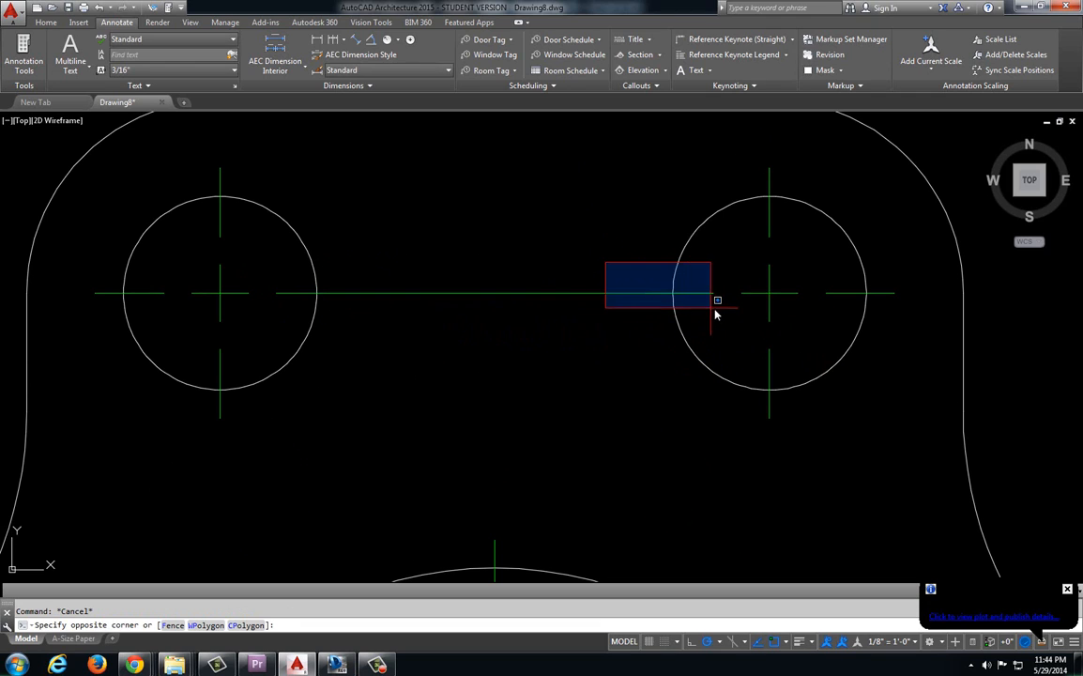
left_click(726, 315)
key("Delete")
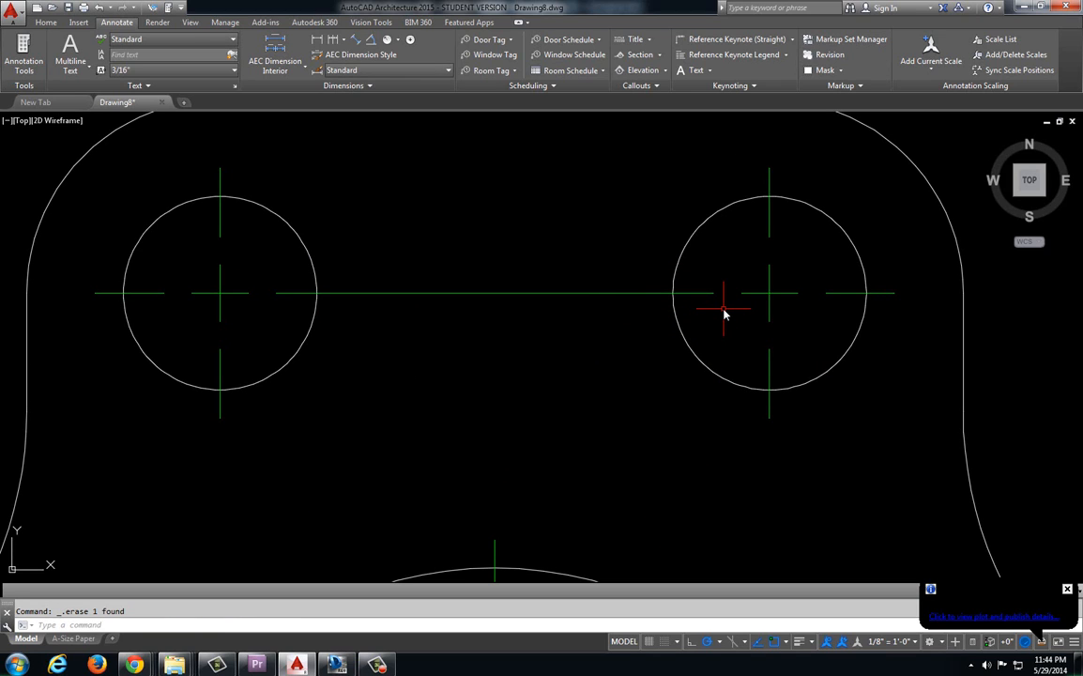
scroll(652, 330, "down", 4)
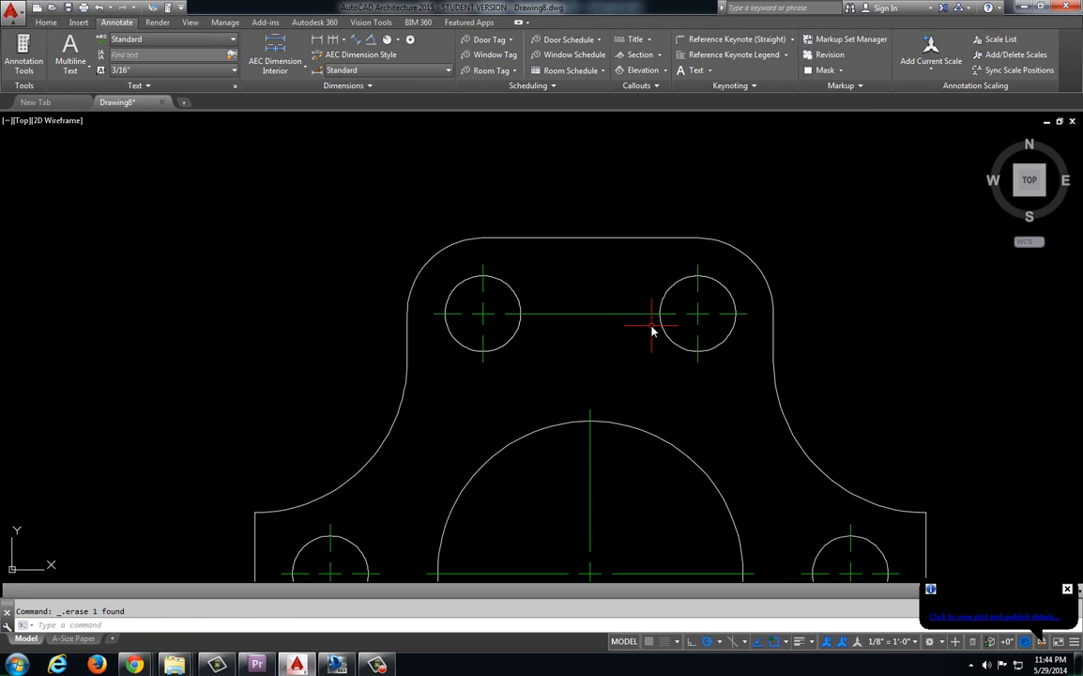
Step: Check the Design Review reference, then in AutoCAD extend the upper-left hole's outer horizontal and upper vertical centerlines slightly past the part outline
key("alt+Tab")
scroll(438, 341, "up", 3)
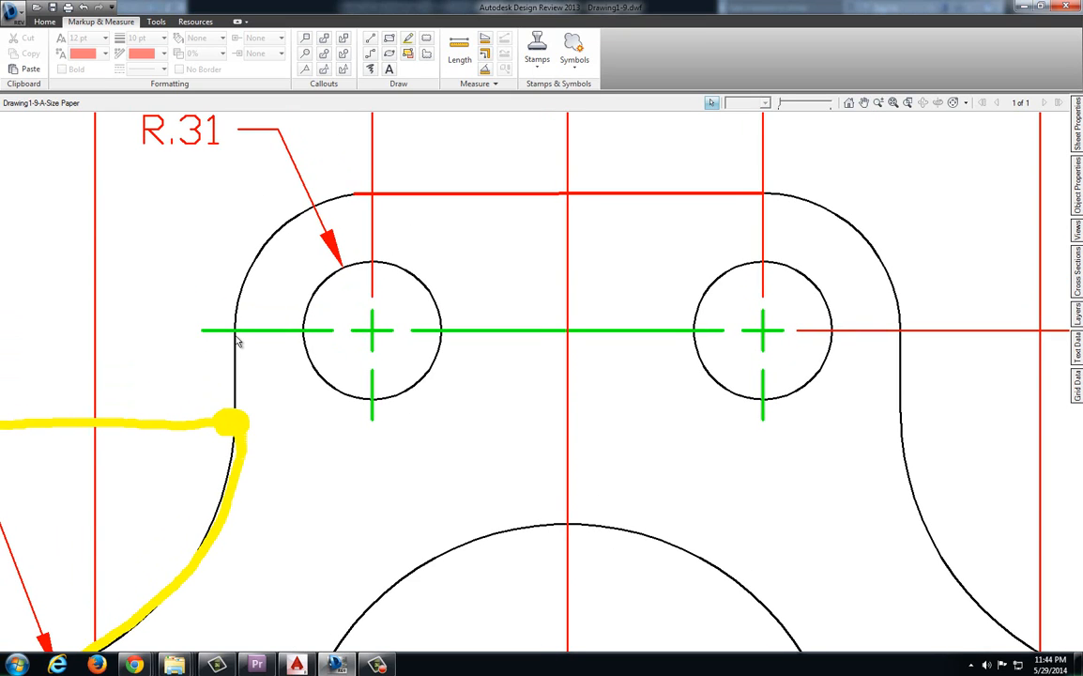
key("alt+Tab")
scroll(428, 320, "up", 2)
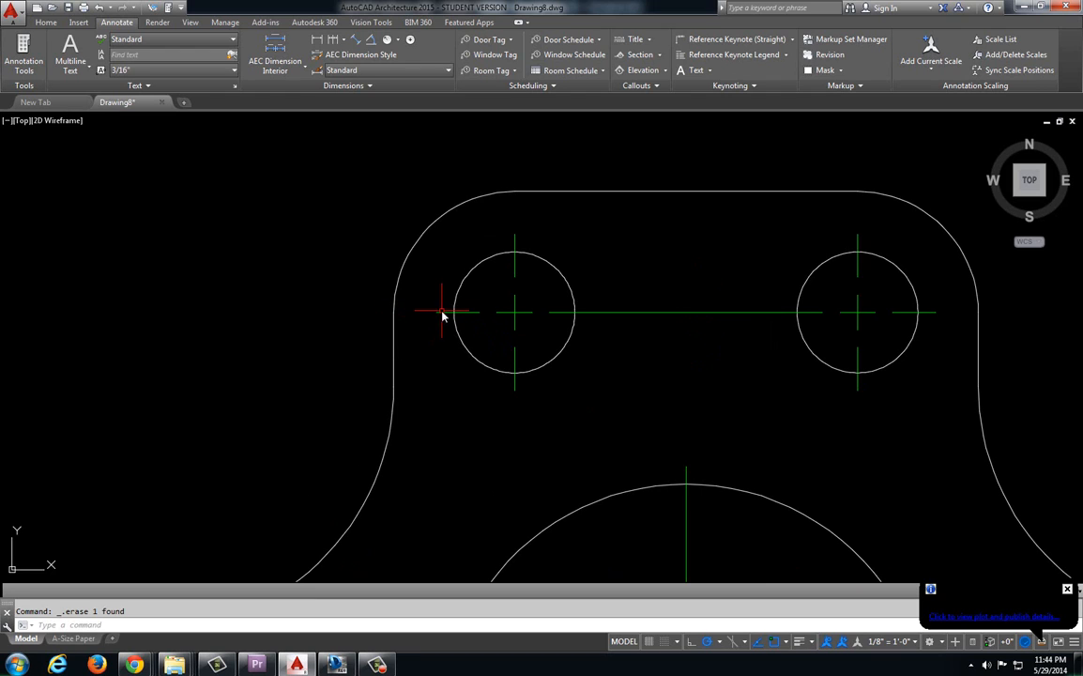
left_click(439, 313)
left_click(439, 313)
left_click(365, 312)
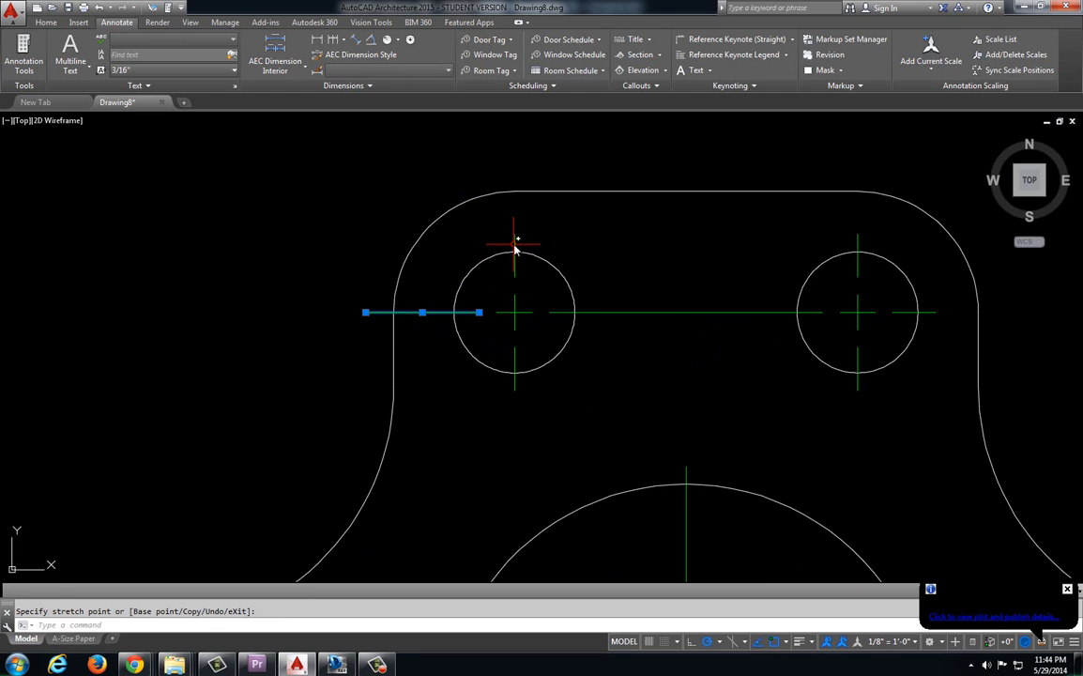
left_click(514, 244)
left_click(514, 235)
left_click(512, 181)
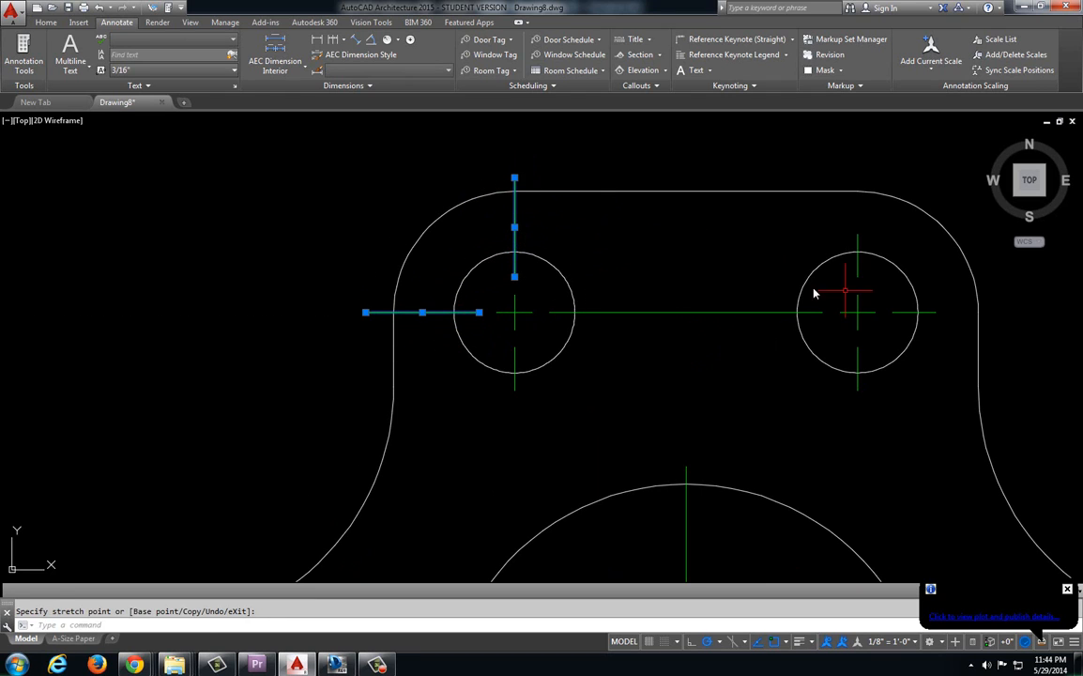
Step: Extend the upper-right hole's upper vertical and outer horizontal centerlines slightly past the part outline
middle_click_drag(815, 290, 640, 280)
left_click(681, 240)
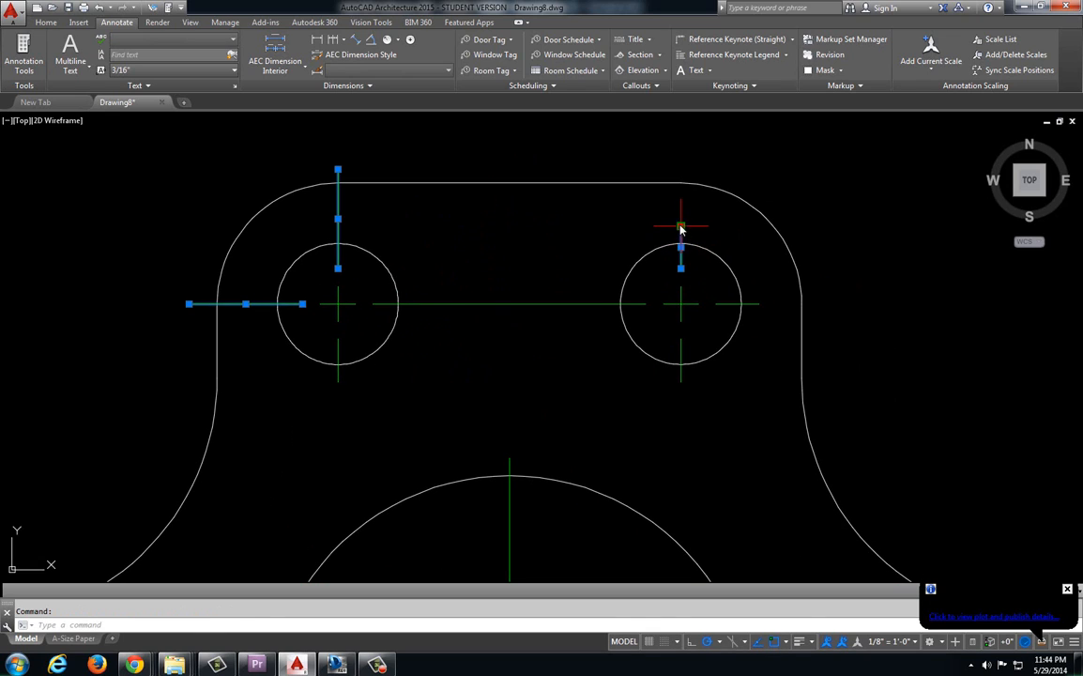
left_click(681, 226)
left_click(681, 170)
left_click(749, 305)
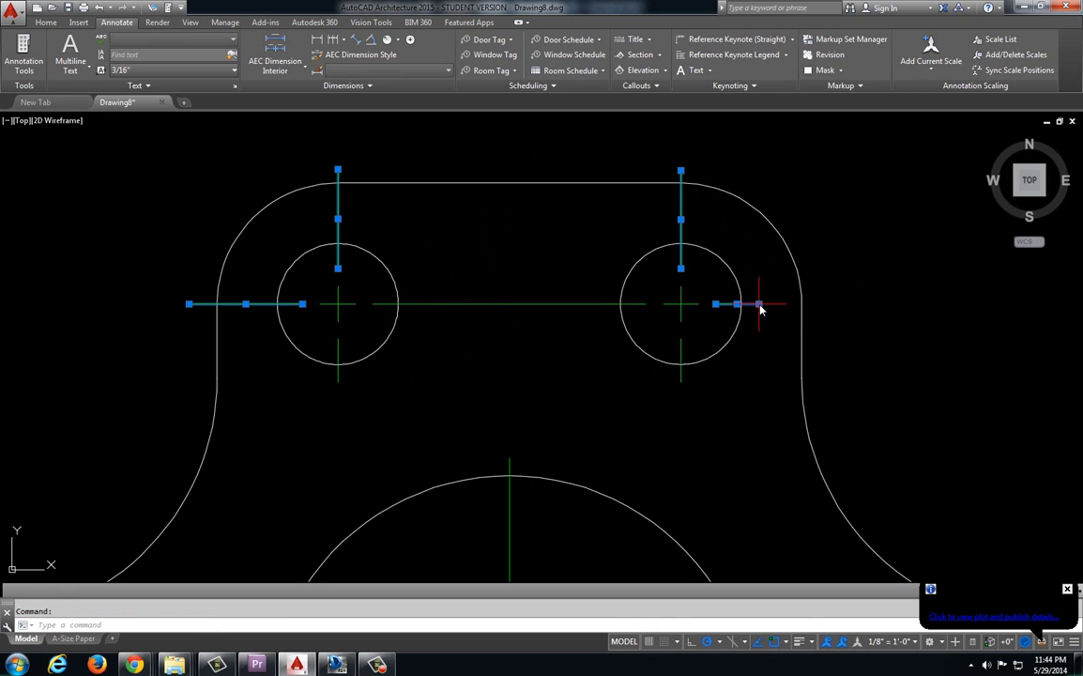
left_click(748, 304)
left_click(820, 305)
key("Escape")
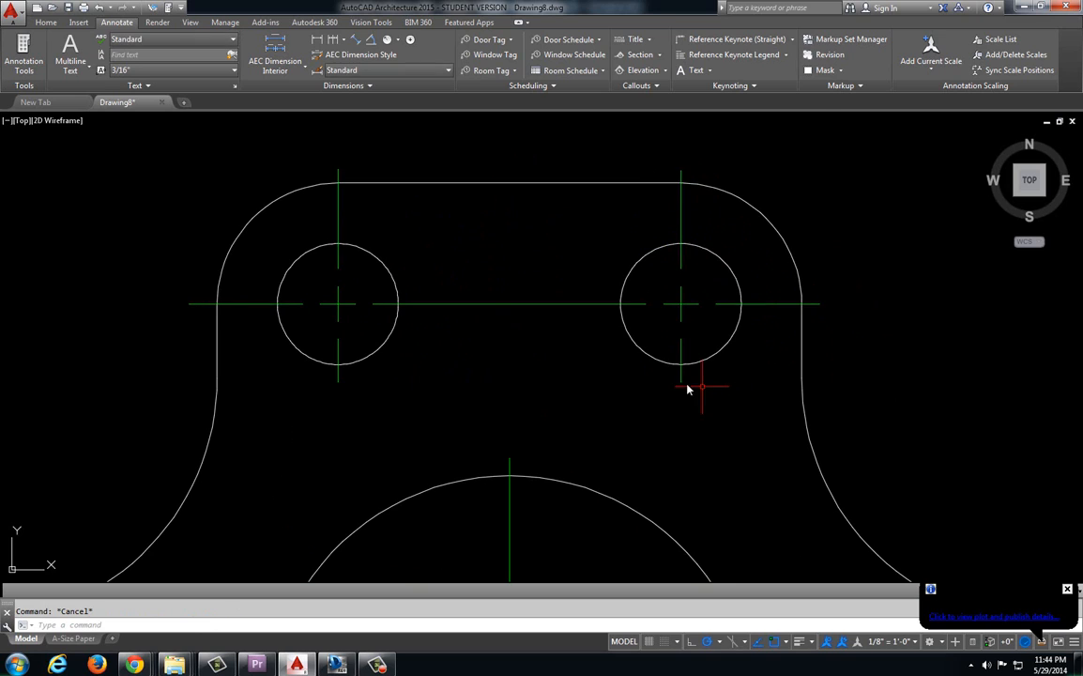
Step: Try stretching the upper-right hole's lower centerline down to the part's bottom edge, and undo the stretch
scroll(689, 387, "up", 3)
left_click(647, 324)
scroll(674, 355, "down", 2)
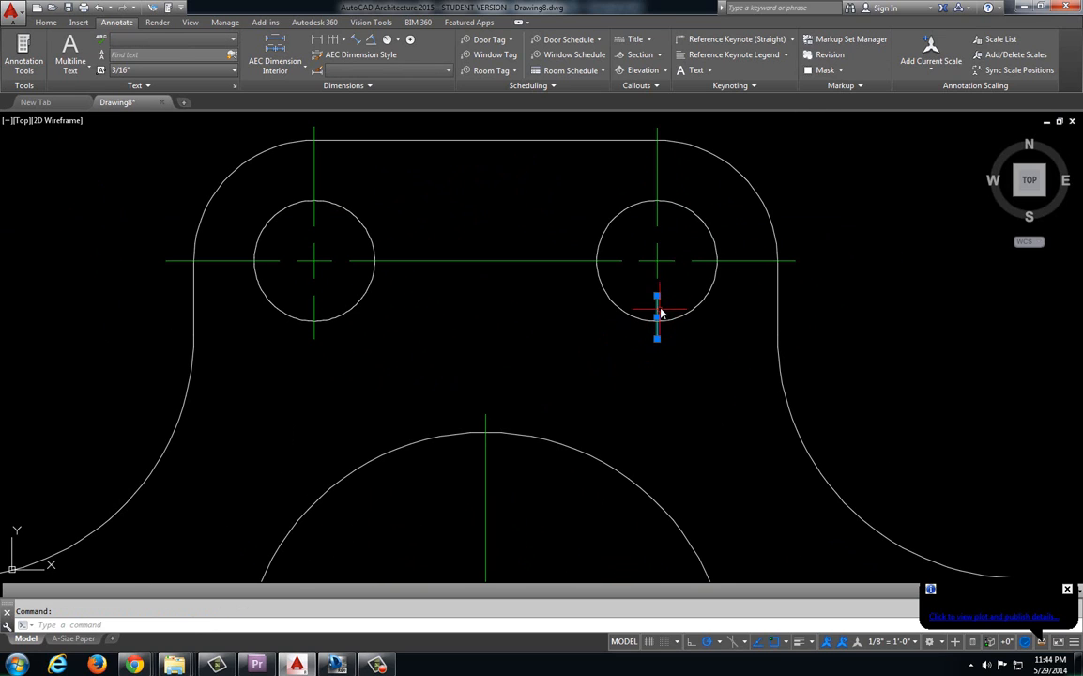
left_click(657, 337)
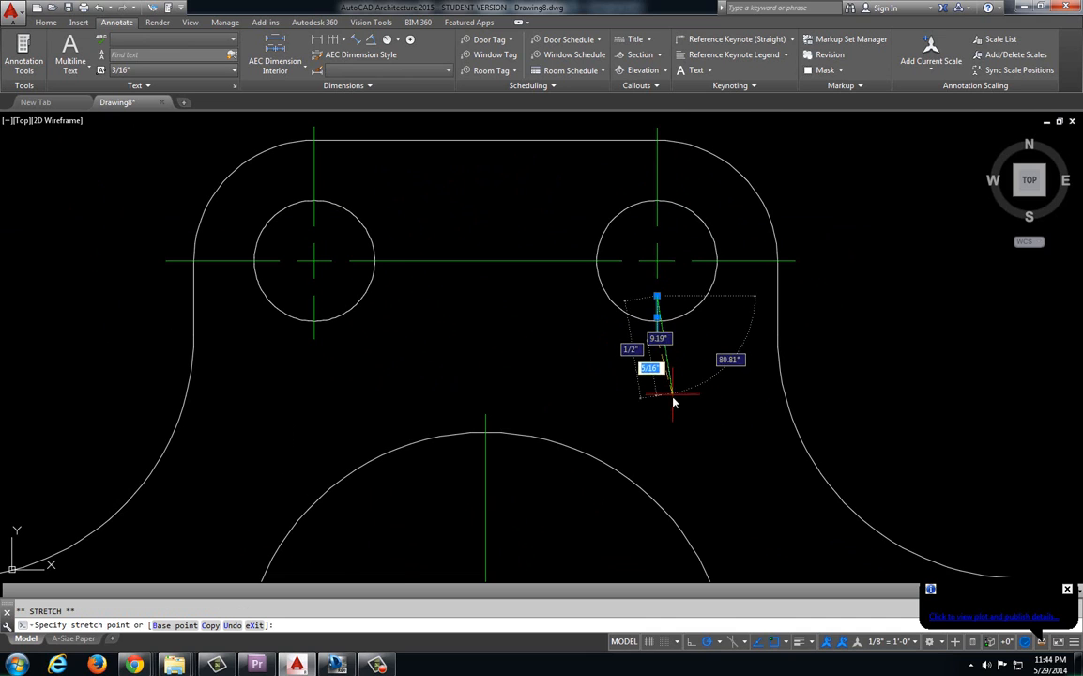
scroll(654, 310, "down", 5)
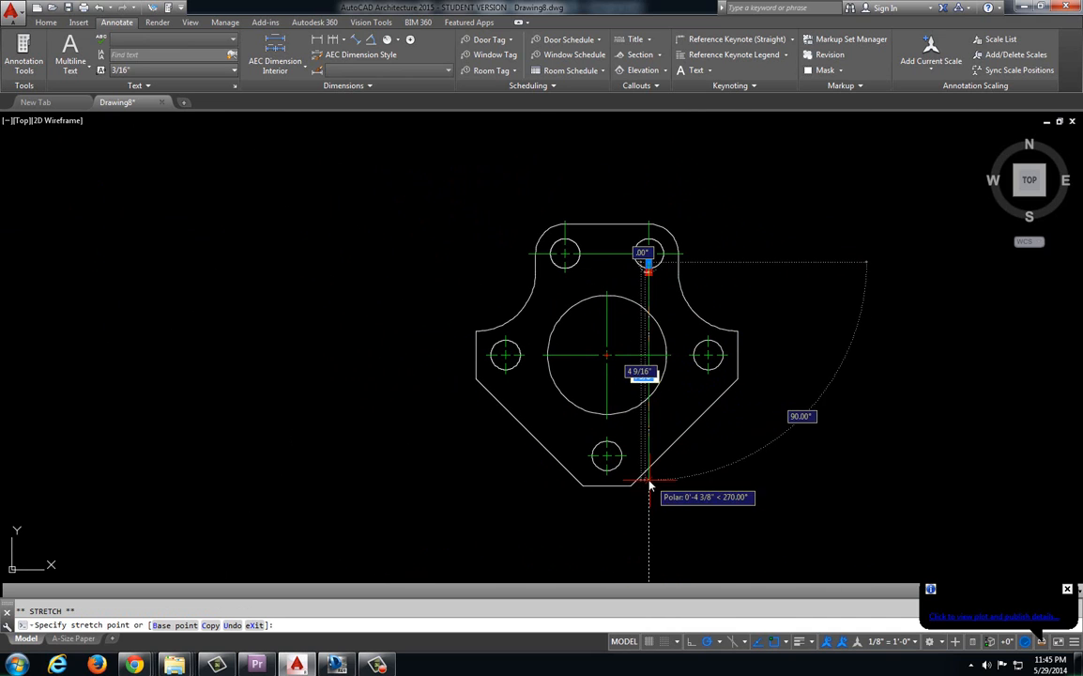
scroll(650, 481, "up", 4)
scroll(650, 489, "down", 4)
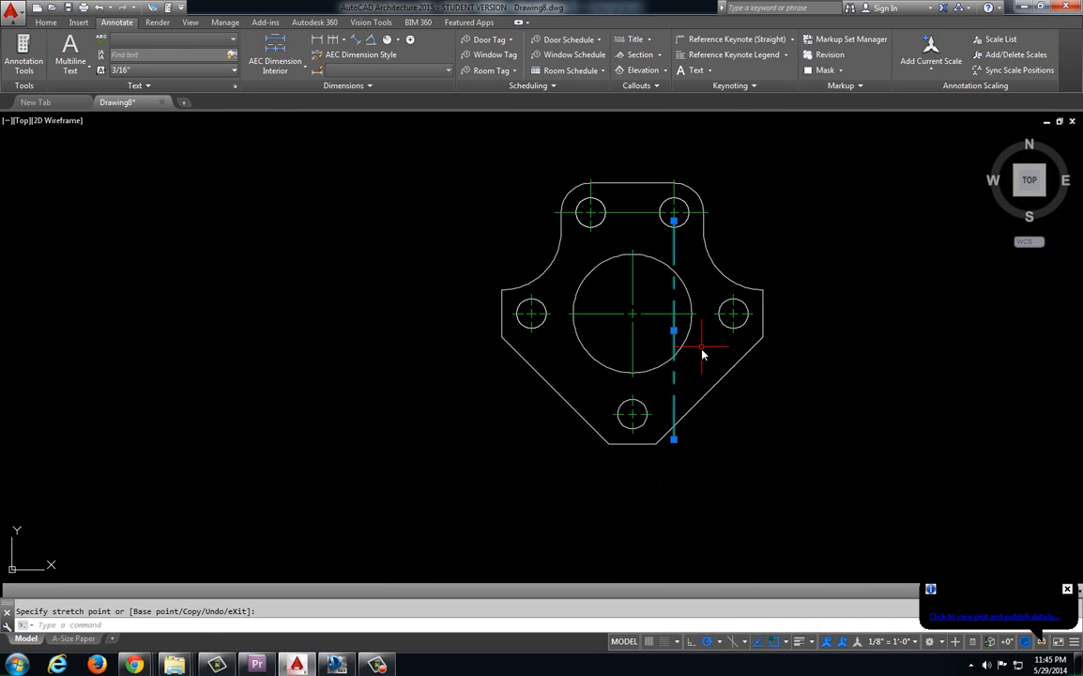
key("Escape")
middle_click_drag(689, 309, 660, 335)
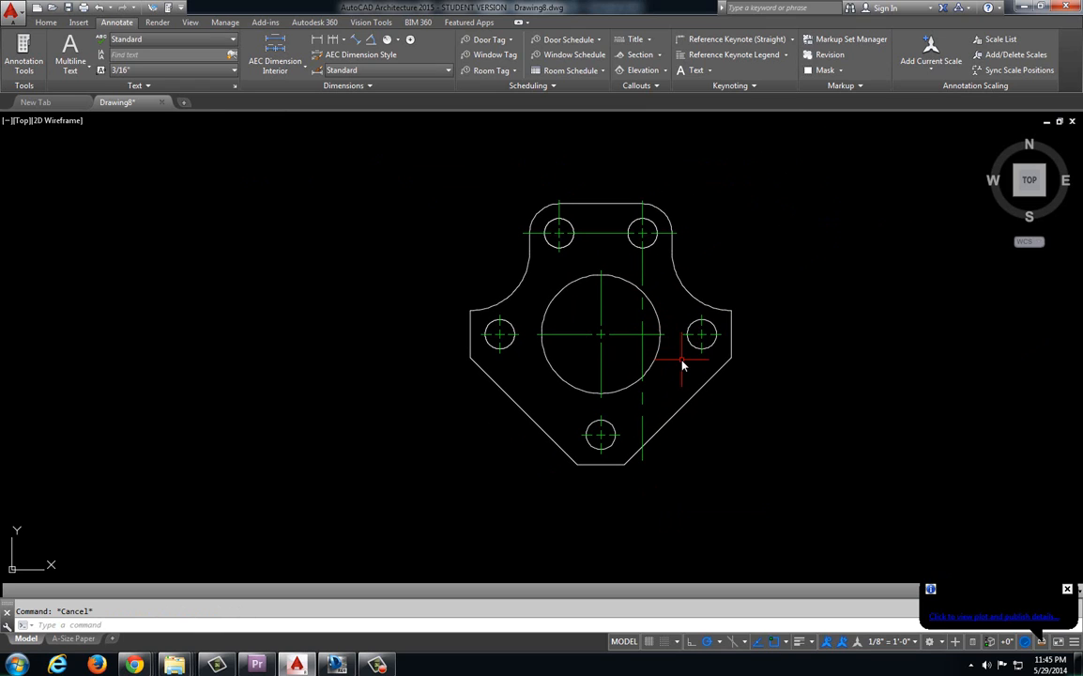
key("ctrl+z")
key("ctrl+z")
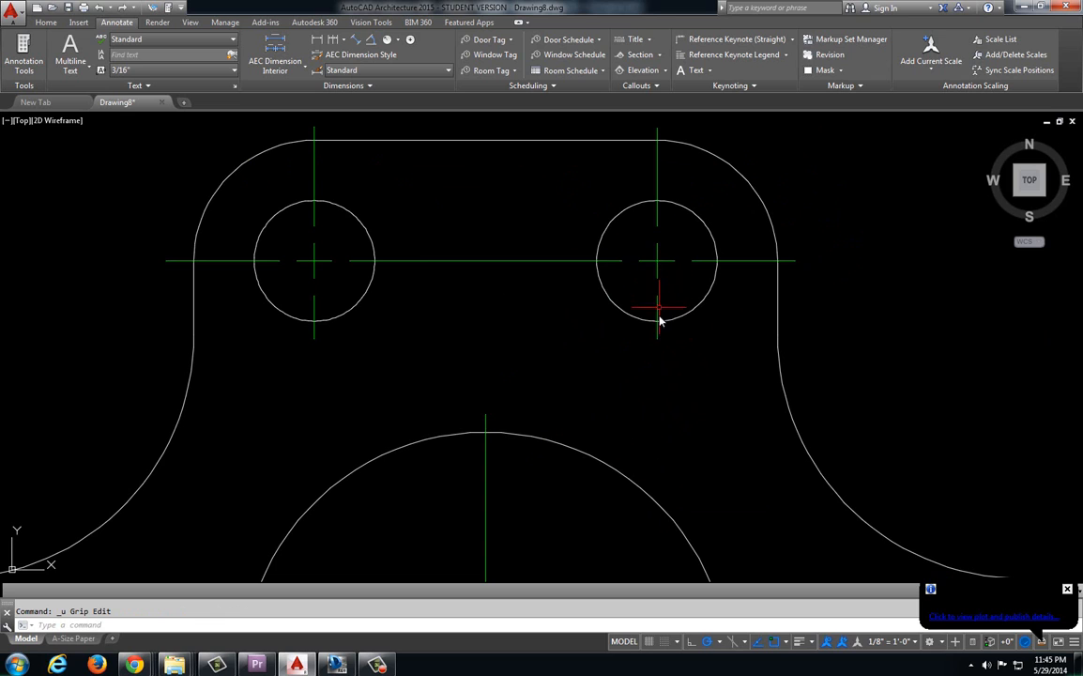
Step: Switch to the Design Review reference and examine the centerlines around the central circle and the side and bottom holes
scroll(615, 349, "down", 4)
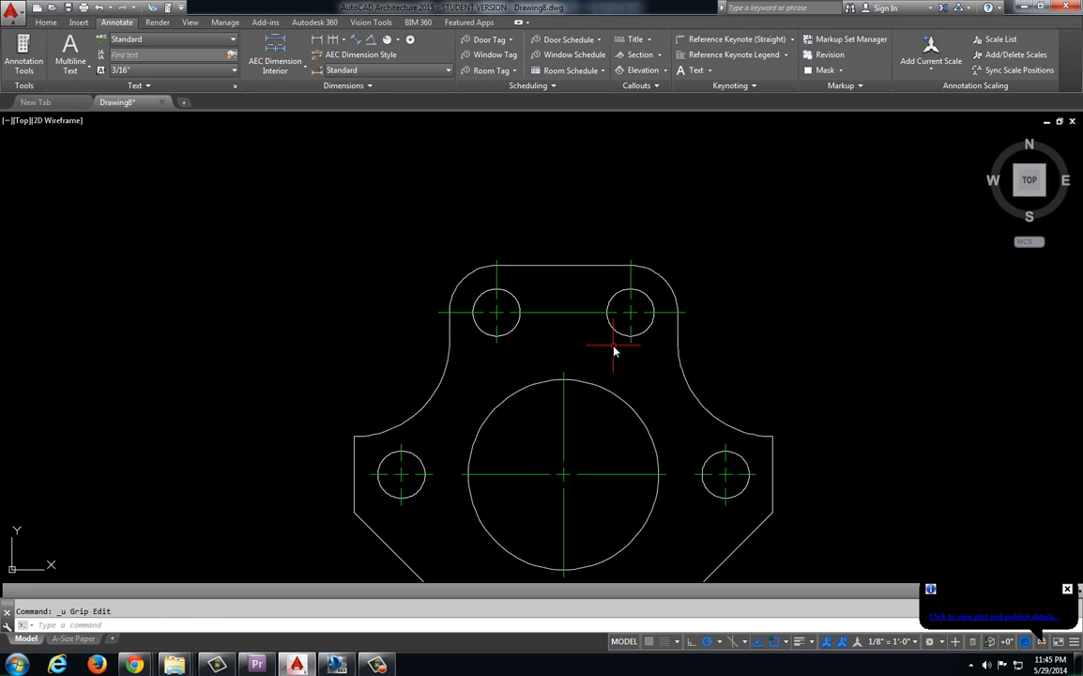
middle_click_drag(614, 346, 609, 308)
key("alt+Tab")
scroll(620, 364, "down", 3)
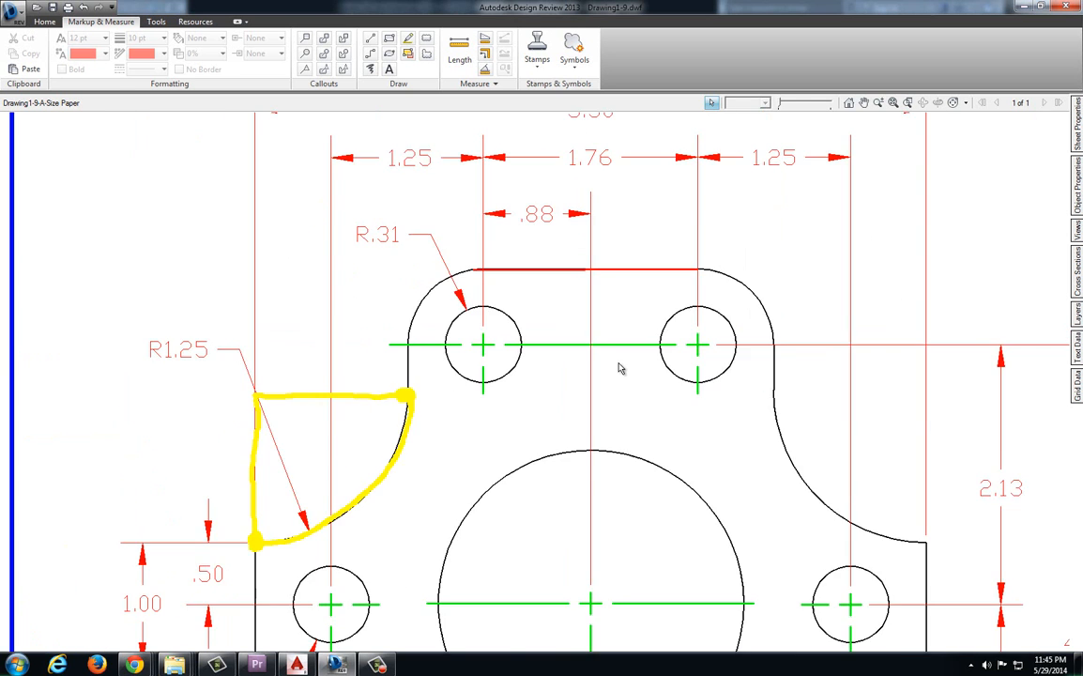
middle_click_drag(618, 363, 574, 204)
middle_click_drag(620, 387, 591, 285)
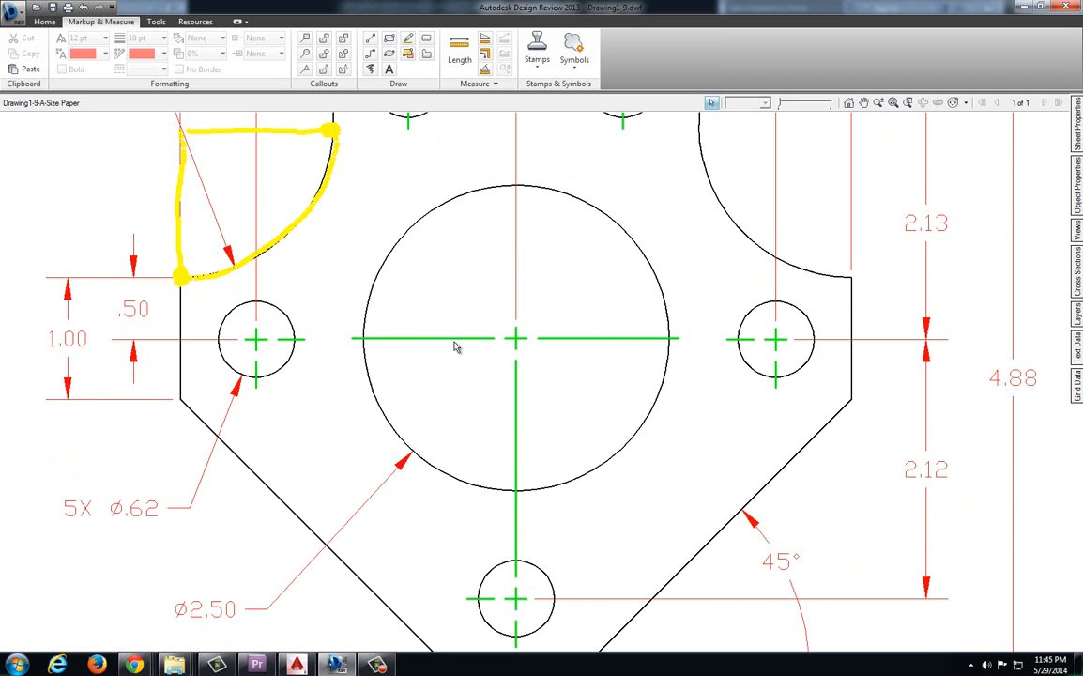
Step: Switch to AutoCAD, stretch the central circle's left centerline to the left hole's center mark, and erase the overlapped short segment
key("alt+Tab")
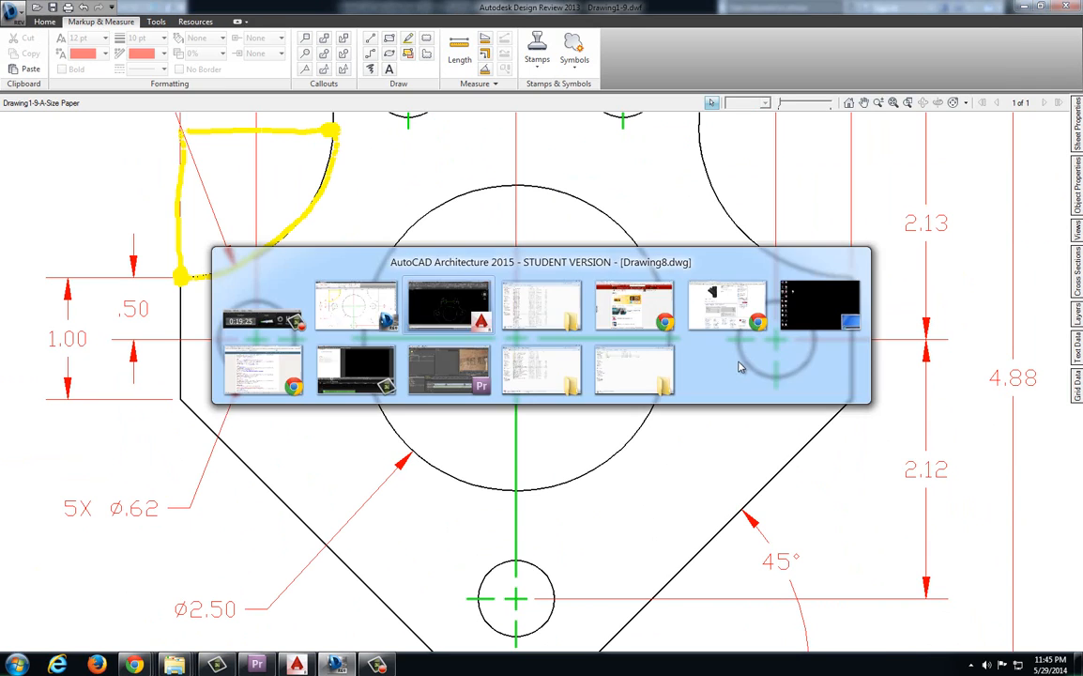
scroll(449, 419, "up", 2)
middle_click_drag(448, 422, 440, 296)
scroll(437, 322, "up", 2)
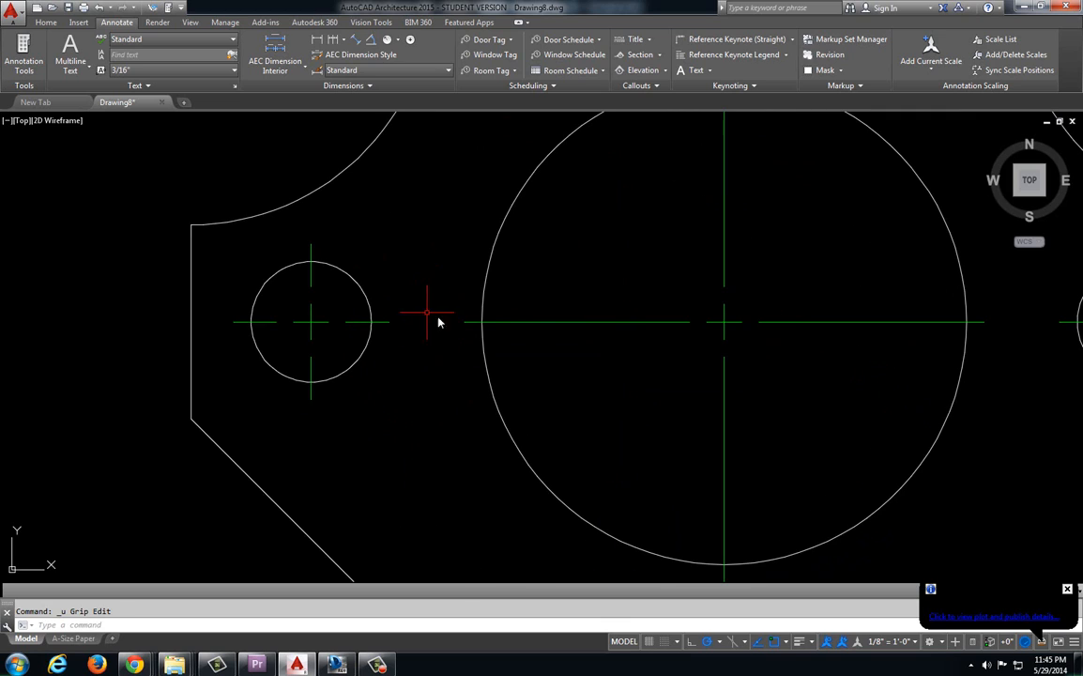
left_click(469, 324)
left_click(465, 322)
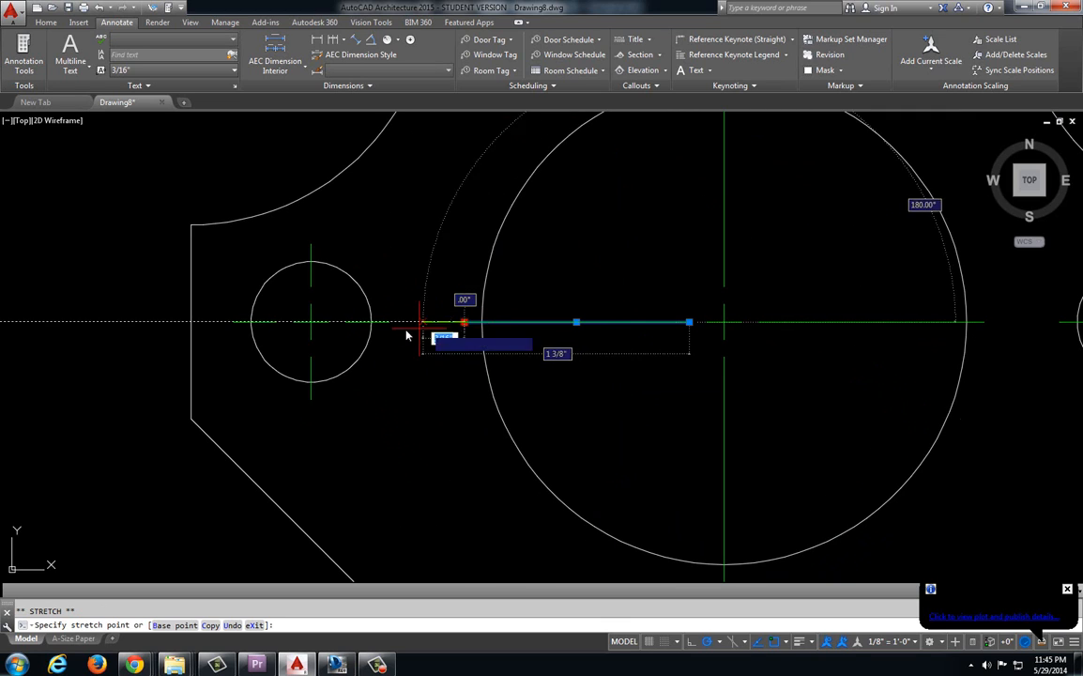
left_click(348, 324)
left_click(445, 354)
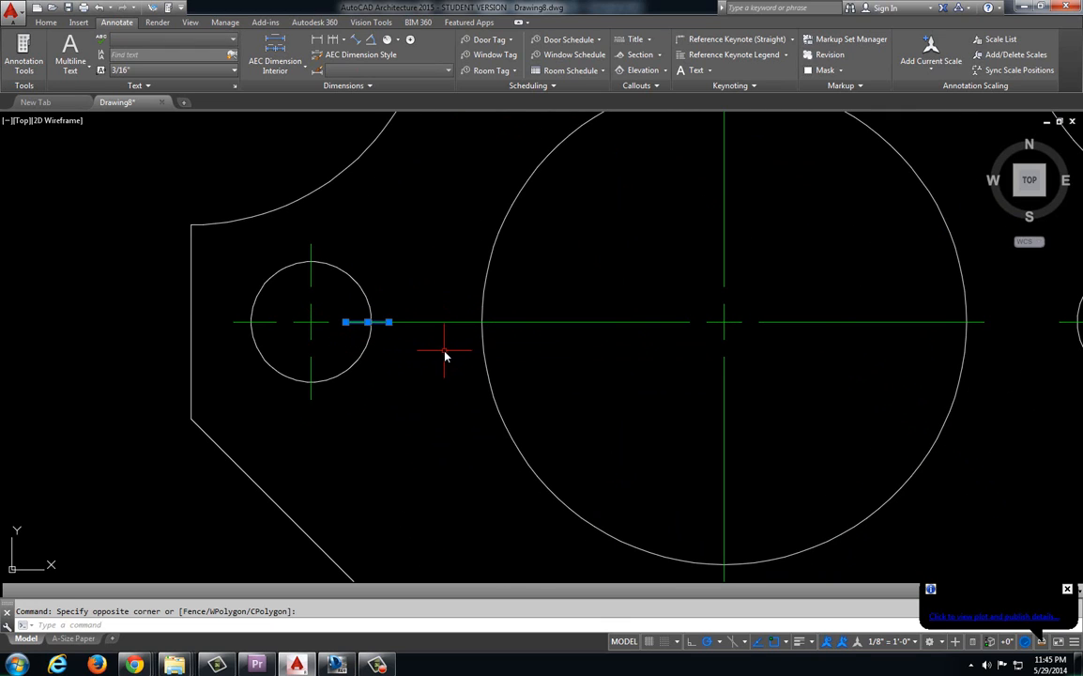
key("Delete")
Step: Stretch the central circle's right centerline to the right hole's center mark and erase only the overlapped short segment there
scroll(717, 348, "down", 2)
middle_click_drag(720, 348, 440, 339)
scroll(615, 327, "up", 2)
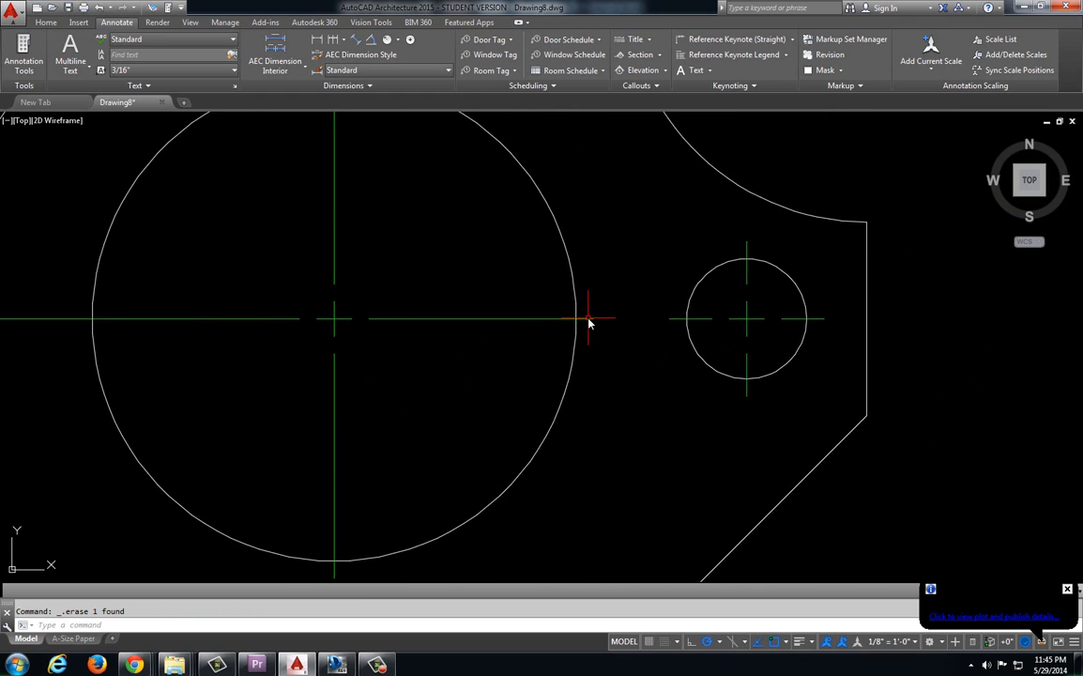
left_click(588, 319)
left_click(592, 319)
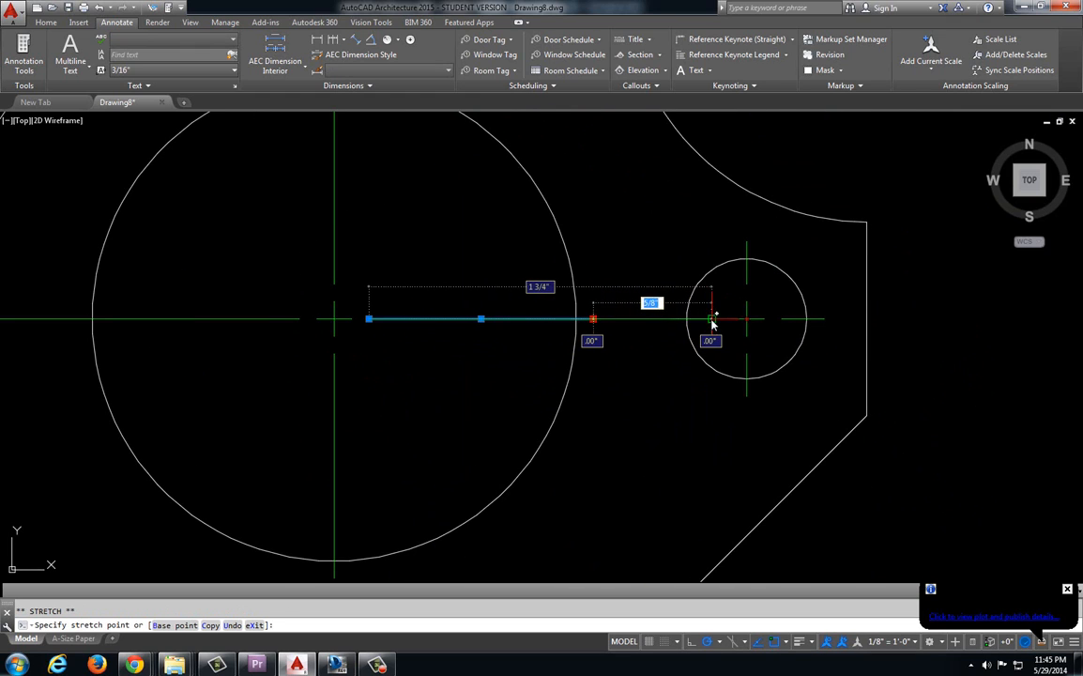
key("Delete")
key("ctrl+z")
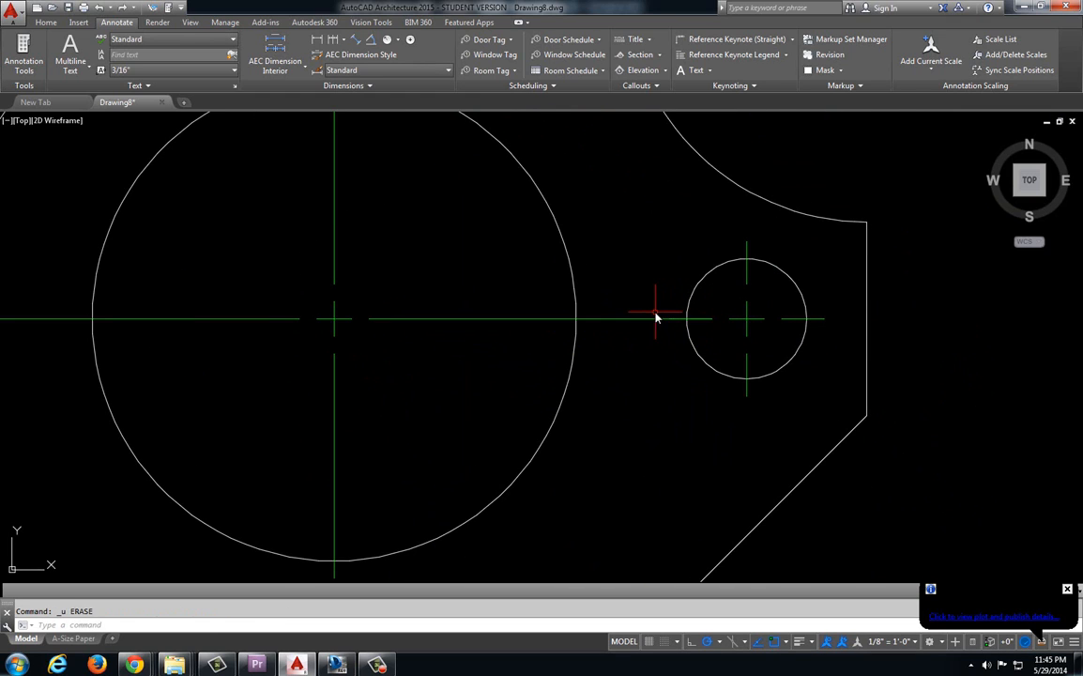
left_click(651, 310)
left_click(709, 330)
key("Delete")
Step: Switch to the Design Review reference and examine the centerline connecting the central circle to the bottom hole
scroll(685, 319, "down", 6)
middle_click_drag(647, 340, 619, 322)
key("alt+Tab")
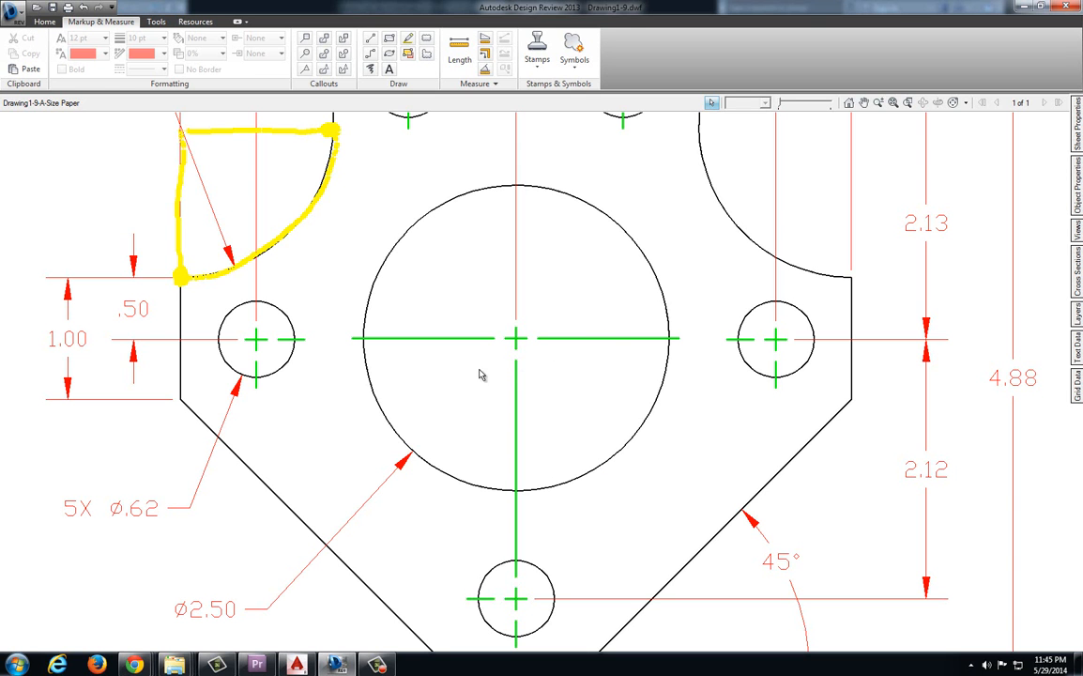
scroll(741, 385, "down", 1)
middle_click_drag(735, 387, 684, 231)
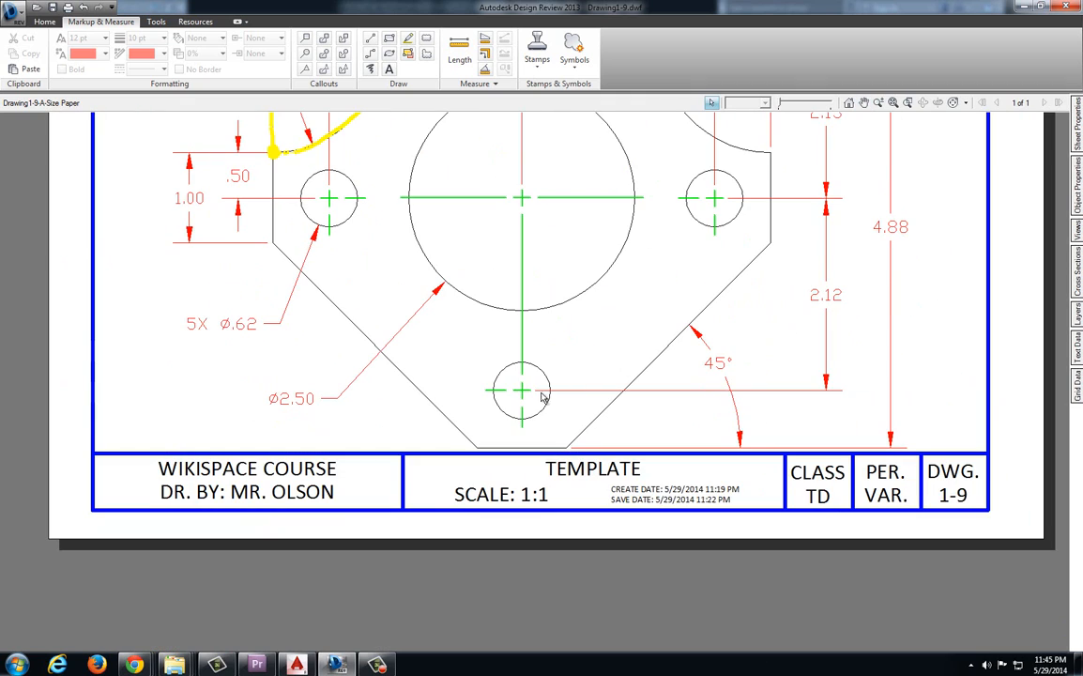
scroll(547, 371, "down", 1)
middle_click_drag(556, 357, 554, 404)
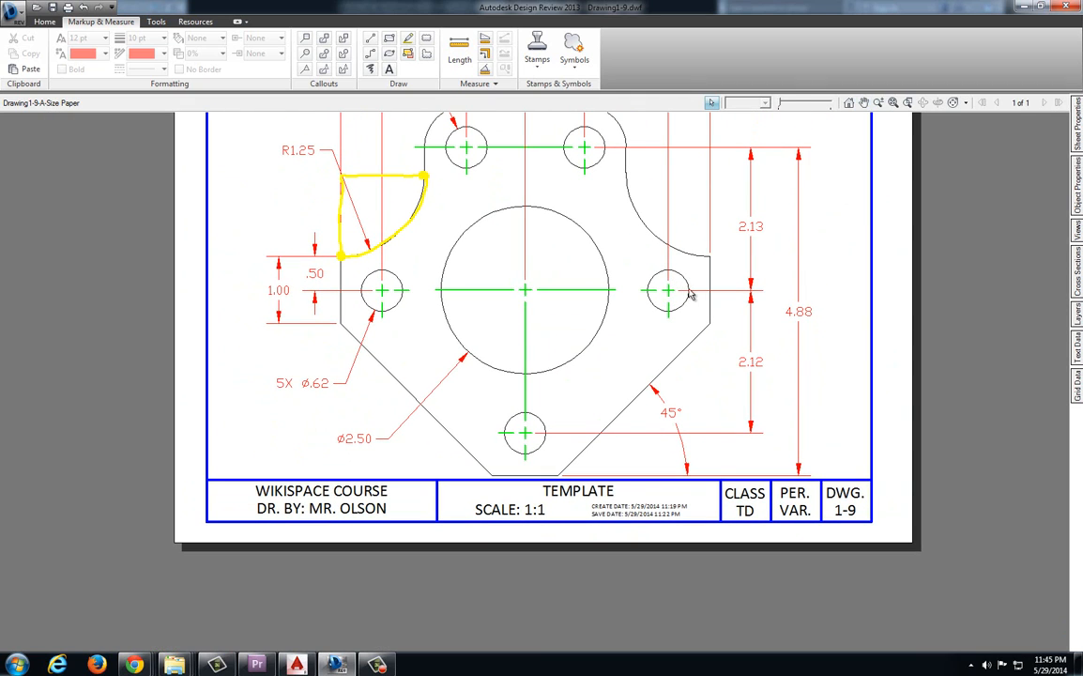
scroll(383, 300, "up", 1)
key("alt+Tab")
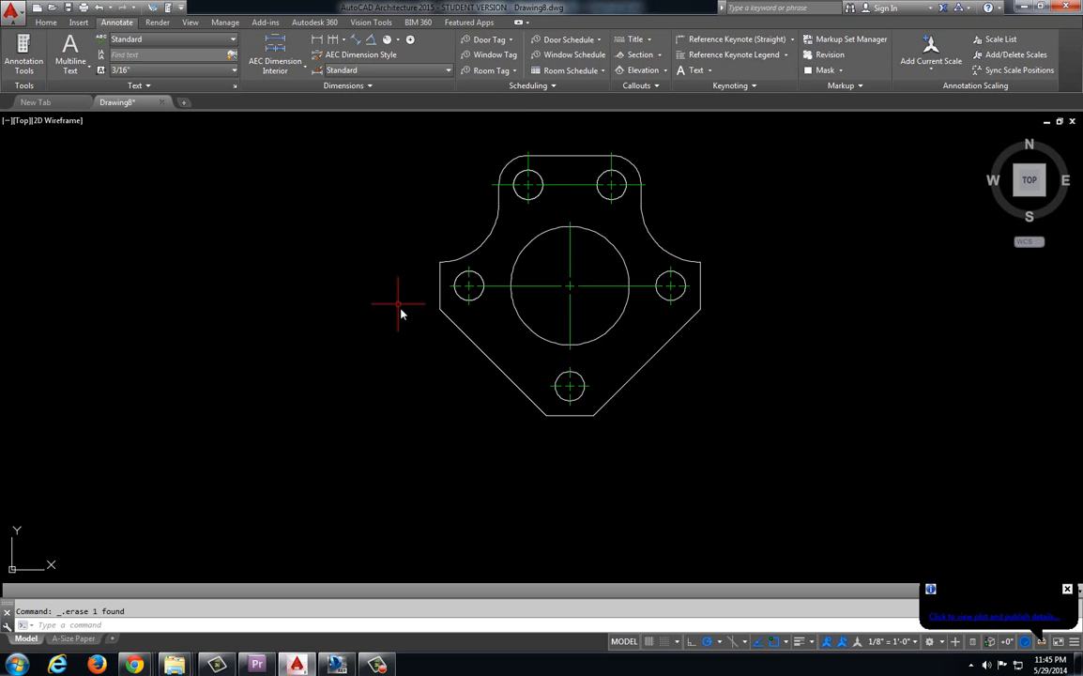
scroll(457, 294, "up", 4)
left_click(450, 281)
left_click(438, 280)
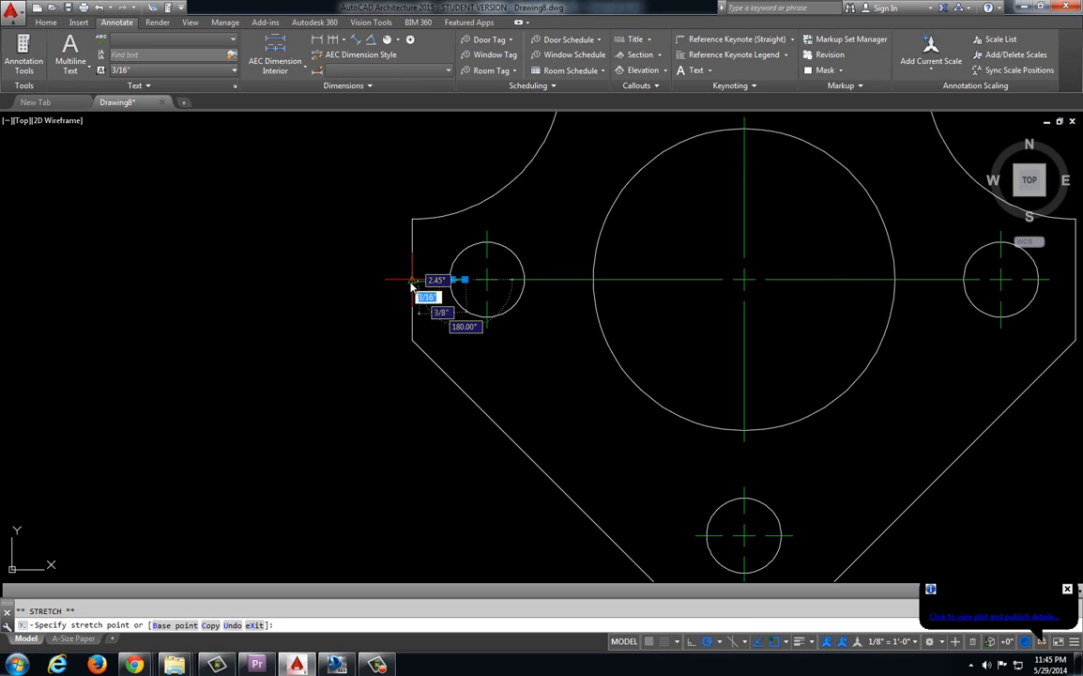
scroll(403, 284, "down", 1)
key("Escape")
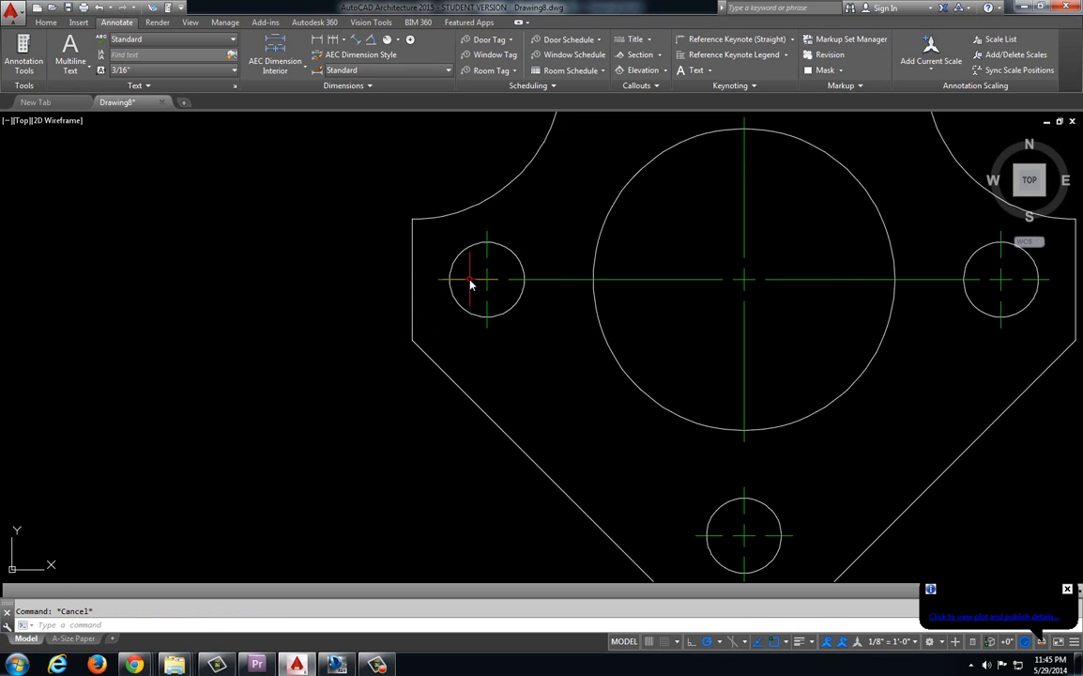
Step: Switch to the Design Review reference and compare the overall template outline and hole centerlines with the drawn part
scroll(566, 296, "down", 1)
mouse_move(568, 291)
middle_mouse_down()
mouse_move(477, 292)
mouse_move(551, 354)
mouse_move(532, 381)
middle_mouse_up()
key("alt+Tab")
scroll(551, 344, "down", 2)
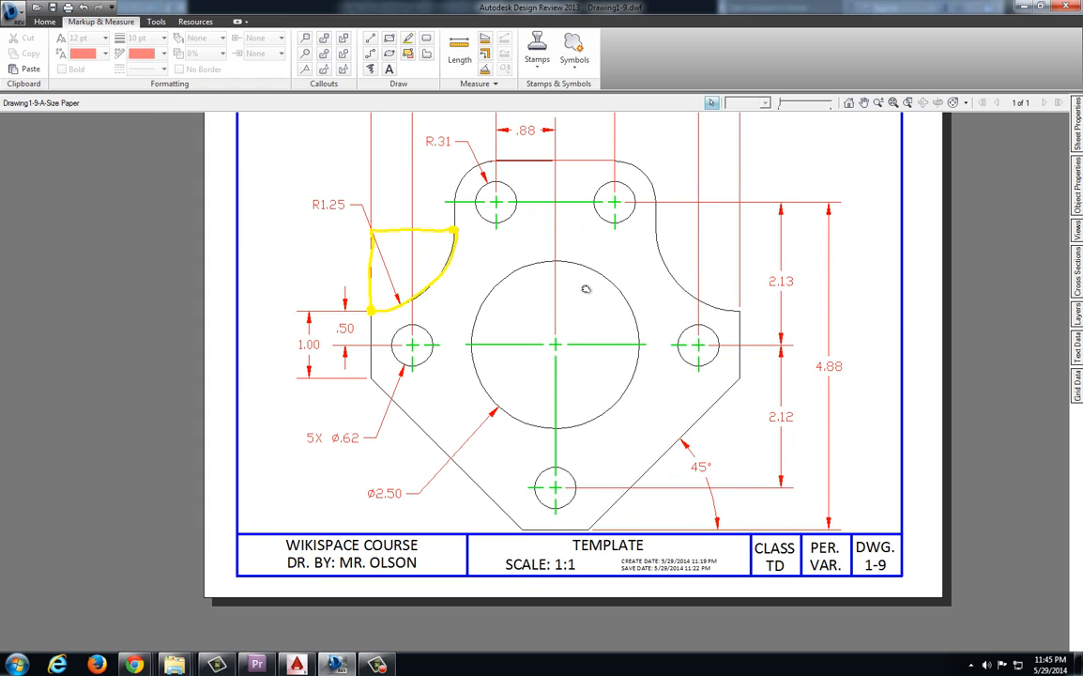
middle_click_drag(586, 289, 592, 302)
mouse_move(576, 238)
middle_mouse_down()
mouse_move(542, 265)
mouse_move(568, 278)
middle_mouse_up()
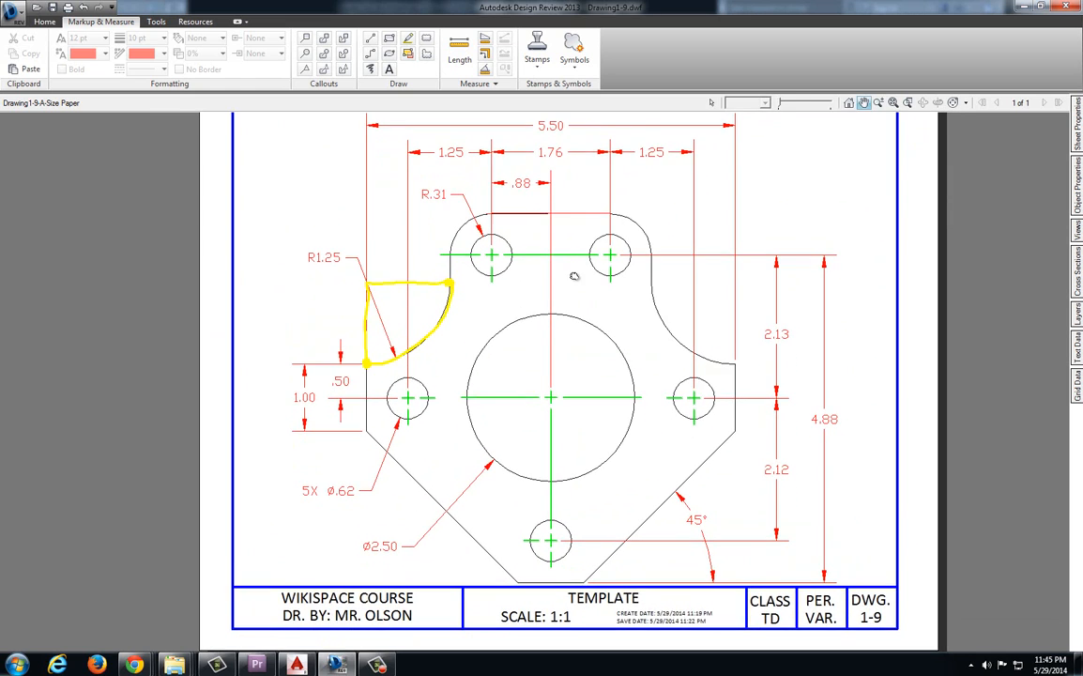
Step: Switch to AutoCAD and save the drawing in the !AutoCAD folder, named with the drafter's surname followed directly by 1-9
key("alt+Tab")
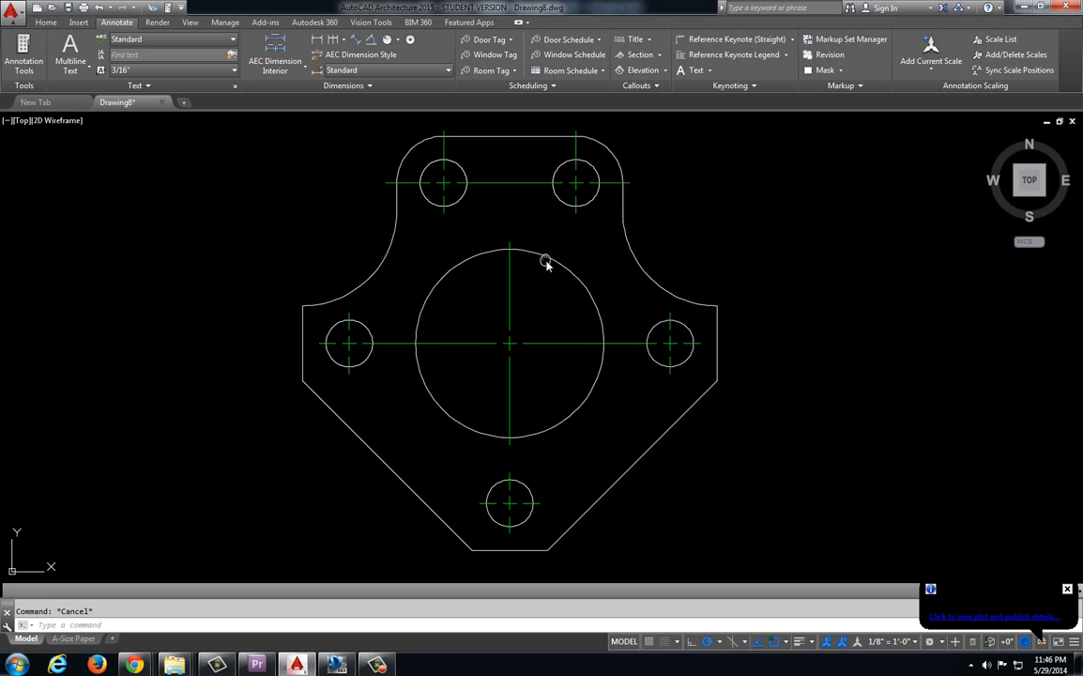
left_click(8, 11)
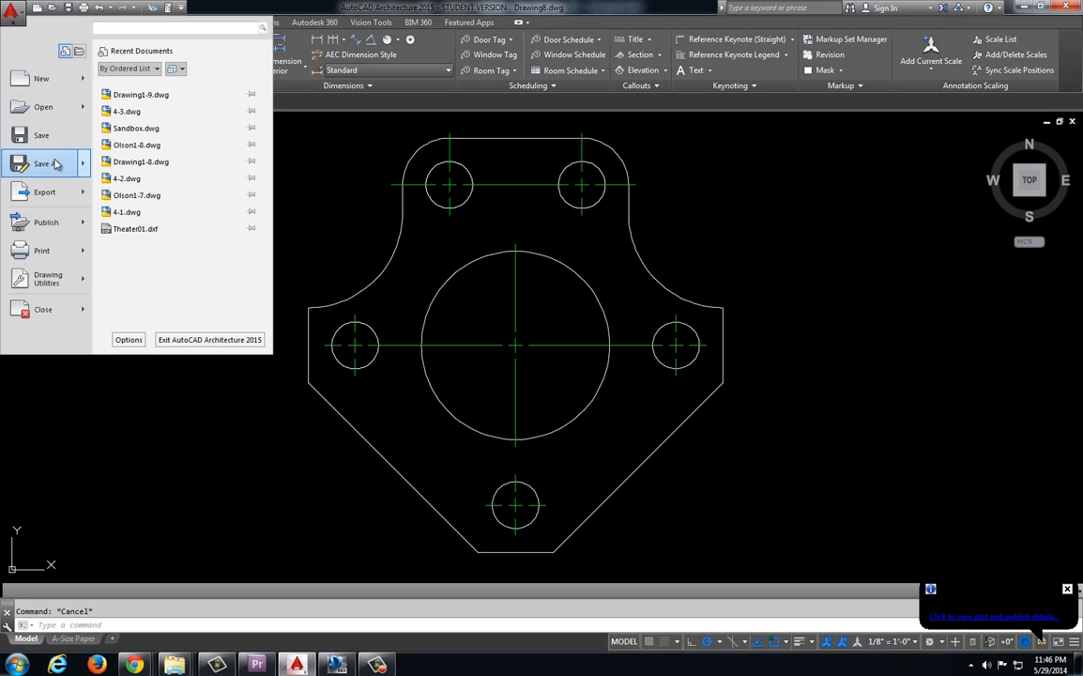
left_click(37, 159)
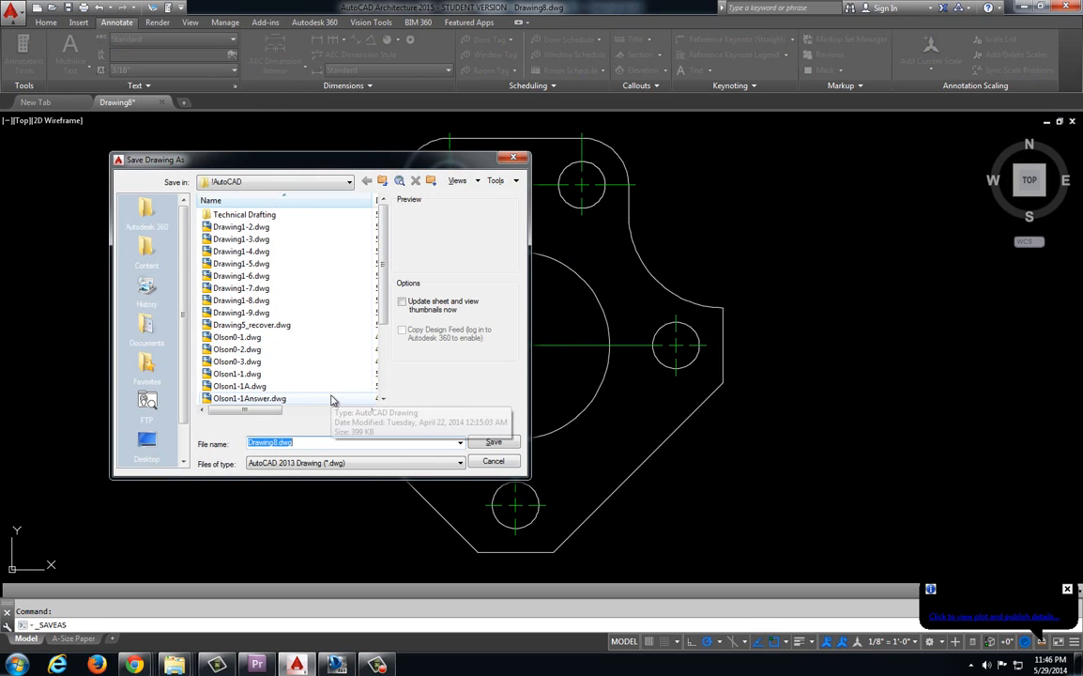
type("Draw")
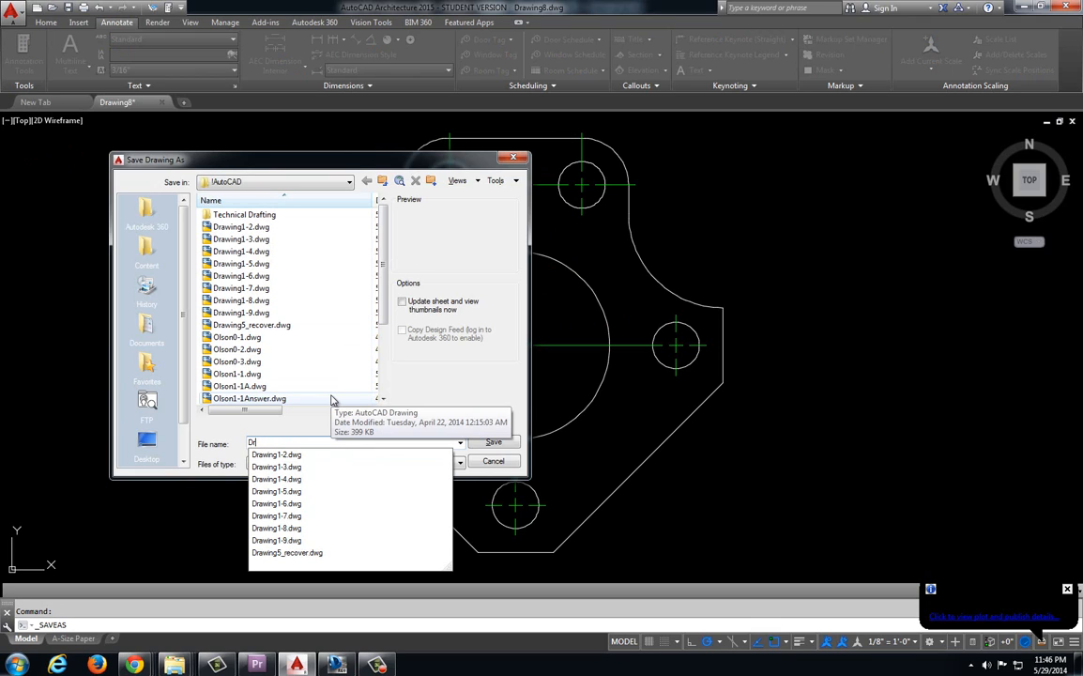
key("BackSpace")
key("BackSpace")
type("Olson")
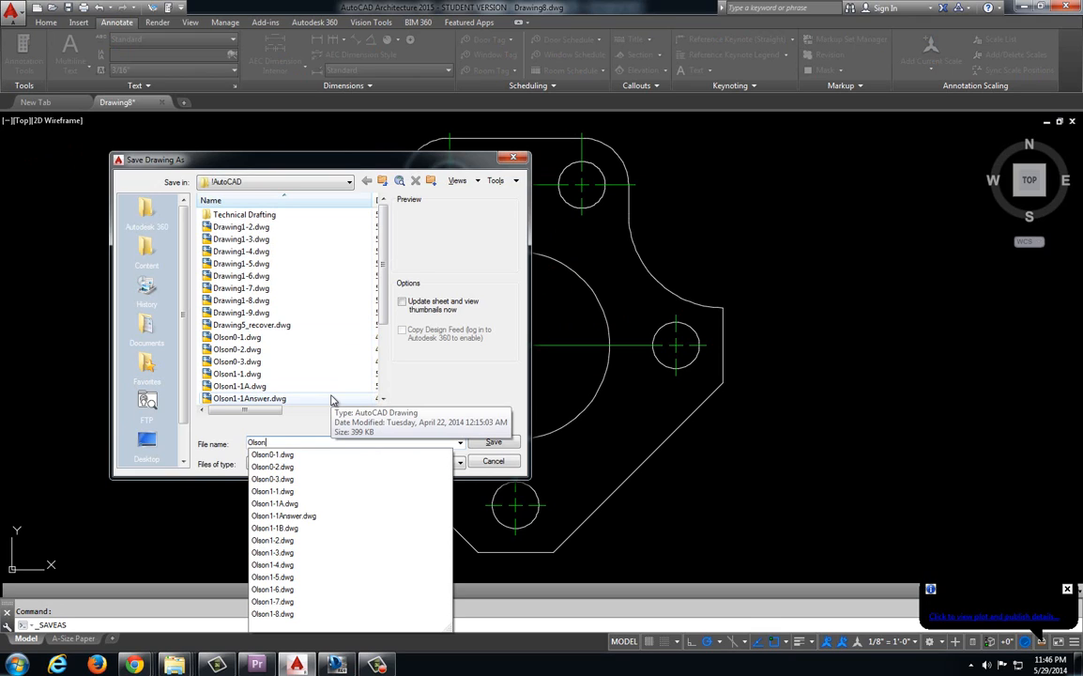
type("1-9")
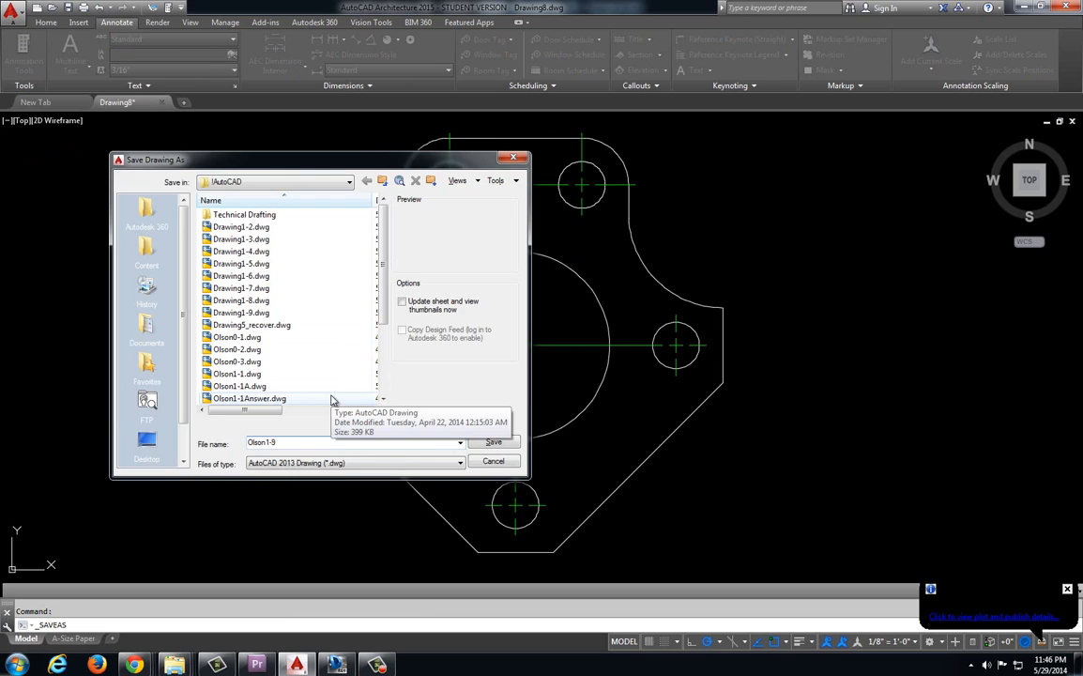
key("Return")
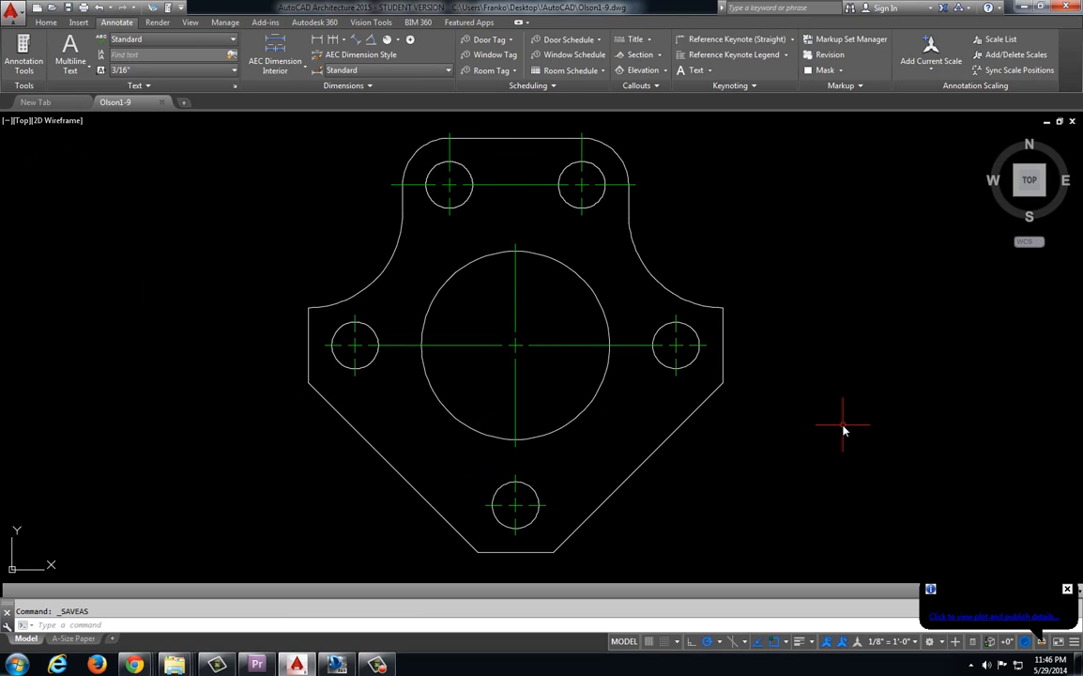